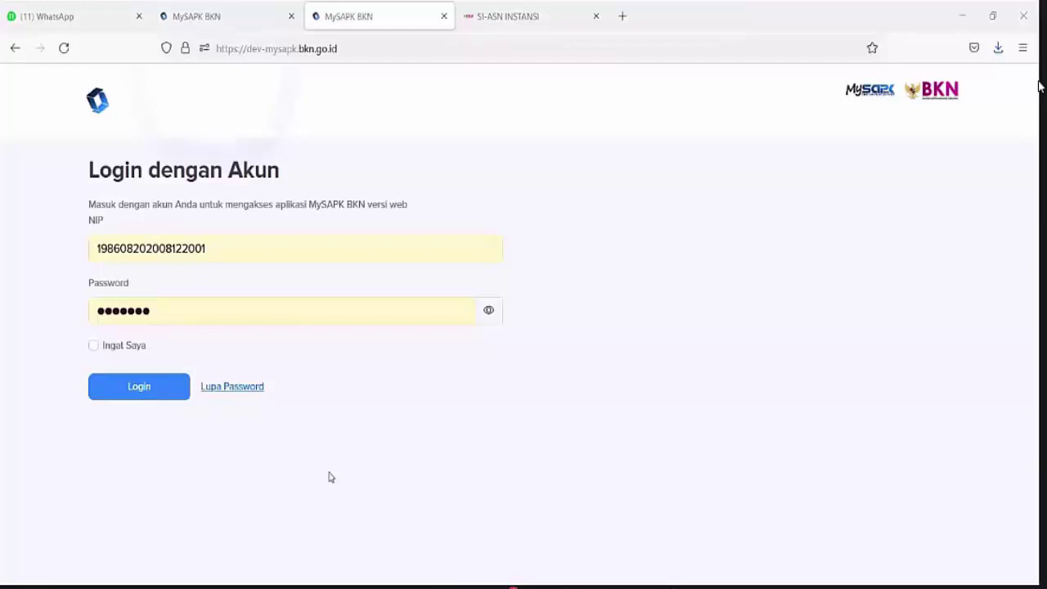
Sign in, then highlight the 15 Juli–14 Oktober 2021 period and the 1/12 progress text on the dashboard
left_click(149, 394)
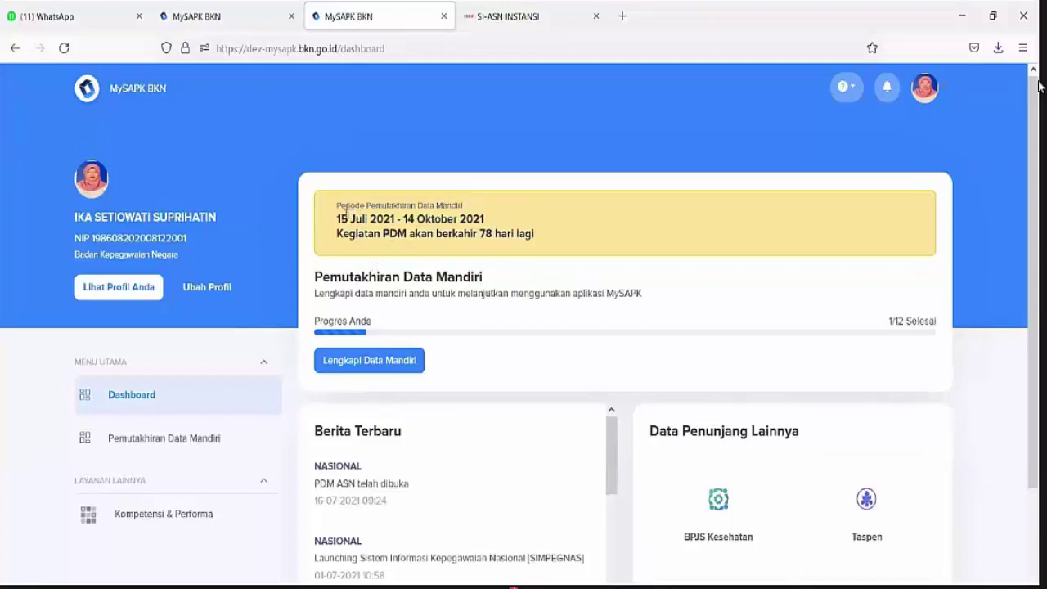
left_click_drag(340, 218, 472, 248)
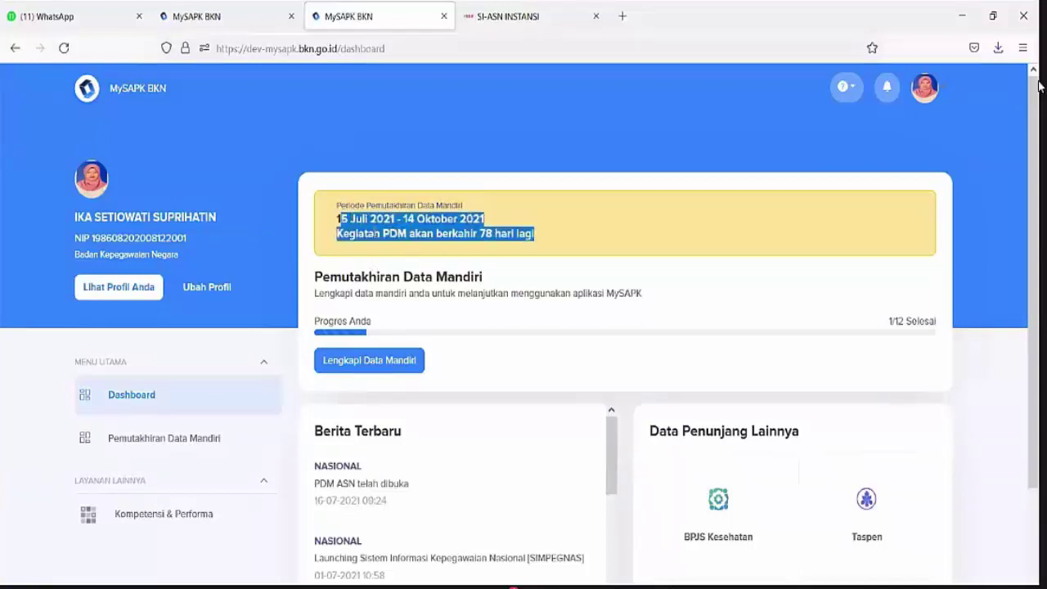
left_click(322, 216)
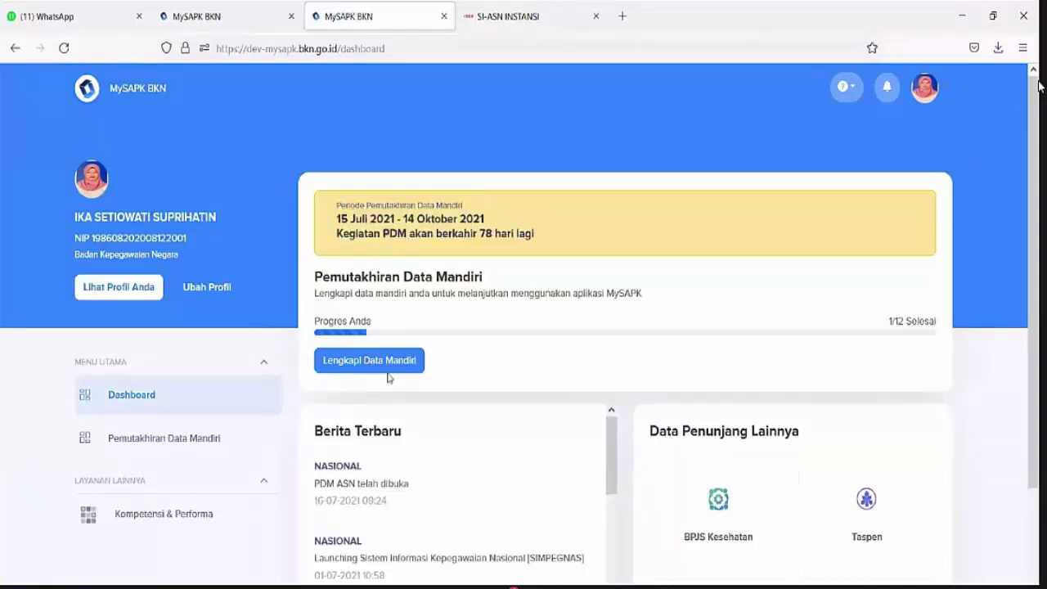
left_click_drag(317, 260, 311, 273)
left_click(320, 274)
left_click_drag(413, 276, 931, 320)
left_click(906, 324)
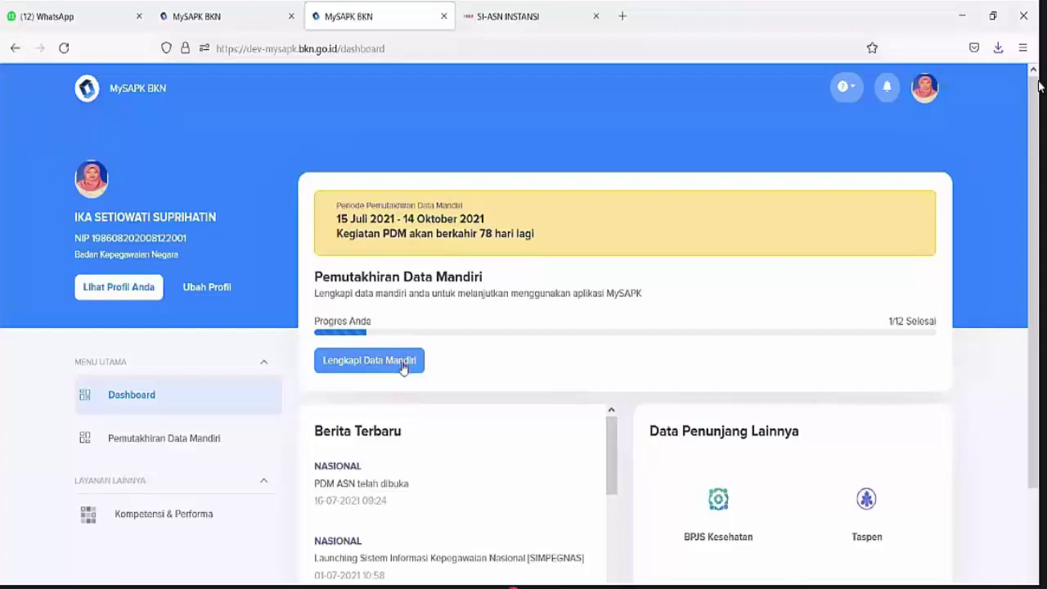
Under Lengkapi Data Mandiri, select Direktorat Infrastruktur Teknologi Informasi as the verification unit and save it
left_click(403, 368)
scroll(290, 391, "down", 2)
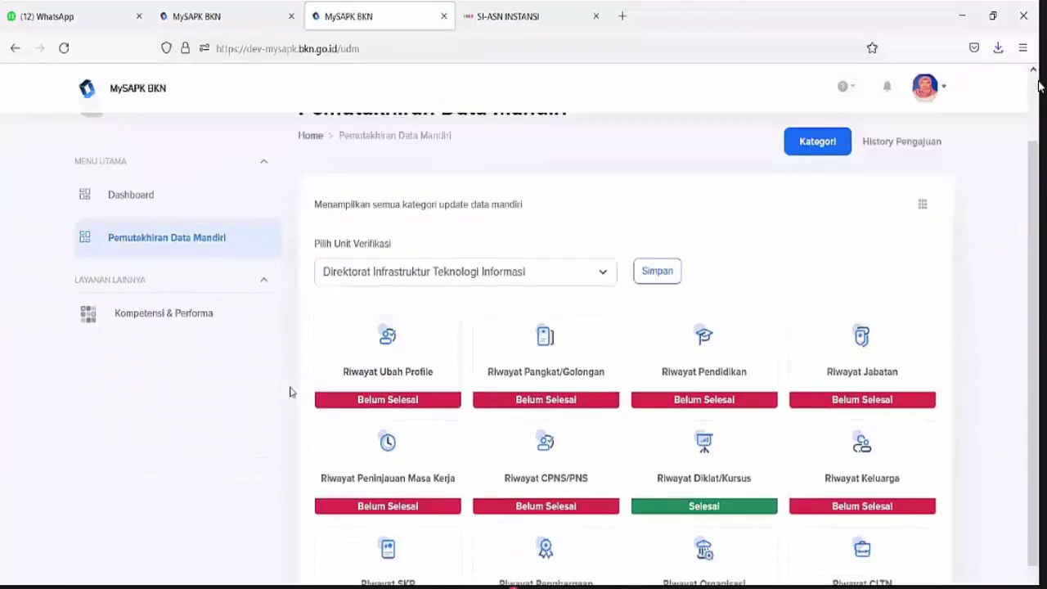
left_click(538, 262)
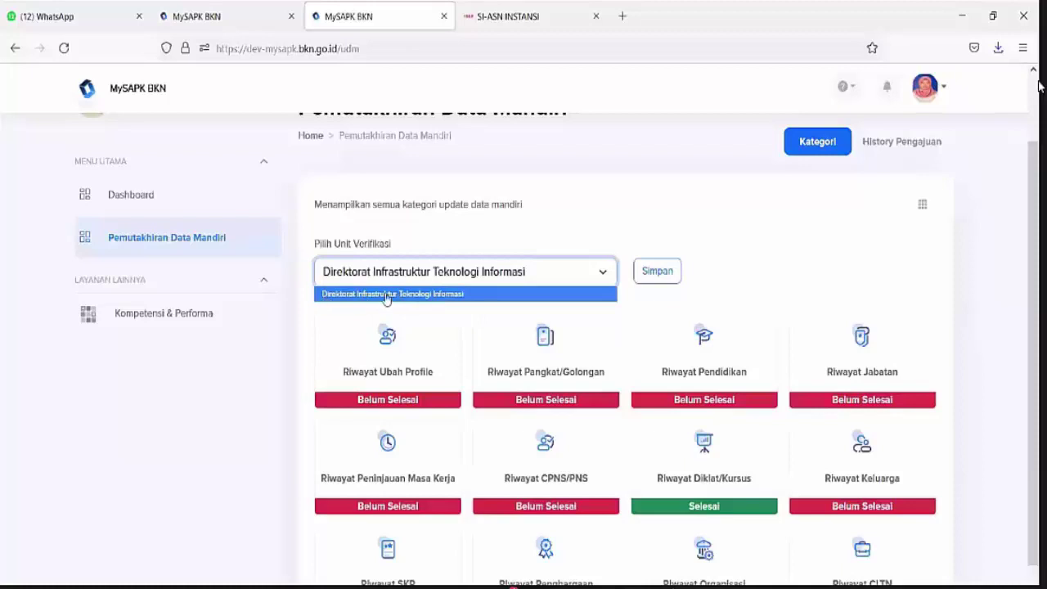
left_click(382, 296)
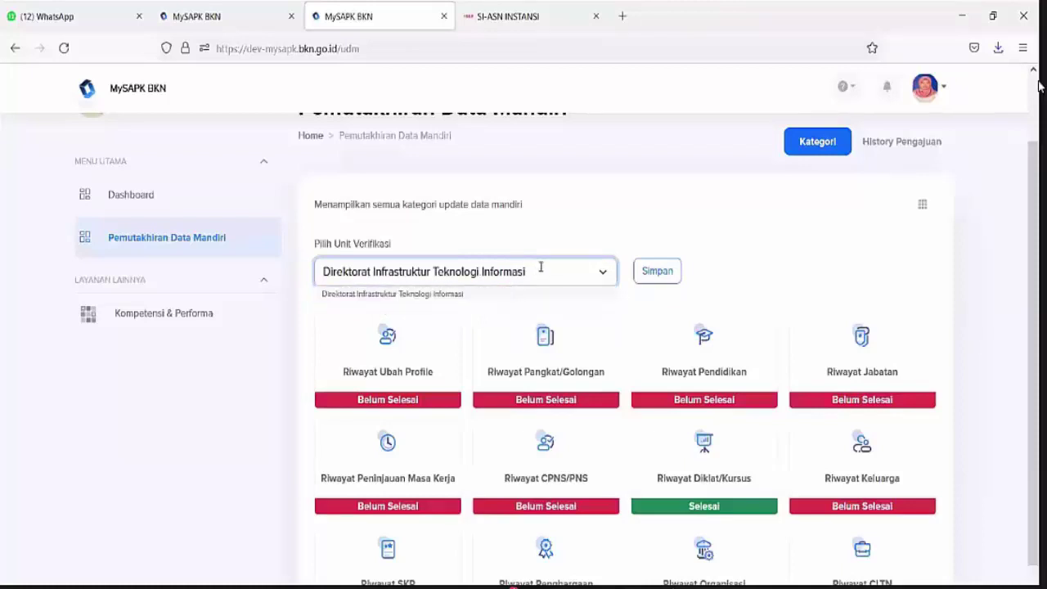
left_click(515, 275)
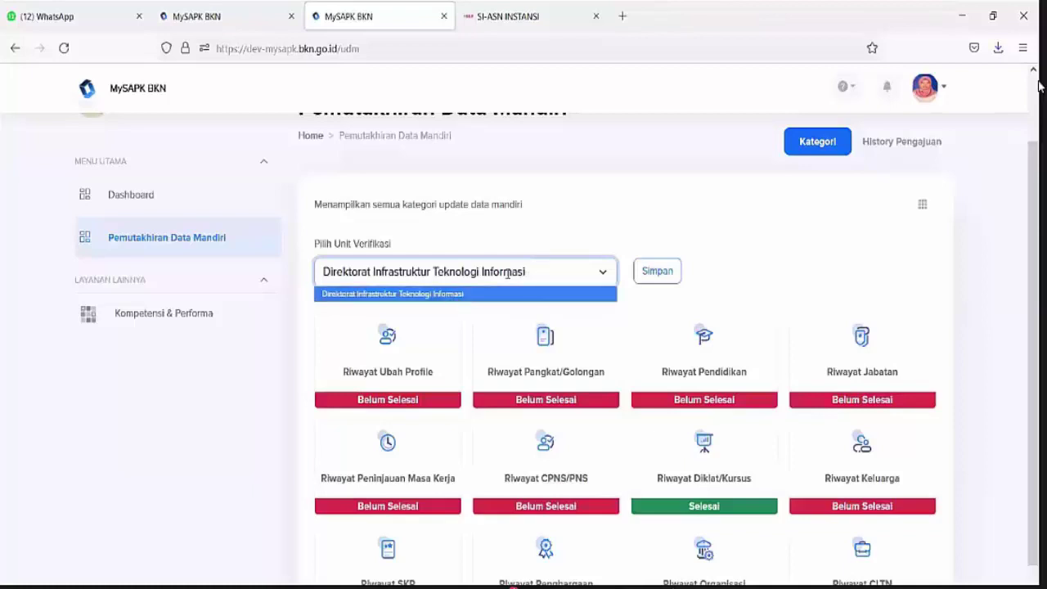
left_click(412, 280)
left_click(353, 300)
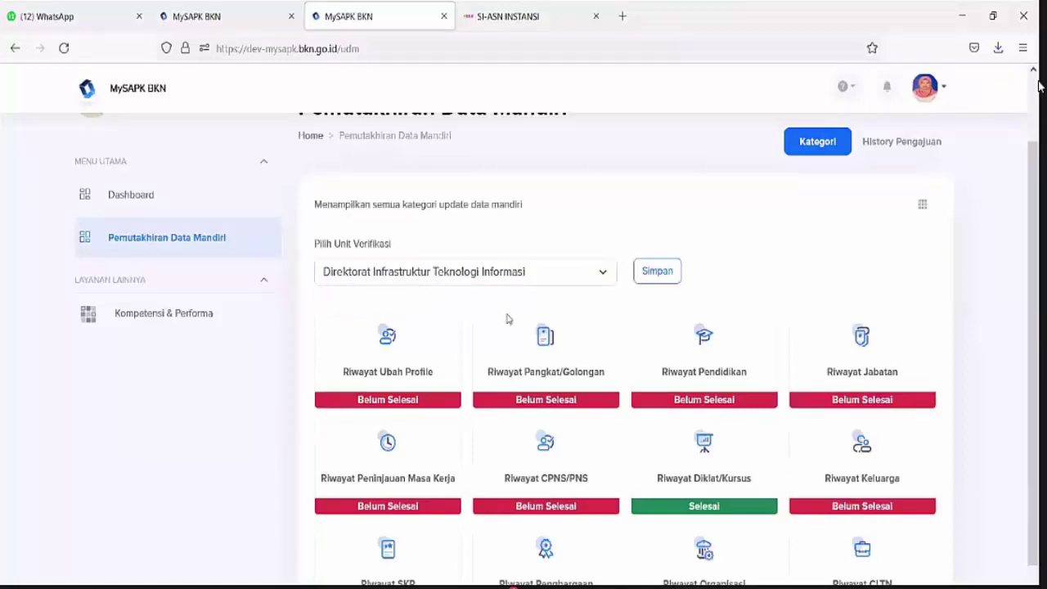
left_click(651, 286)
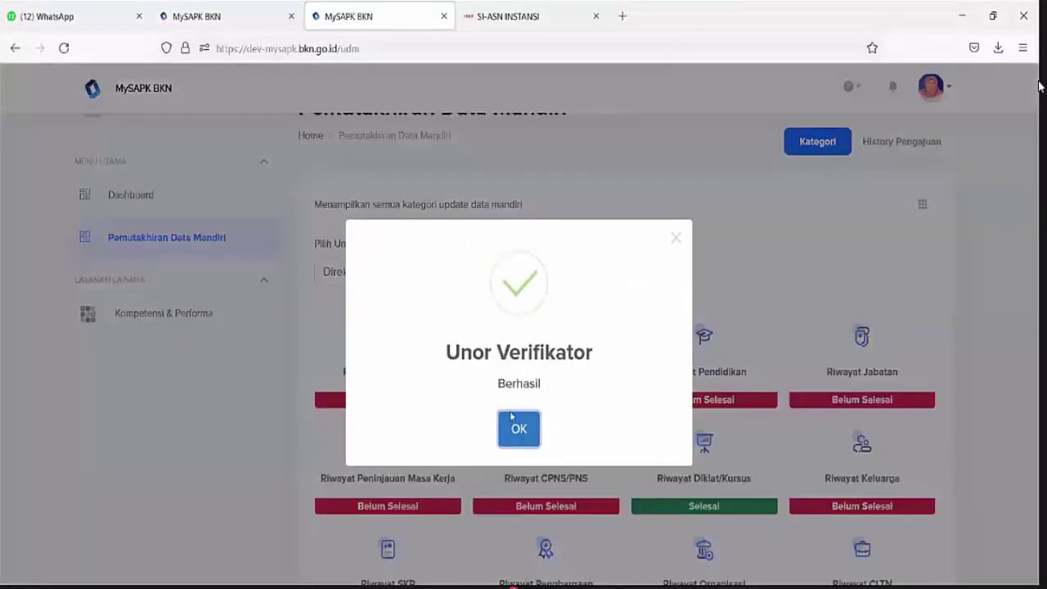
left_click(521, 430)
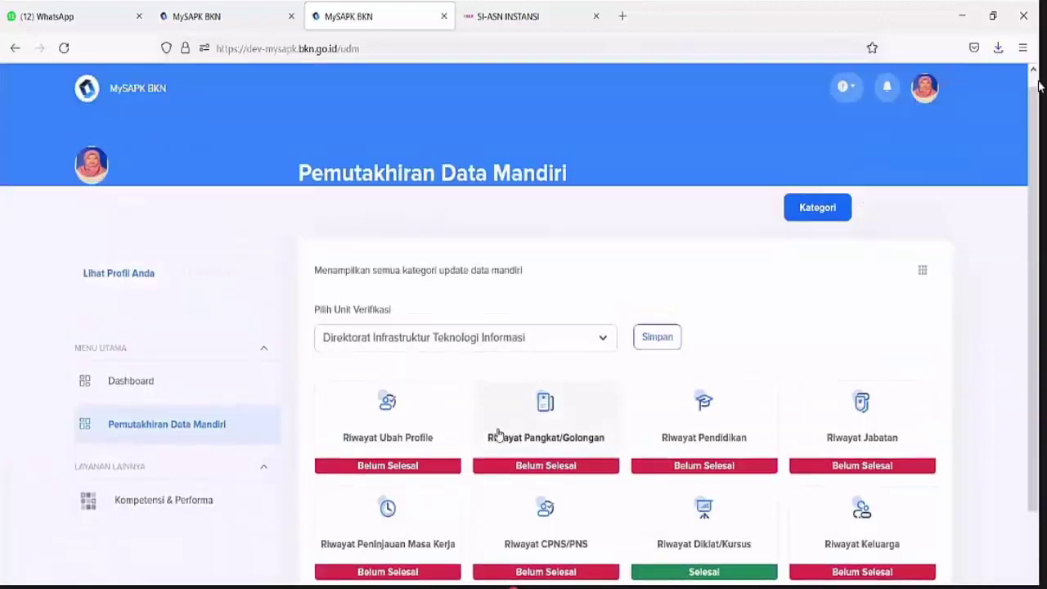
scroll(499, 424, "down", 3)
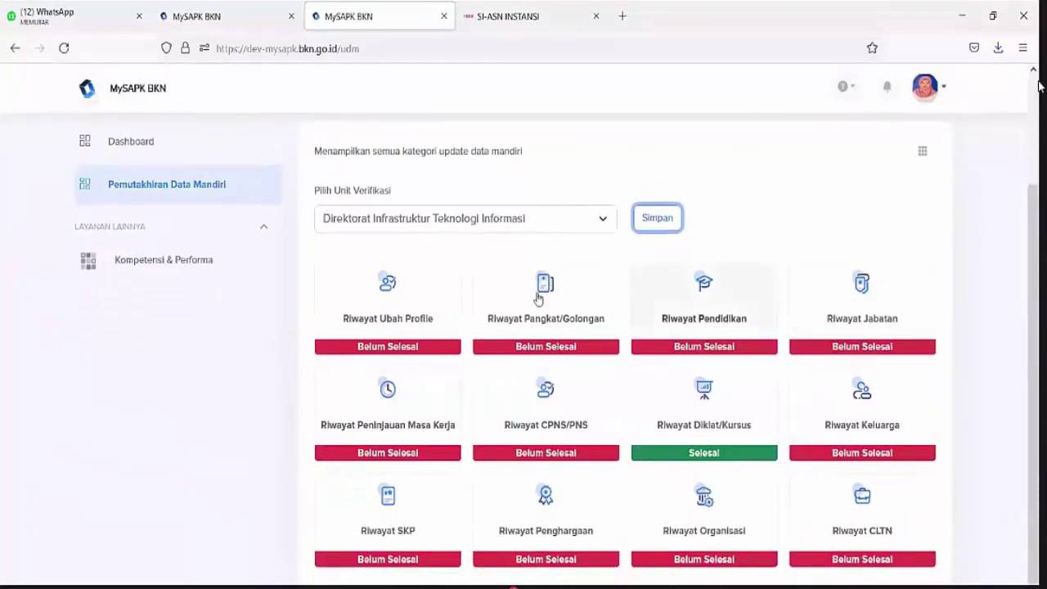
Open Riwayat Ubah Profile and review the photo formats, personal contact heading and home address
left_click(394, 304)
scroll(395, 302, "down", 2)
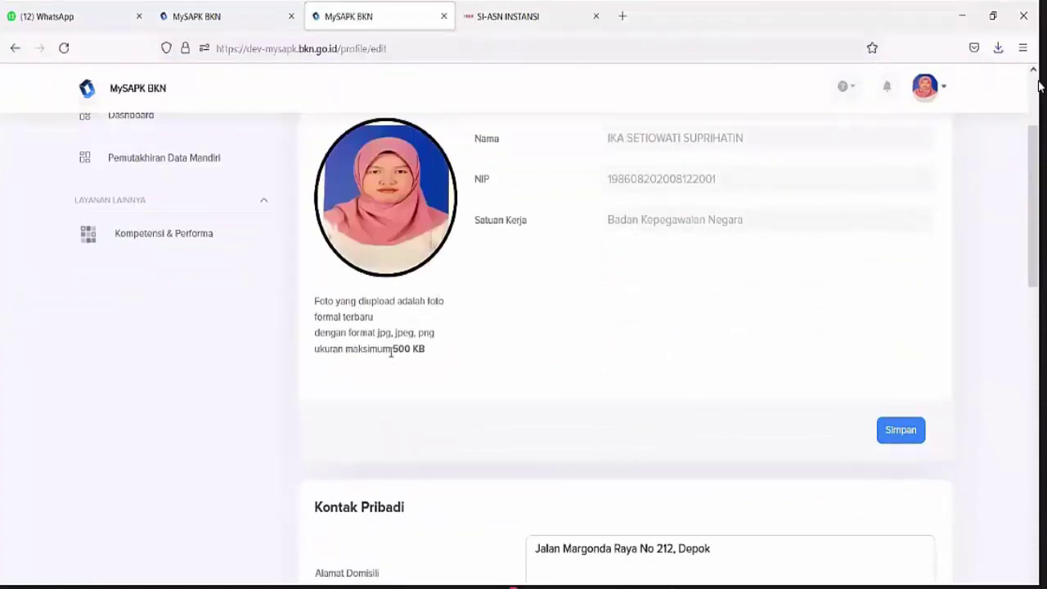
left_click_drag(378, 334, 435, 354)
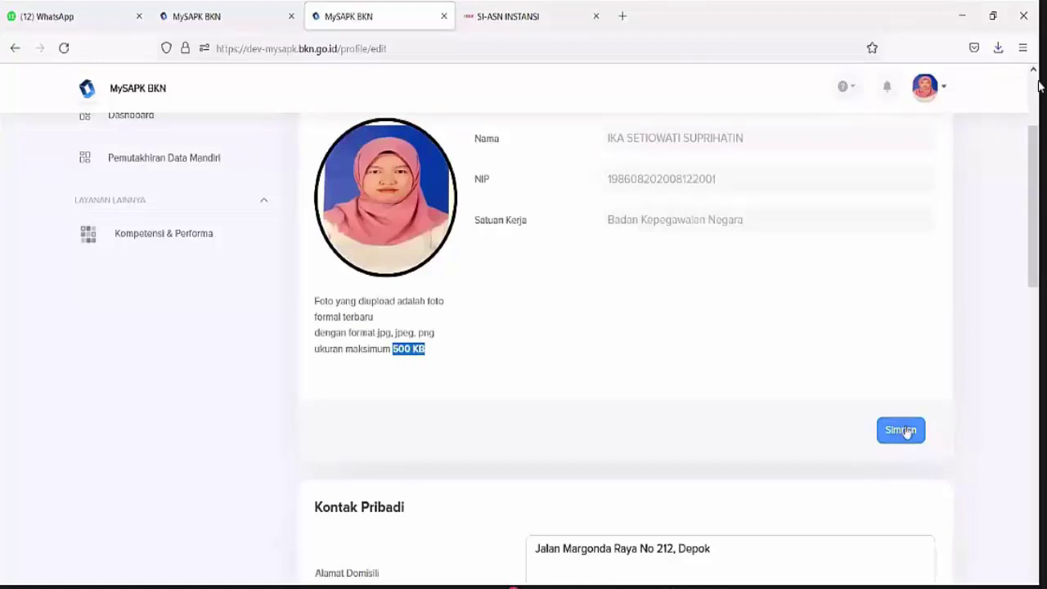
scroll(892, 432, "down", 3)
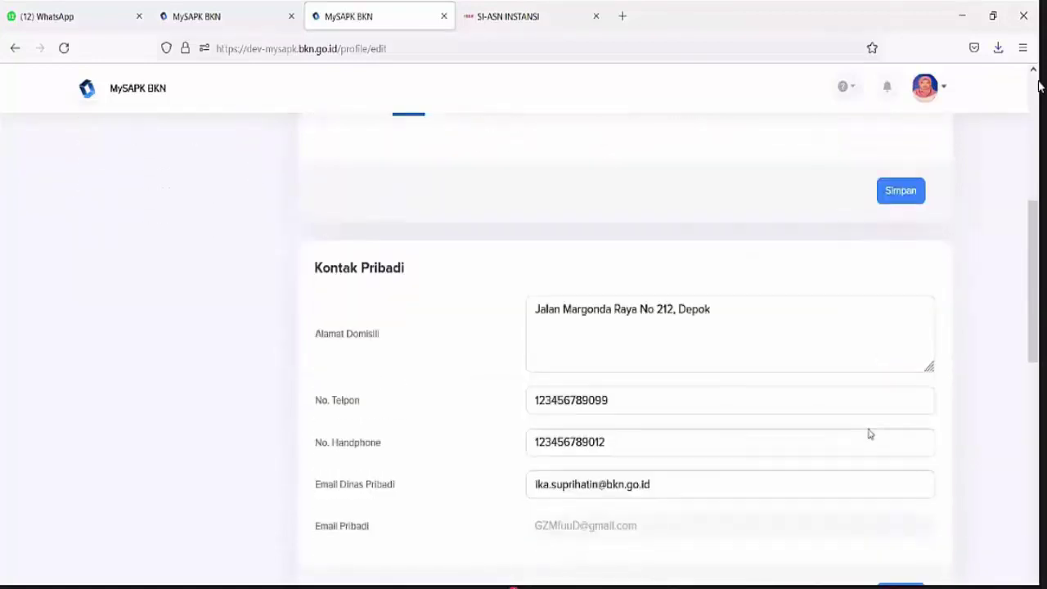
left_click_drag(340, 268, 460, 286)
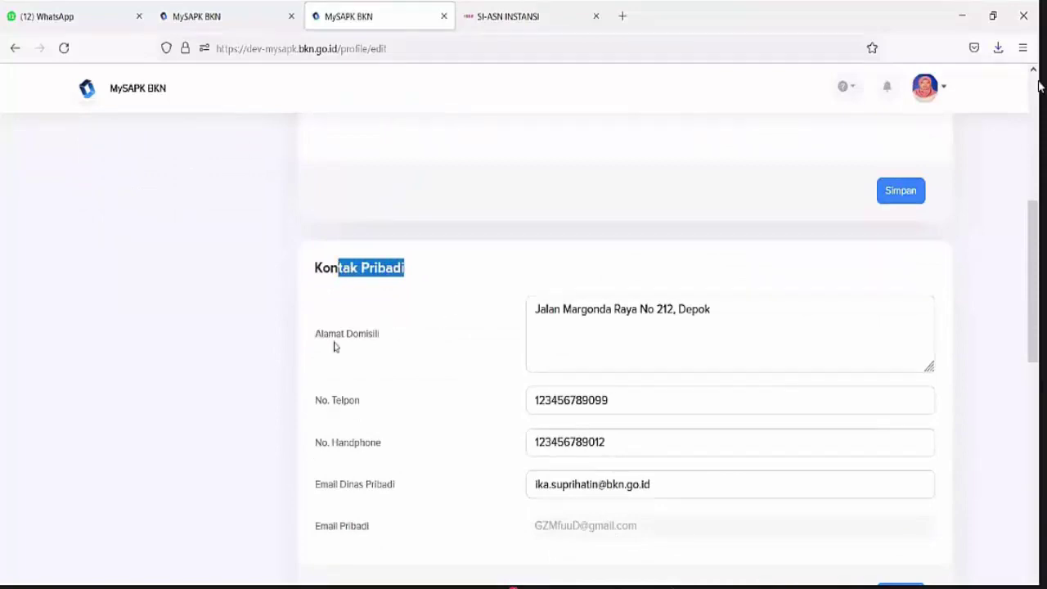
left_click_drag(316, 337, 387, 341)
left_click_drag(563, 315, 662, 366)
left_click_drag(615, 401, 564, 401)
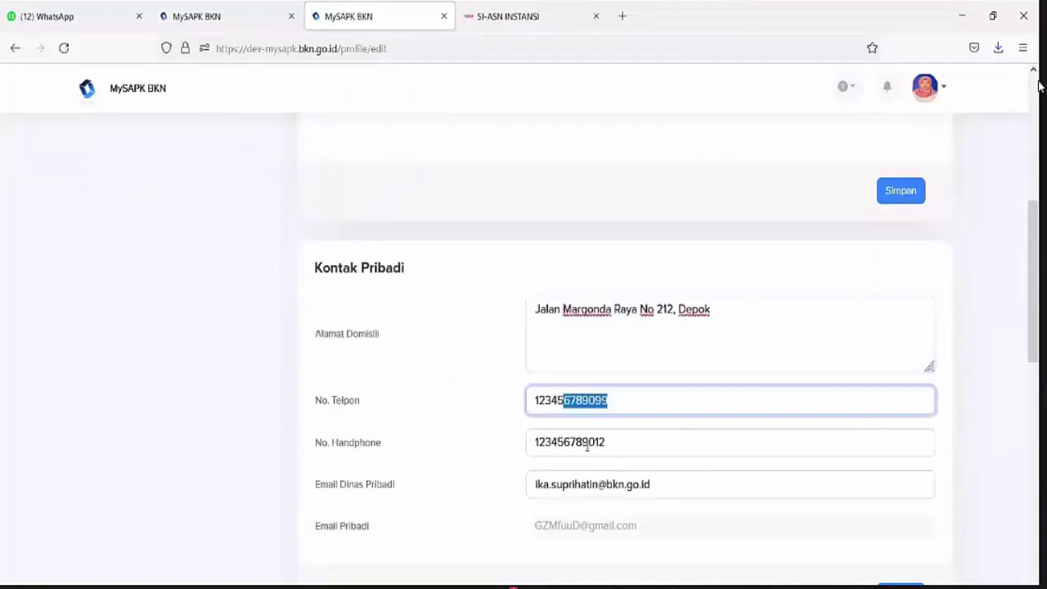
left_click_drag(588, 442, 626, 435)
scroll(350, 316, "down", 2)
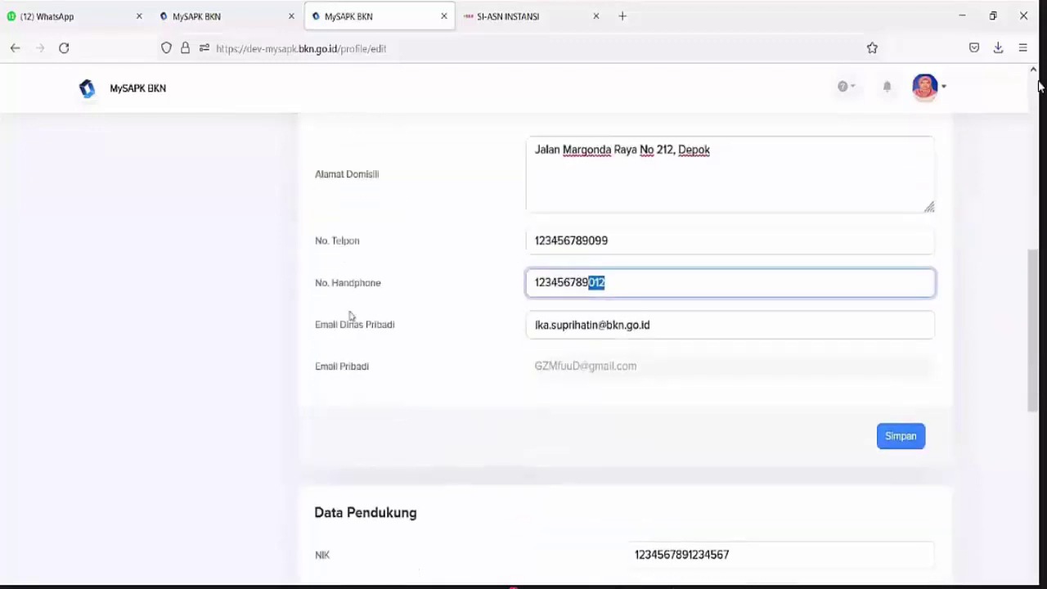
Replace the No. Telpon value with the new number and save the contact details, confirming with Iya
left_click(582, 325)
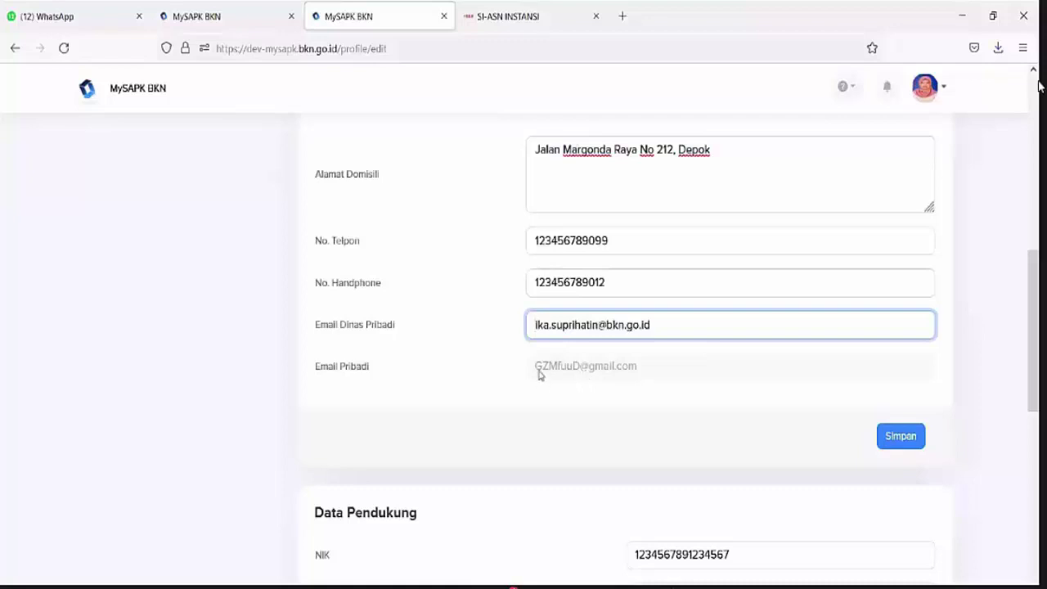
left_click(616, 238)
left_click_drag(616, 238, 453, 252)
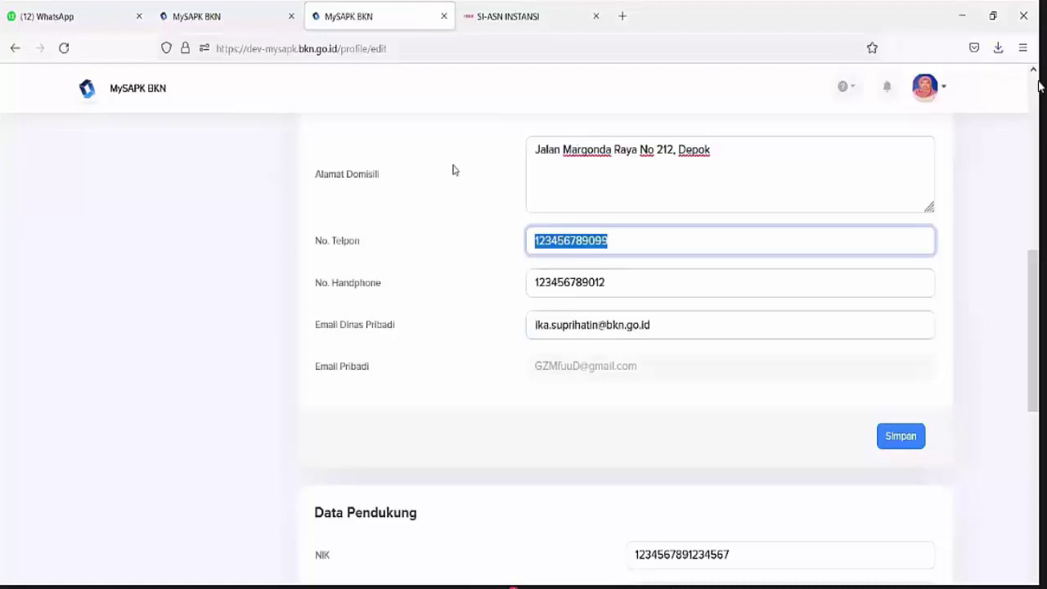
type("0817171")
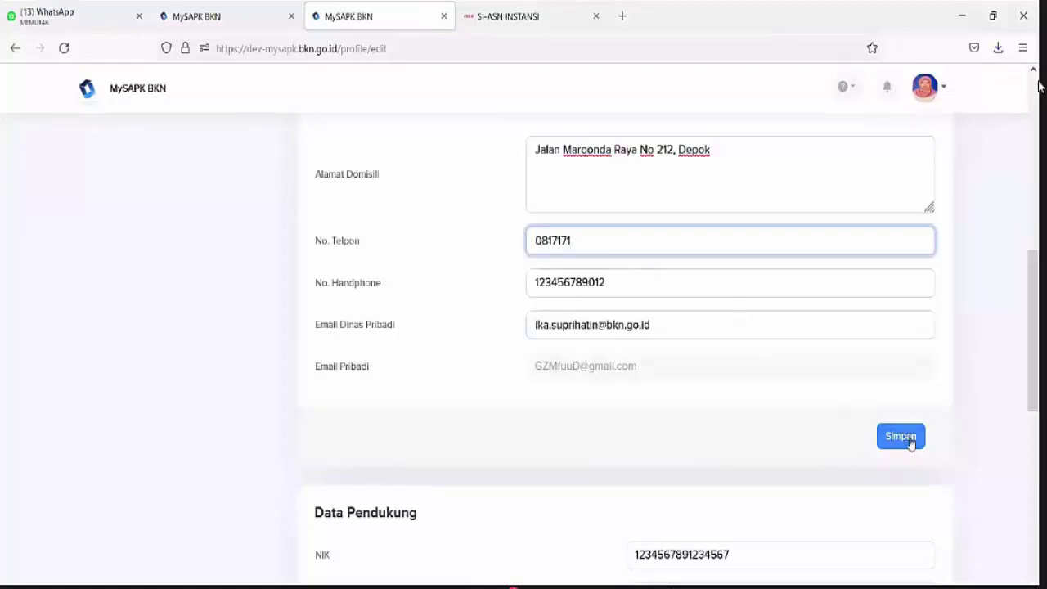
left_click(910, 440)
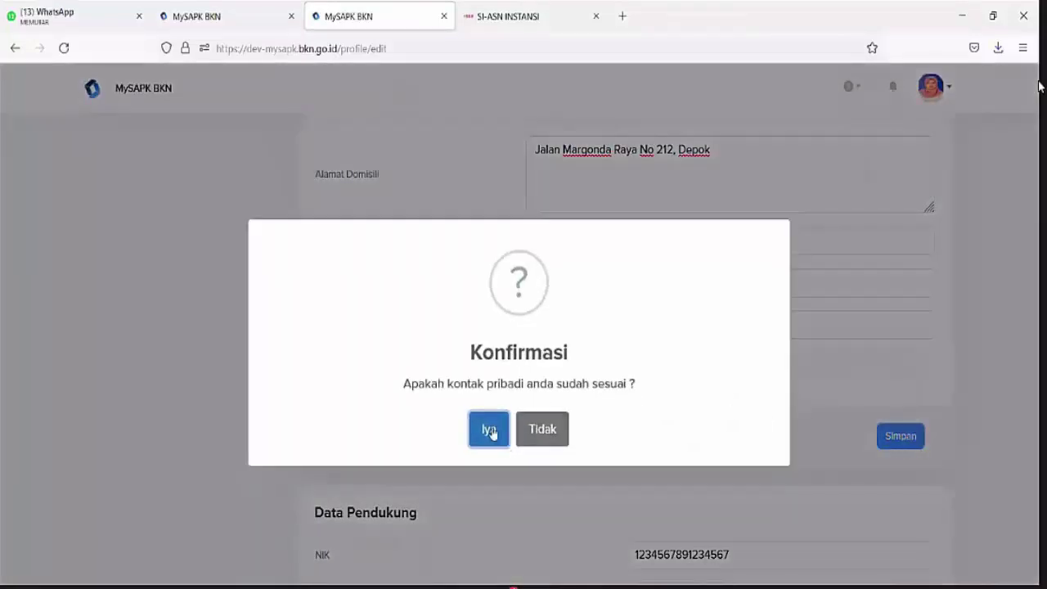
left_click(490, 433)
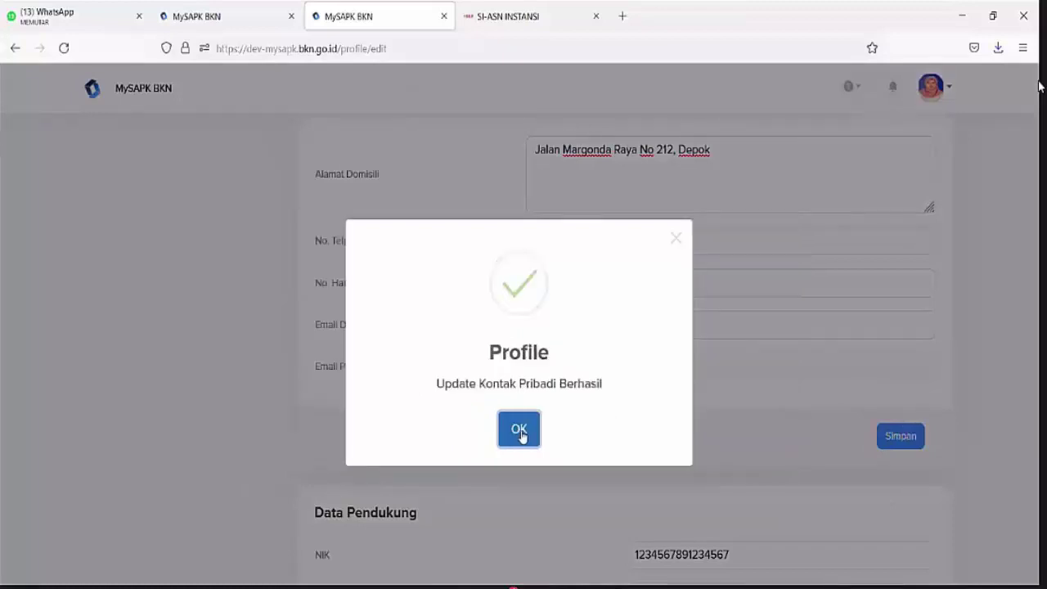
left_click(520, 430)
scroll(521, 437, "down", 2)
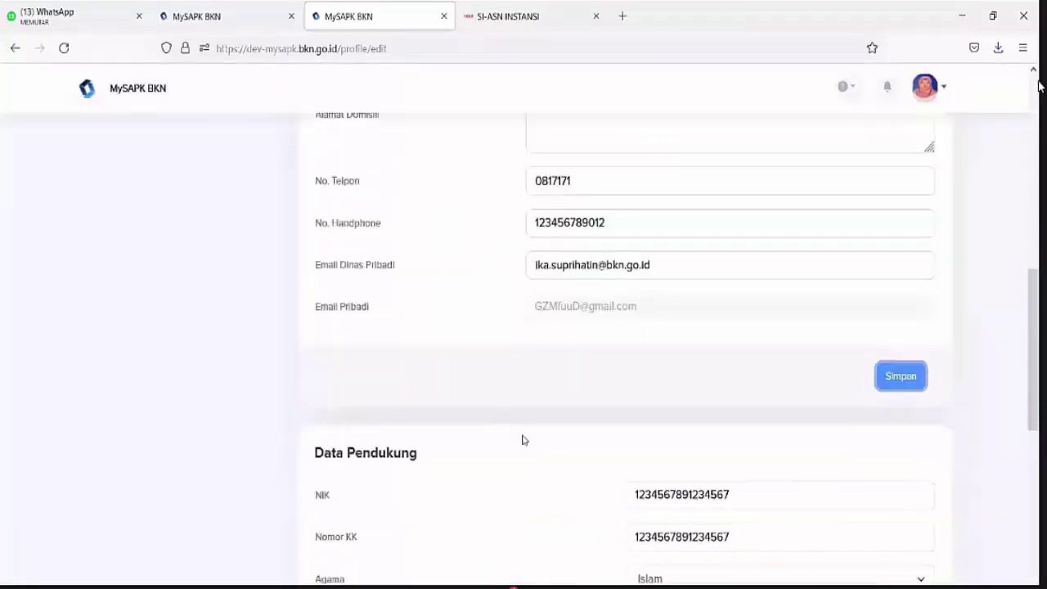
scroll(522, 435, "down", 2)
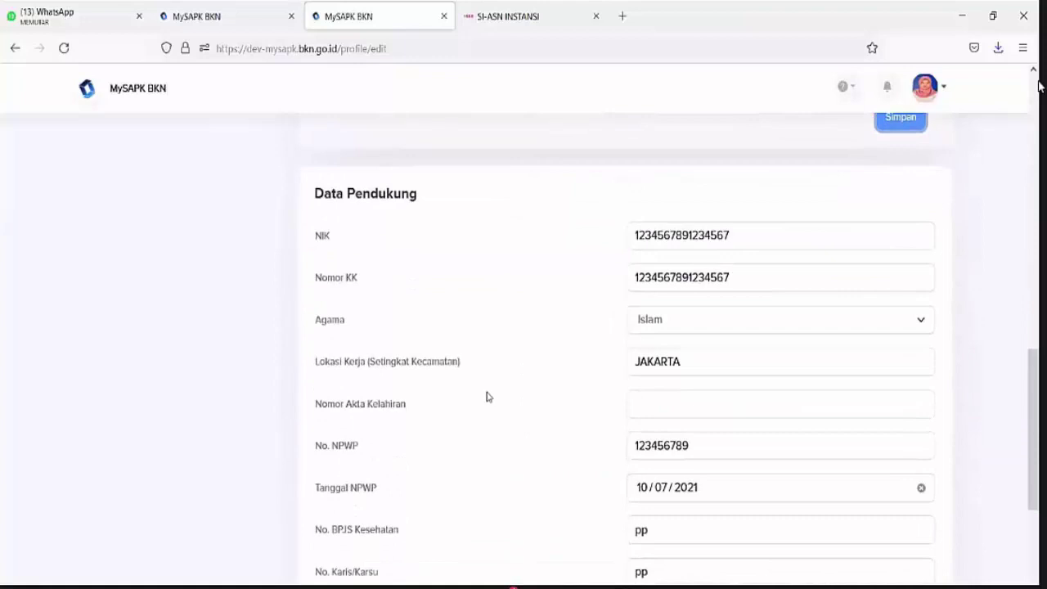
double_click(675, 237)
double_click(674, 278)
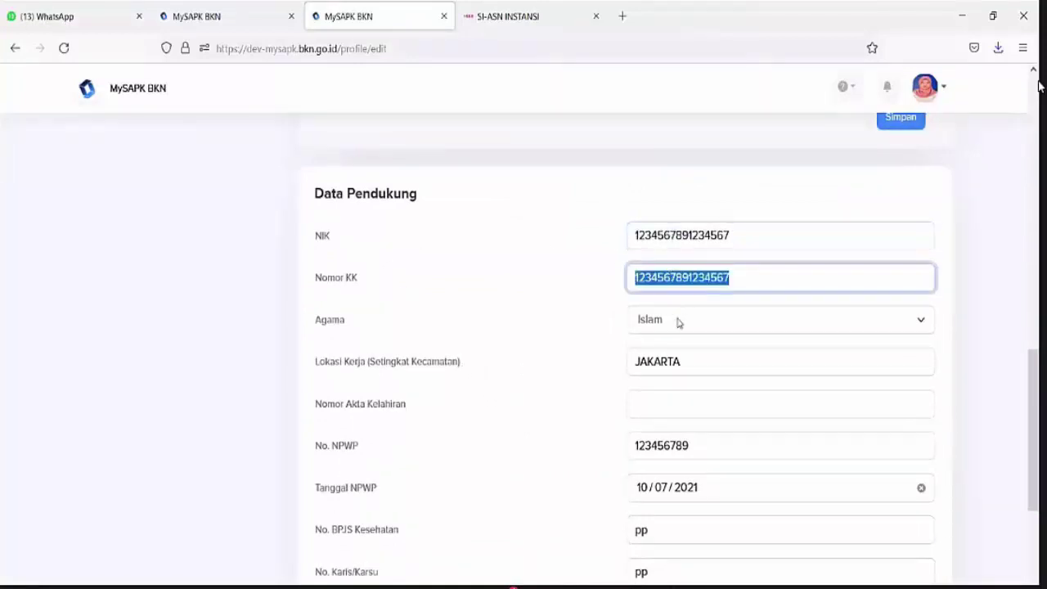
left_click(677, 321)
left_click(677, 324)
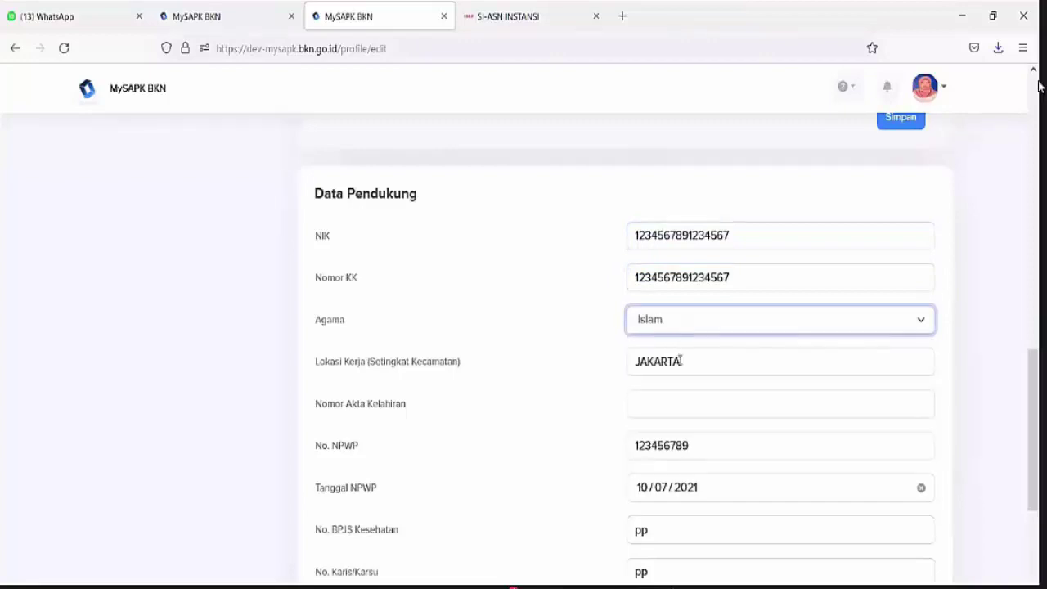
left_click(680, 361)
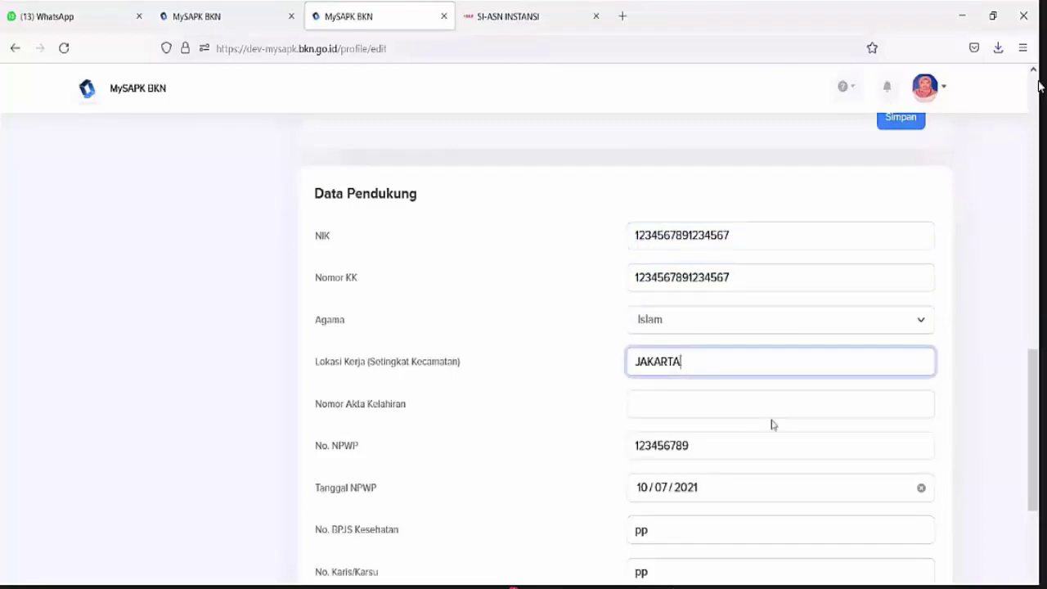
scroll(772, 417, "down", 2)
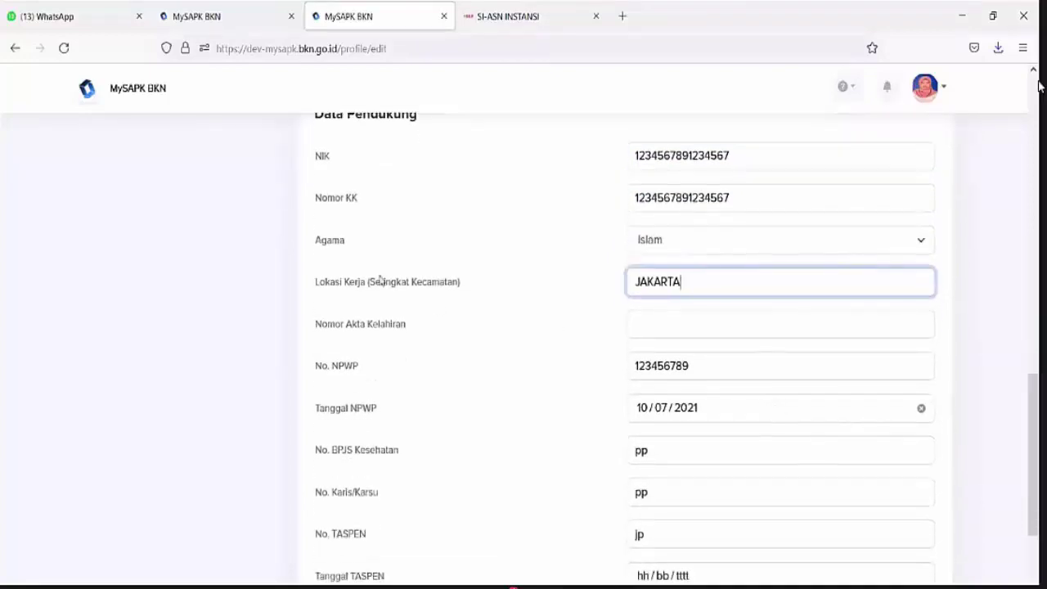
left_click_drag(366, 323, 406, 325)
scroll(334, 365, "down", 2)
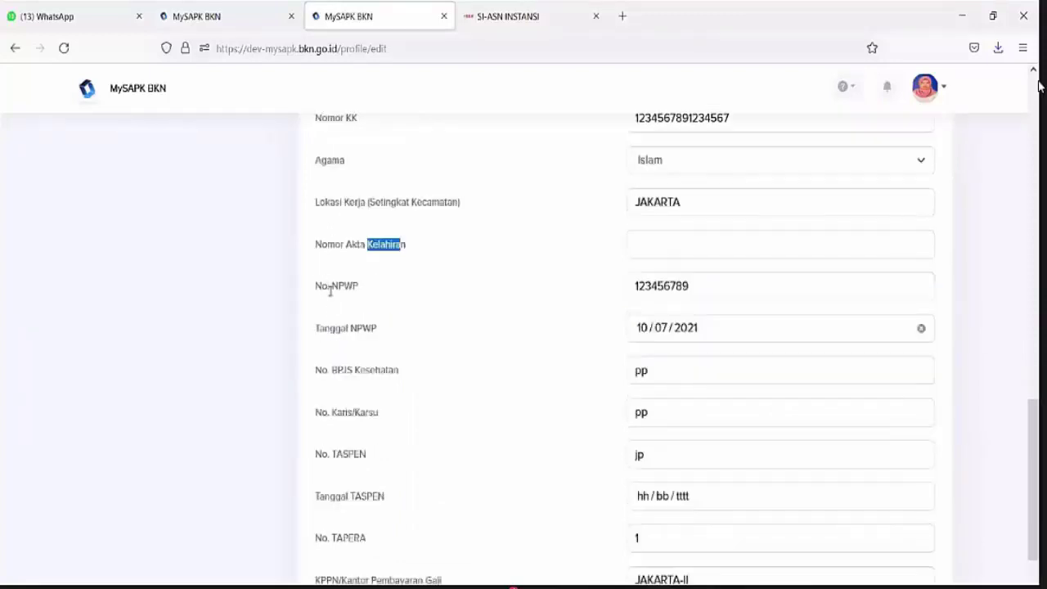
left_click(337, 340)
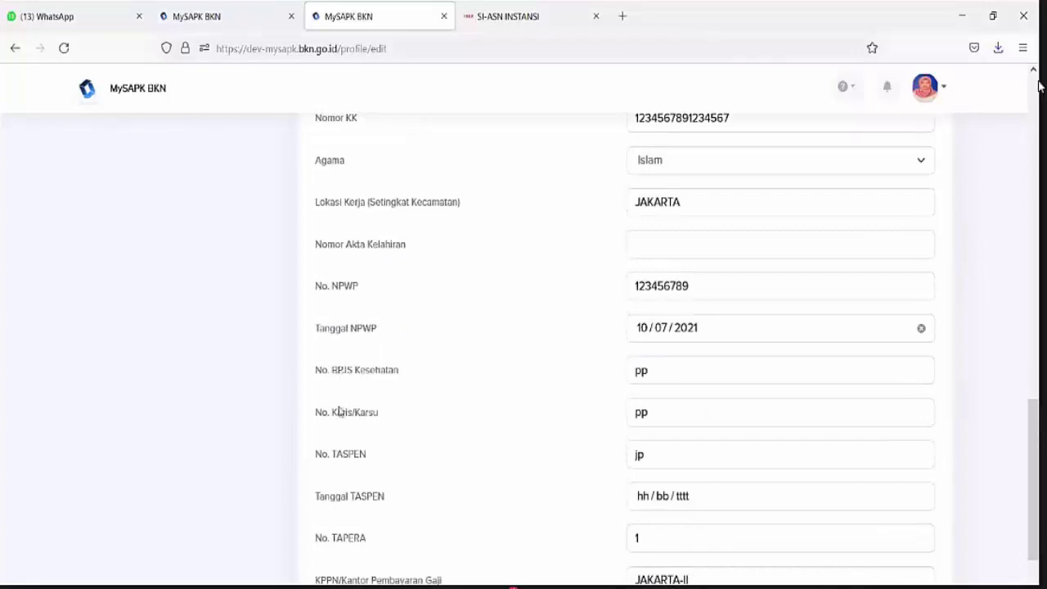
left_click_drag(342, 413, 400, 418)
scroll(384, 413, "down", 2)
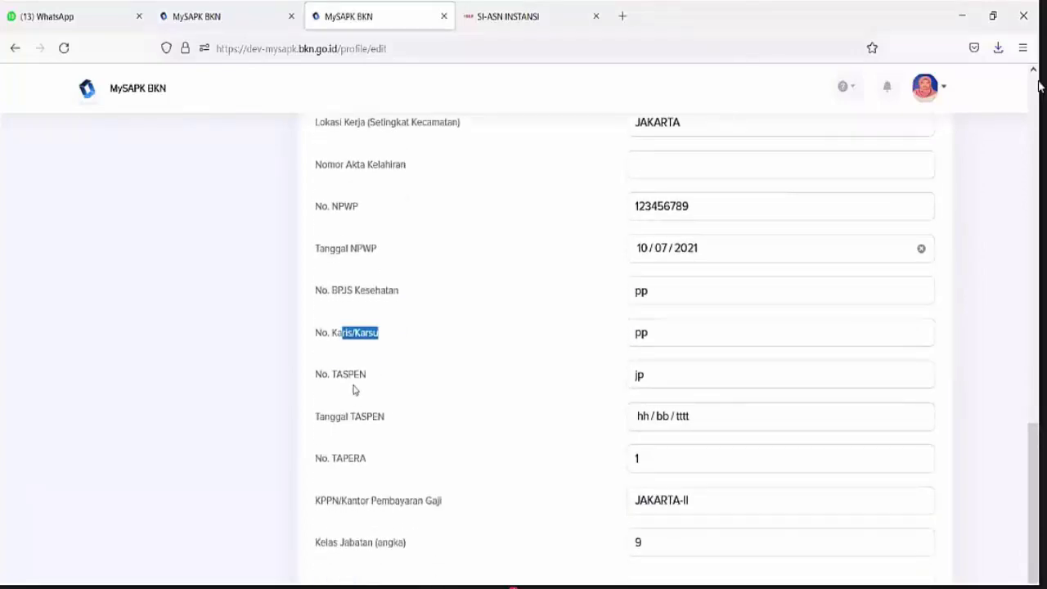
left_click(350, 416)
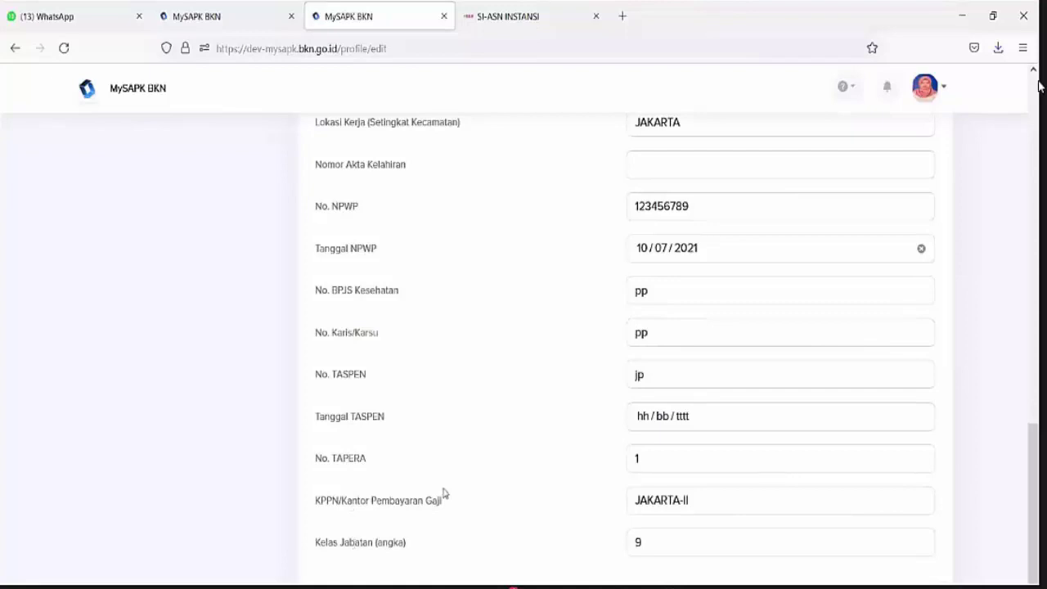
scroll(355, 367, "up", 2)
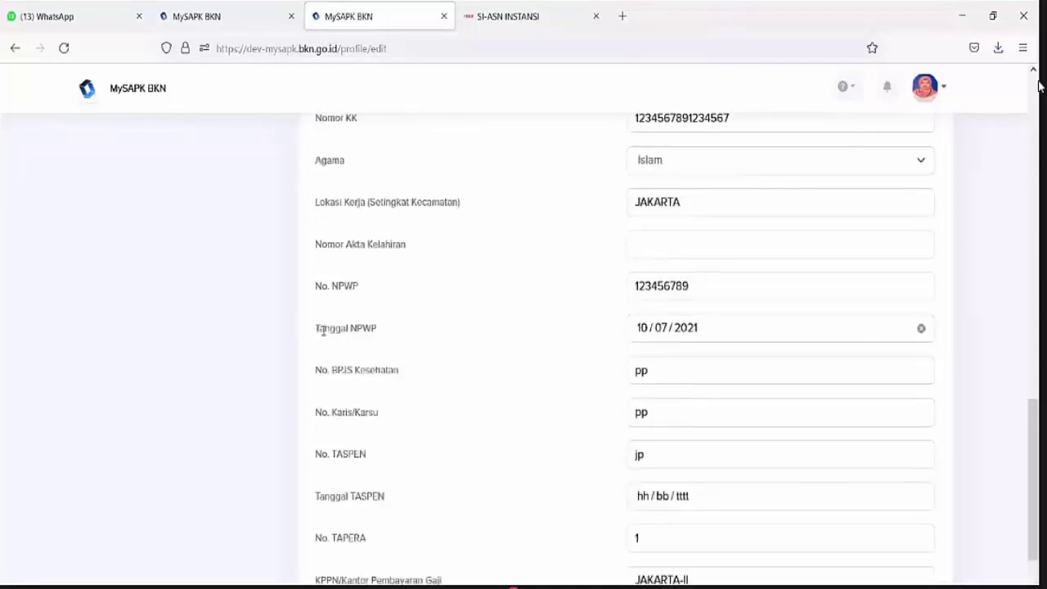
left_click_drag(314, 327, 433, 329)
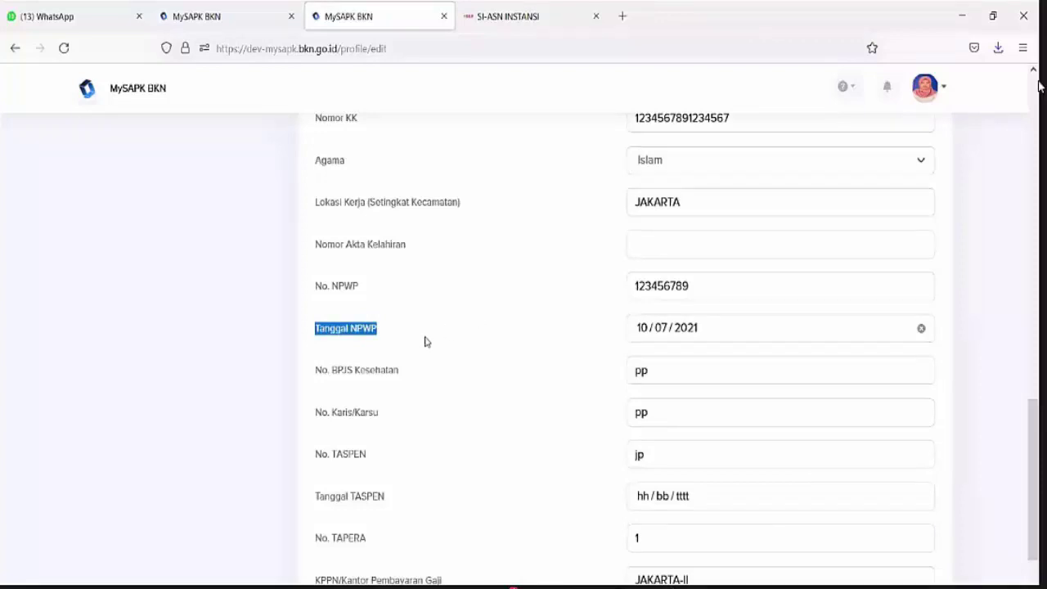
left_click(723, 338)
left_click(556, 340)
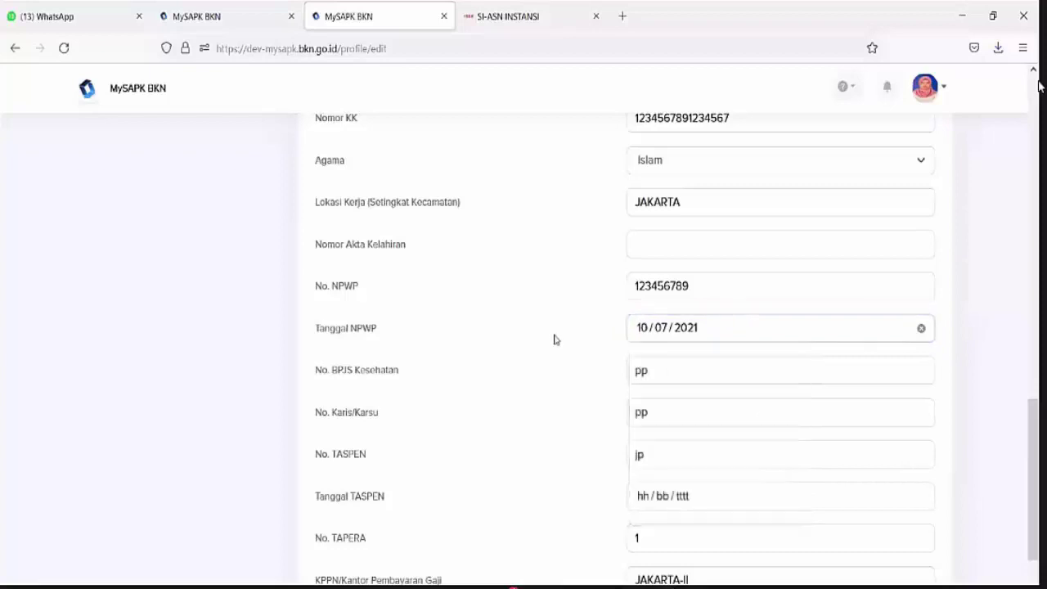
scroll(528, 342, "down", 2)
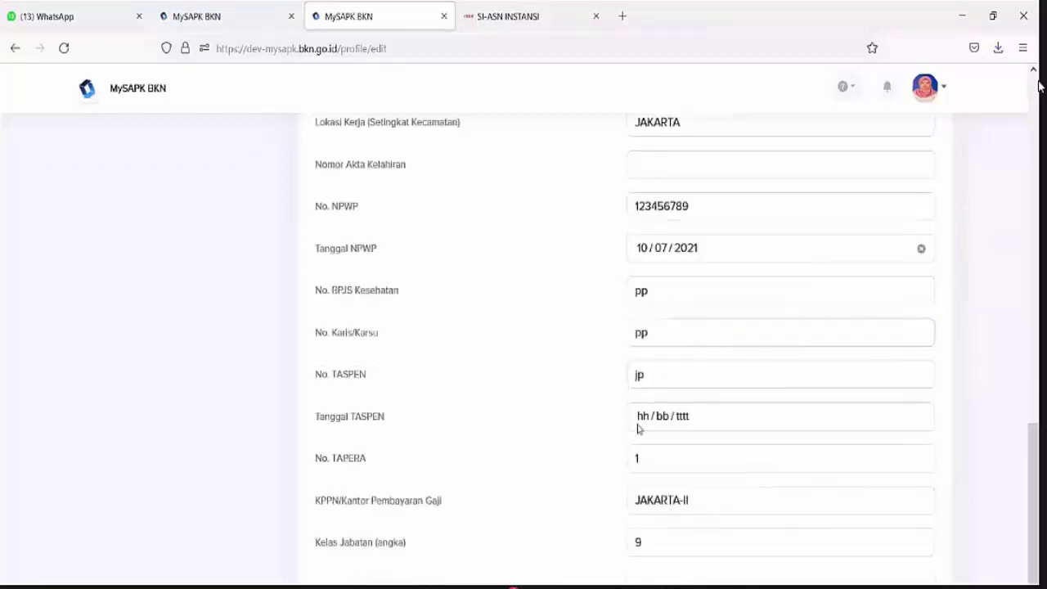
left_click(636, 426)
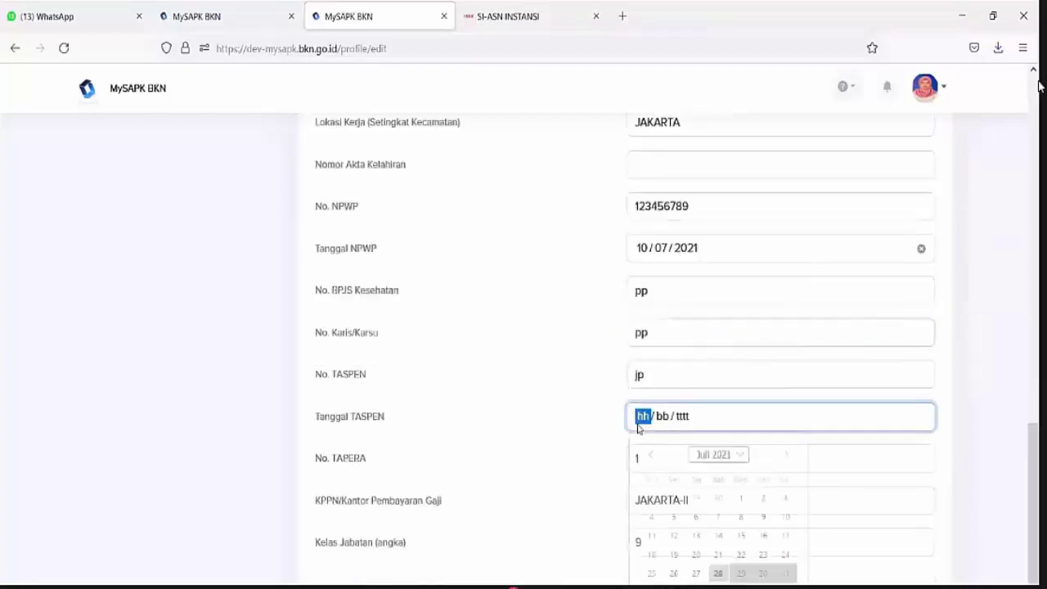
left_click(596, 428)
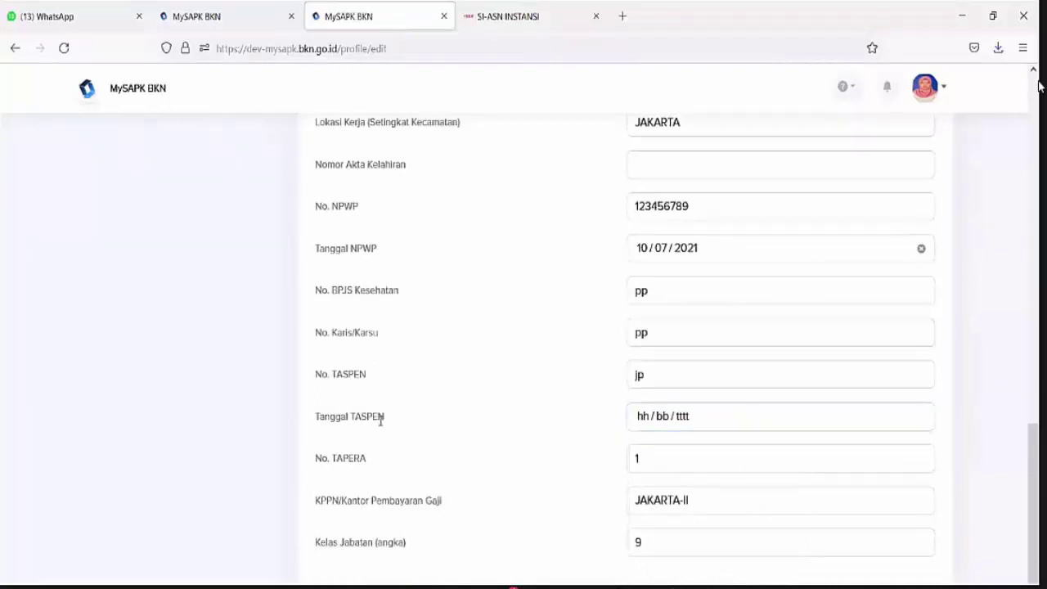
double_click(356, 458)
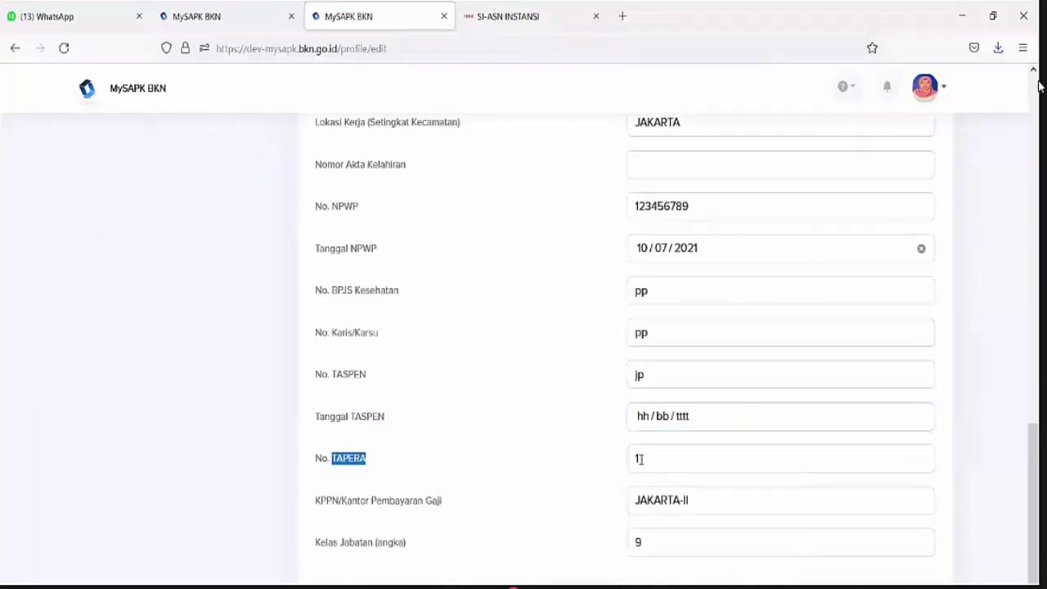
left_click(551, 464)
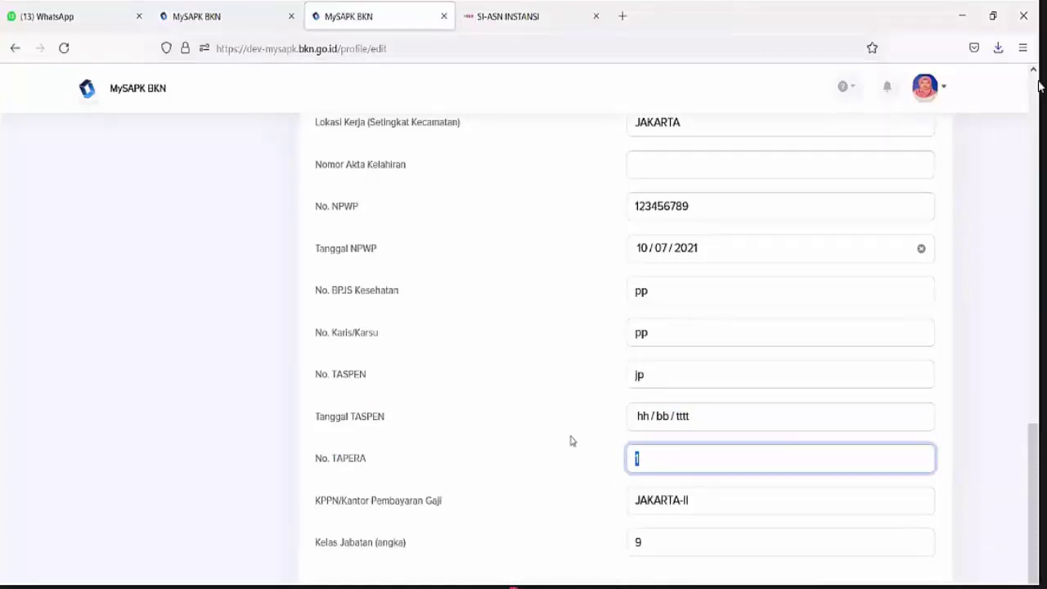
left_click(571, 438)
left_click_drag(352, 499, 489, 507)
scroll(506, 482, "down", 1)
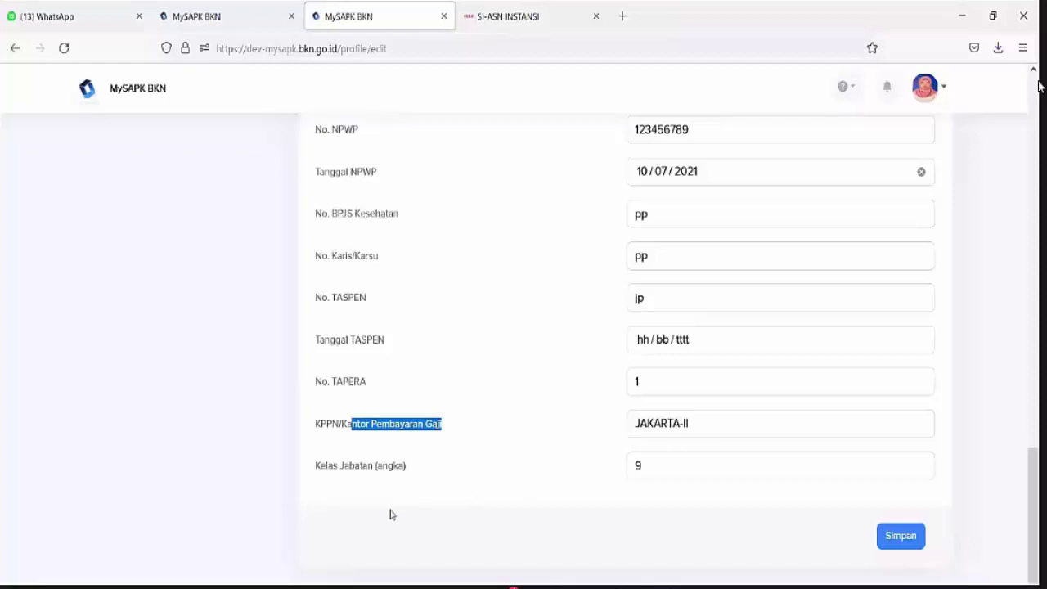
left_click_drag(320, 465, 399, 467)
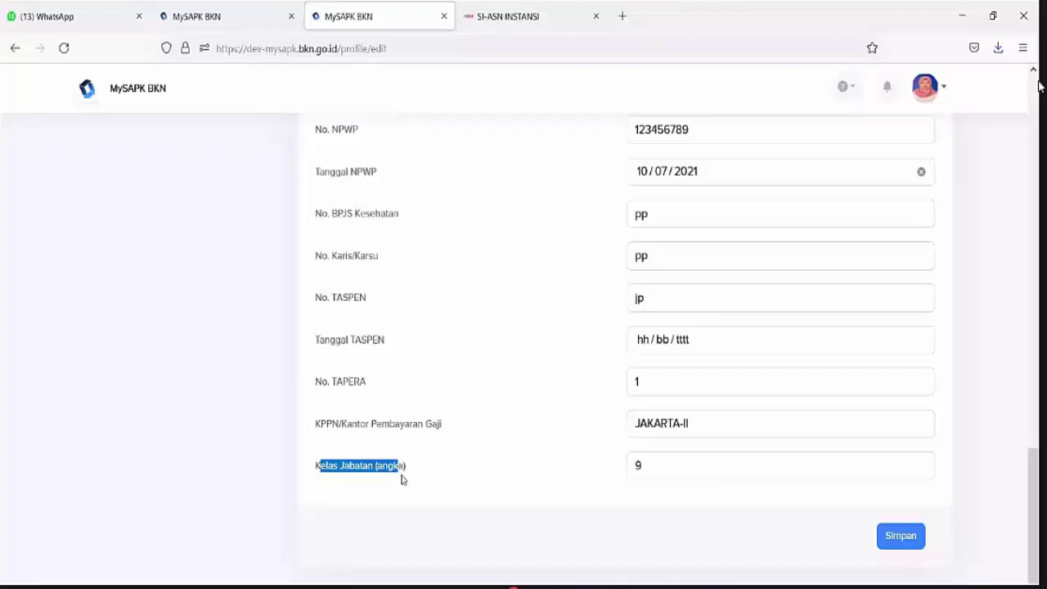
left_click(343, 481)
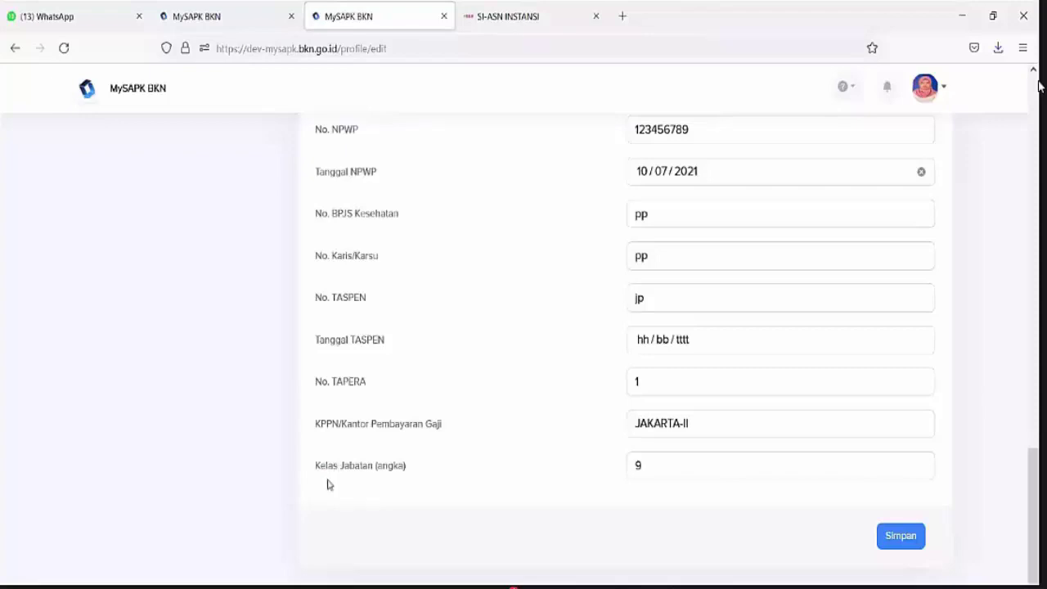
scroll(362, 463, "up", 2)
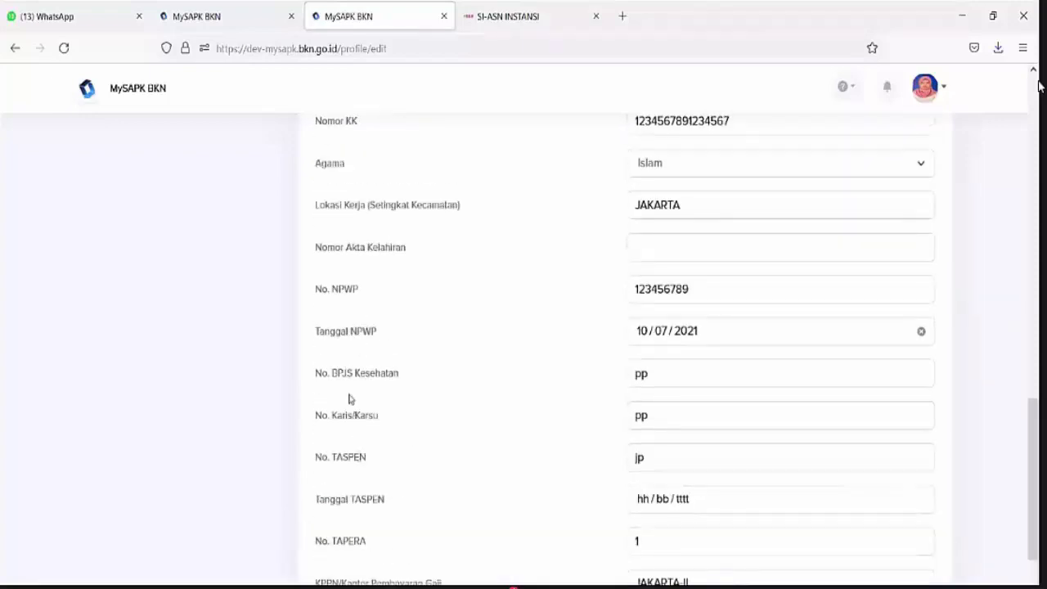
scroll(351, 397, "up", 3)
scroll(376, 283, "down", 2)
scroll(376, 283, "down", 3)
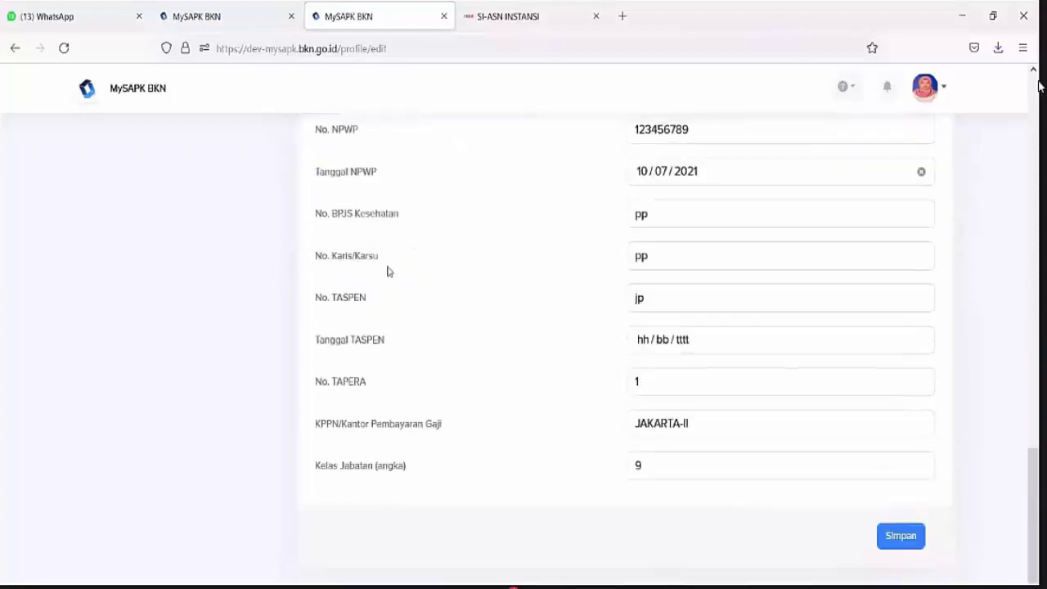
Save the Data Pendukung section and confirm the update with Iya and OK
left_click(897, 536)
left_click(481, 443)
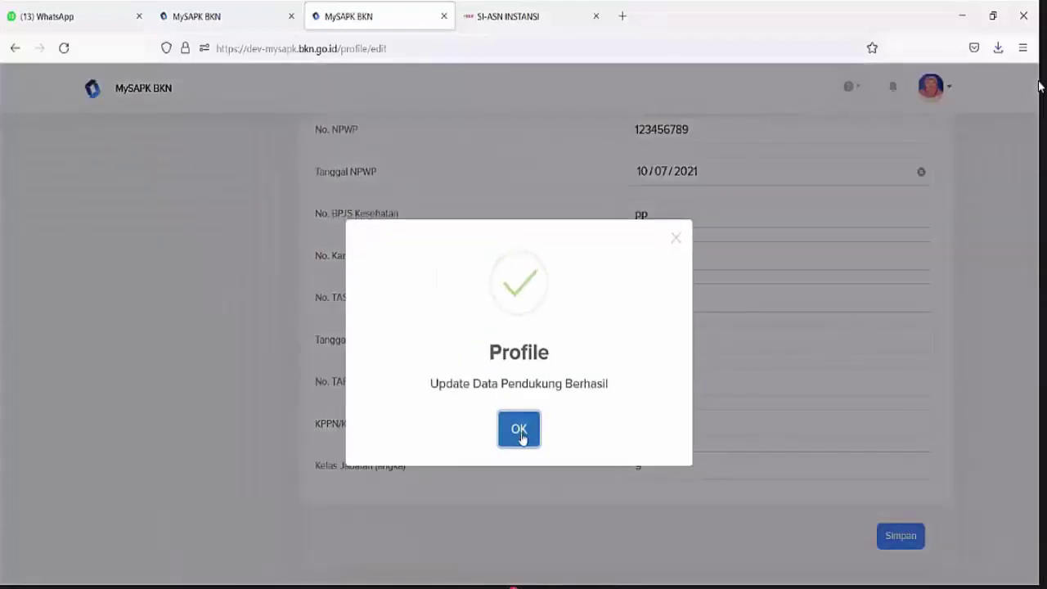
left_click(520, 437)
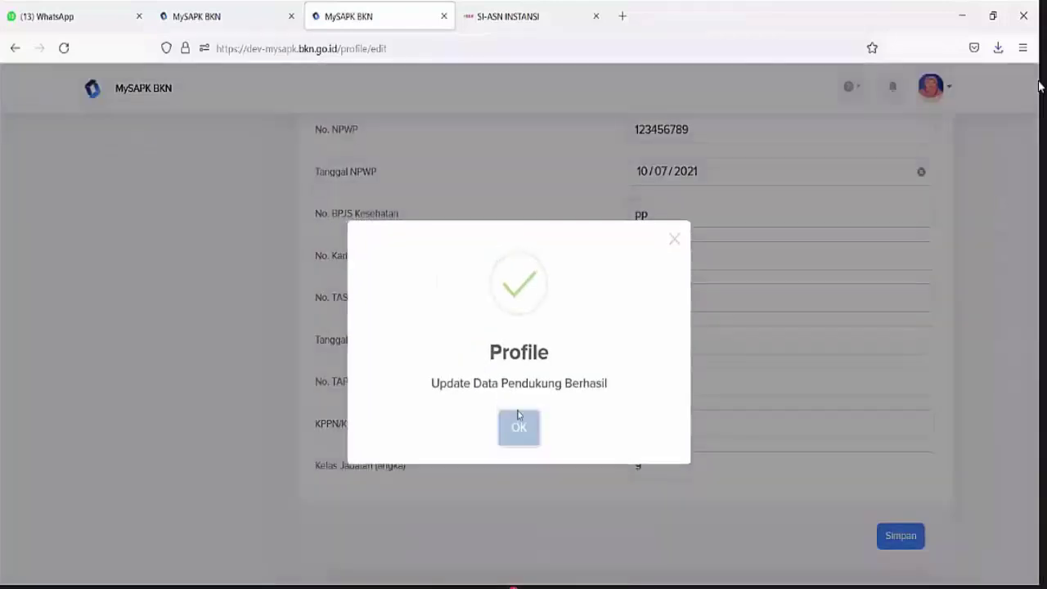
scroll(484, 318, "up", 7)
scroll(452, 286, "up", 10)
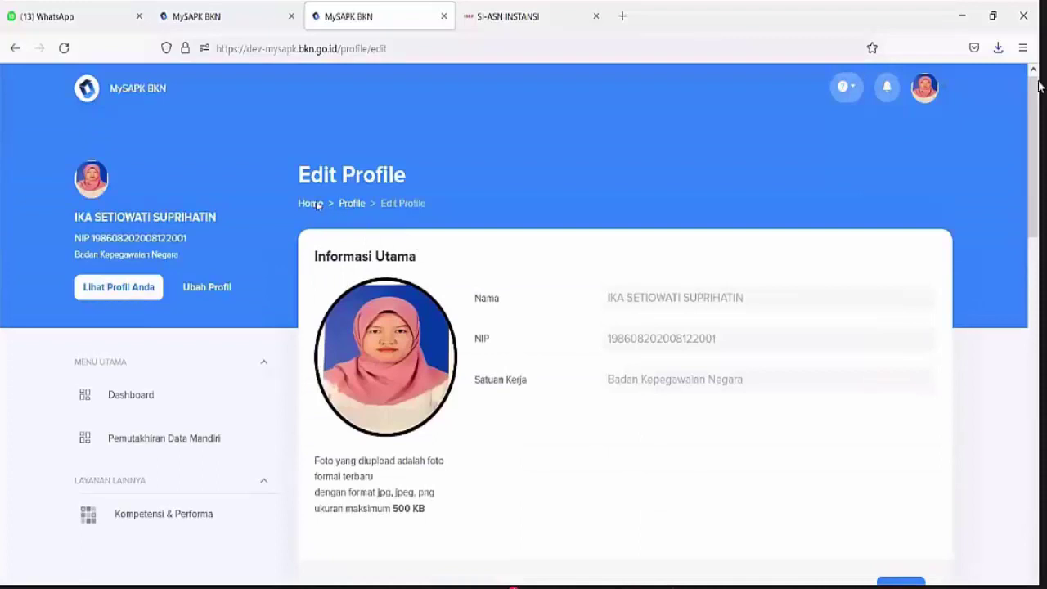
Revisit Riwayat Ubah Profile via Lengkapi Data Mandiri, then return to the Dashboard
left_click(315, 205)
left_click(392, 360)
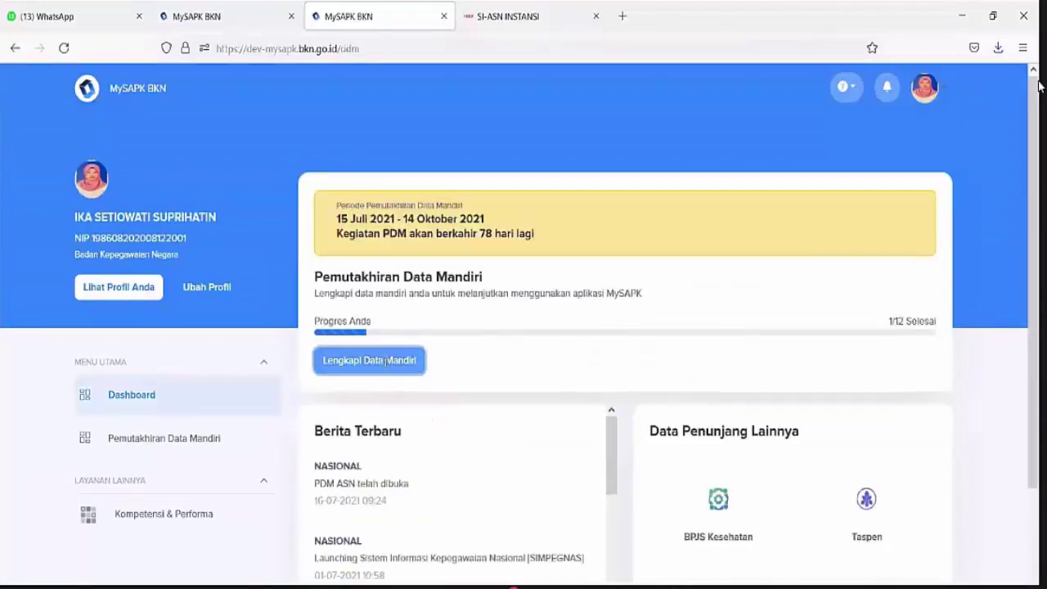
scroll(401, 330, "down", 1)
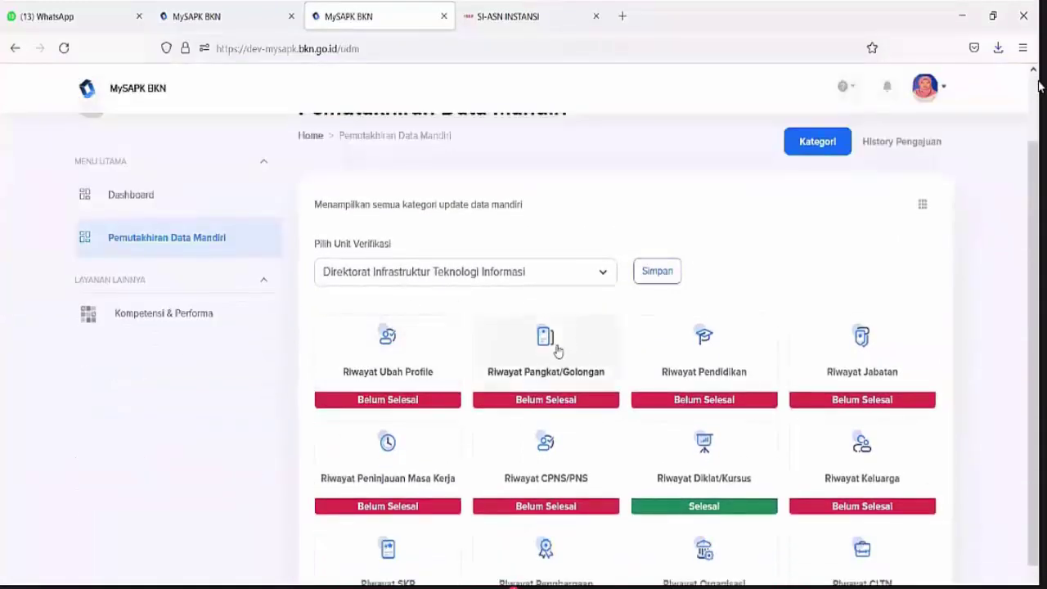
left_click(386, 341)
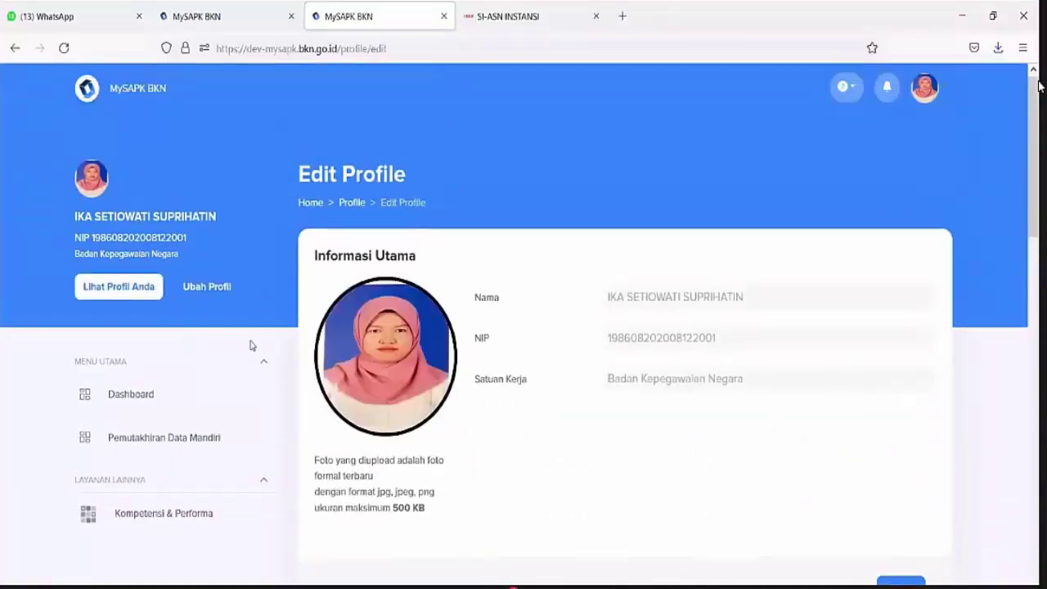
scroll(420, 368, "down", 10)
scroll(416, 377, "up", 5)
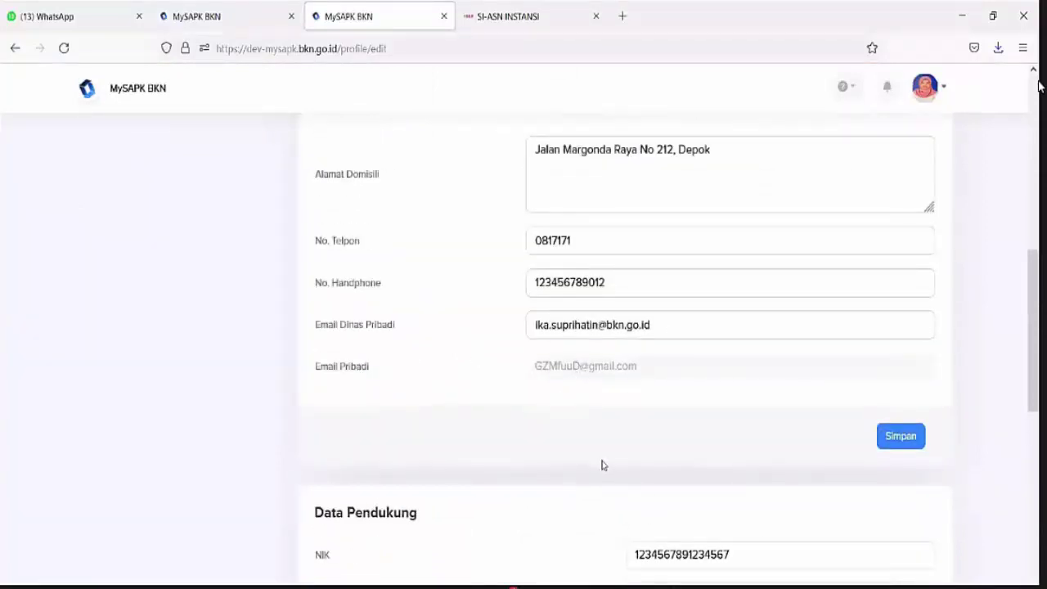
scroll(597, 467, "down", 6)
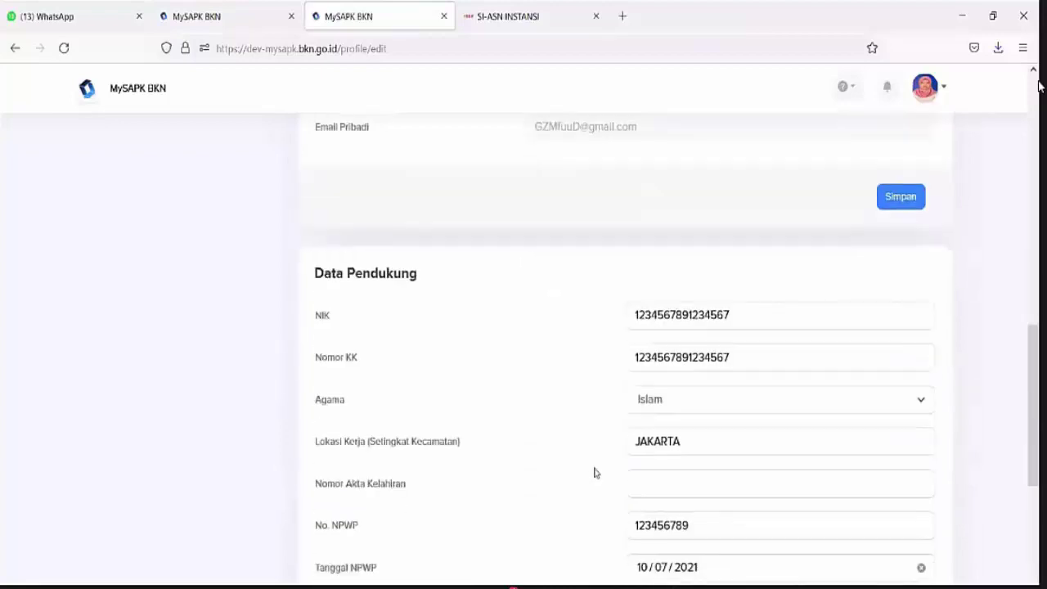
scroll(561, 423, "up", 15)
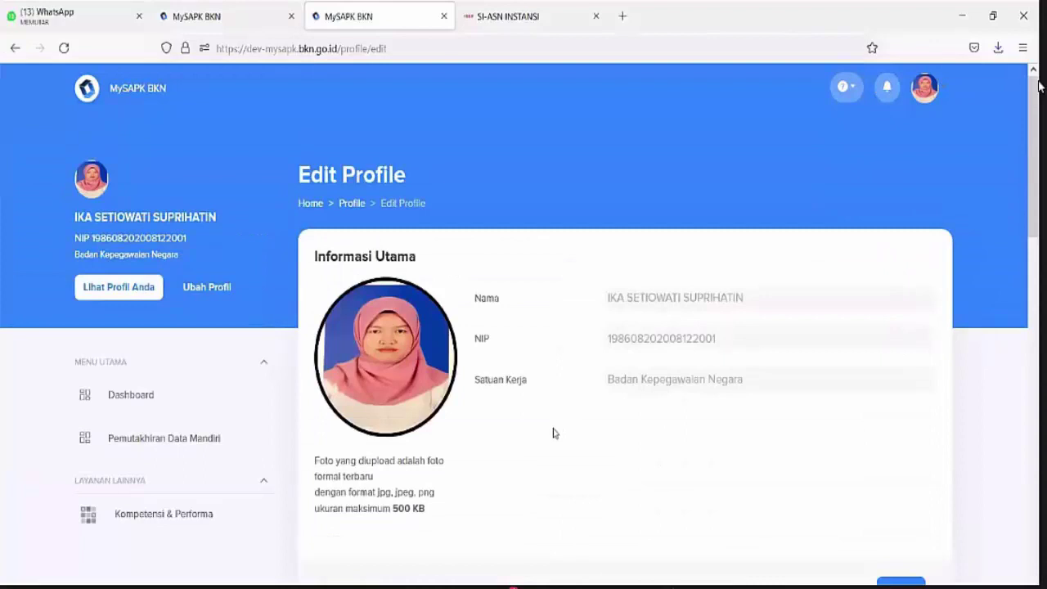
scroll(552, 432, "down", 2)
scroll(553, 432, "down", 1)
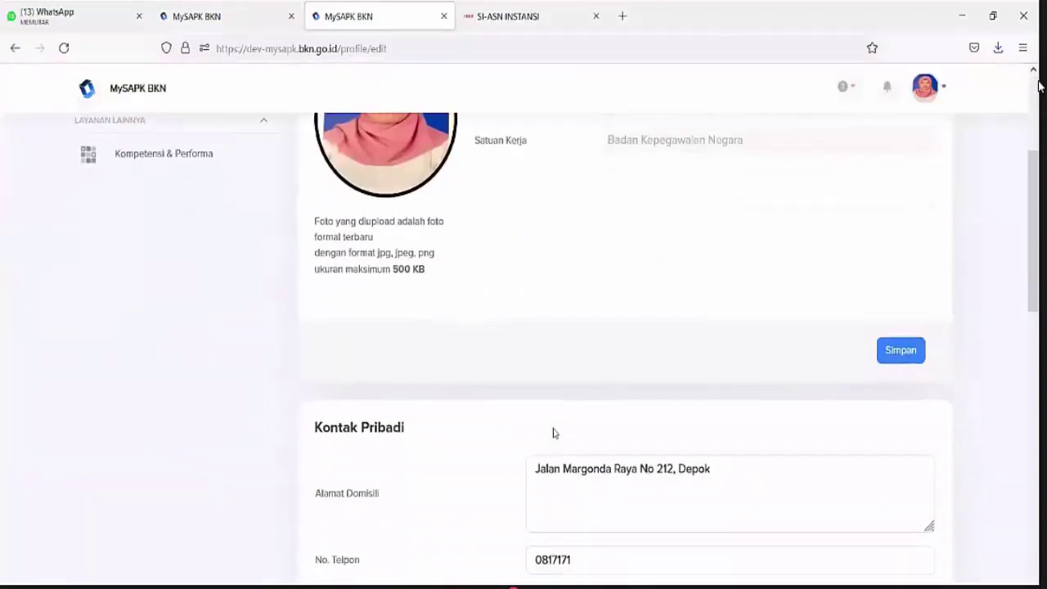
scroll(553, 432, "up", 1)
scroll(553, 432, "up", 2)
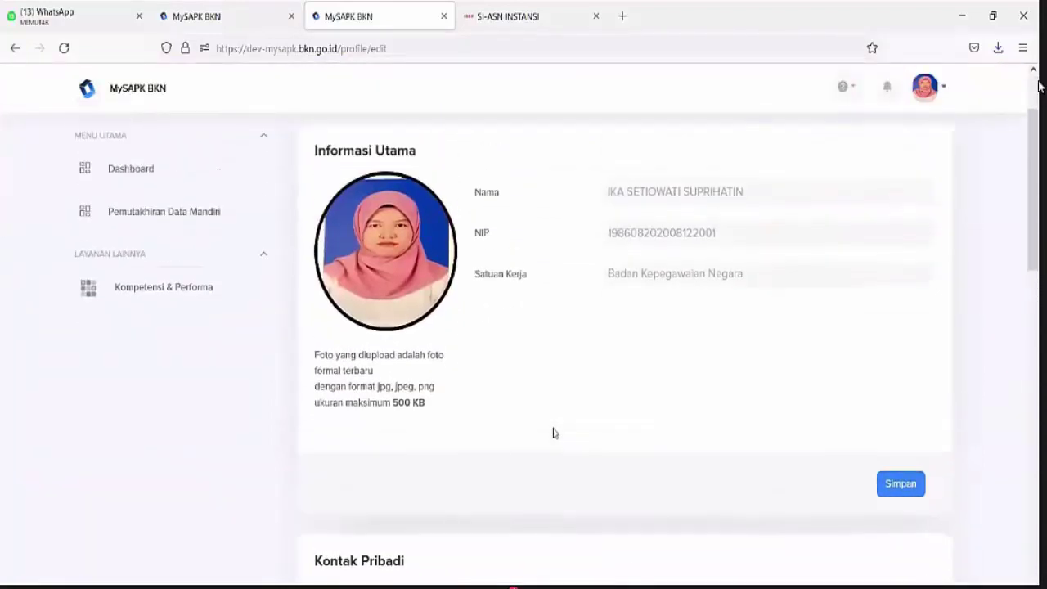
scroll(553, 433, "down", 5)
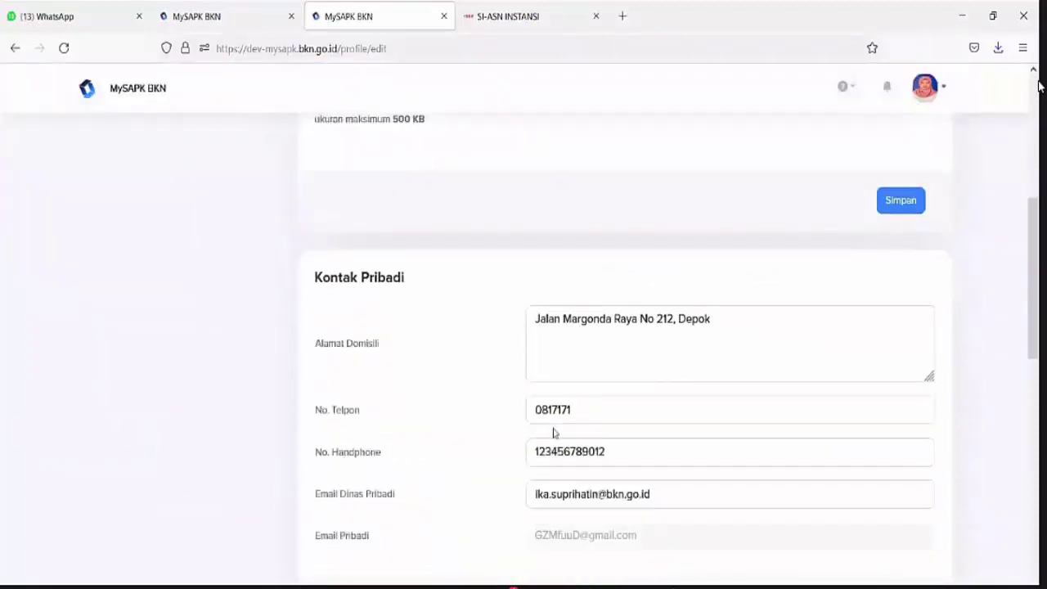
scroll(509, 442, "up", 4)
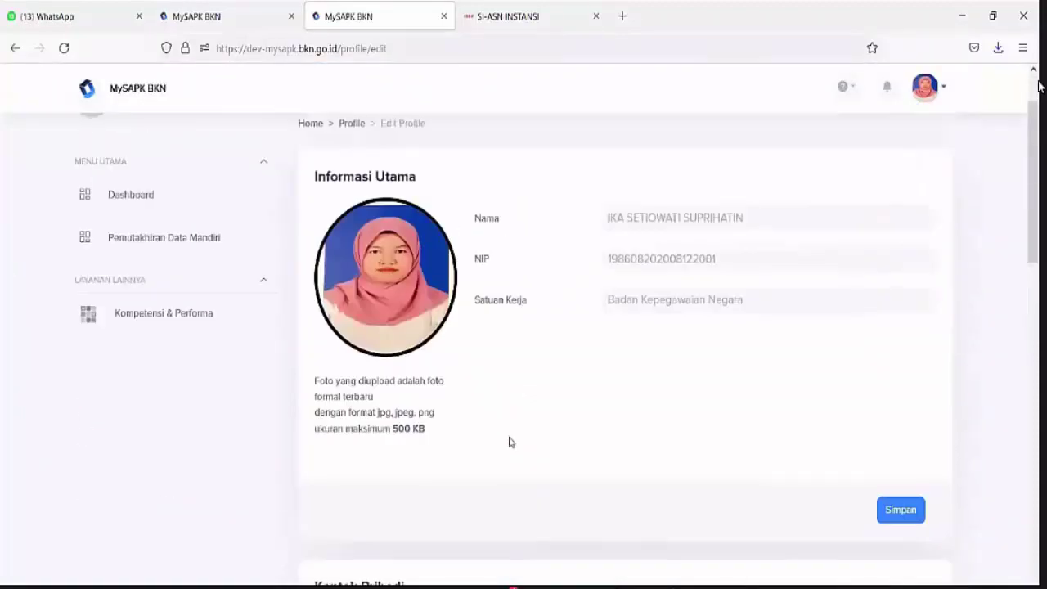
scroll(509, 442, "up", 1)
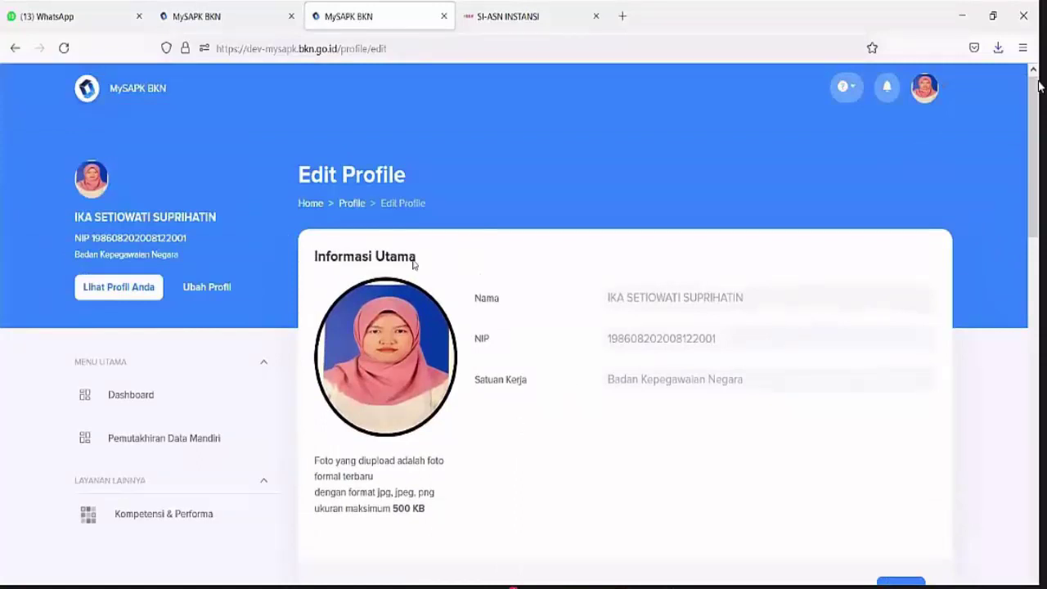
left_click(310, 205)
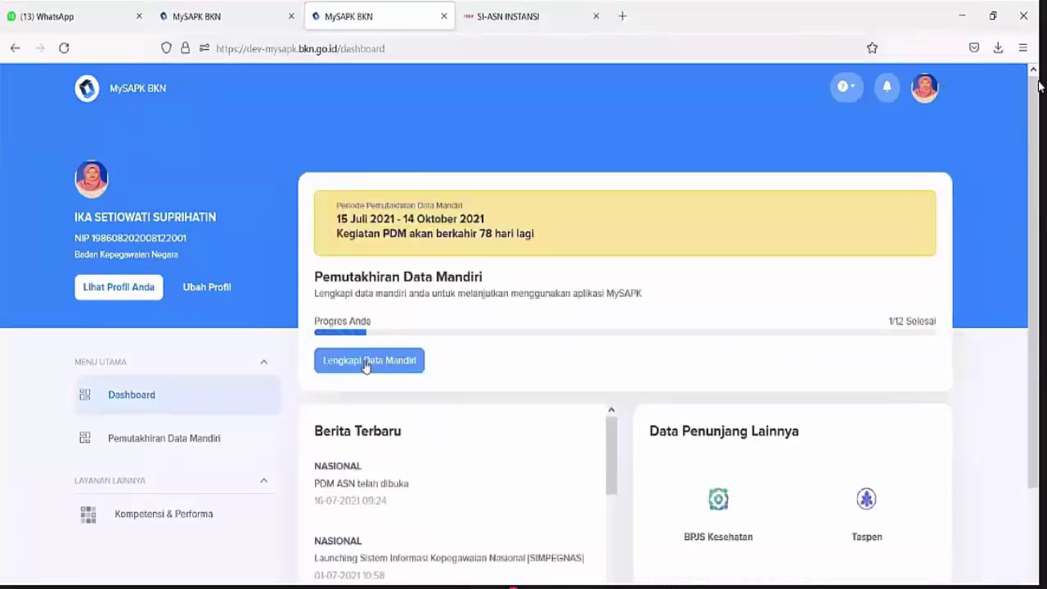
Open the profile edit form and inspect the NIK, Nomor KK and Tanggal NPWP fields
left_click(366, 361)
scroll(411, 335, "down", 2)
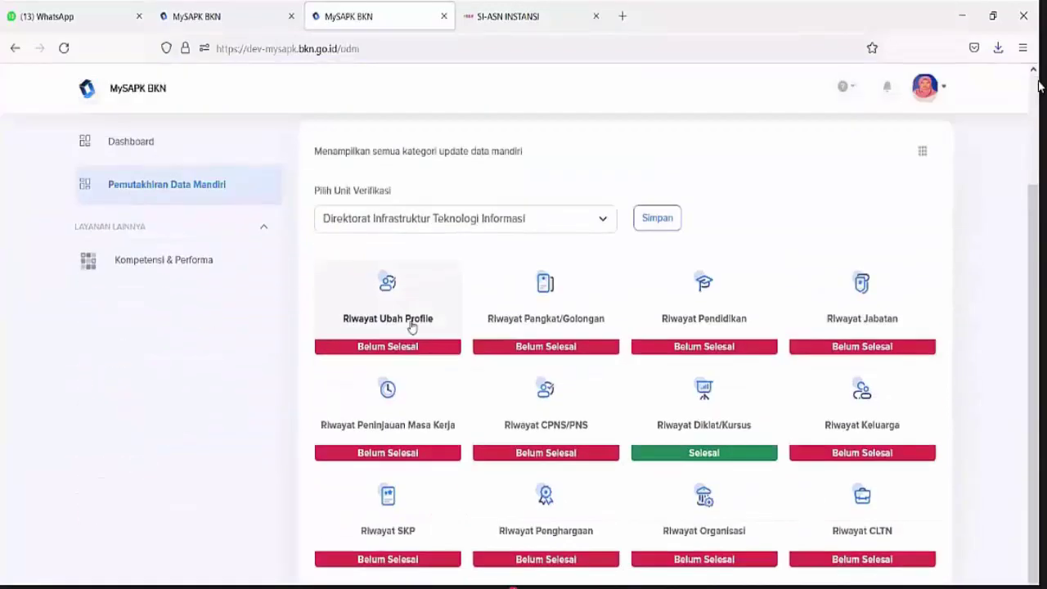
left_click(407, 323)
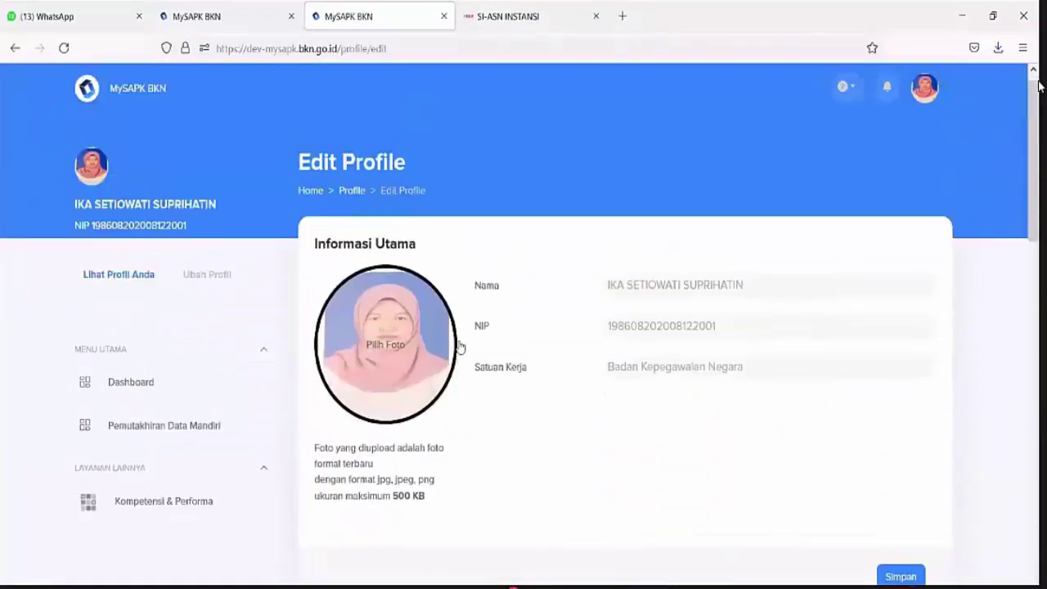
scroll(540, 449, "down", 5)
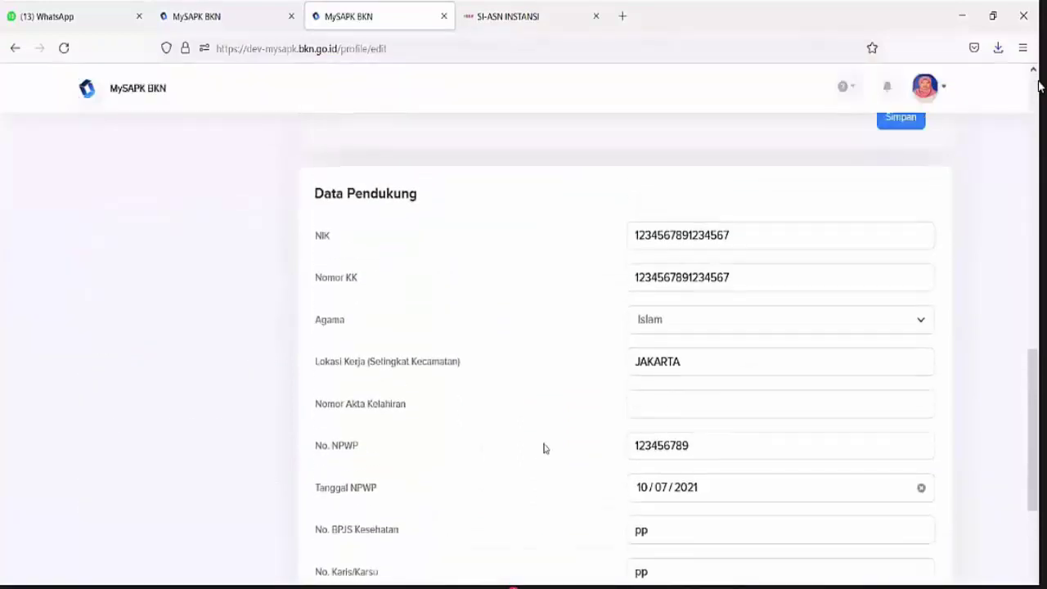
double_click(646, 237)
left_click(650, 281)
double_click(650, 281)
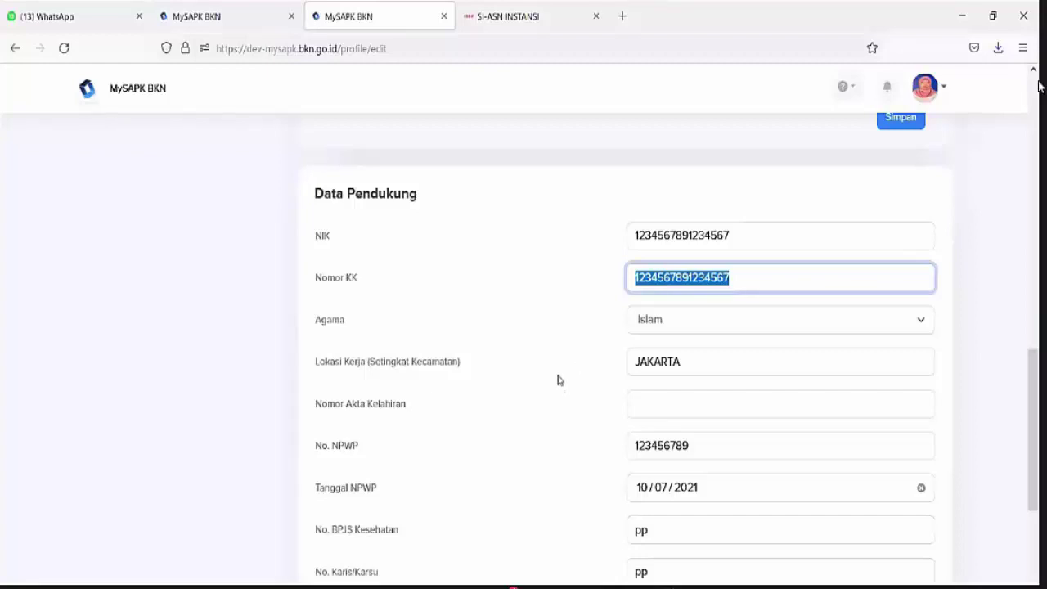
scroll(529, 403, "down", 2)
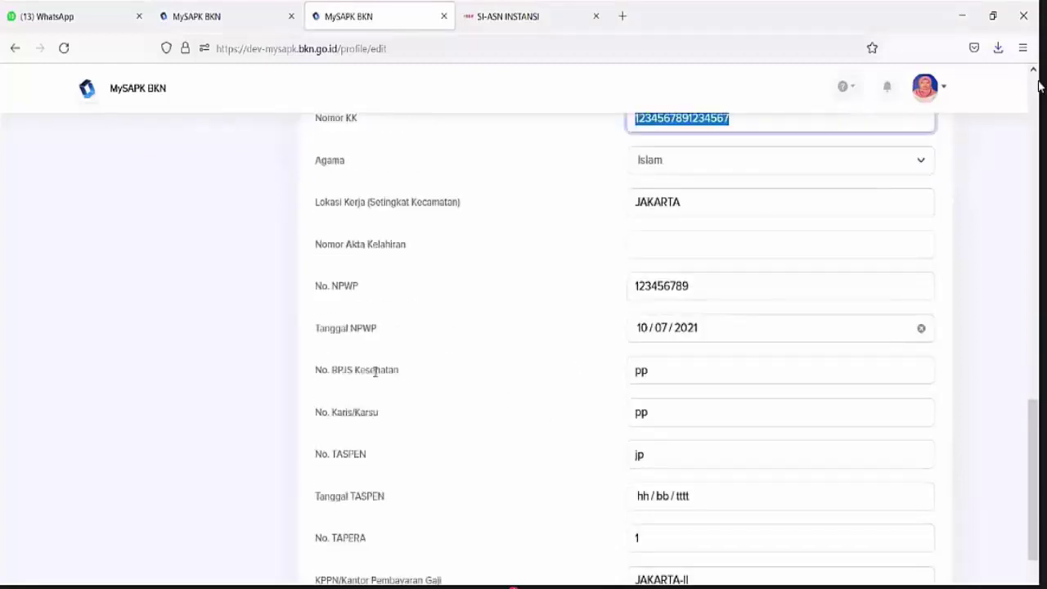
scroll(374, 369, "down", 2)
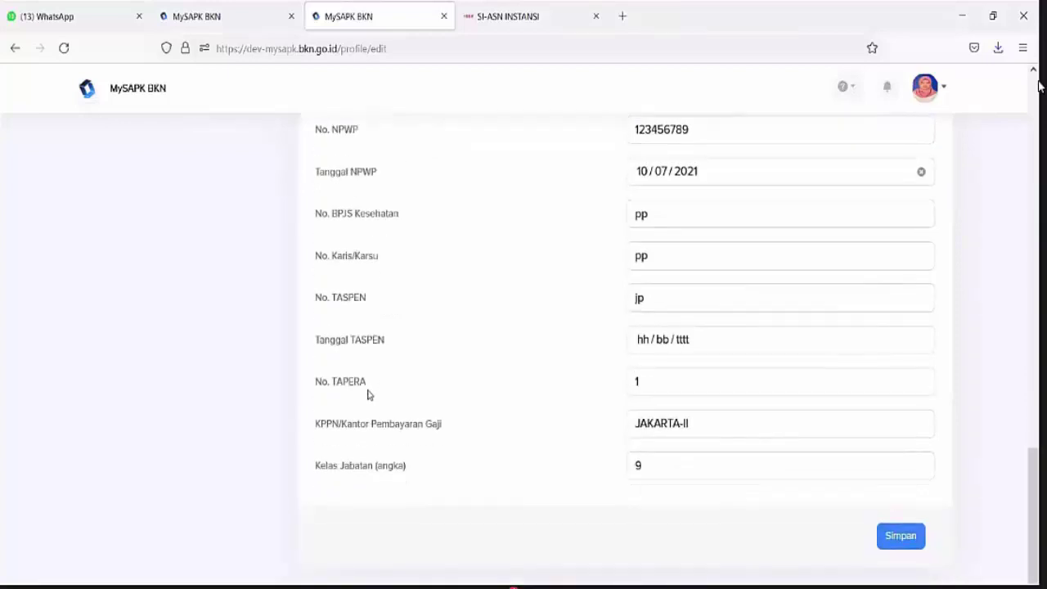
scroll(367, 395, "up", 1)
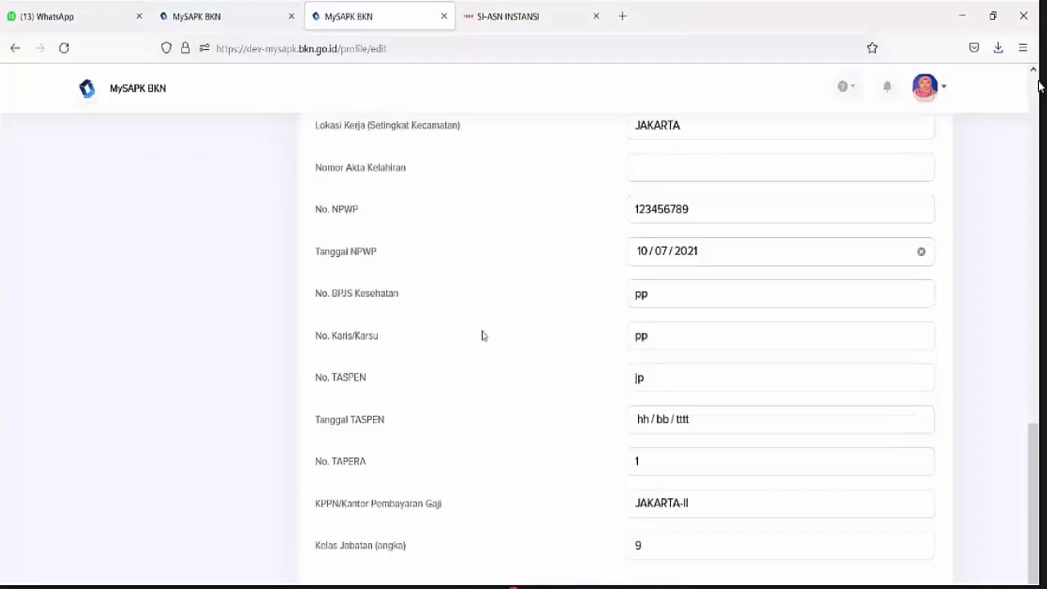
left_click(764, 251)
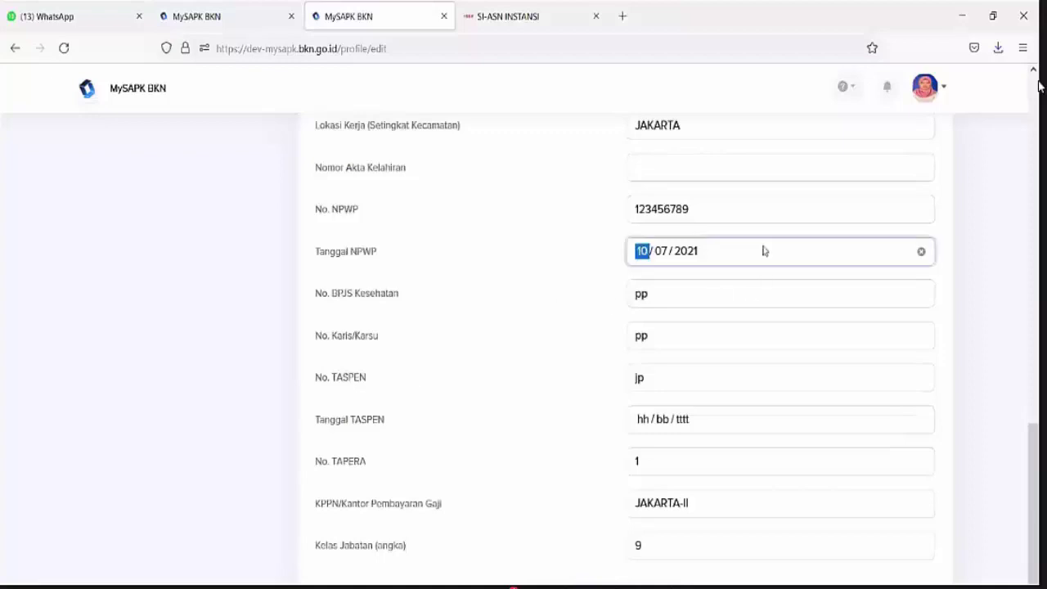
left_click(526, 275)
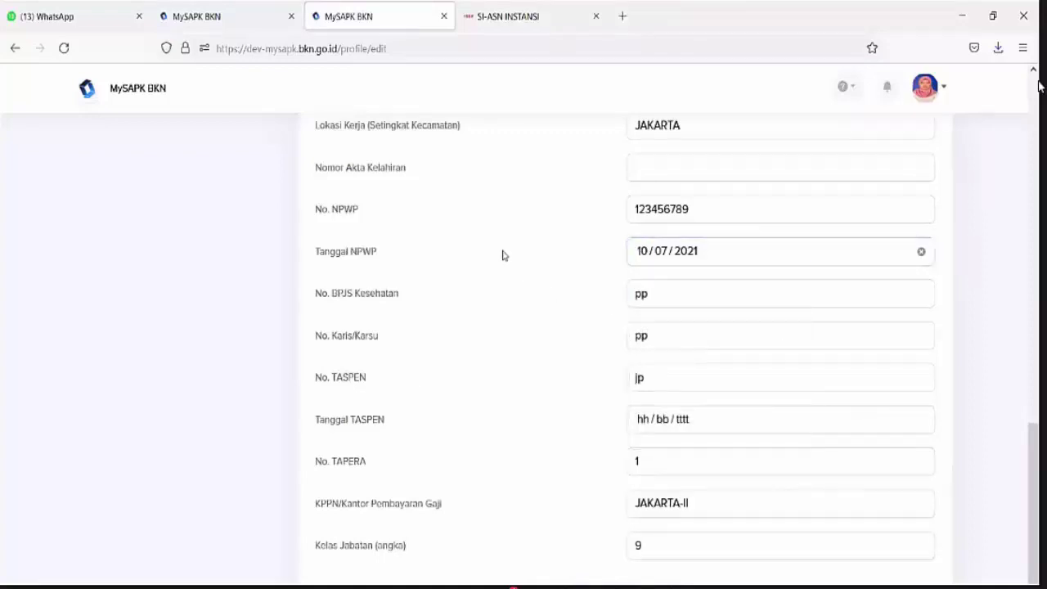
Re-check the NIK and Nomor KK values, highlight NPWP, and scroll back to the top
scroll(504, 260, "up", 1)
scroll(505, 262, "down", 1)
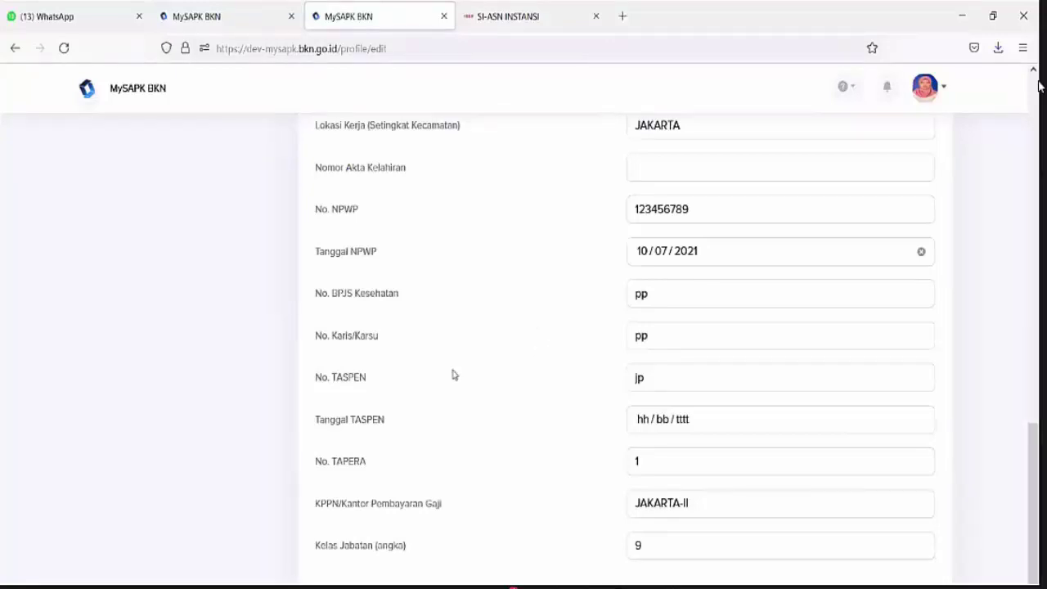
scroll(634, 470, "up", 2)
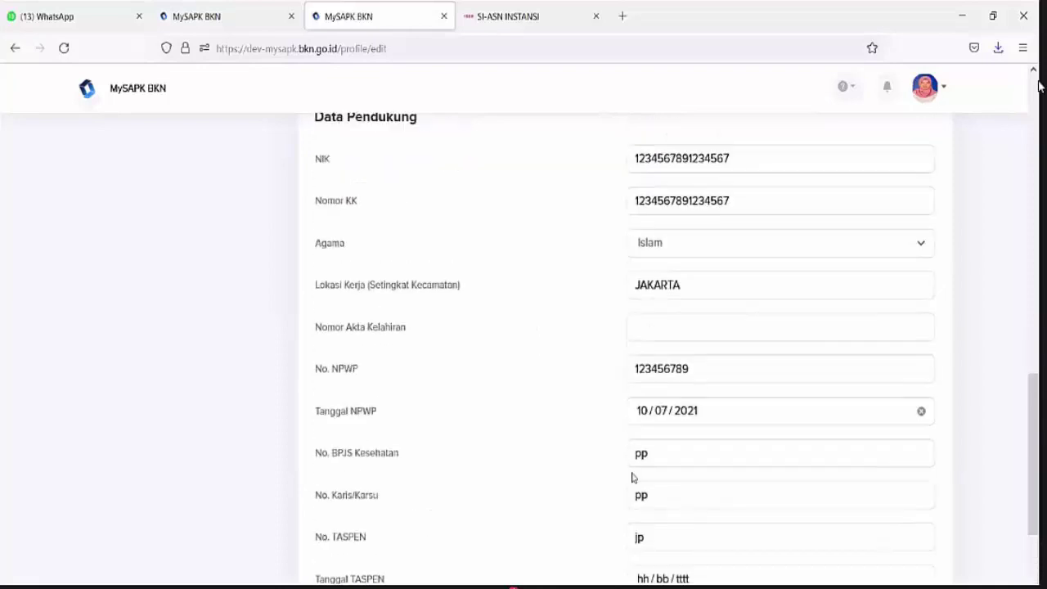
scroll(622, 502, "up", 1)
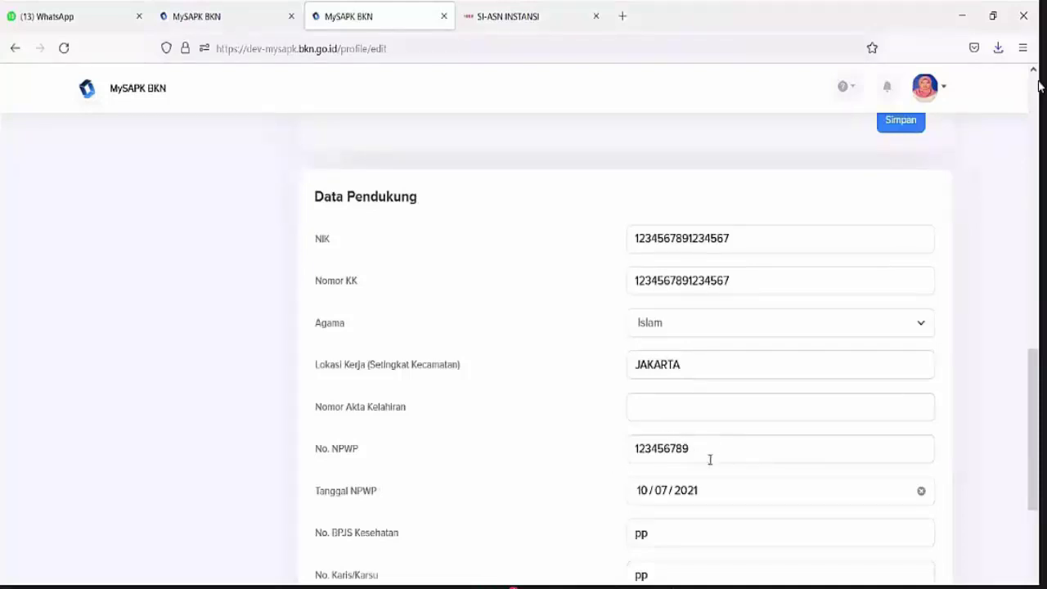
double_click(654, 245)
left_click(654, 245)
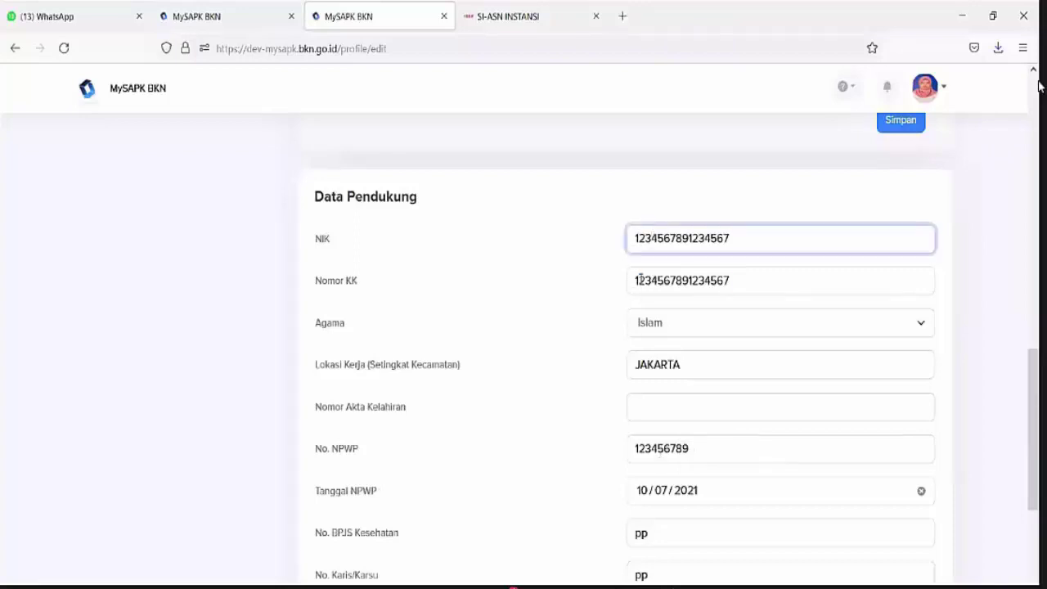
left_click(638, 280)
scroll(695, 417, "down", 2)
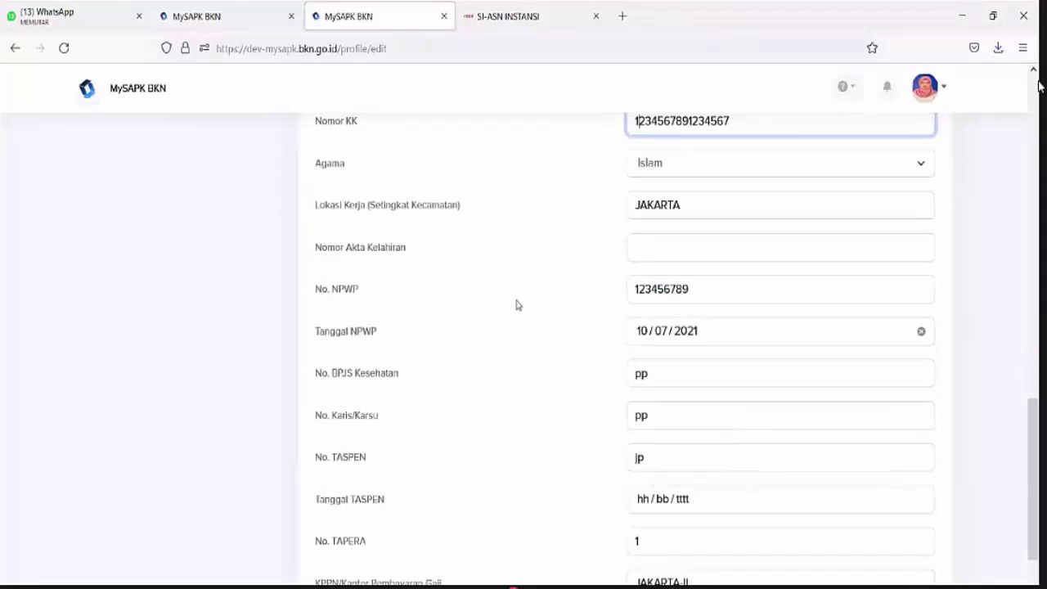
scroll(490, 319, "up", 6)
scroll(471, 343, "down", 7)
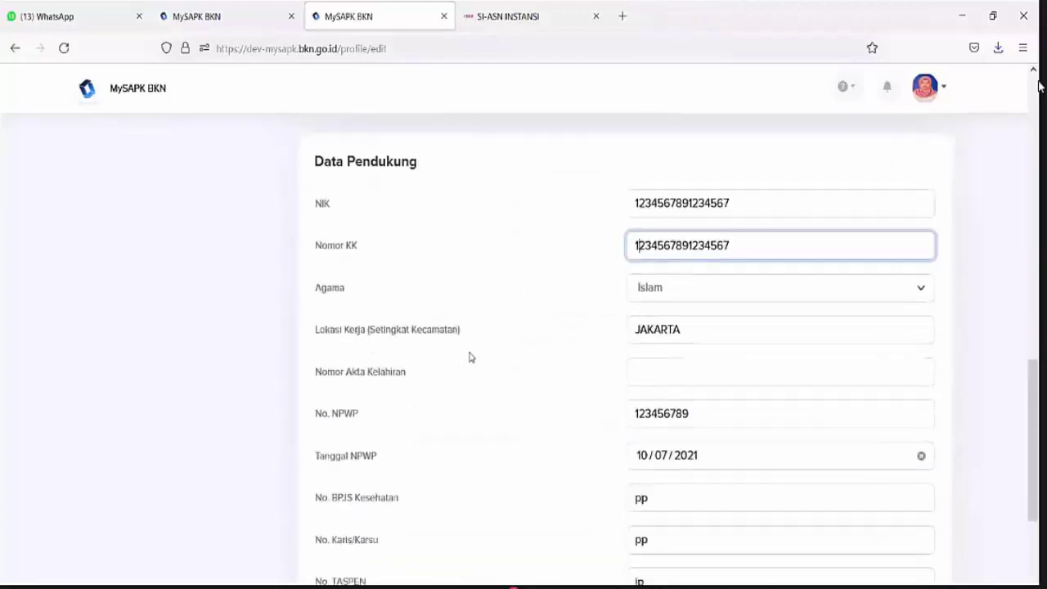
double_click(356, 209)
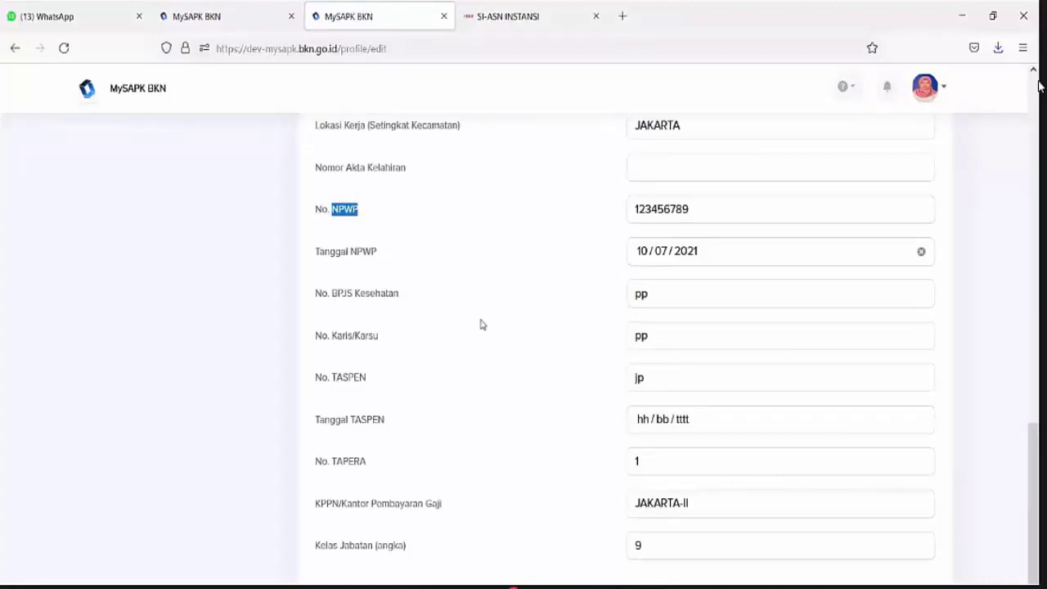
scroll(481, 324, "up", 8)
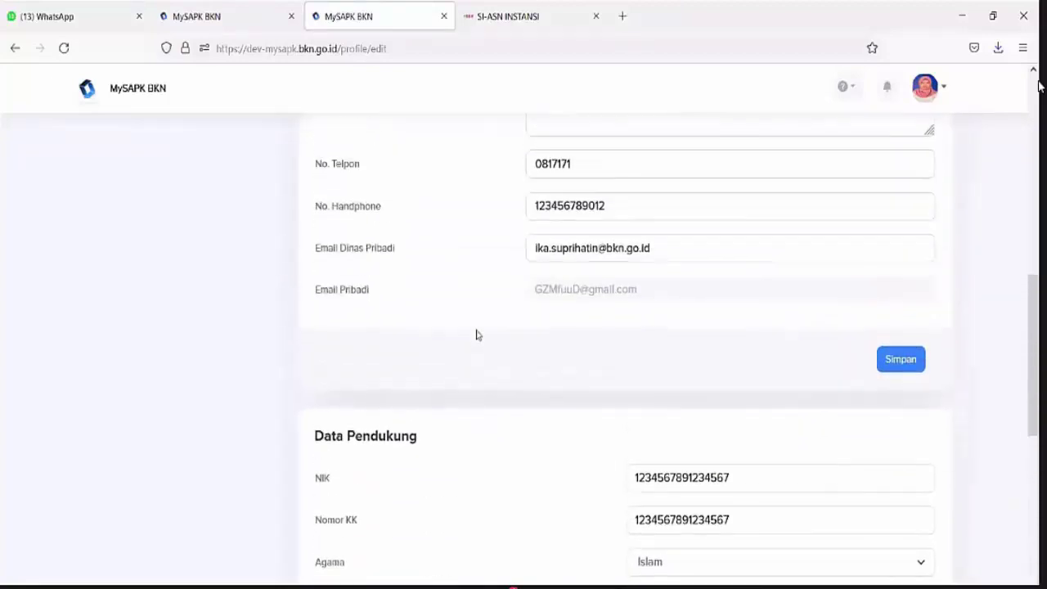
scroll(478, 335, "up", 1)
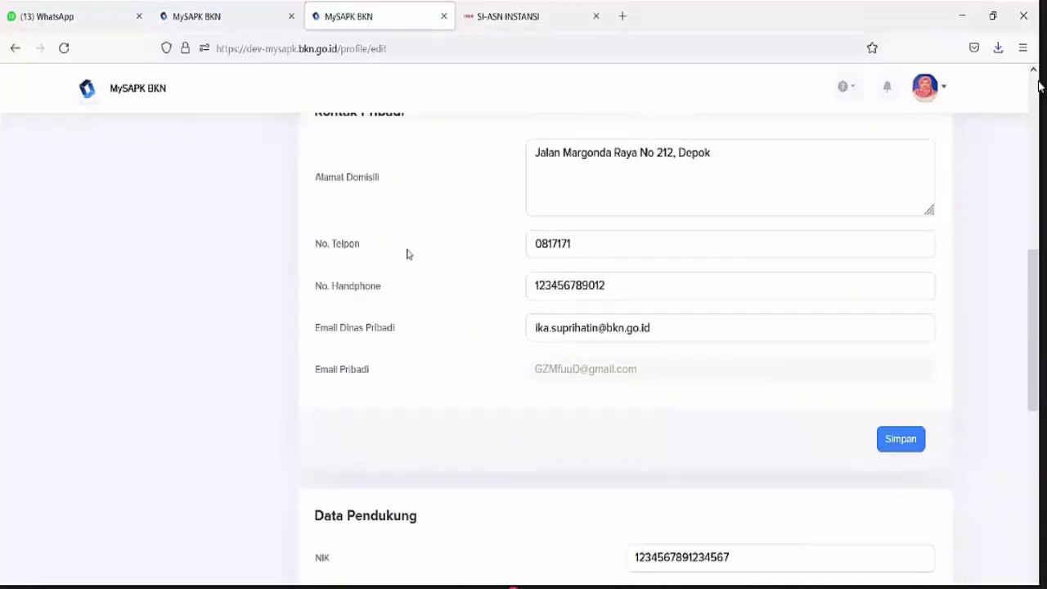
scroll(421, 392, "up", 10)
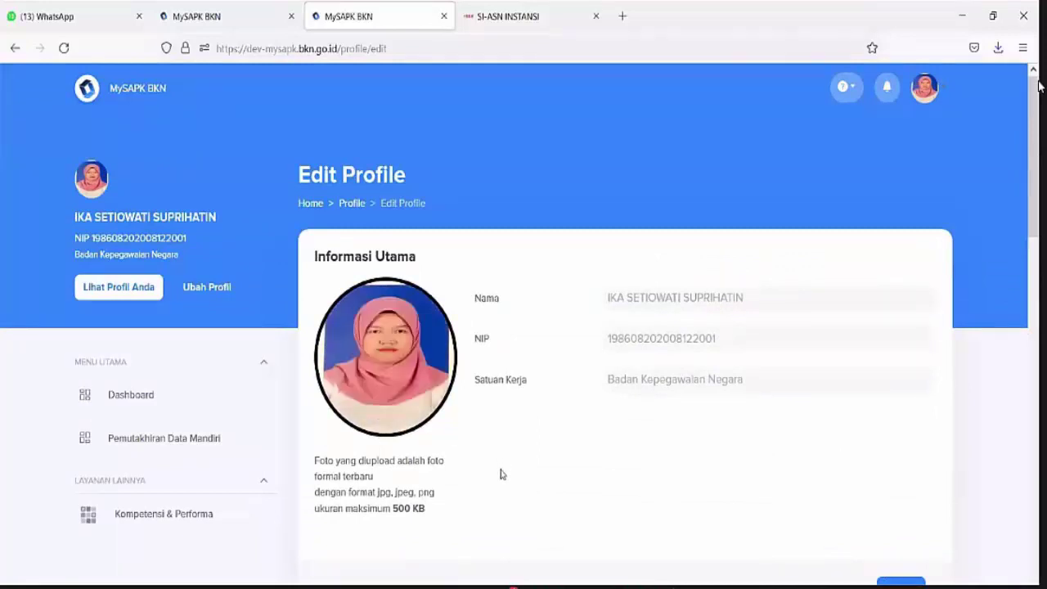
scroll(500, 470, "down", 10)
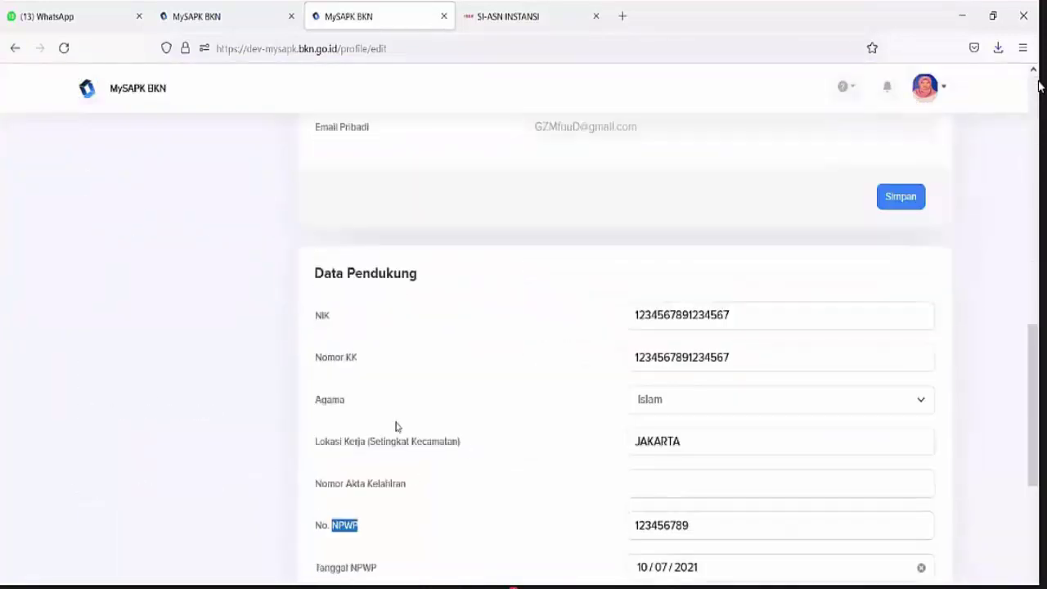
left_click(334, 474)
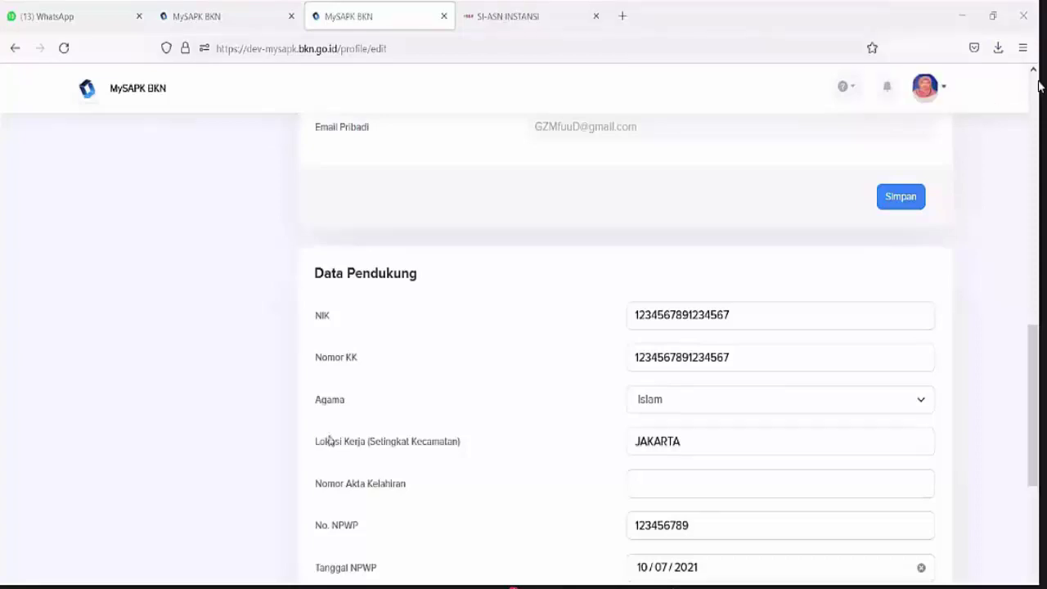
double_click(328, 441)
triple_click(326, 441)
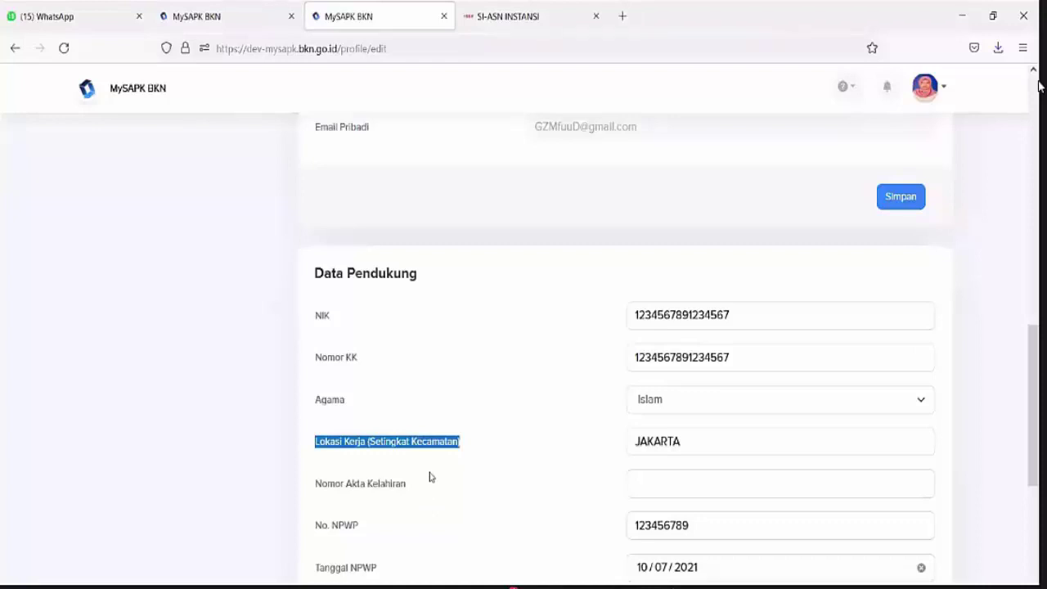
double_click(401, 445)
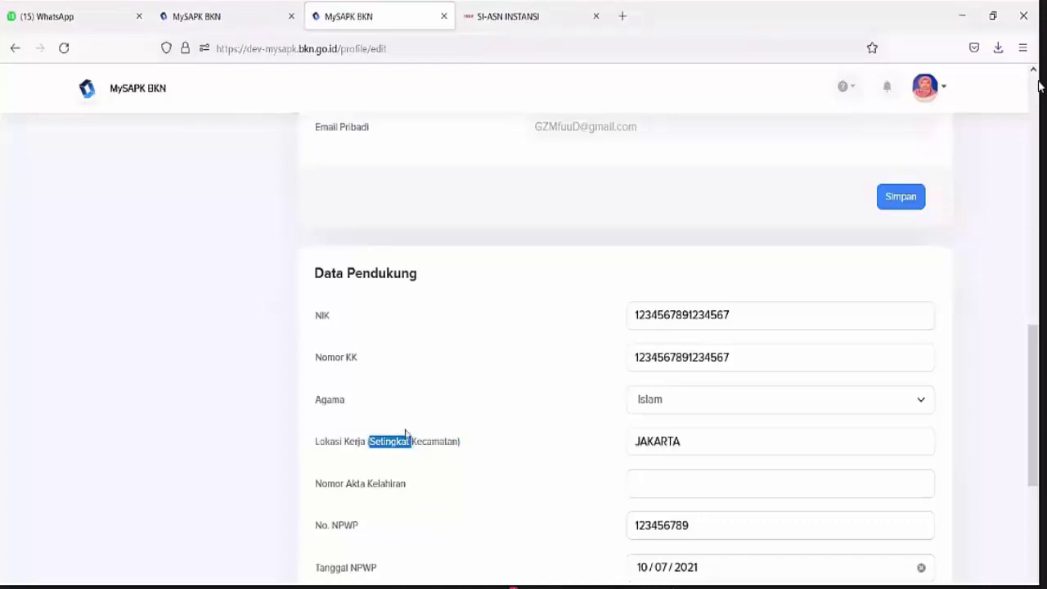
scroll(405, 434, "up", 15)
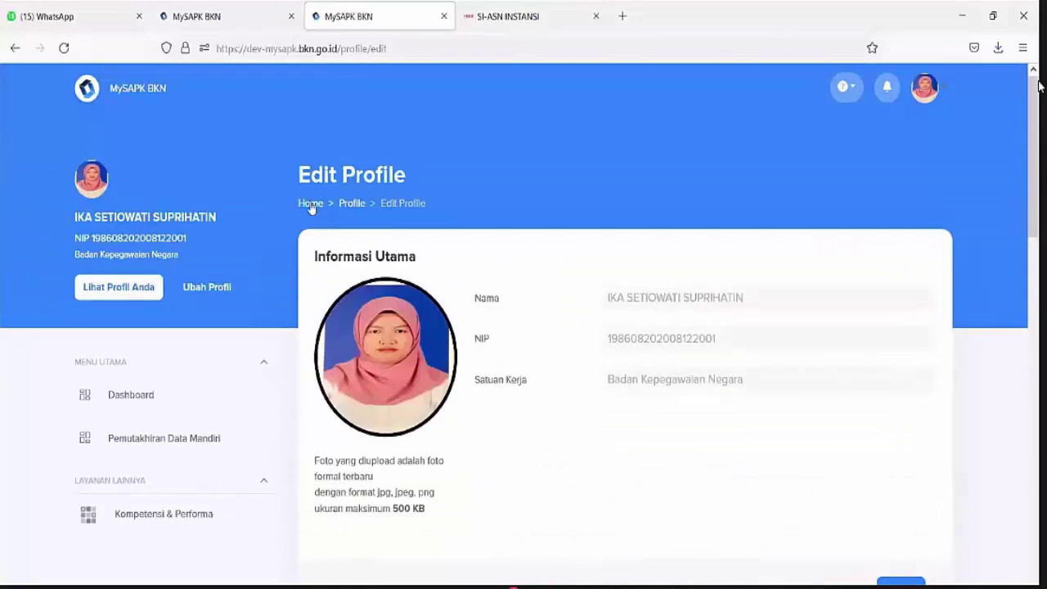
From Home, go through Lengkapi Data Mandiri to the Riwayat Pangkat/Golongan card
left_click(311, 204)
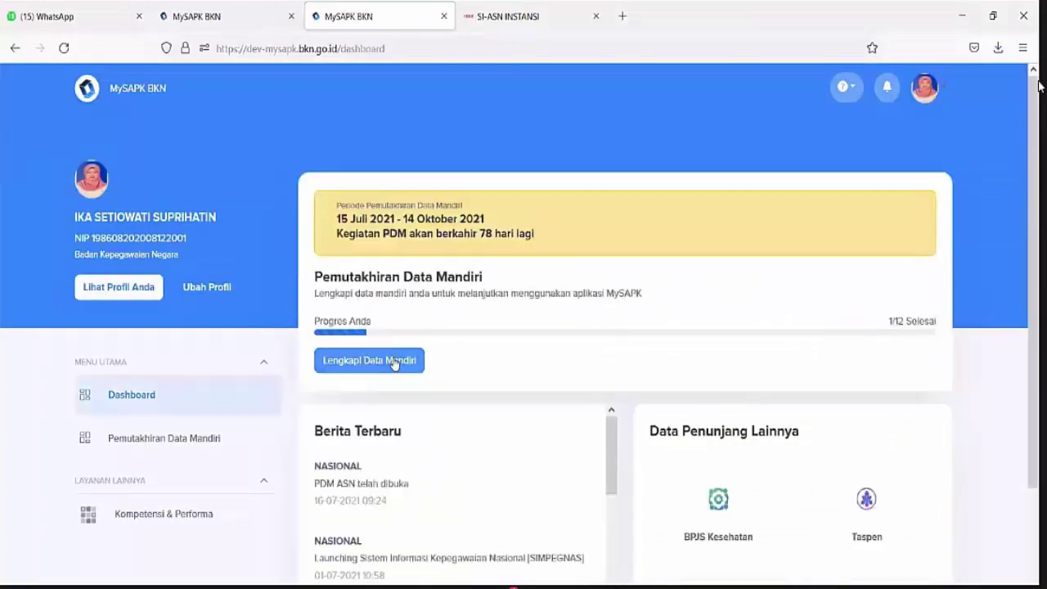
left_click(393, 363)
scroll(425, 357, "down", 3)
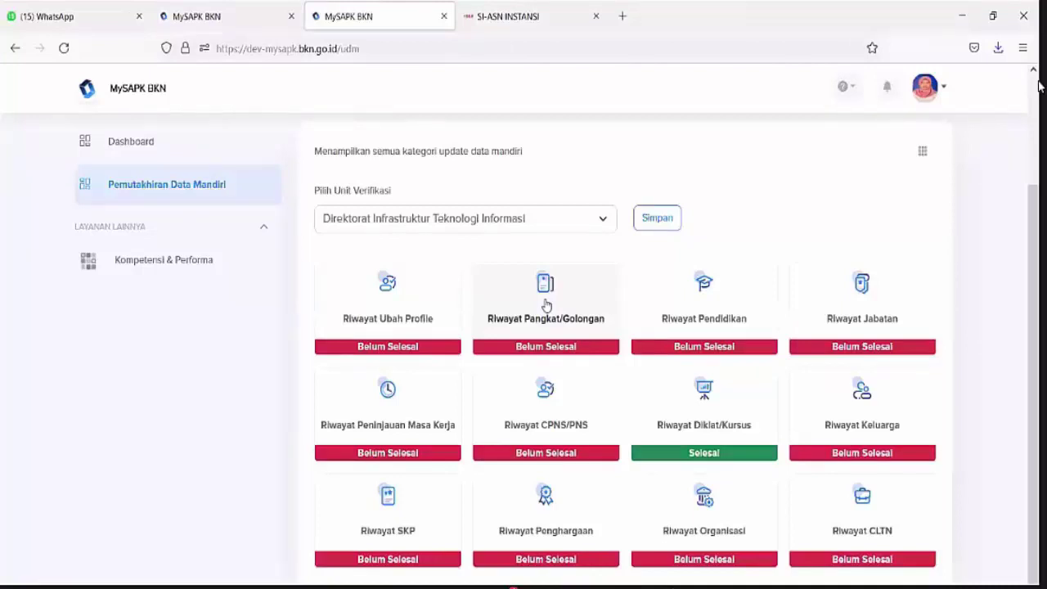
left_click(546, 304)
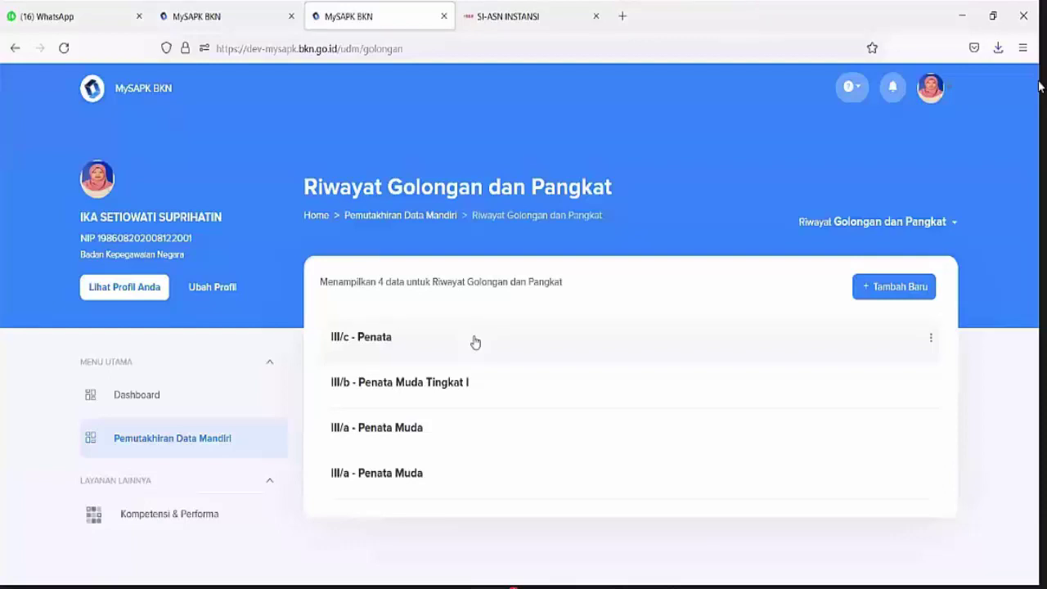
Open Ubah Data on the III/c - Penata record, review the Reguler KP and SK dates, and continue
left_click(932, 340)
left_click(941, 375)
scroll(623, 354, "down", 4)
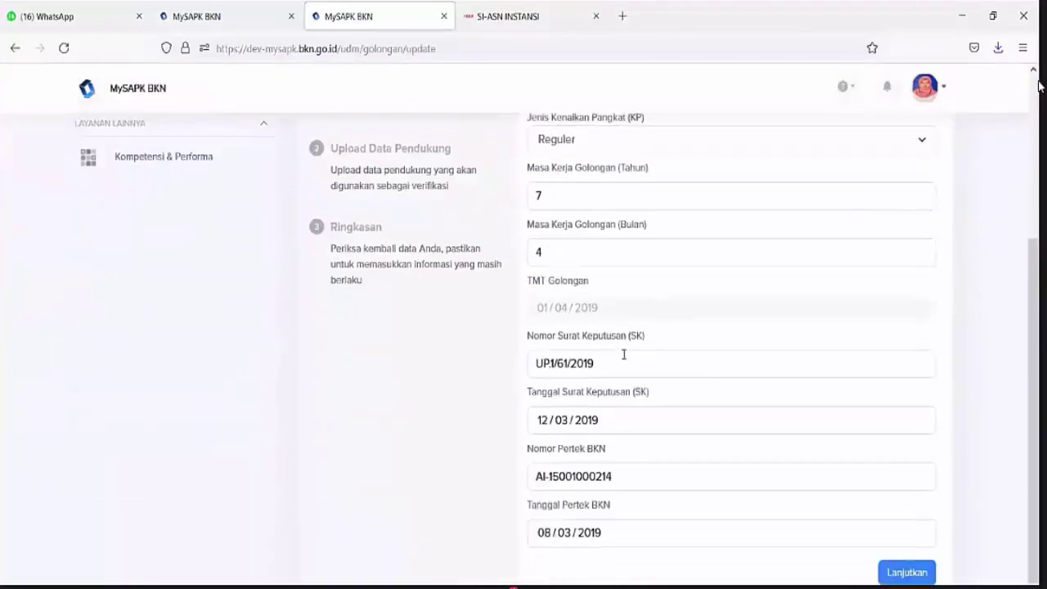
scroll(623, 354, "up", 3)
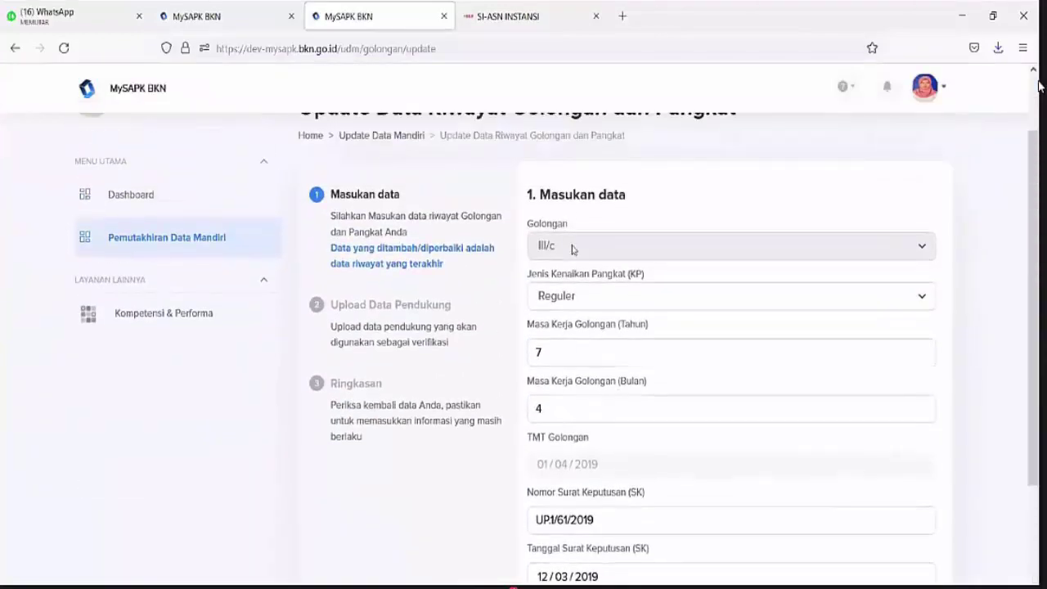
scroll(585, 303, "down", 3)
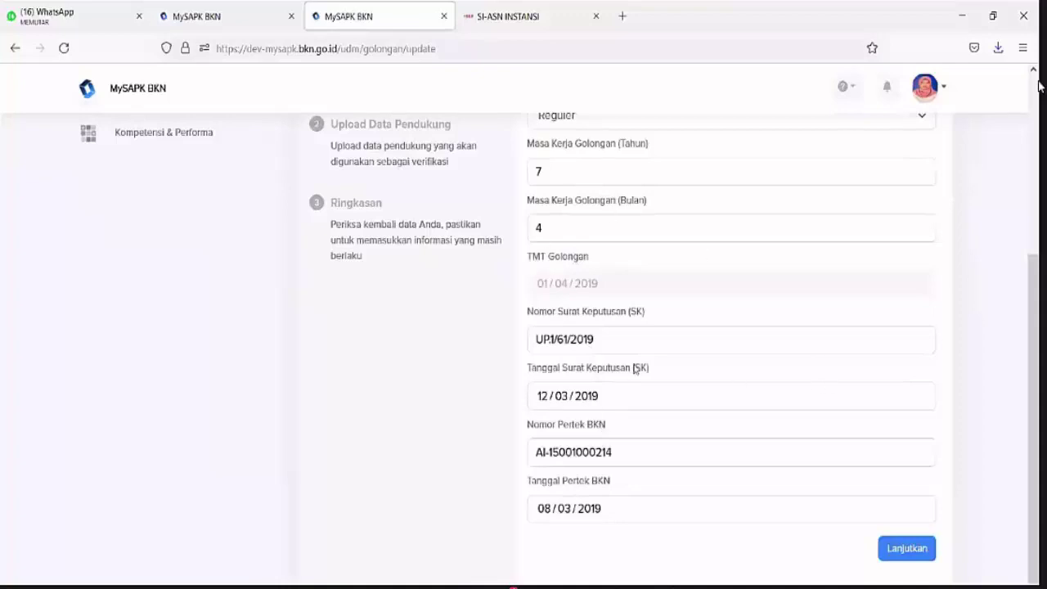
left_click(907, 549)
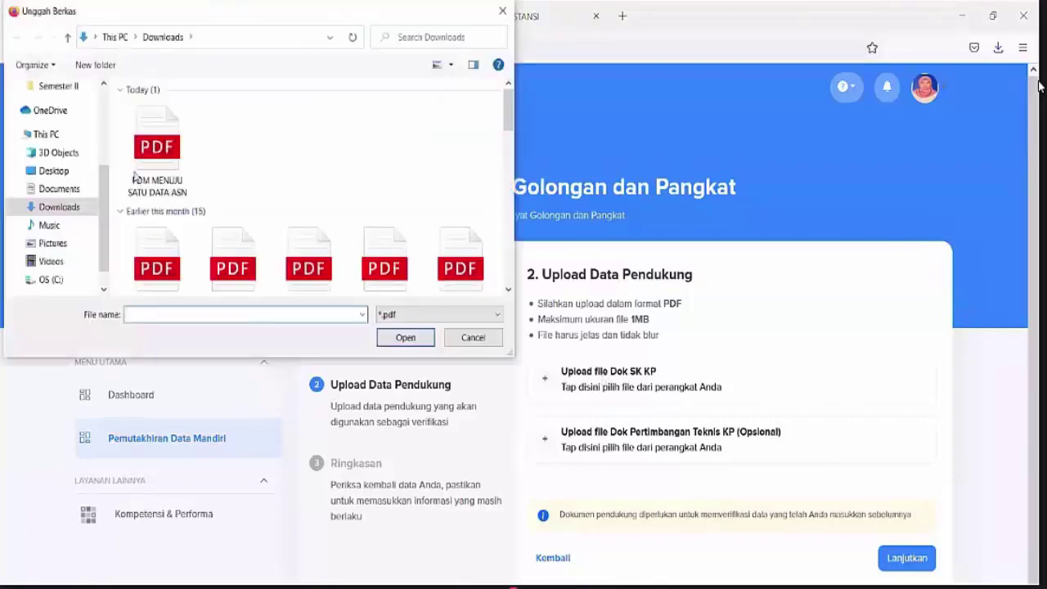
Upload Dok SK KP.pdf as the SK KP document and proceed to the summary step
scroll(269, 179, "down", 2)
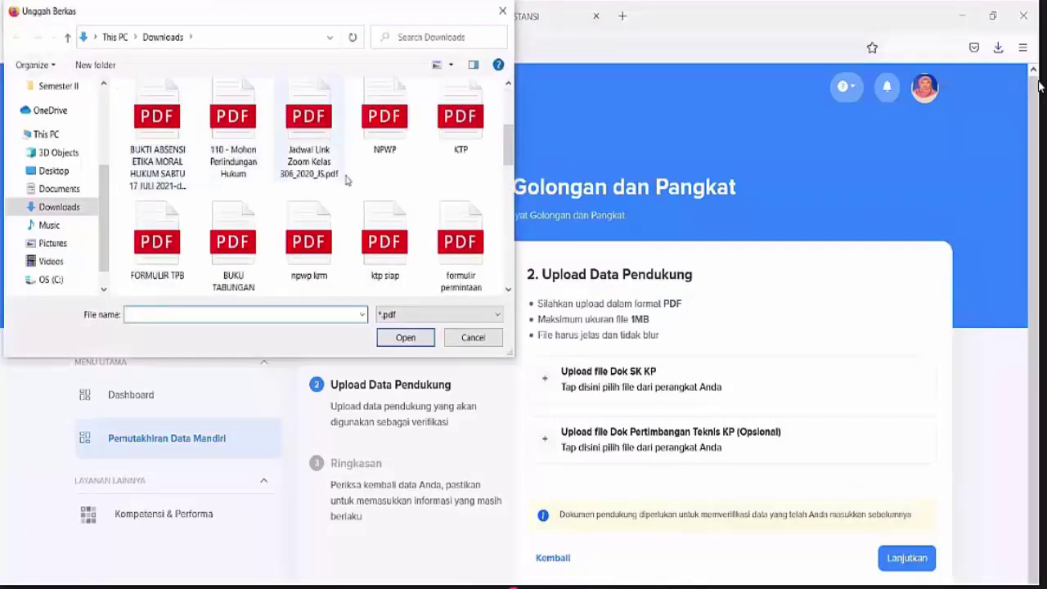
left_click(401, 147)
left_click(404, 338)
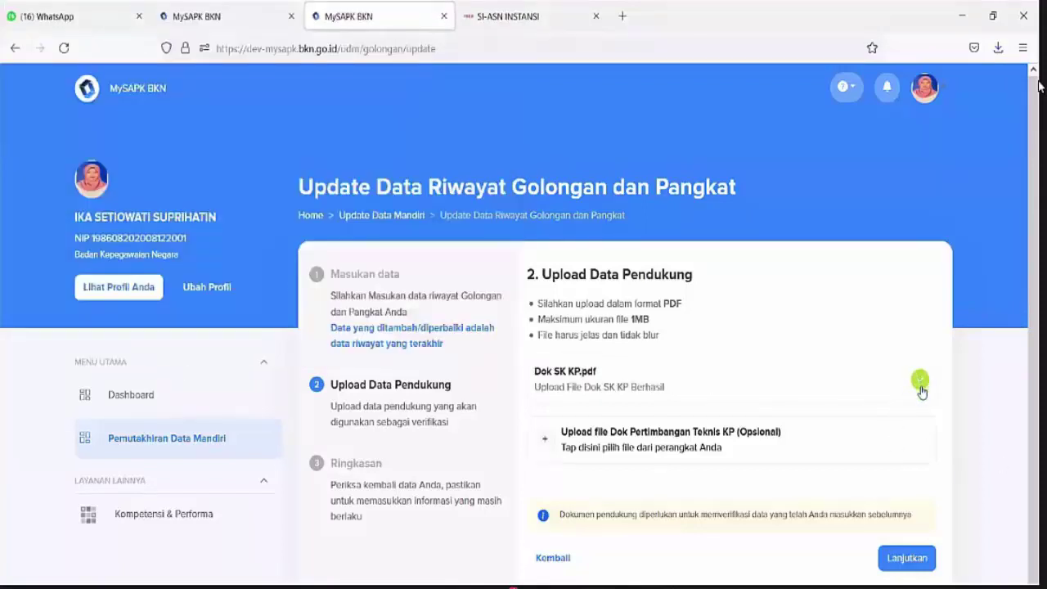
scroll(911, 560, "down", 1)
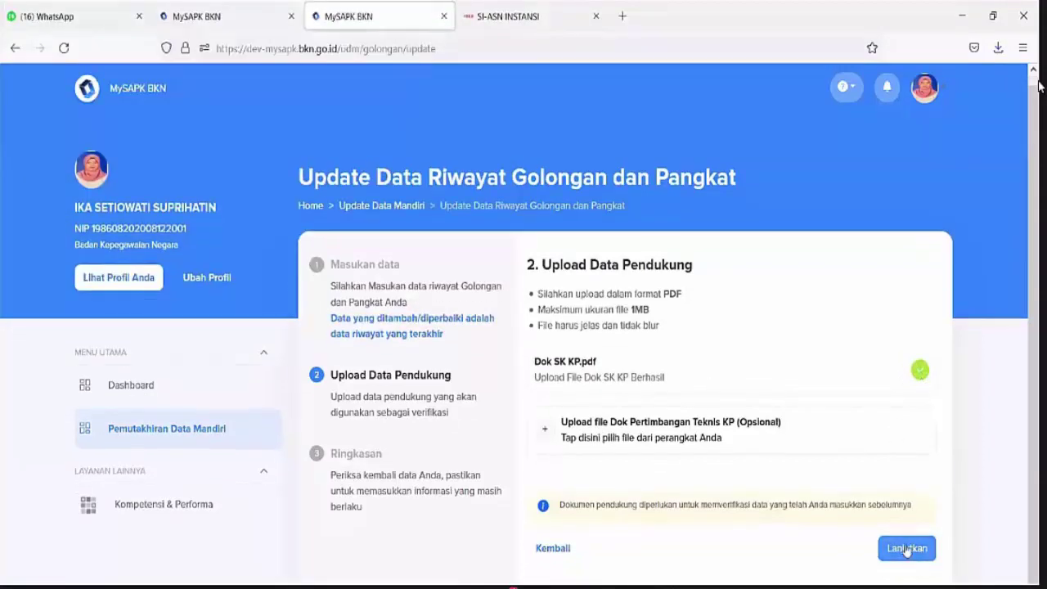
left_click(903, 550)
Tick the data-correctness declaration, submit with Kirim, and go back to the history list
scroll(752, 303, "down", 2)
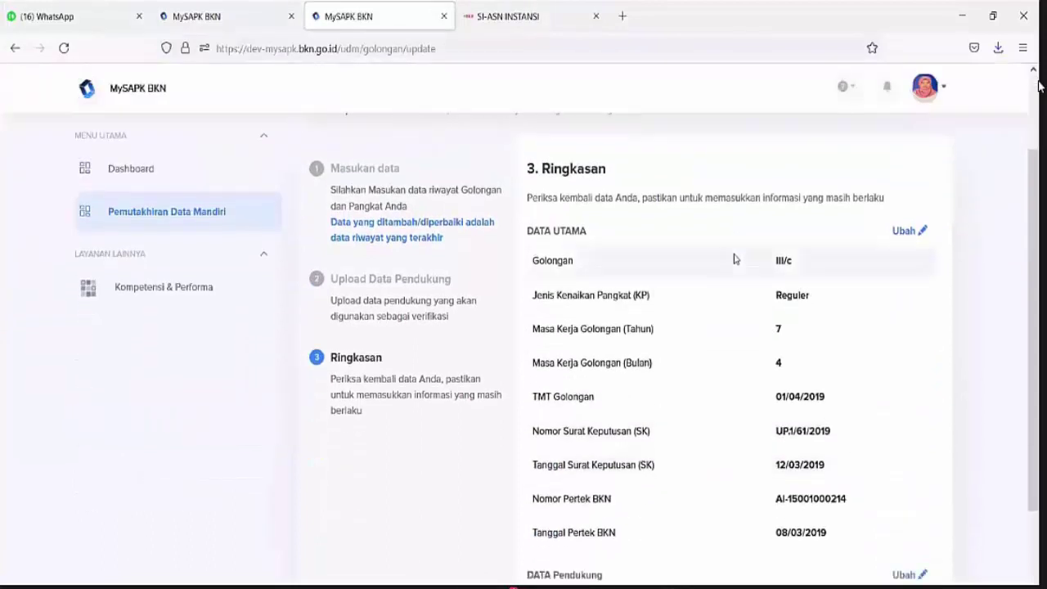
scroll(813, 327, "down", 1)
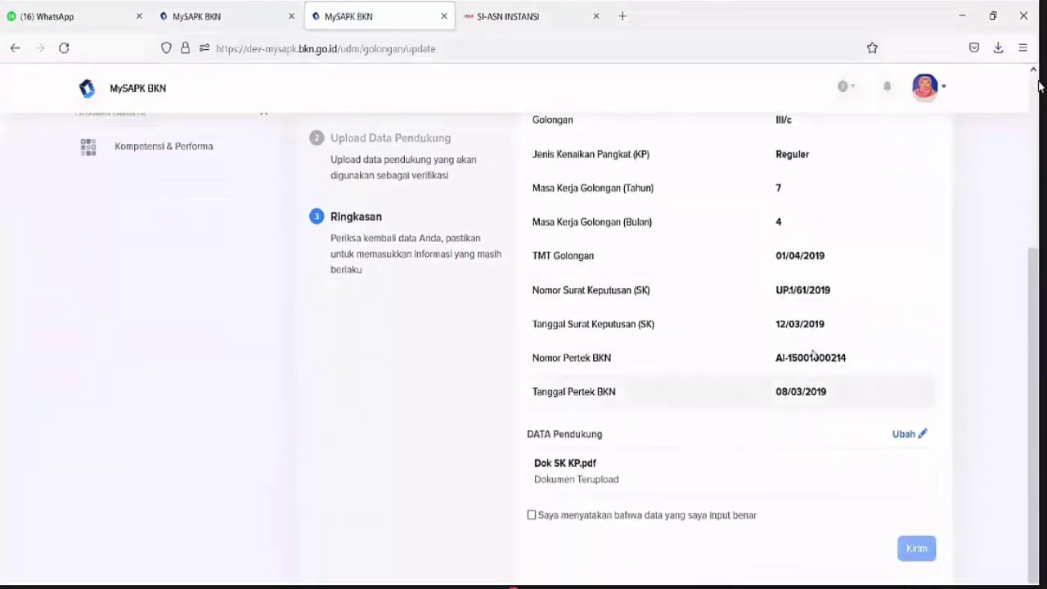
left_click(532, 516)
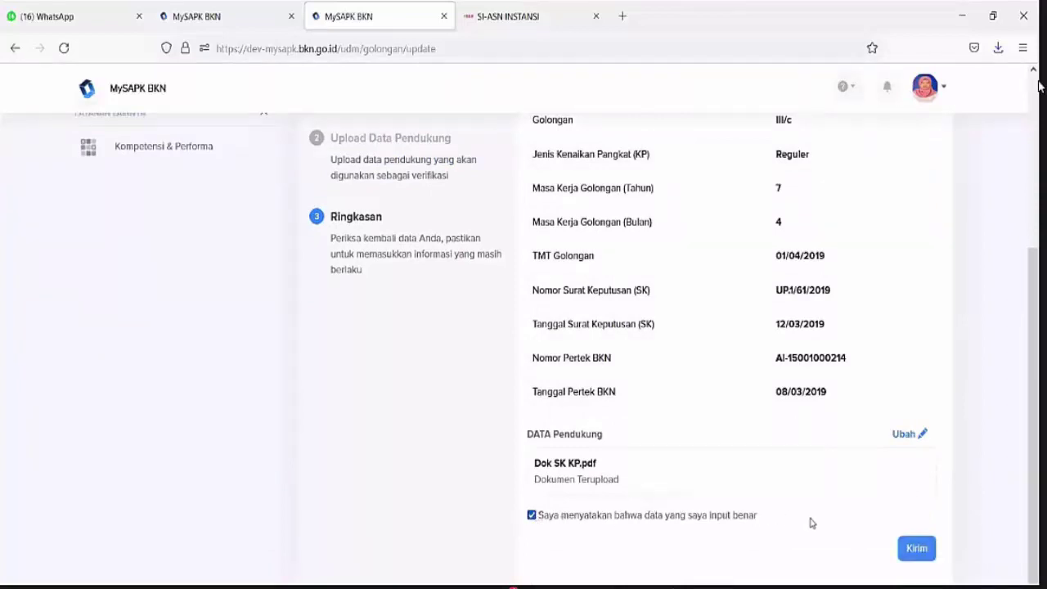
left_click(914, 548)
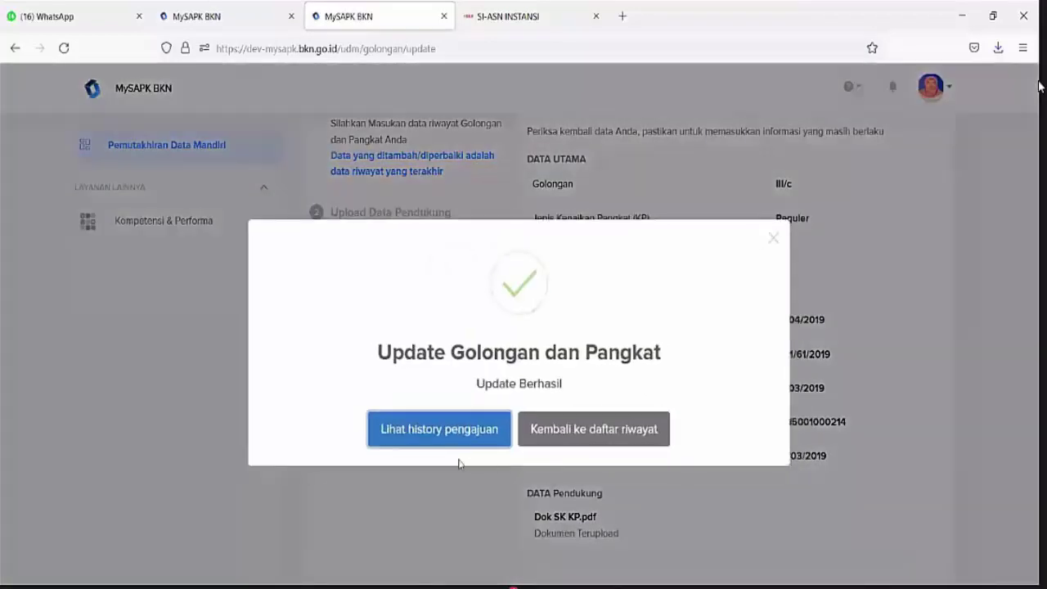
left_click(594, 431)
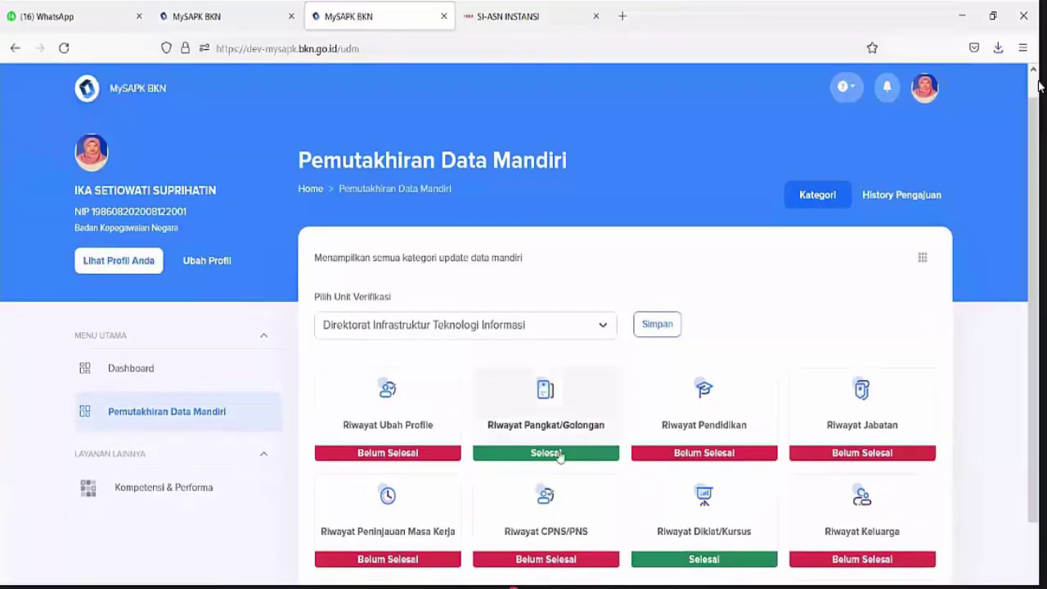
Review the rank history records and the History Pengajuan list of submitted proposals
left_click(540, 422)
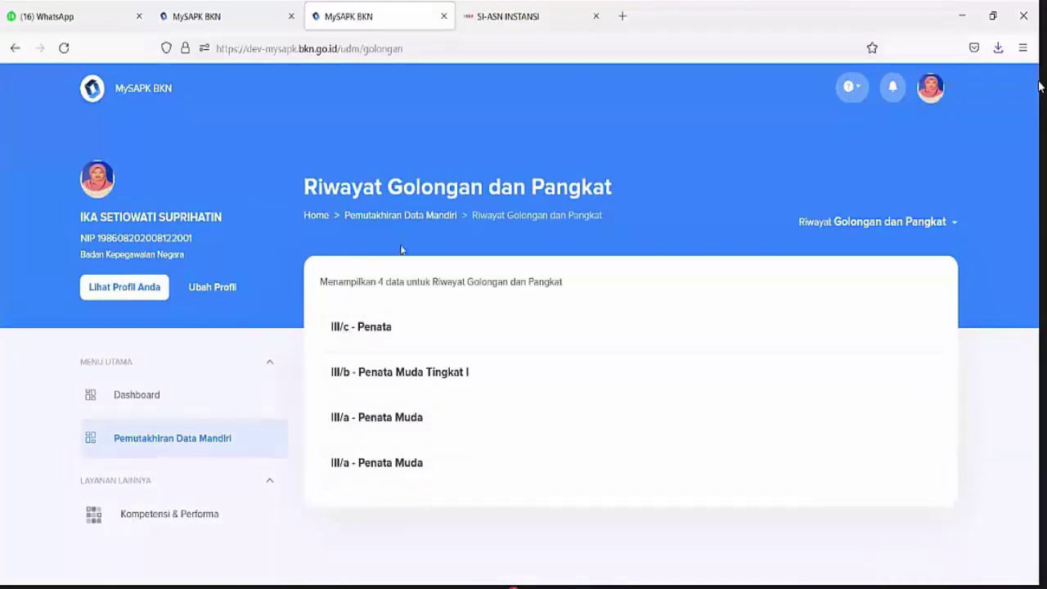
left_click(401, 217)
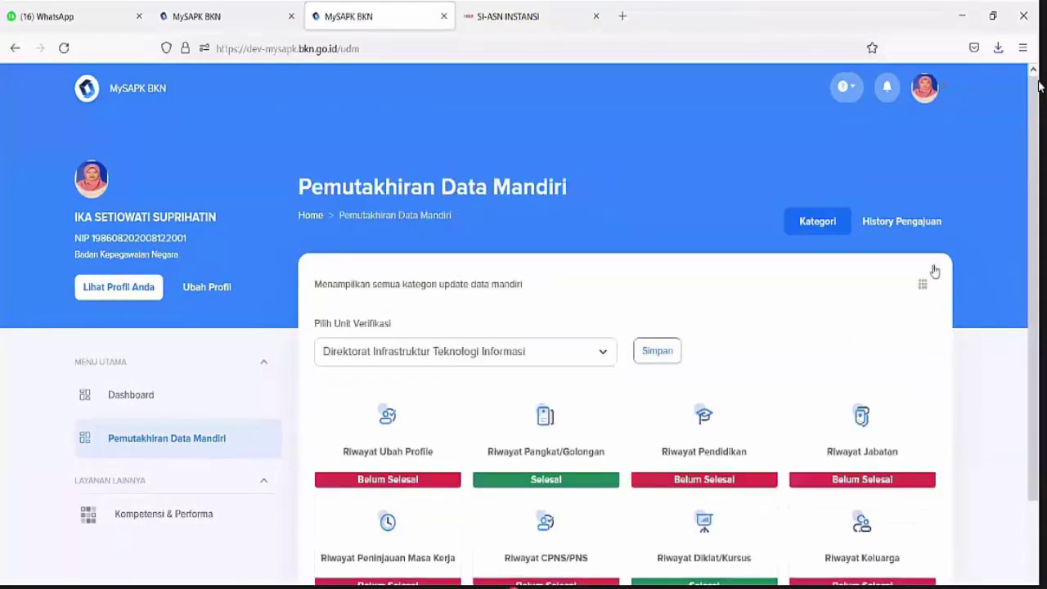
left_click(915, 226)
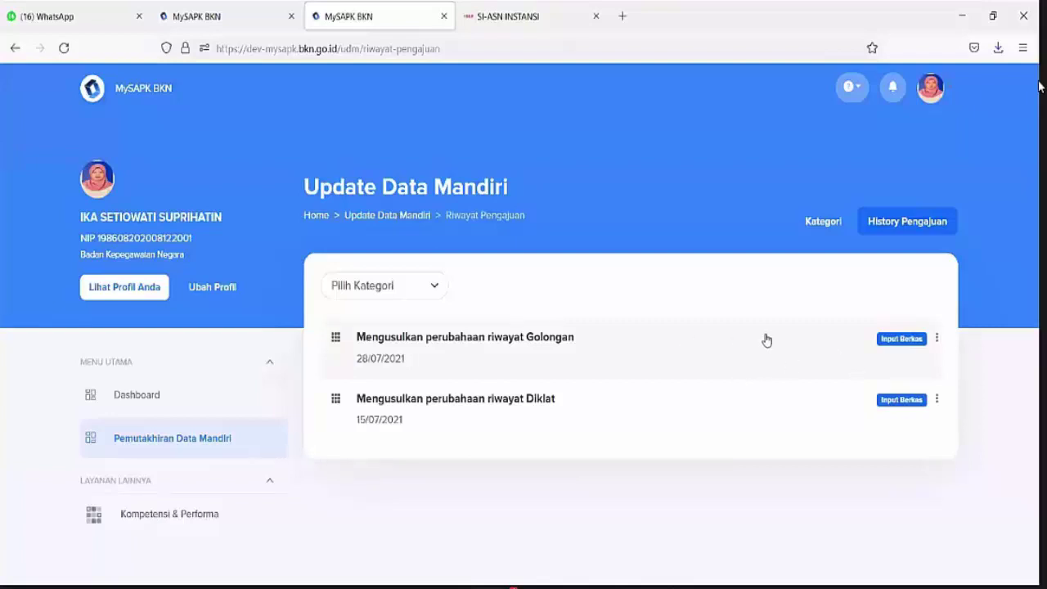
left_click(372, 216)
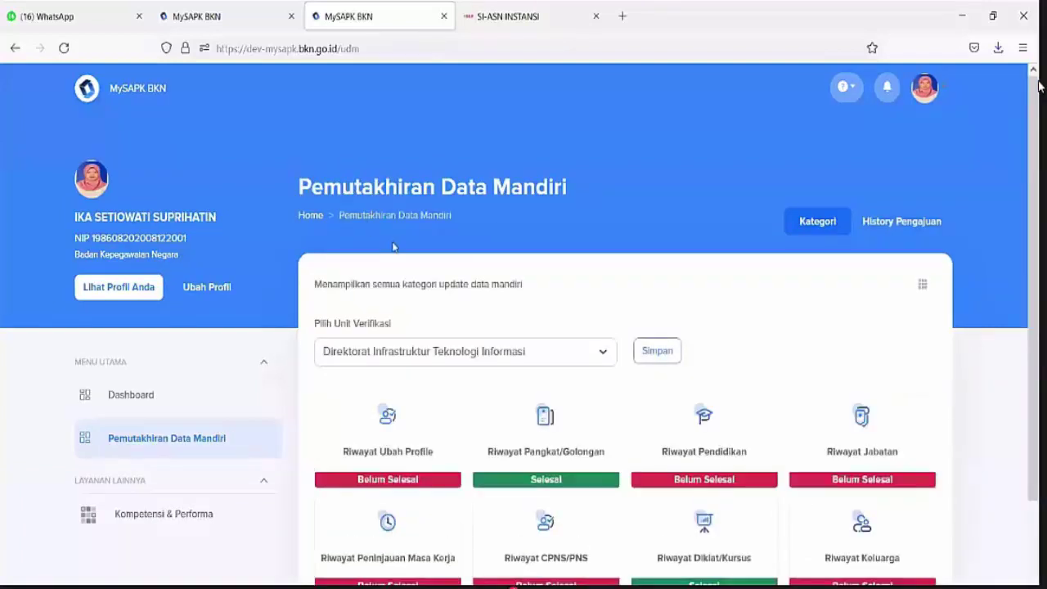
Start a new Riwayat Pendidikan record, abandon it with Tinggalkan Laman, and reopen the rank history
left_click(717, 446)
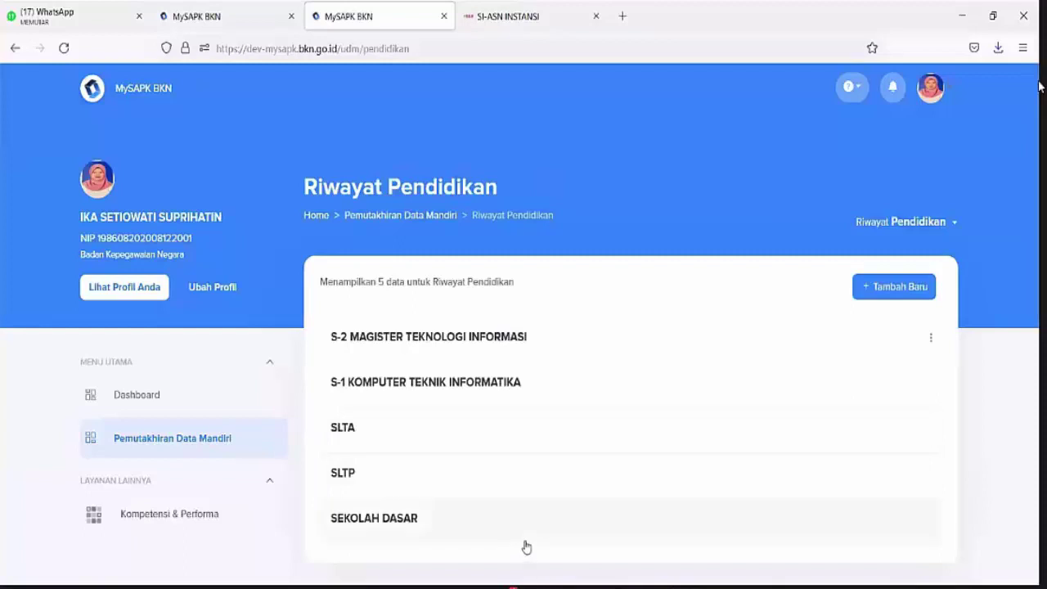
left_click(884, 298)
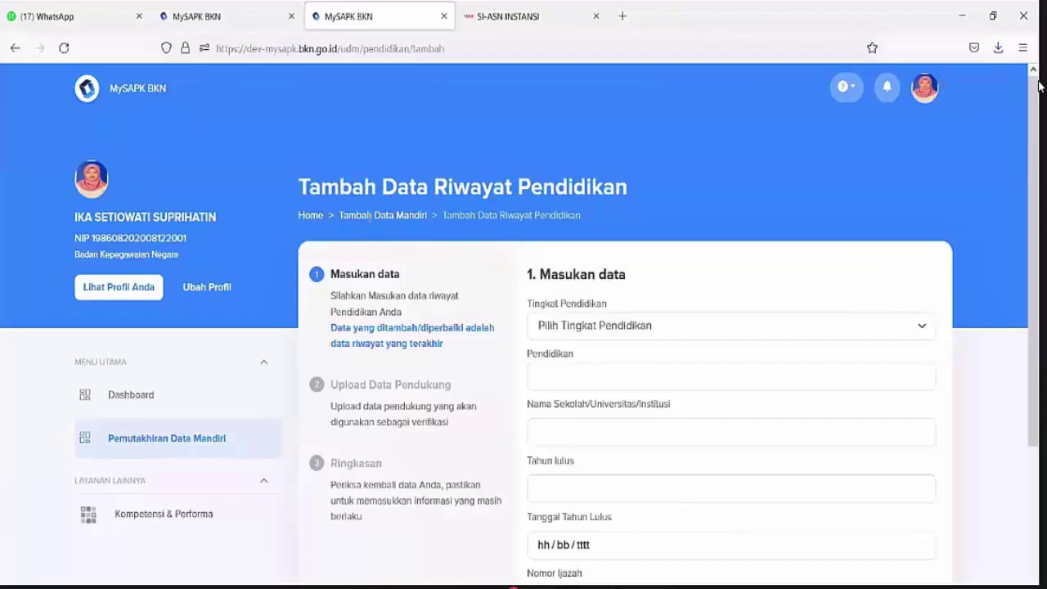
left_click(309, 217)
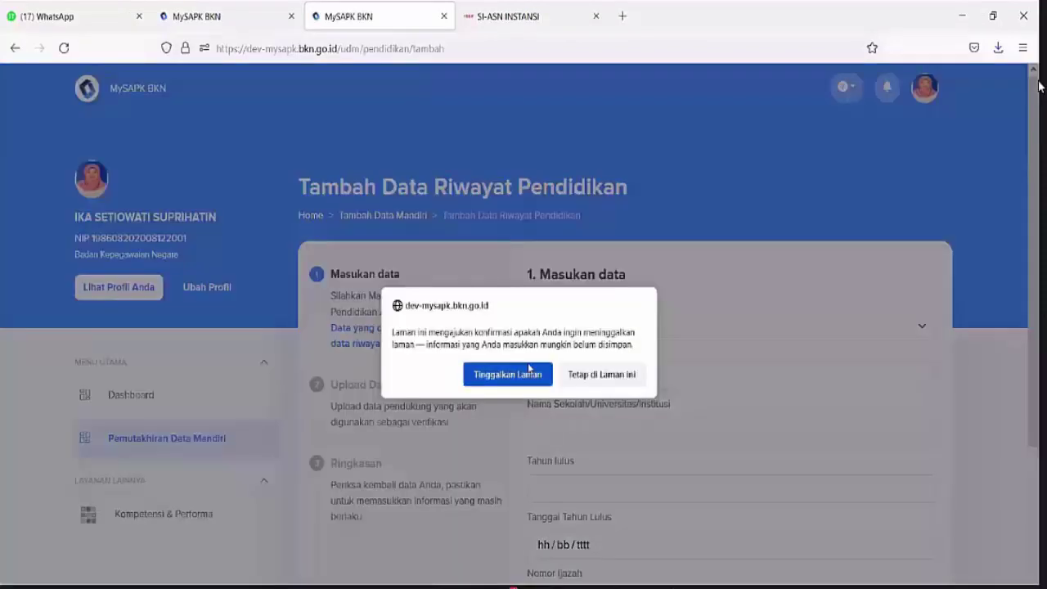
left_click(490, 371)
left_click(401, 362)
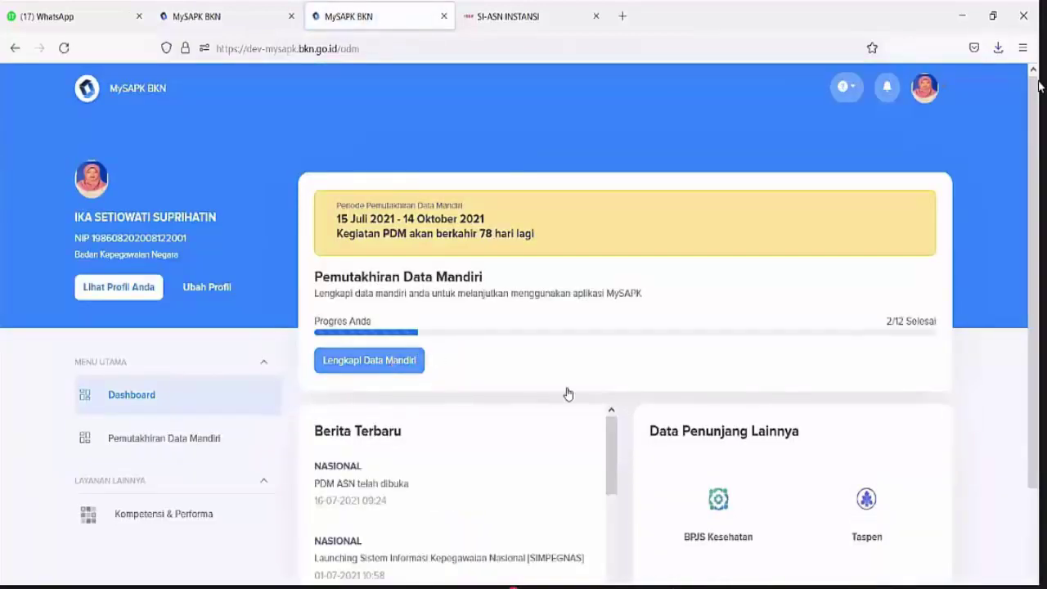
left_click(554, 433)
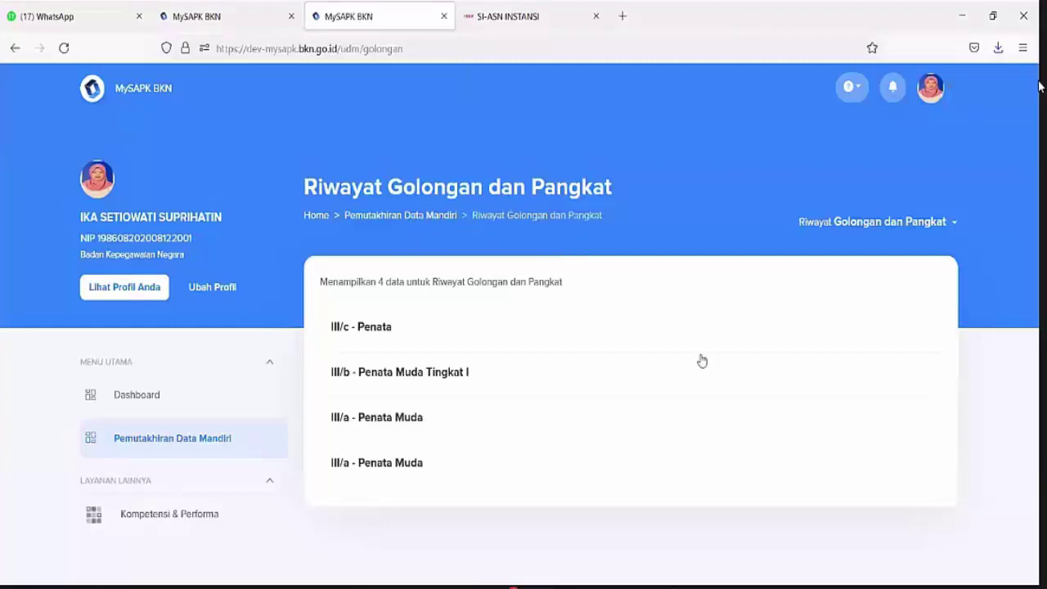
Return to the self-update categories and open Riwayat Pendidikan, which lists five education records
left_click(412, 217)
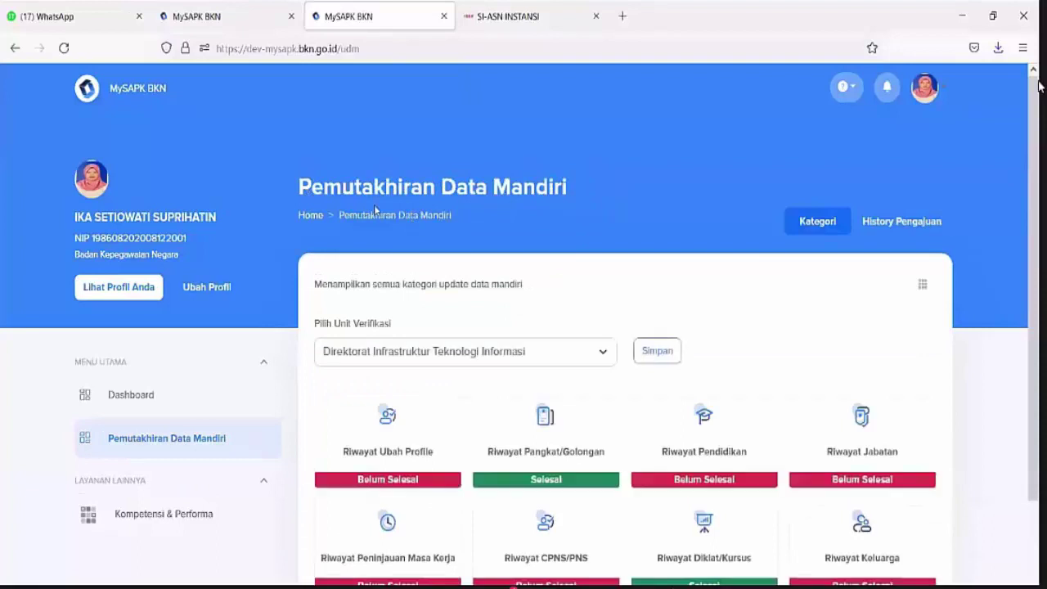
scroll(685, 315, "down", 2)
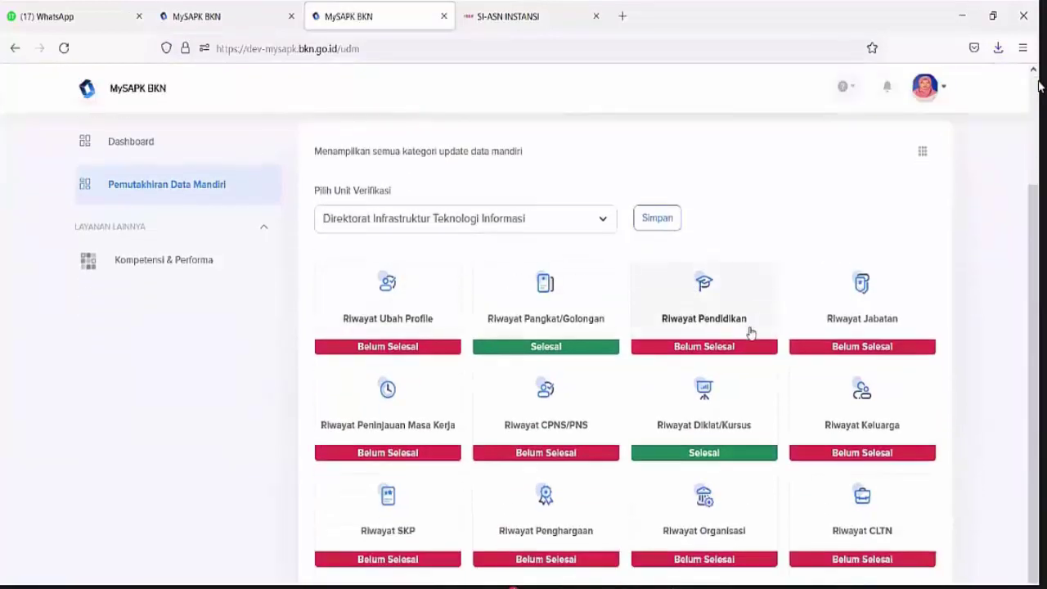
left_click(732, 317)
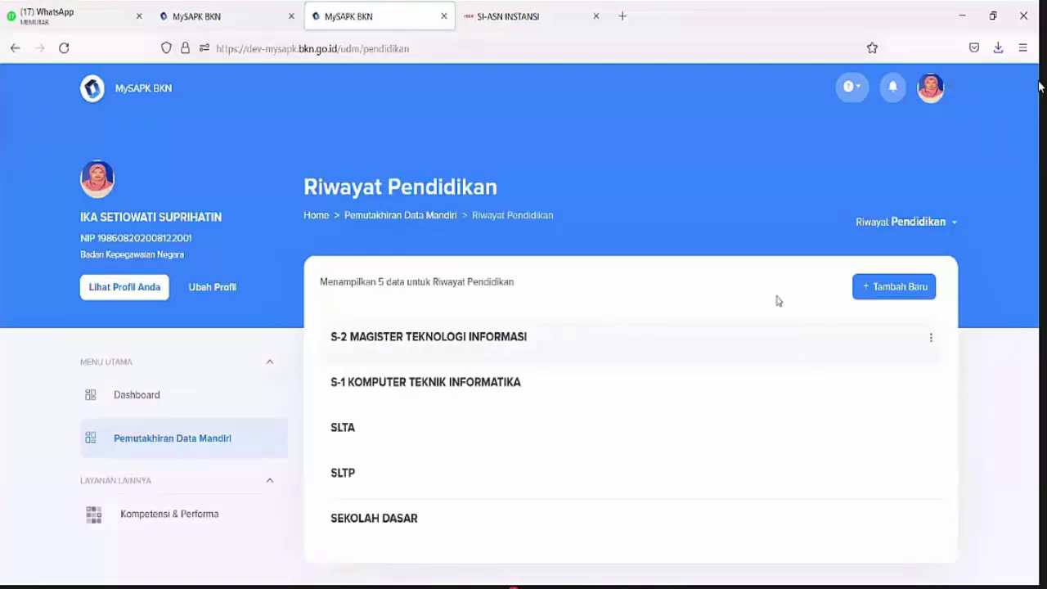
Start a new education record at level S-3 with study programme S-3 DOKTOR TEOLOGI
left_click(910, 296)
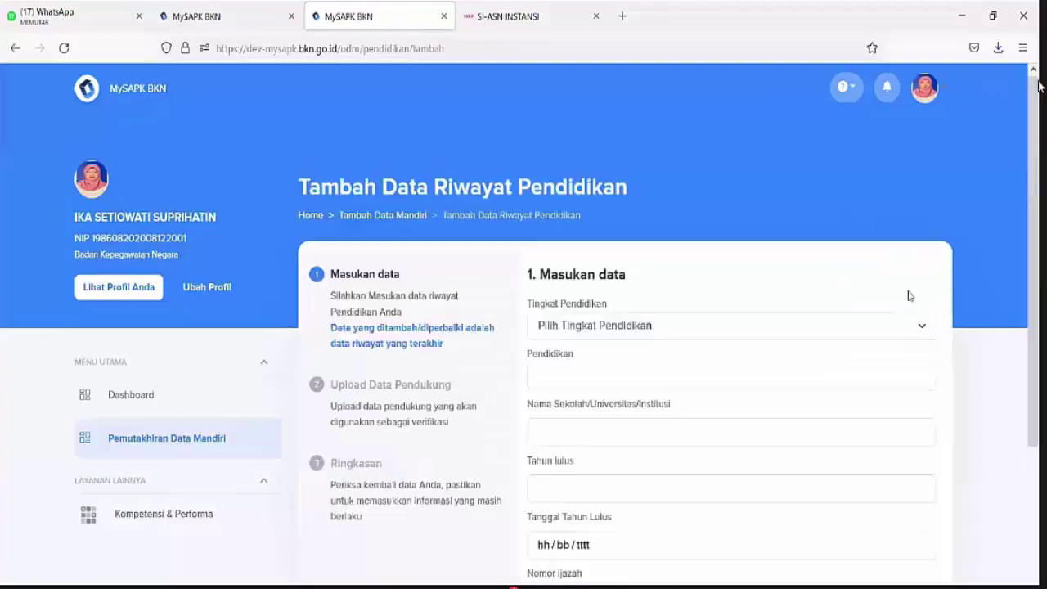
left_click(886, 324)
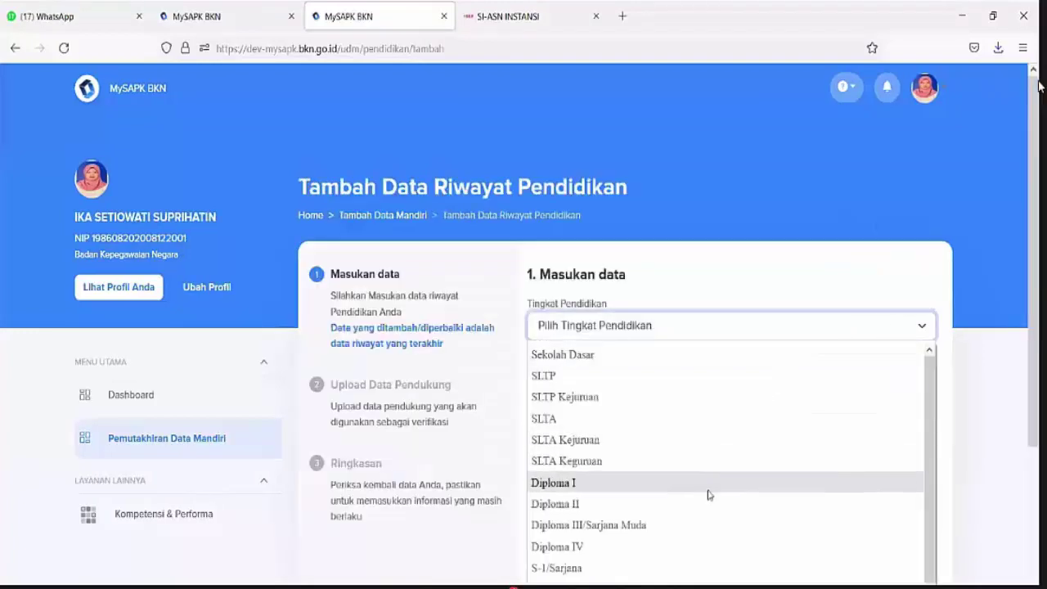
scroll(626, 458, "down", 3)
left_click(627, 444)
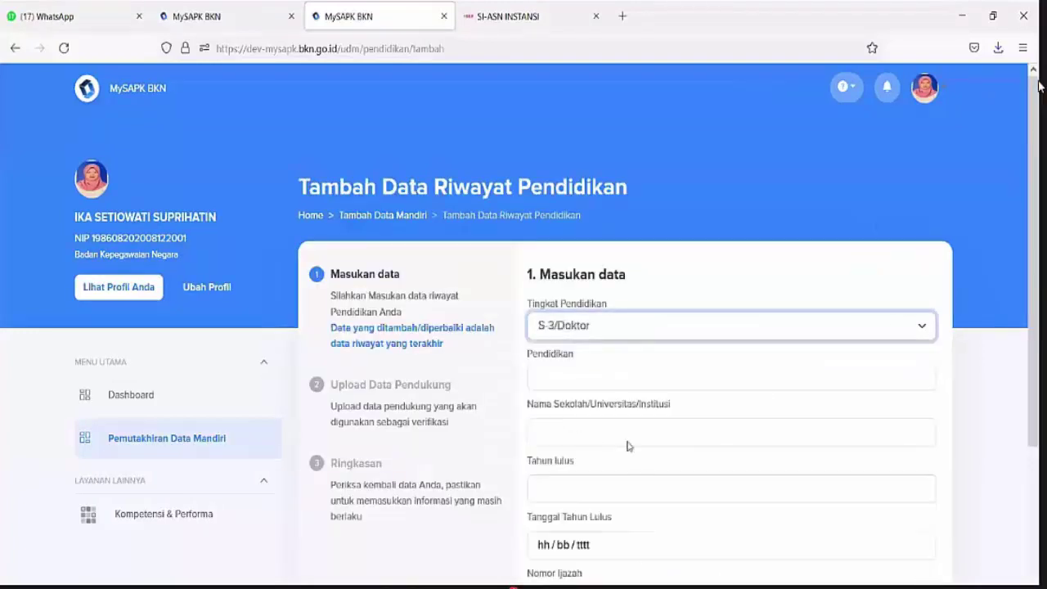
left_click(621, 380)
left_click(618, 378)
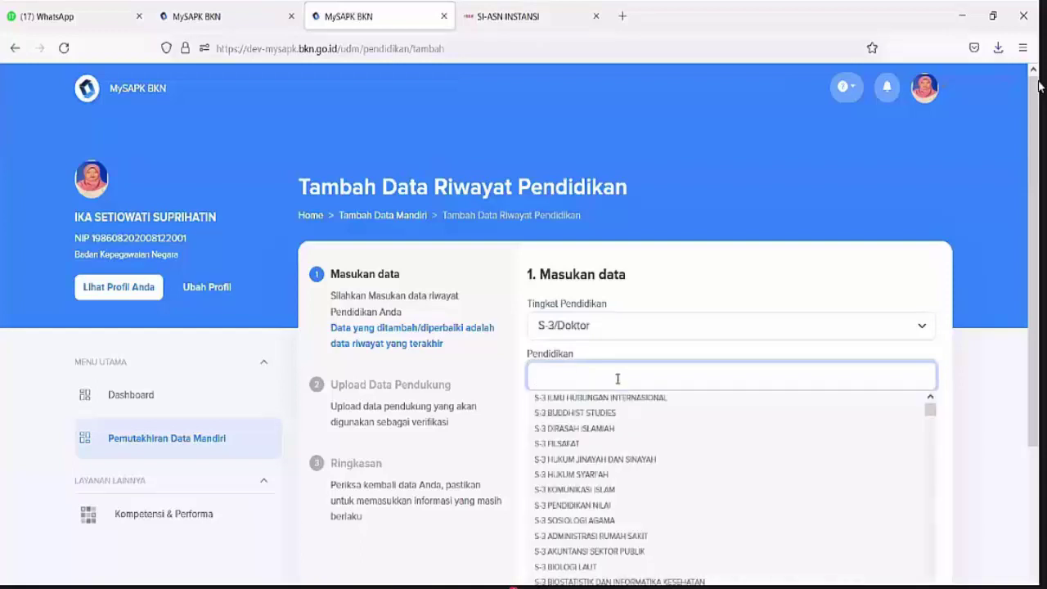
type("dok")
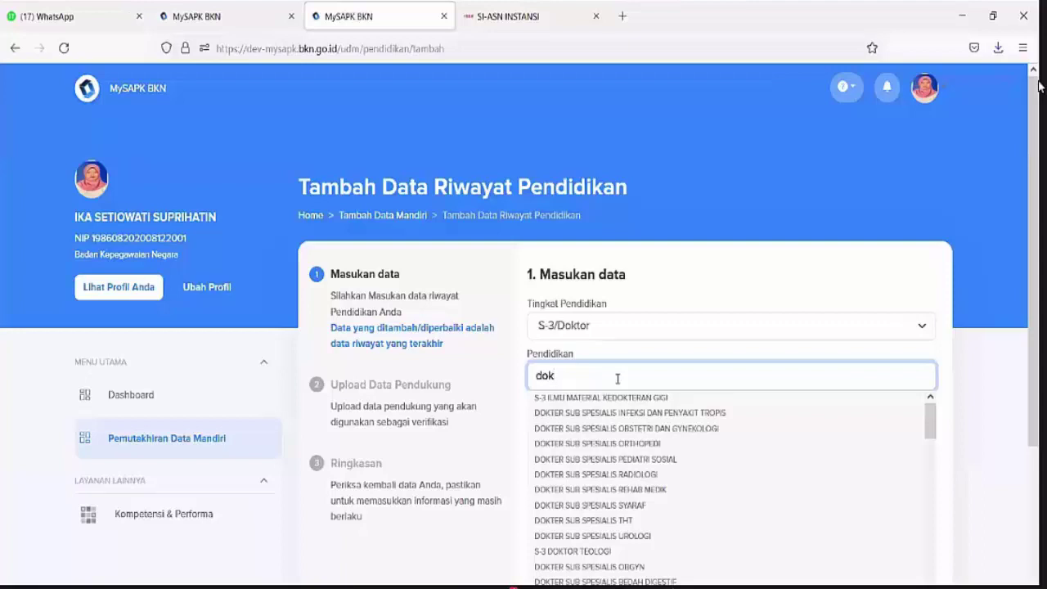
left_click(574, 554)
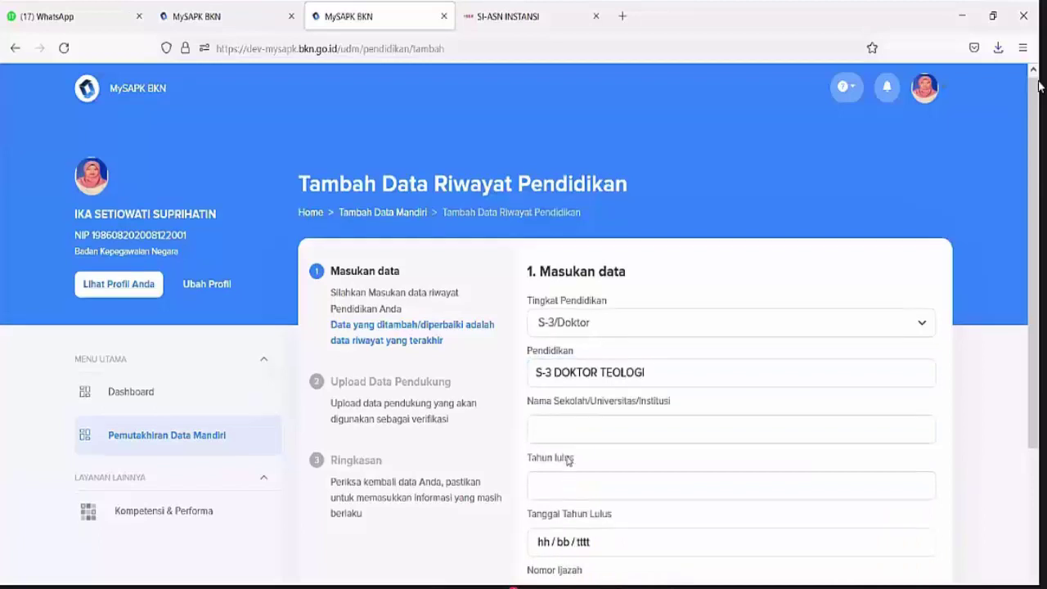
Enter university UNIVERSITAS INDONESIA, graduation year 2020 and graduation date 01/08/2020
scroll(524, 281, "down", 2)
left_click(552, 274)
type("U")
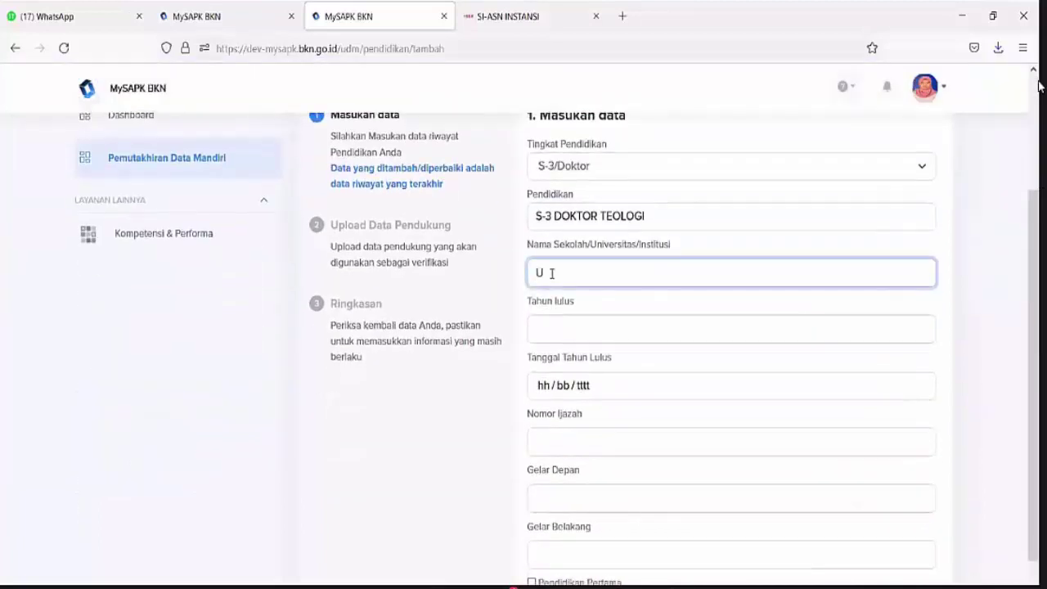
type("NIVERSI")
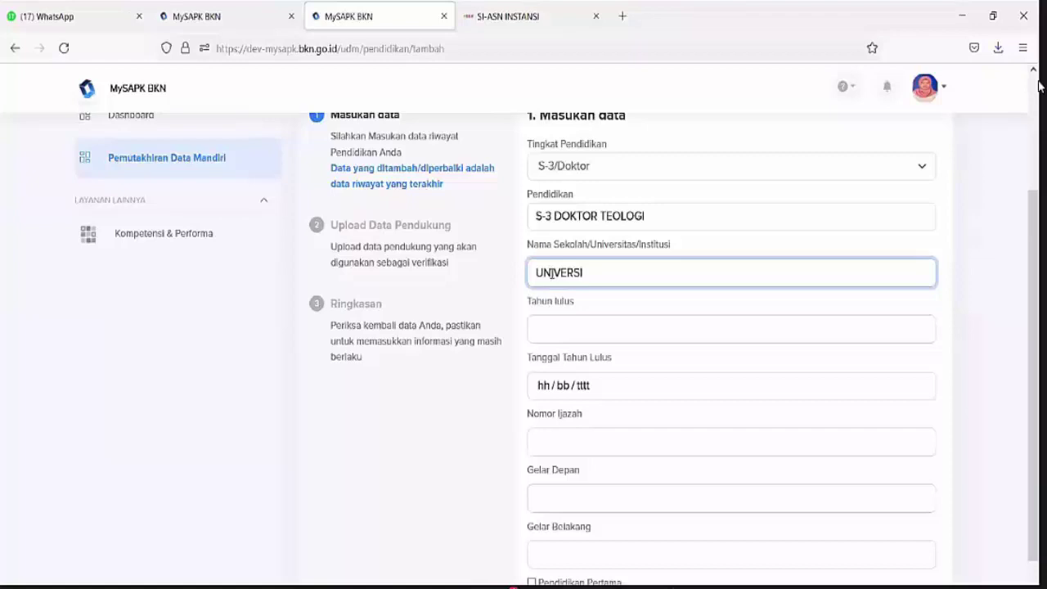
type("TAS INDONESIA")
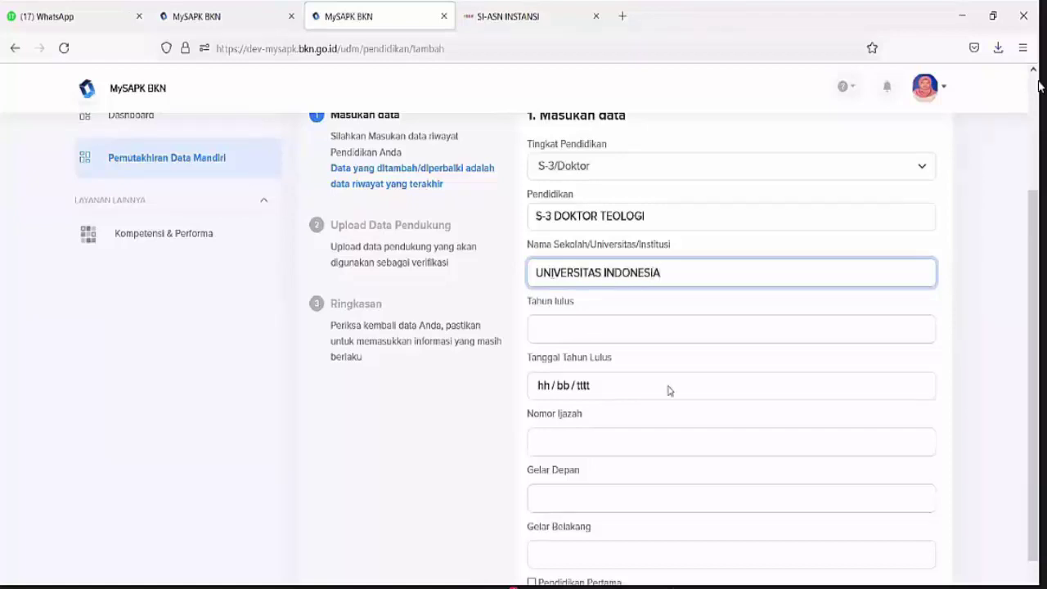
left_click(656, 333)
type("20")
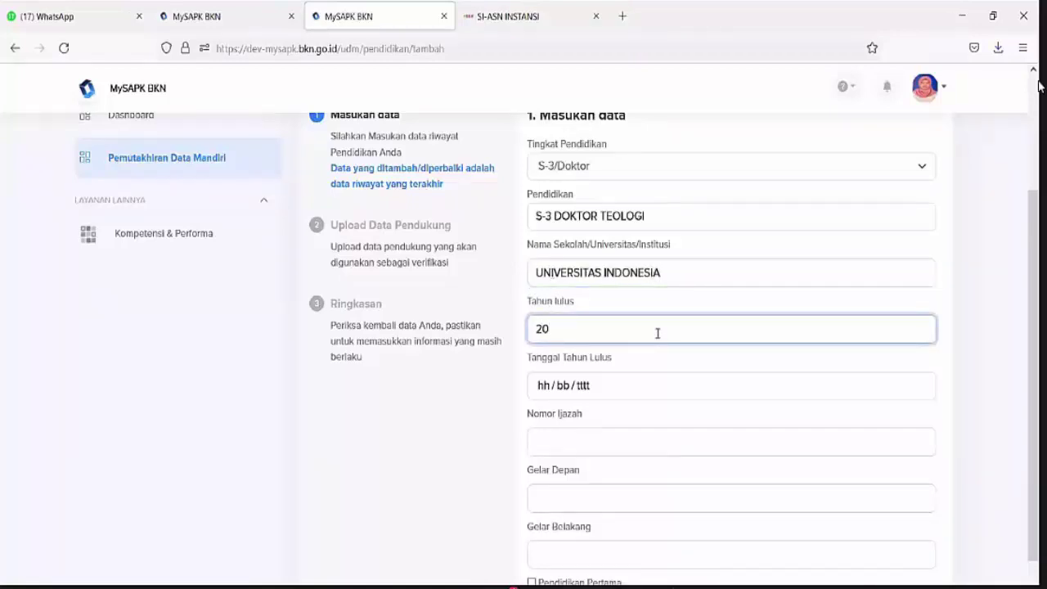
type("20")
left_click(632, 384)
left_click(640, 426)
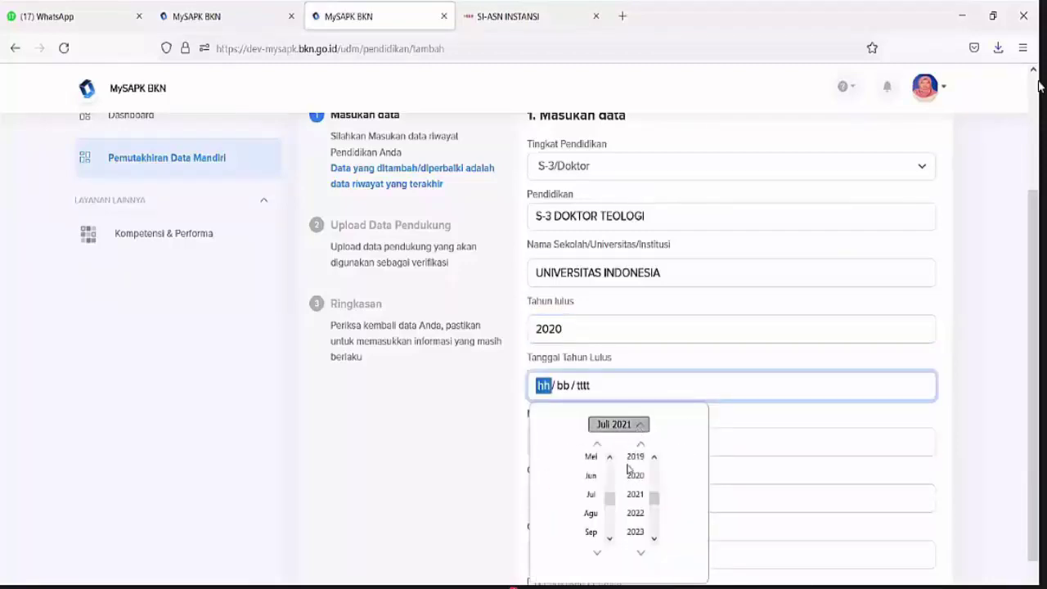
left_click(632, 475)
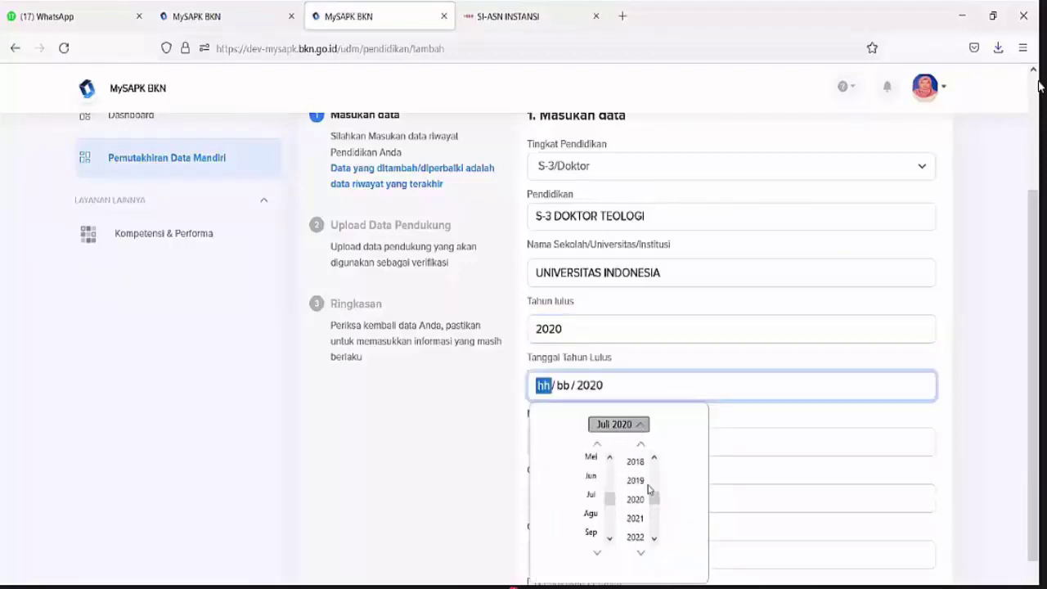
left_click(590, 513)
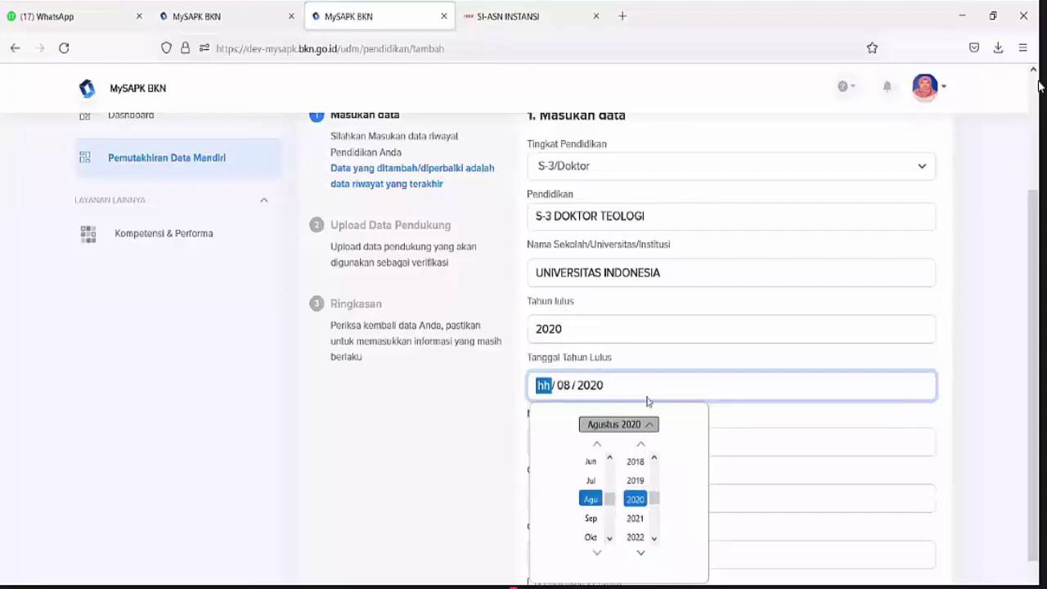
type("01")
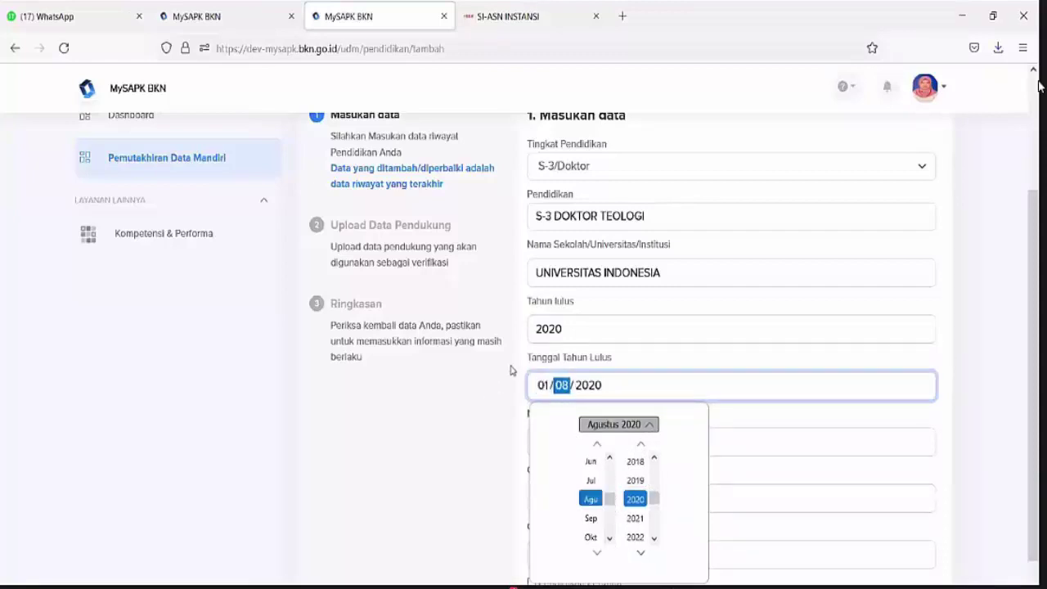
Fill in certificate number 44 and front title DR
left_click(809, 441)
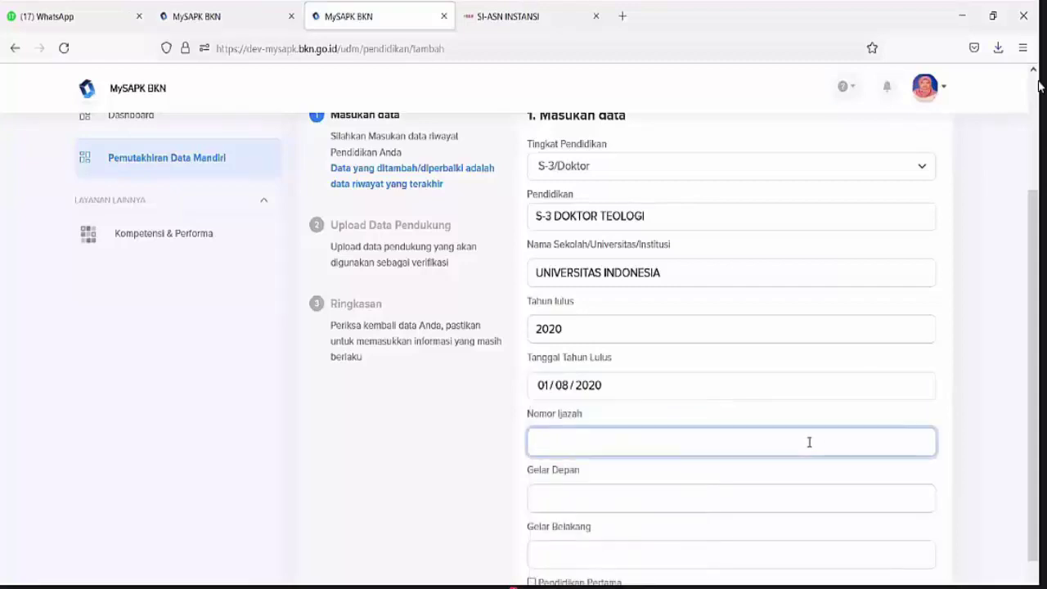
type("44")
left_click(632, 500)
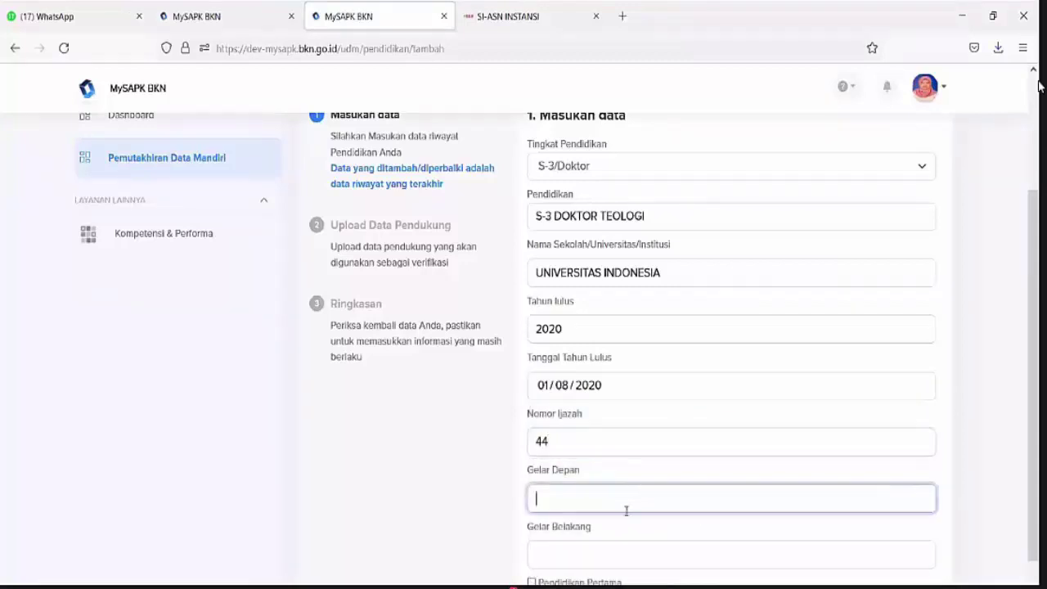
type("DR")
left_click(569, 564)
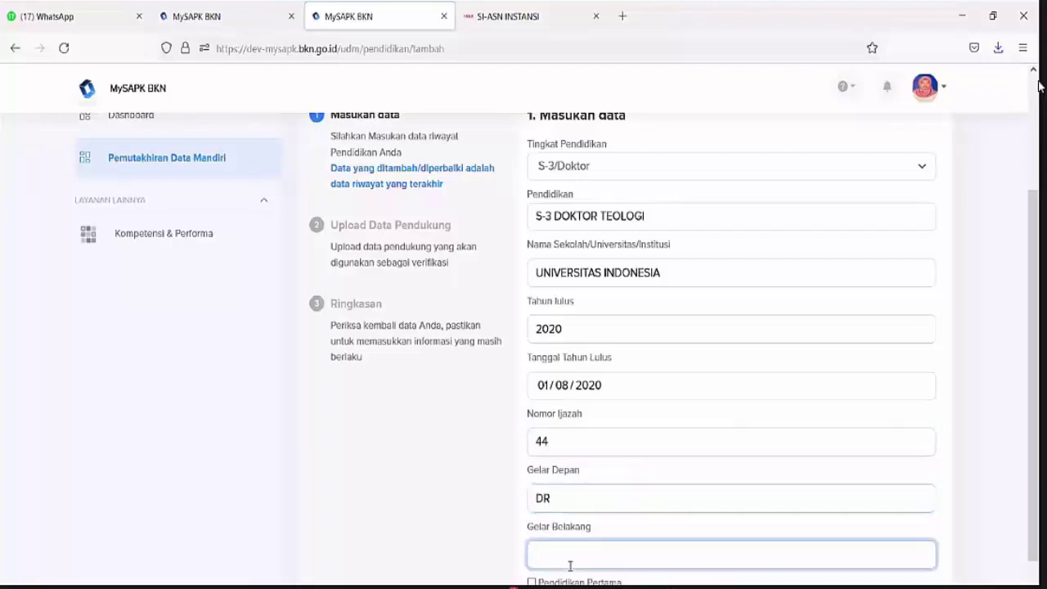
scroll(570, 565, "down", 2)
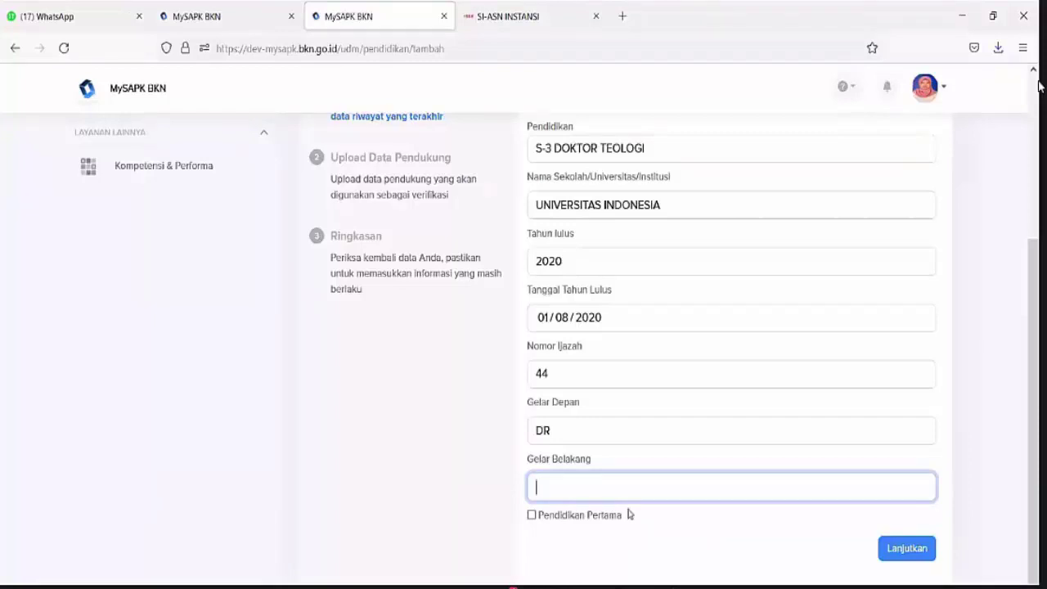
Continue to the document step and upload a PDF as the title decree (Dok SK)
left_click(921, 555)
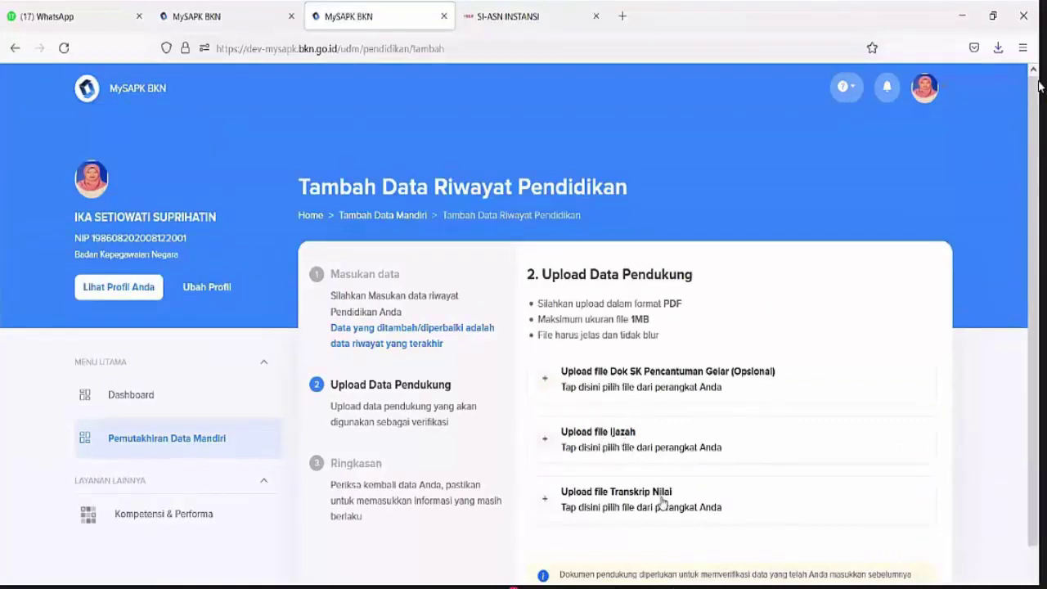
left_click(685, 387)
scroll(380, 188, "down", 3)
left_click(372, 141)
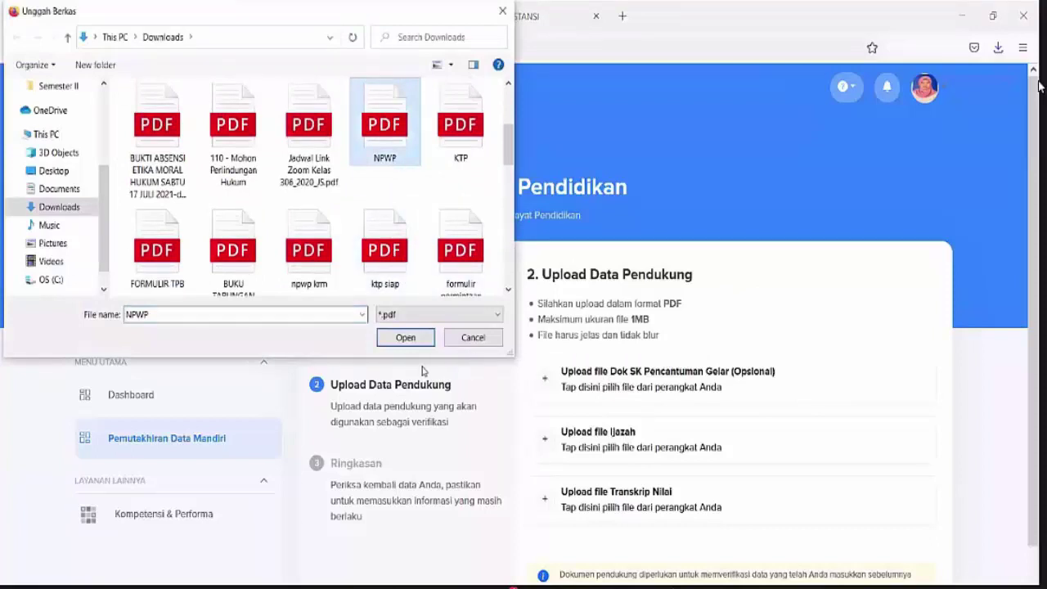
left_click(406, 337)
scroll(648, 376, "down", 2)
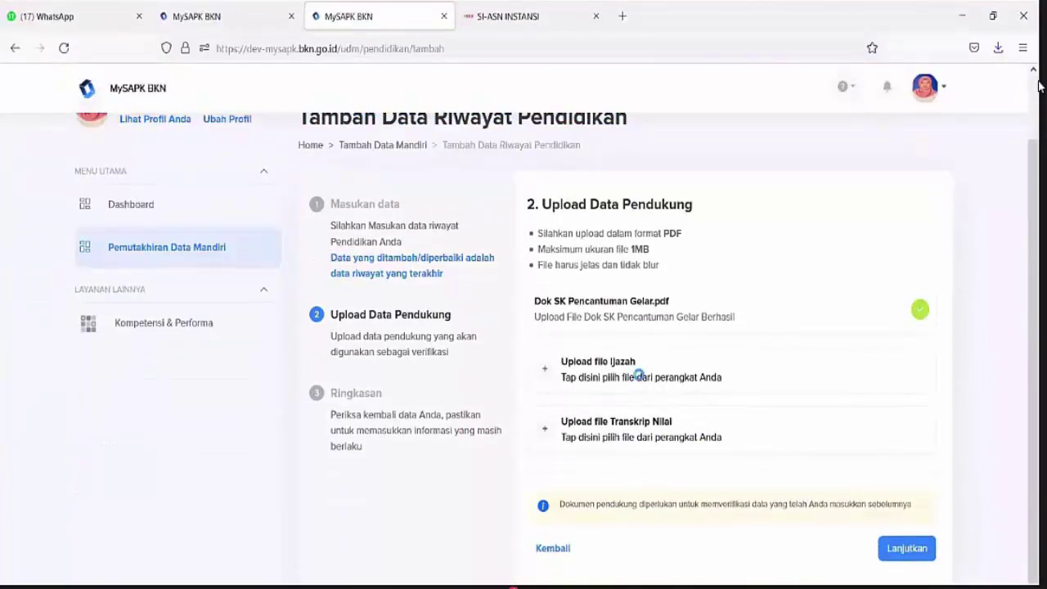
Upload PDFs for the Ijazah and Transkrip Nilai rows, then continue to the summary
left_click(638, 369)
scroll(387, 236, "down", 3)
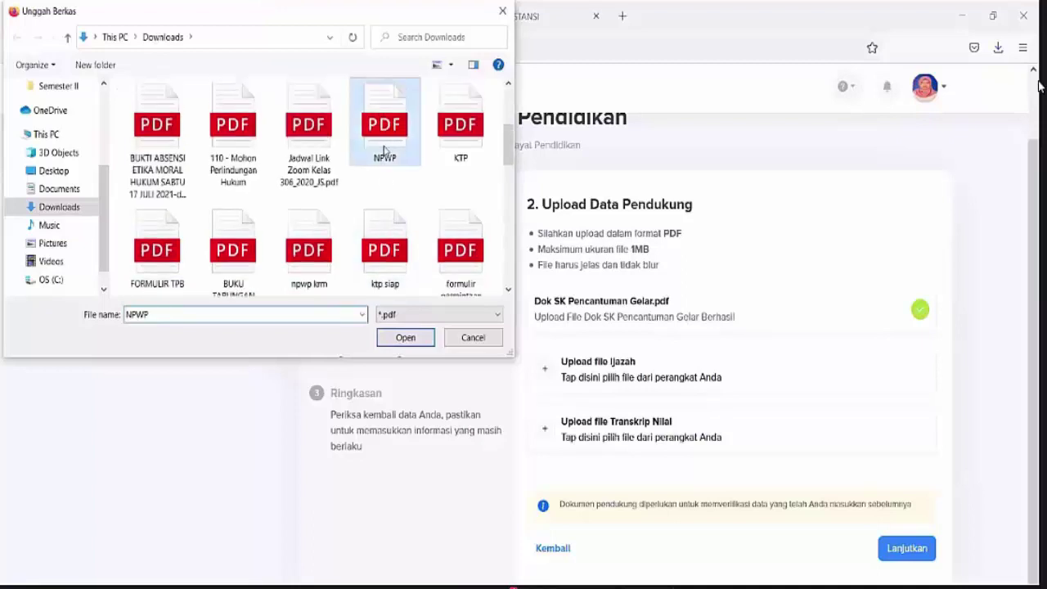
left_click(384, 131)
left_click(406, 339)
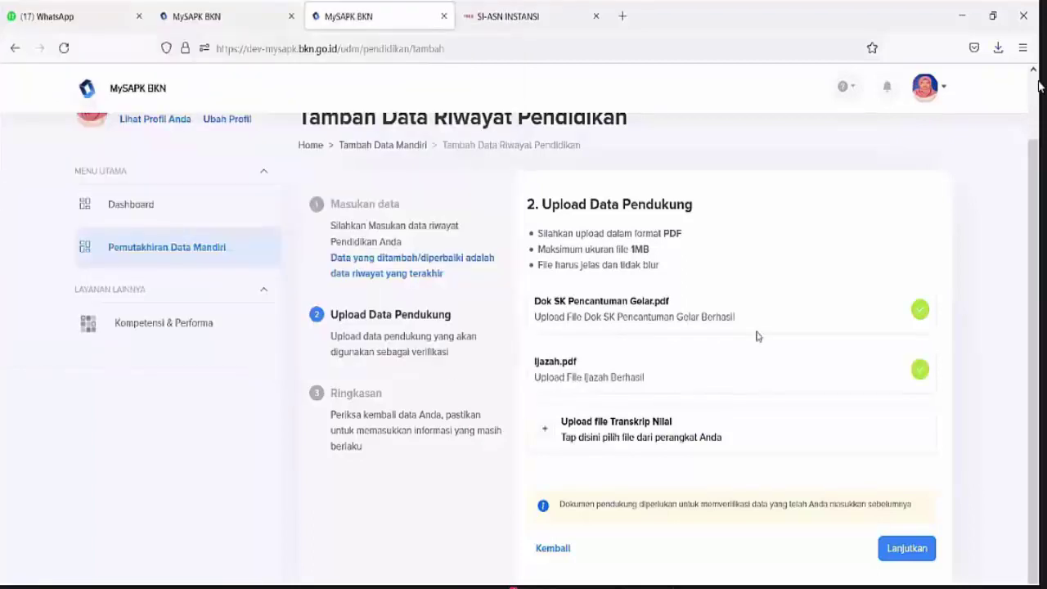
left_click(611, 427)
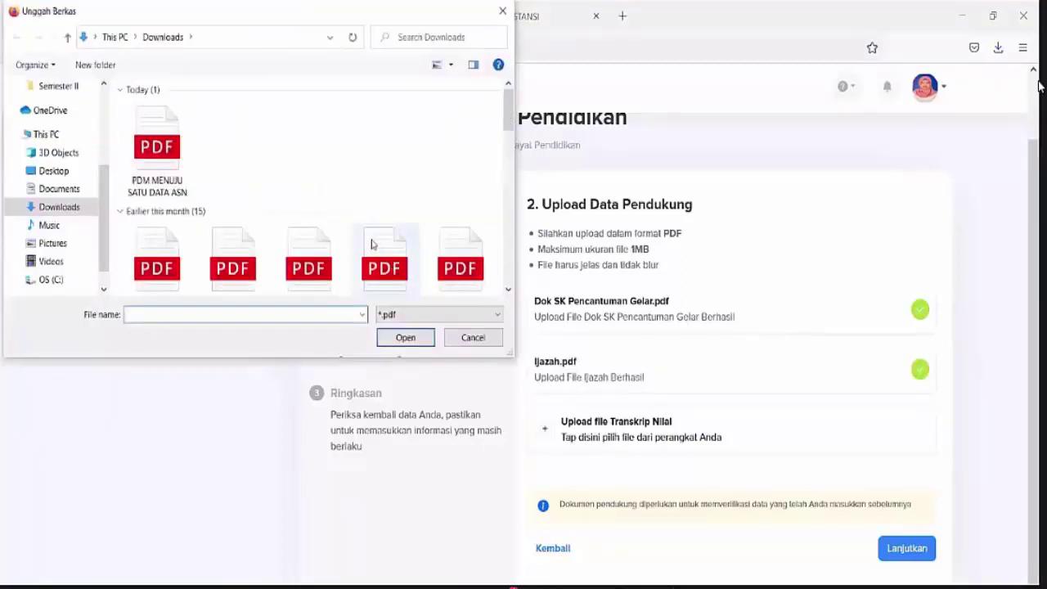
left_click(376, 246)
scroll(377, 245, "down", 2)
left_click(405, 338)
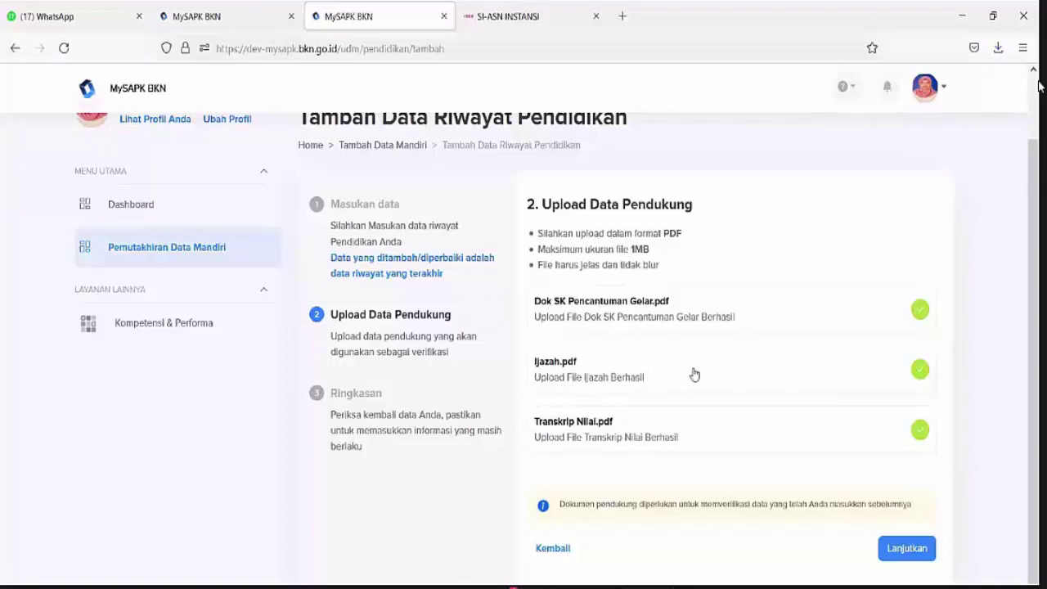
left_click(907, 548)
scroll(876, 418, "down", 2)
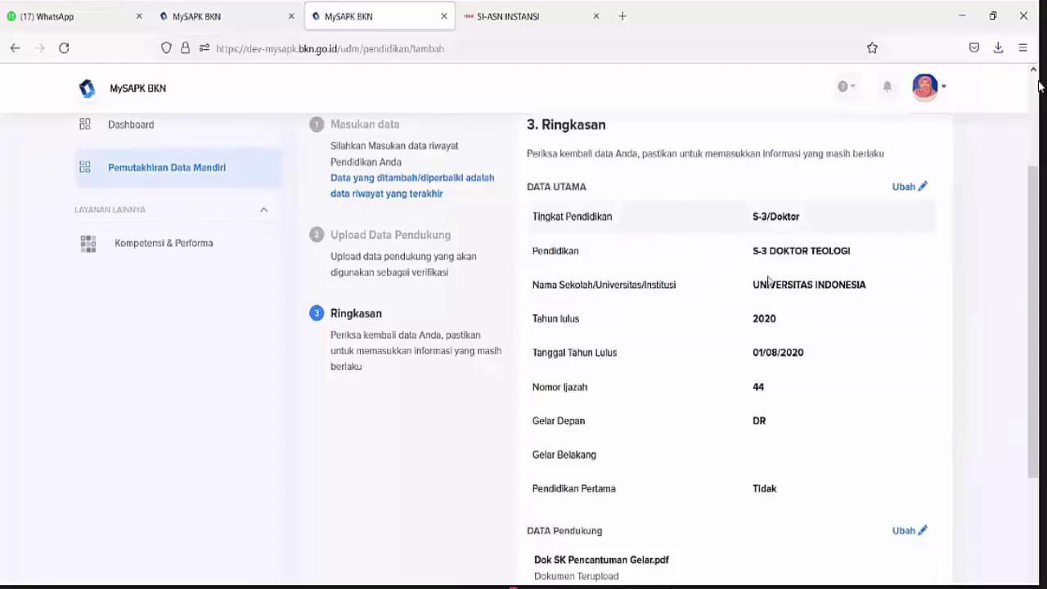
Review the S-3 summary, tick the data-correctness declaration, submit with Kirim and go back to the history list
left_click_drag(752, 216, 807, 483)
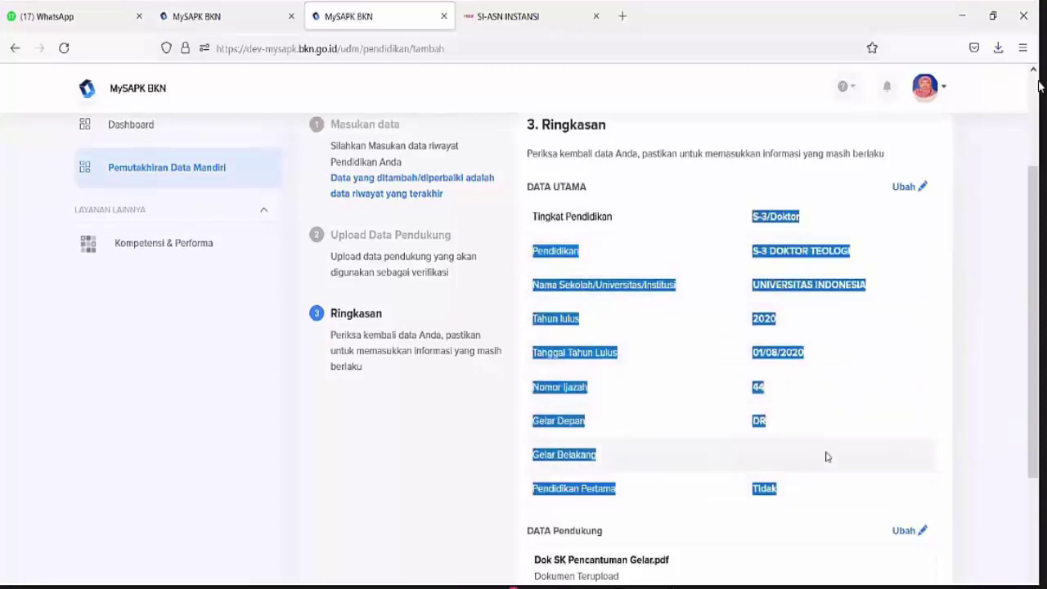
scroll(826, 456, "down", 3)
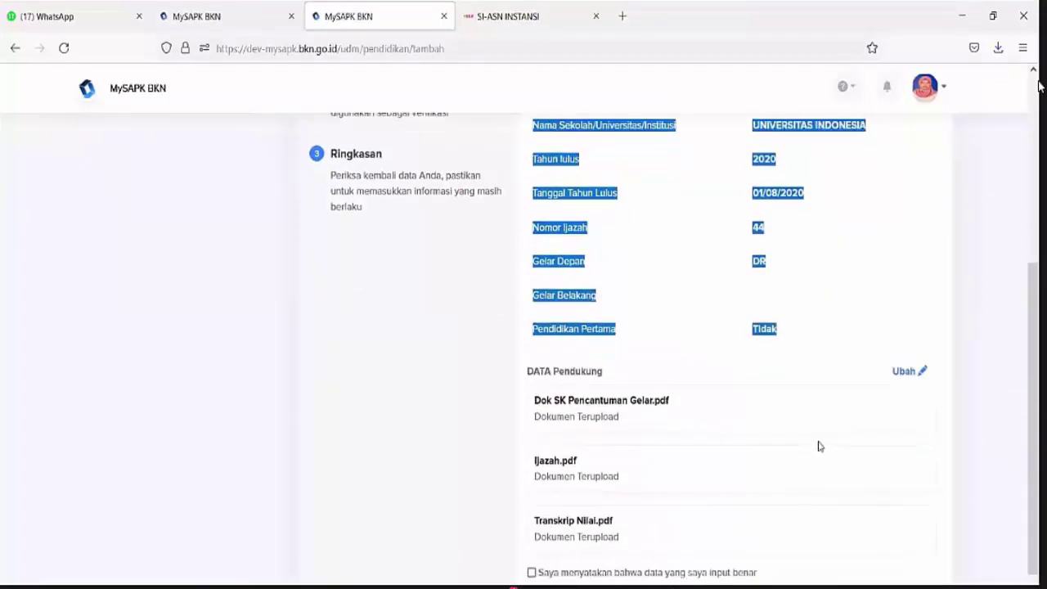
scroll(815, 436, "down", 1)
scroll(815, 436, "up", 2)
scroll(813, 438, "down", 1)
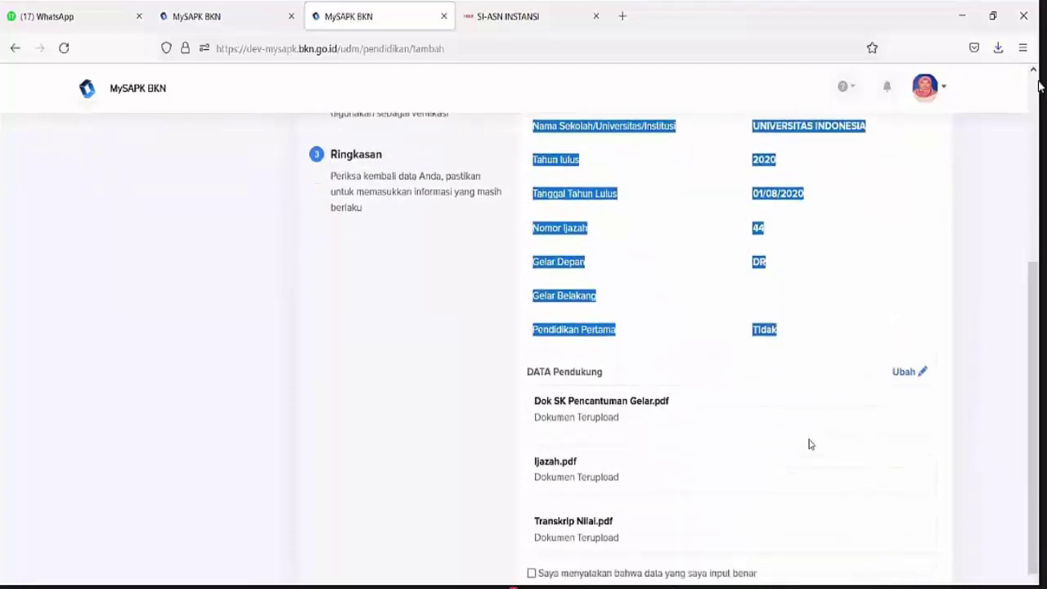
scroll(808, 444, "down", 1)
left_click(532, 515)
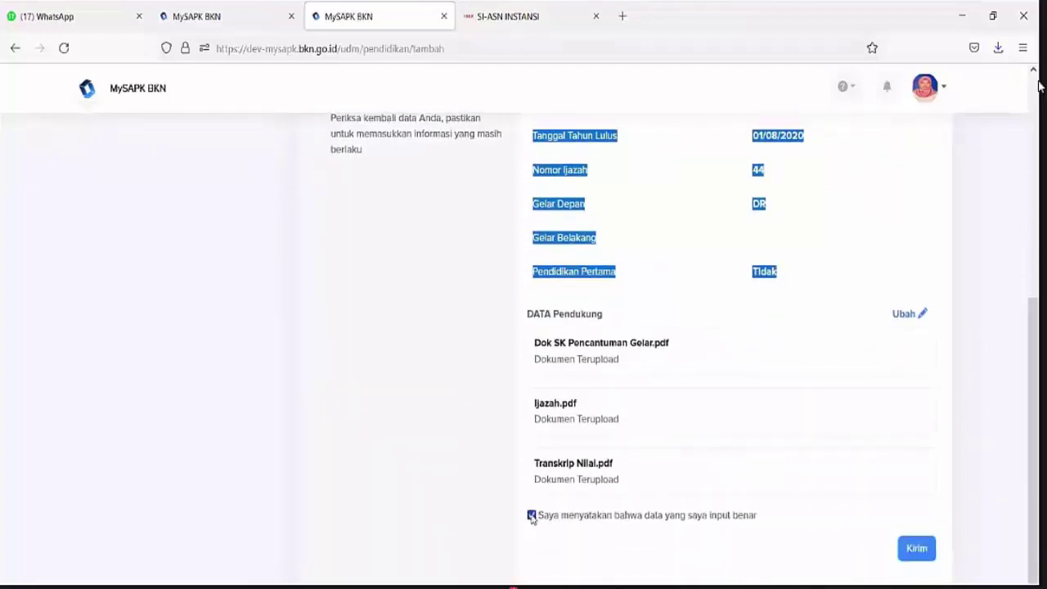
left_click(632, 535)
left_click(918, 549)
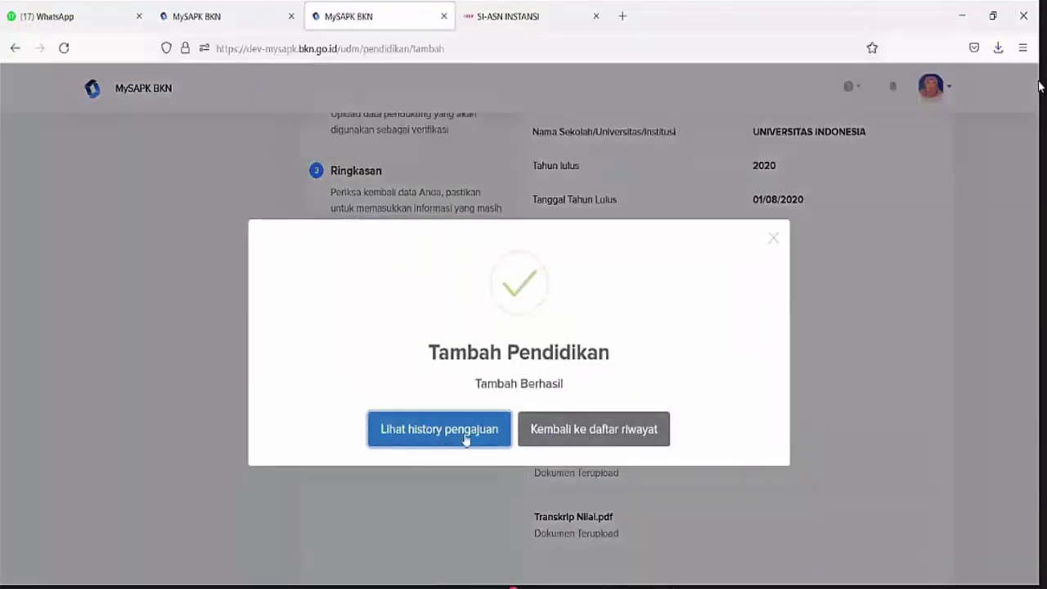
left_click(575, 434)
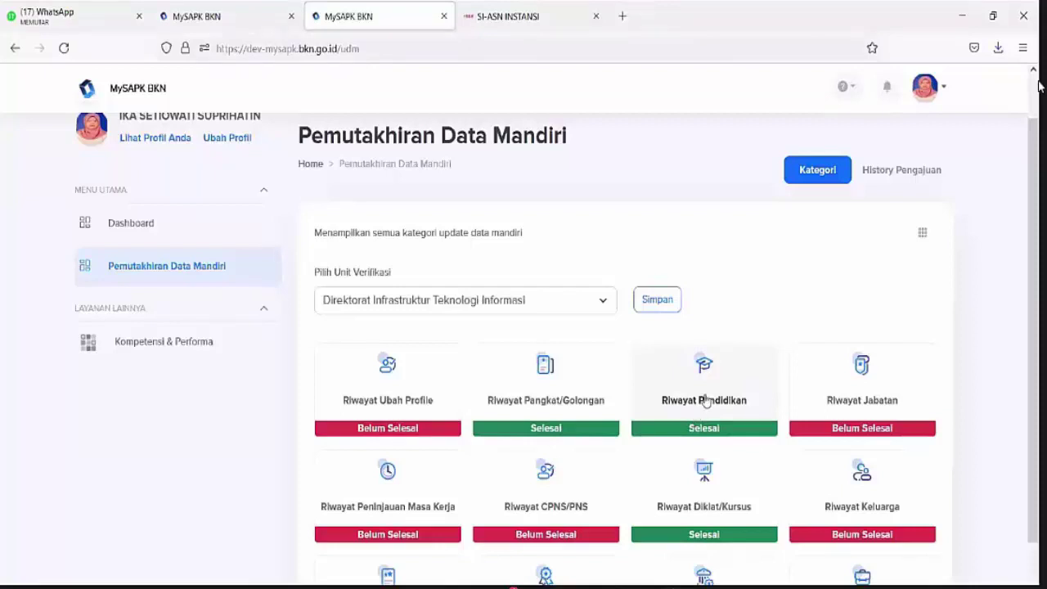
Check Riwayat Pendidikan, then view the History Pengajuan submission list
left_click(706, 400)
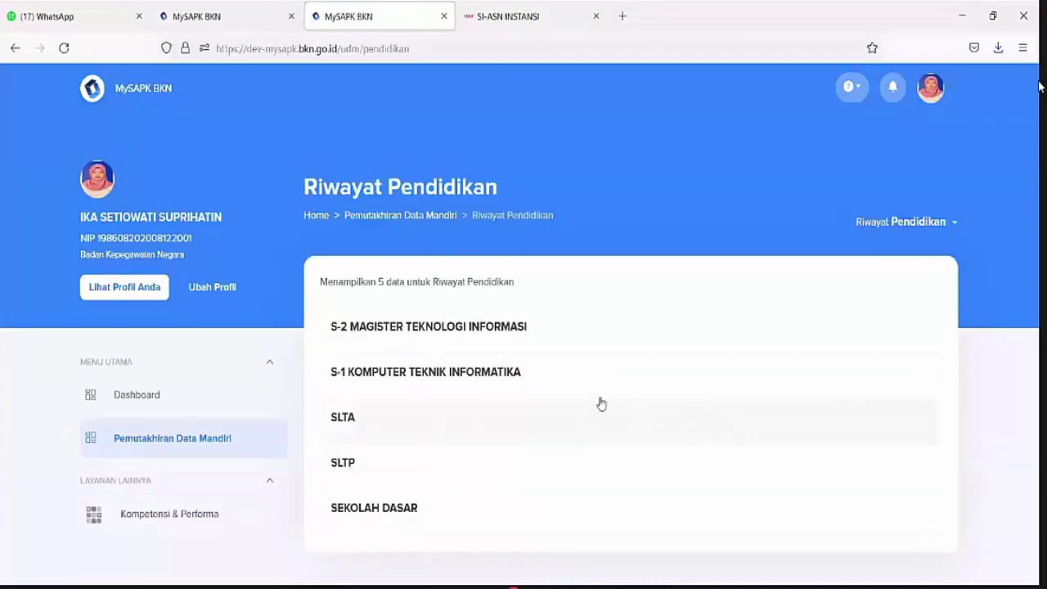
left_click(381, 215)
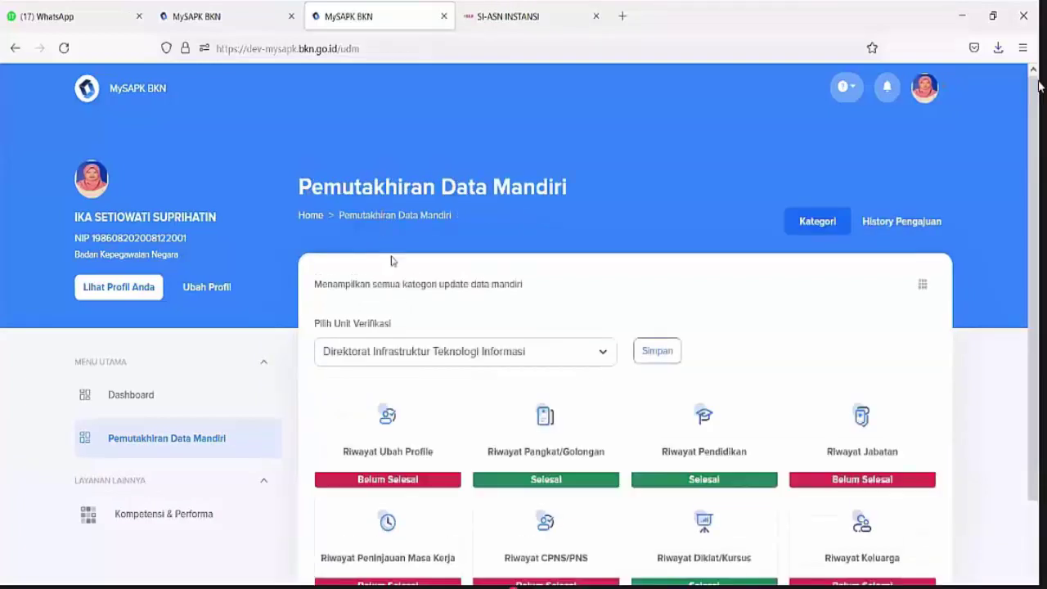
left_click(887, 223)
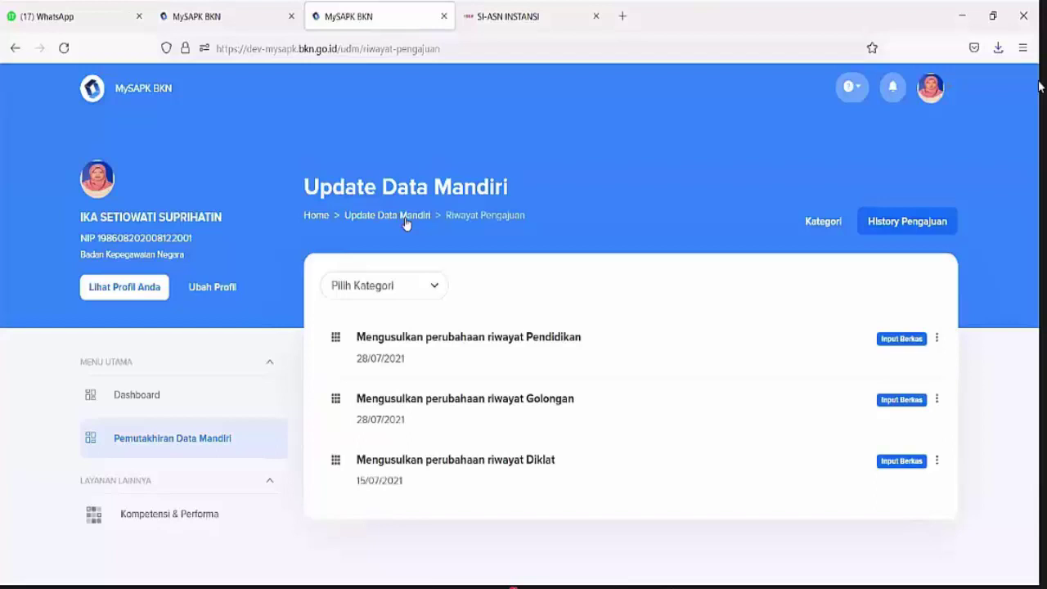
Return to the categories and open Riwayat Jabatan with its six position records
left_click(406, 217)
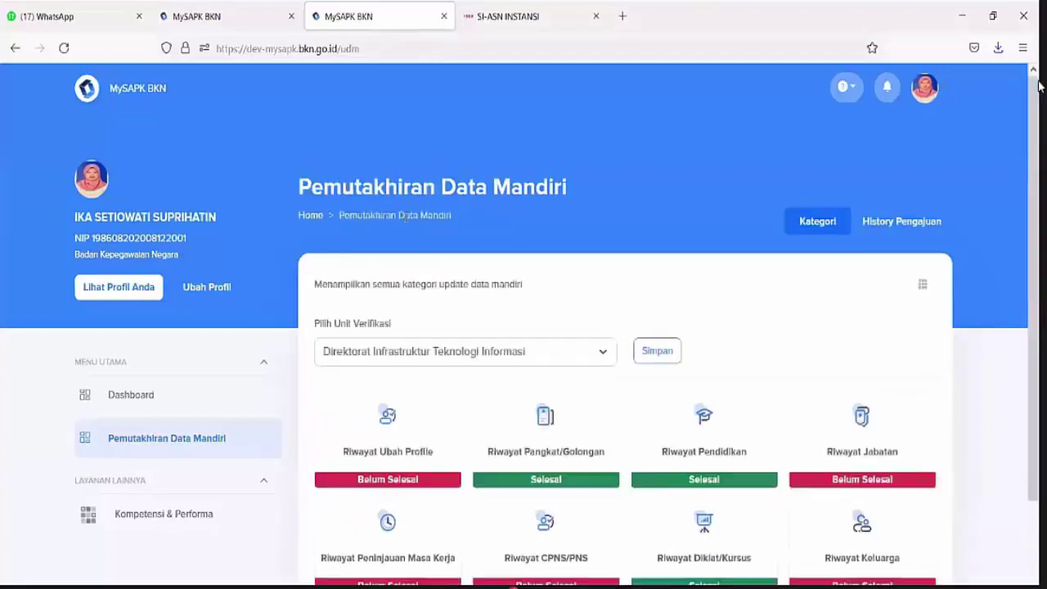
scroll(525, 224, "down", 1)
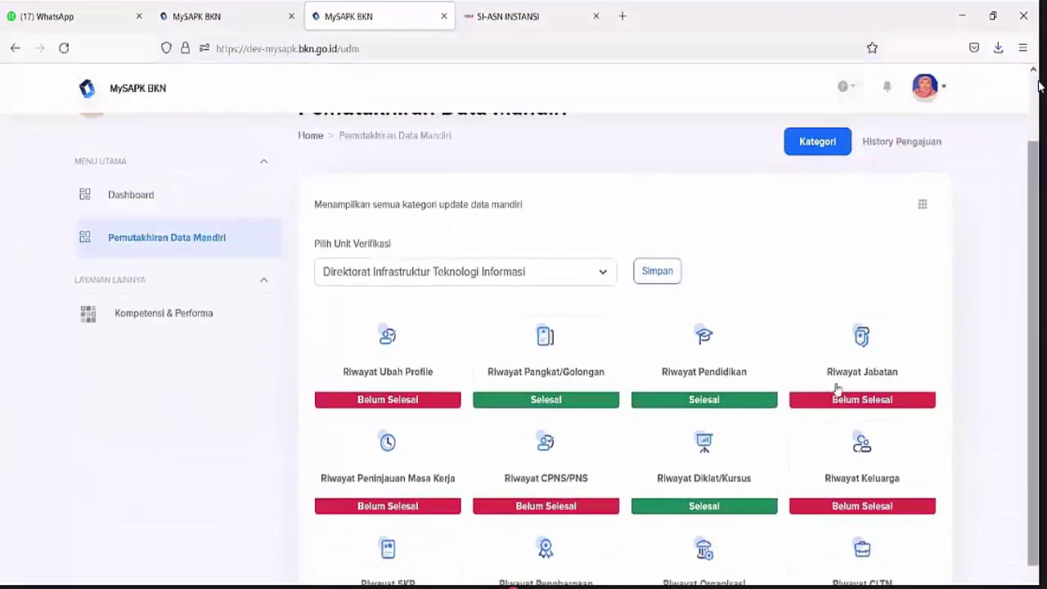
left_click(861, 364)
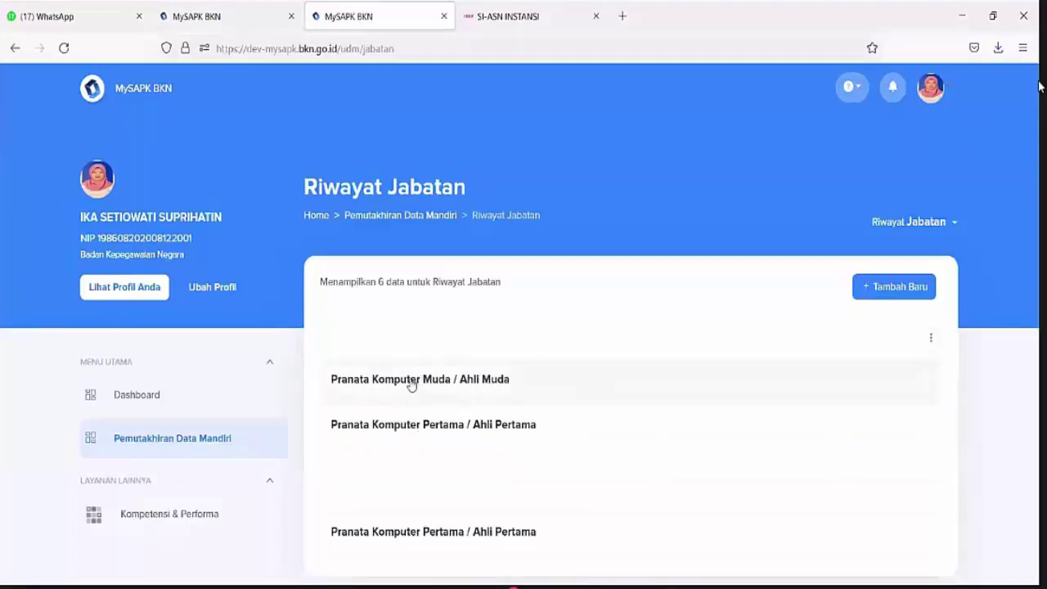
Add a Jabatan Fungsional Tertentu position with Unor set to the information systems development directorate
left_click(883, 287)
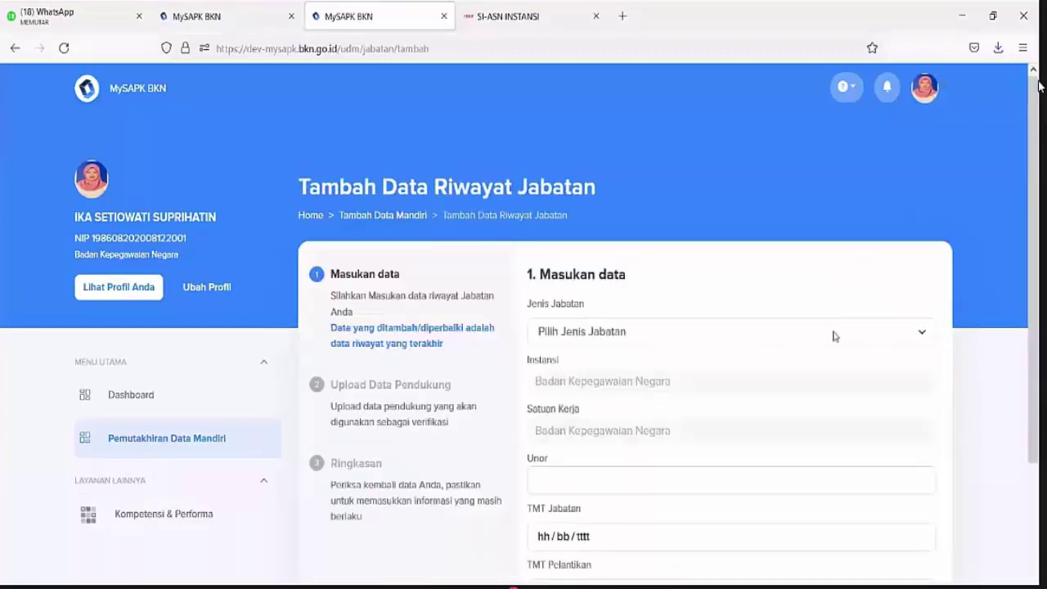
left_click(832, 333)
left_click(772, 388)
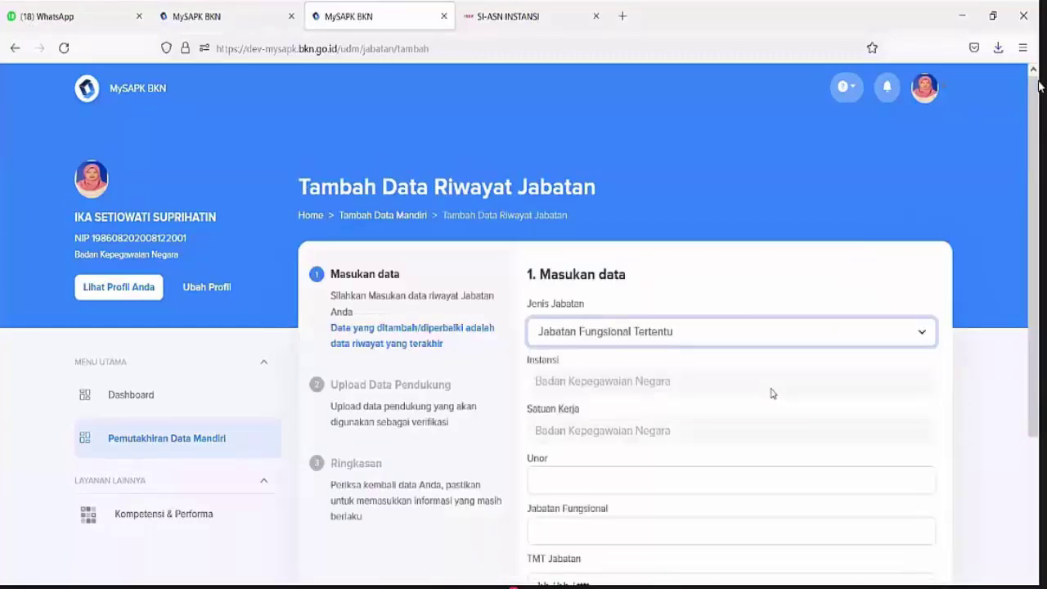
scroll(761, 397, "down", 2)
left_click(709, 328)
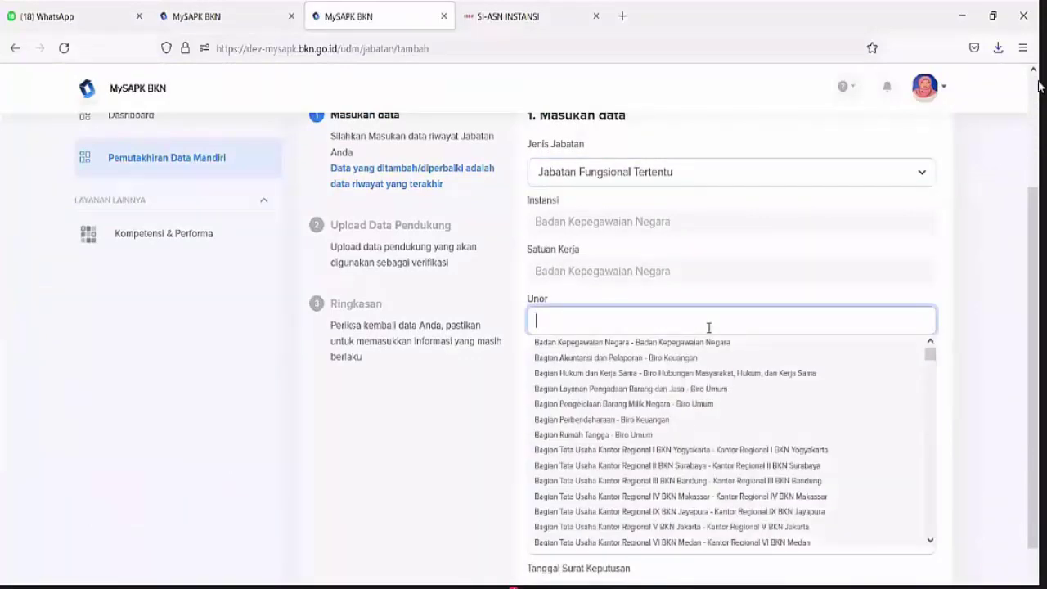
type("enge")
key("BackSpace")
key("BackSpace")
key("BackSpace")
key("BackSpace")
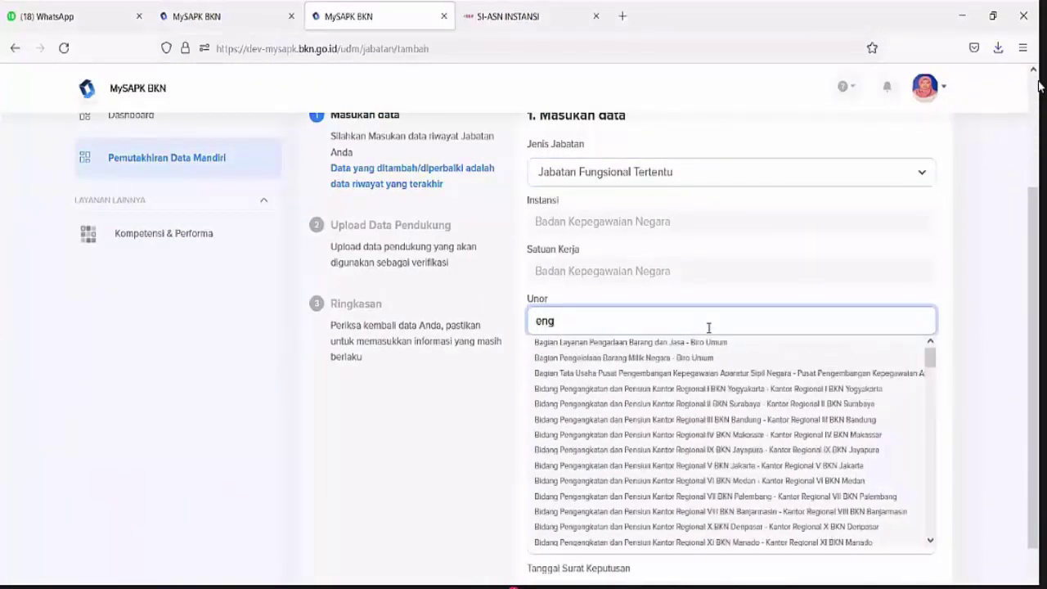
type("pengo")
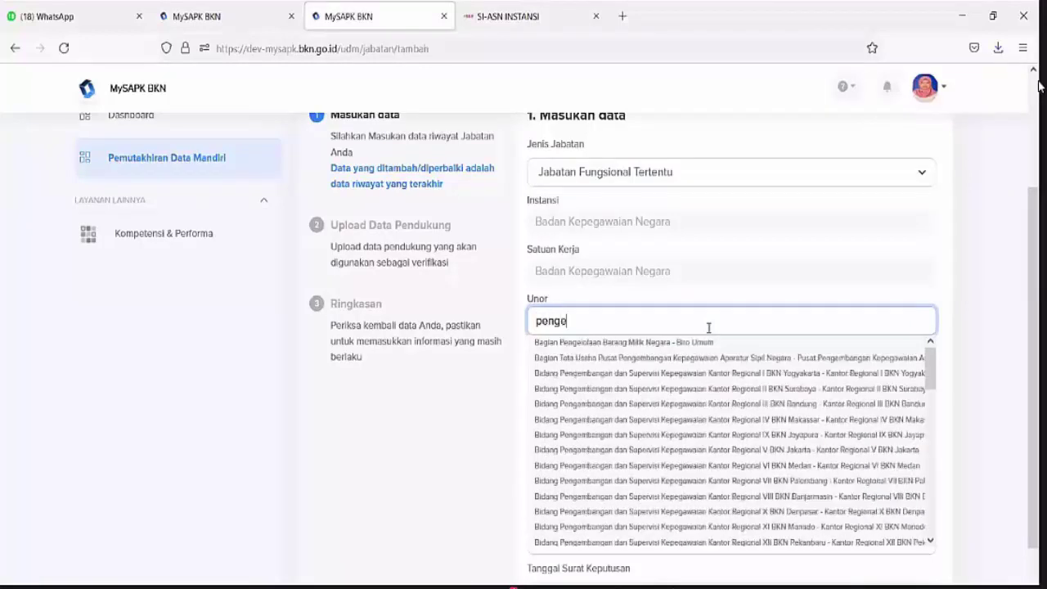
key("BackSpace")
type("embangan")
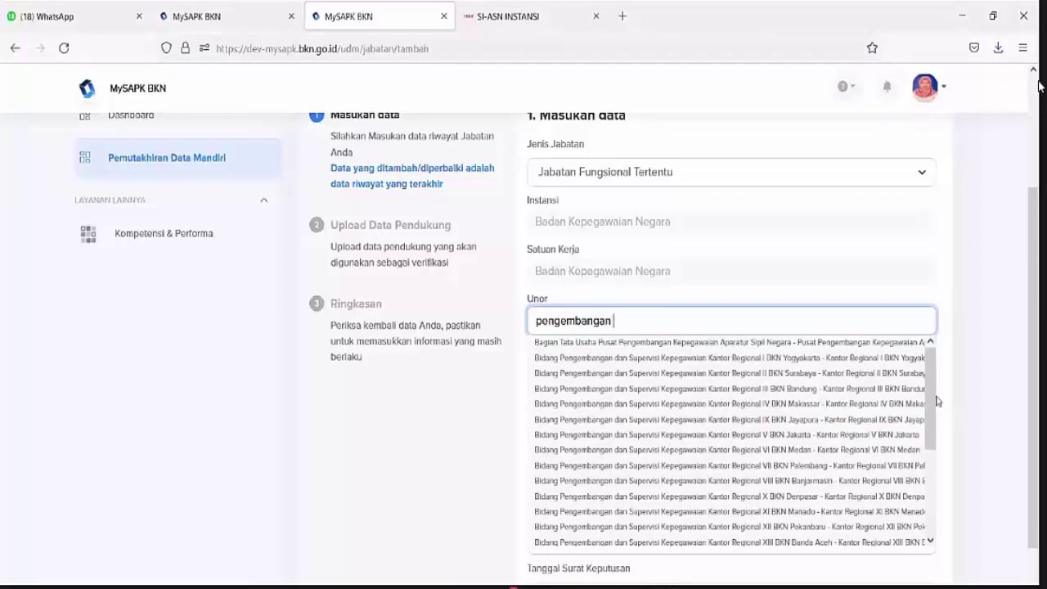
left_click_drag(936, 425, 937, 495)
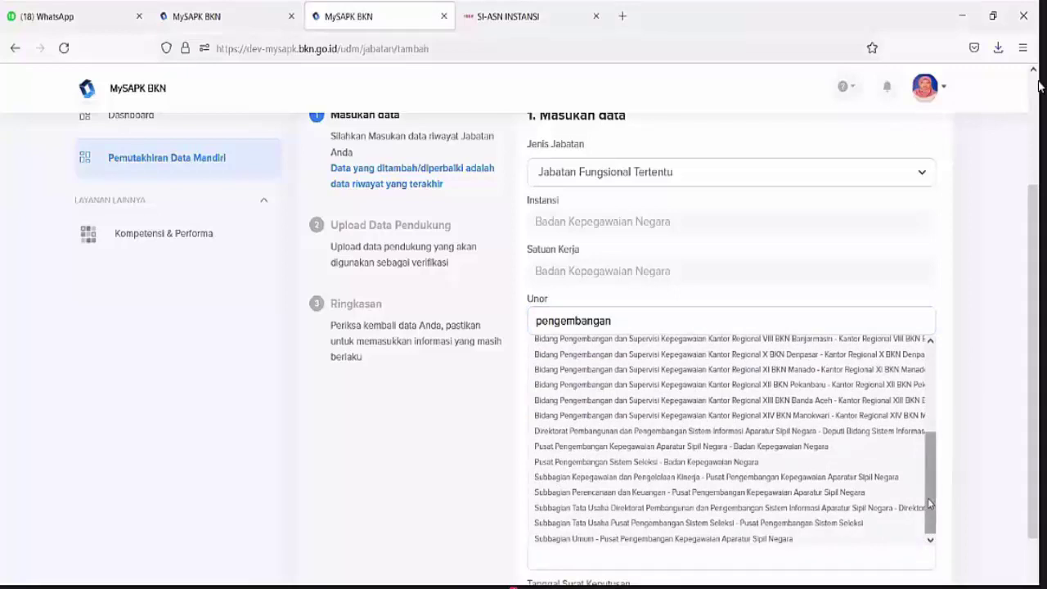
left_click(658, 437)
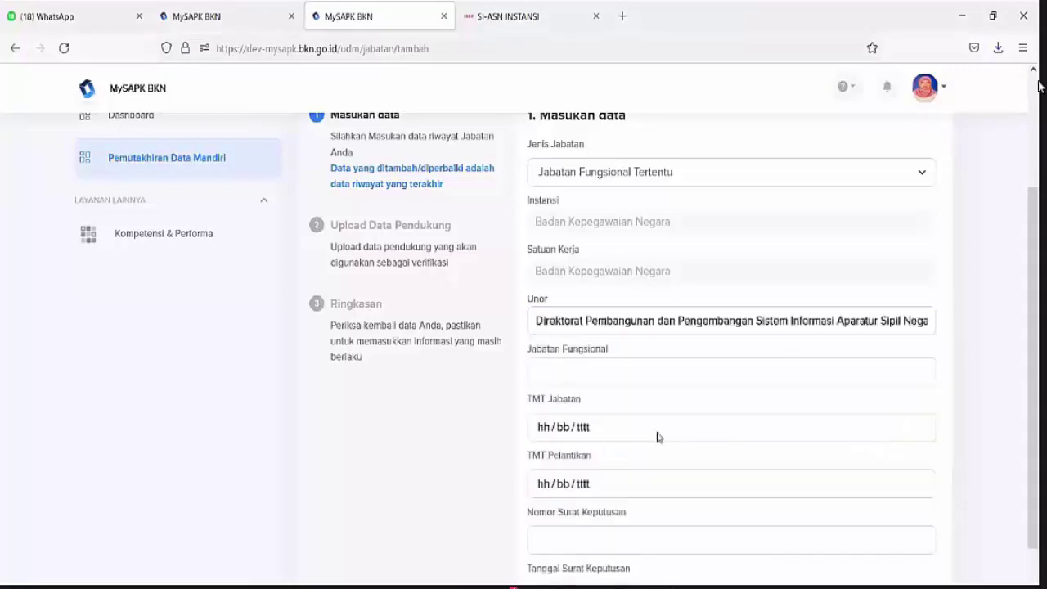
Choose Pranata Komputer Madya / Ahli Madya with TMT Jabatan 01/07/2021
left_click(636, 375)
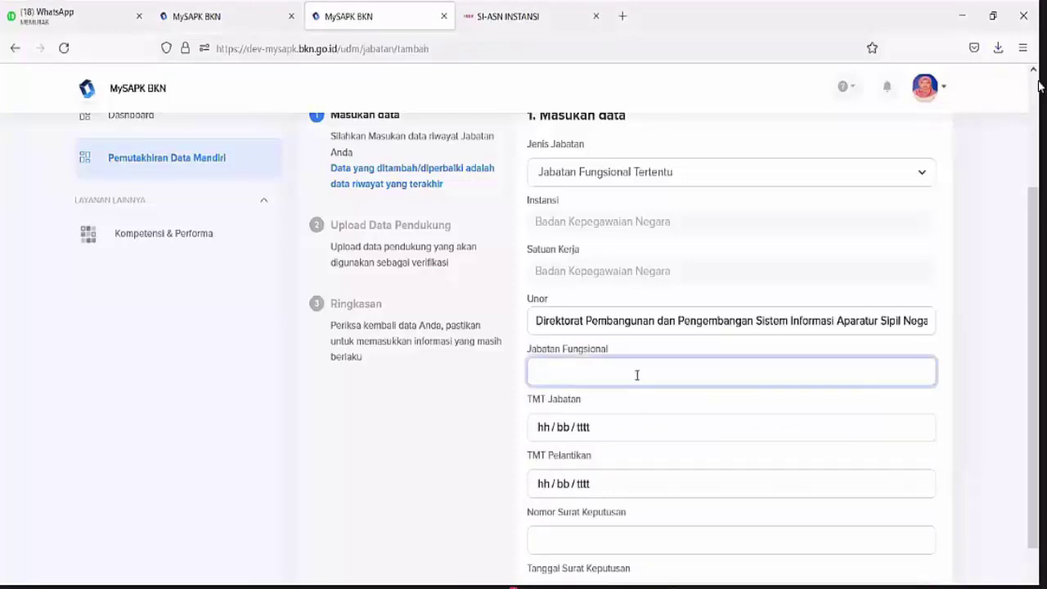
type("pran")
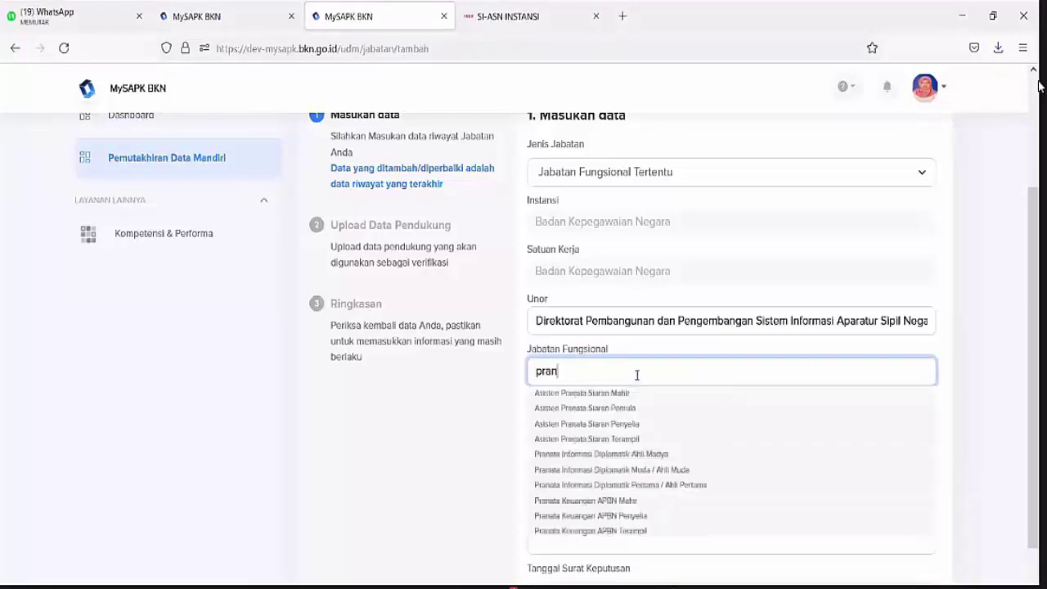
type("ata kom")
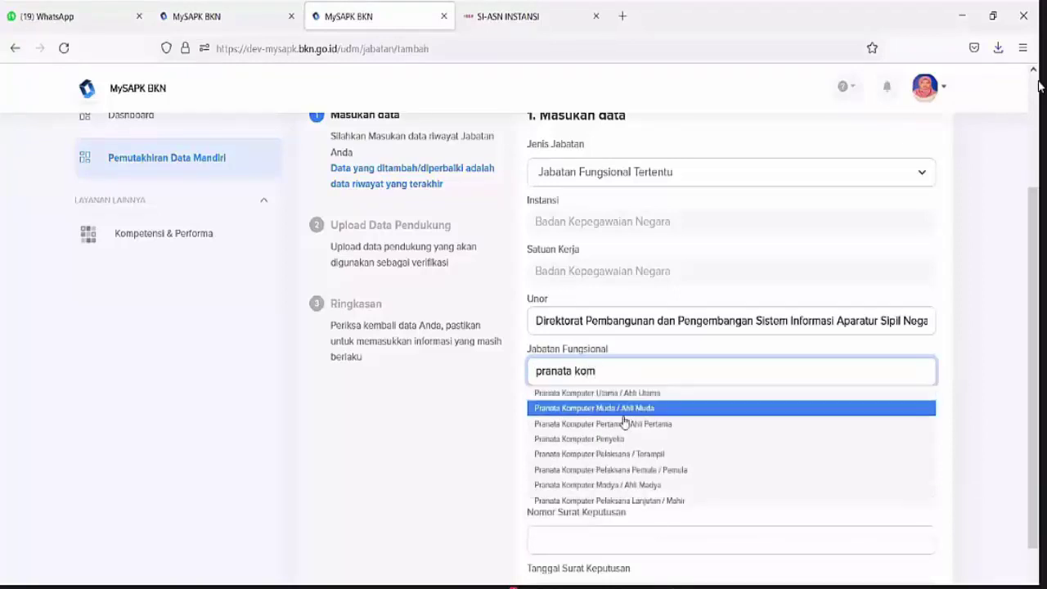
left_click(610, 492)
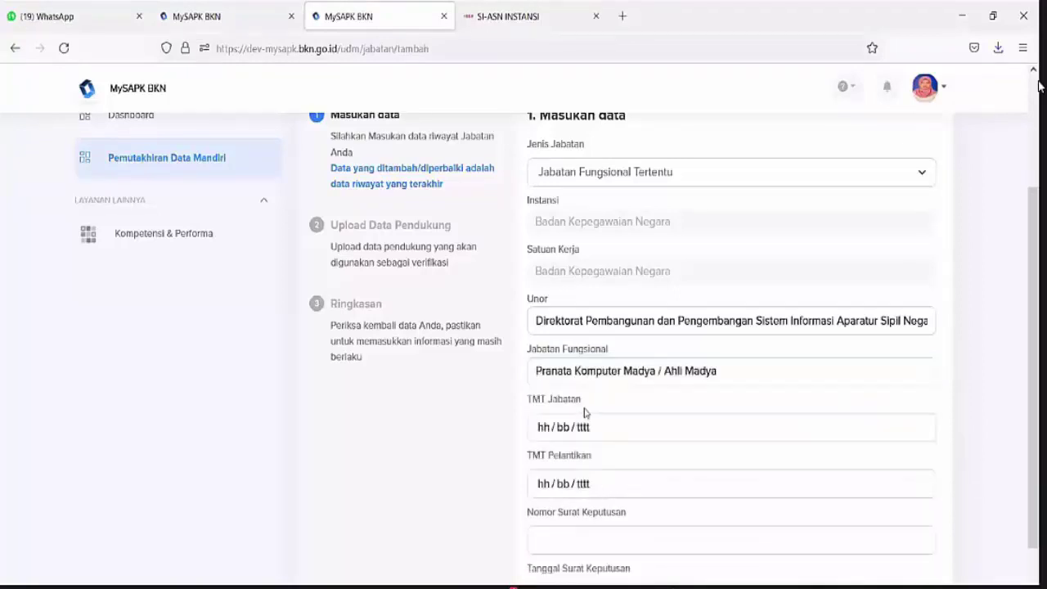
left_click(583, 426)
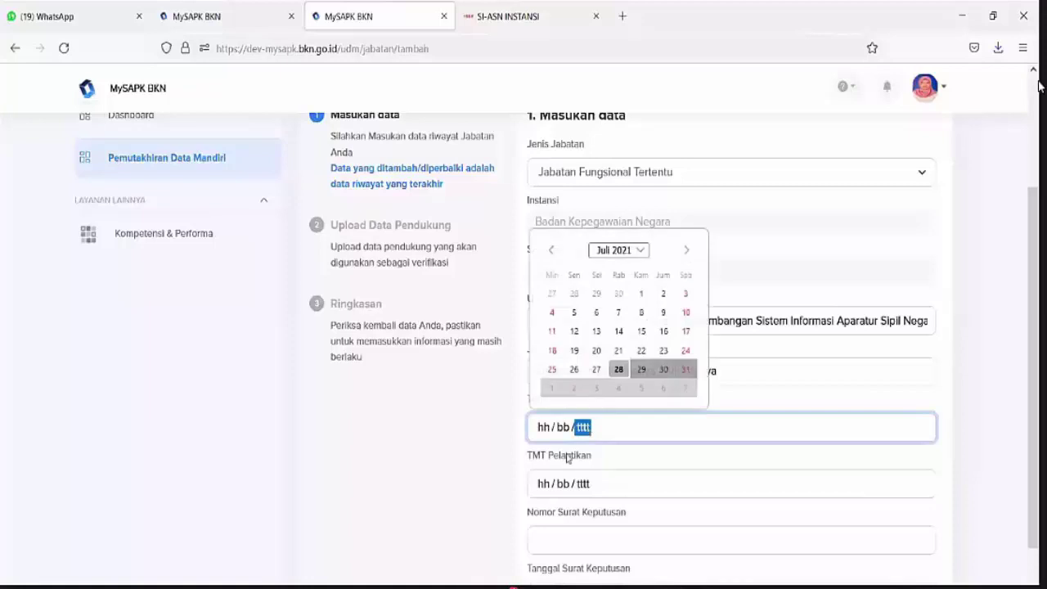
left_click(641, 293)
Enter decree number 99 dated 01/07/2021 and continue to document upload
scroll(614, 379, "down", 2)
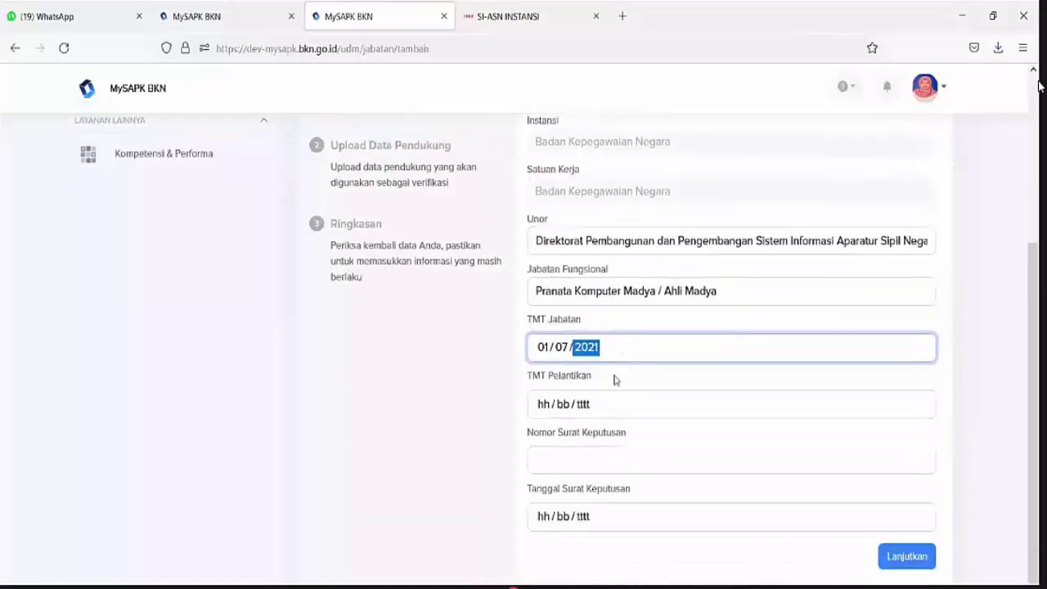
left_click(603, 454)
type("99")
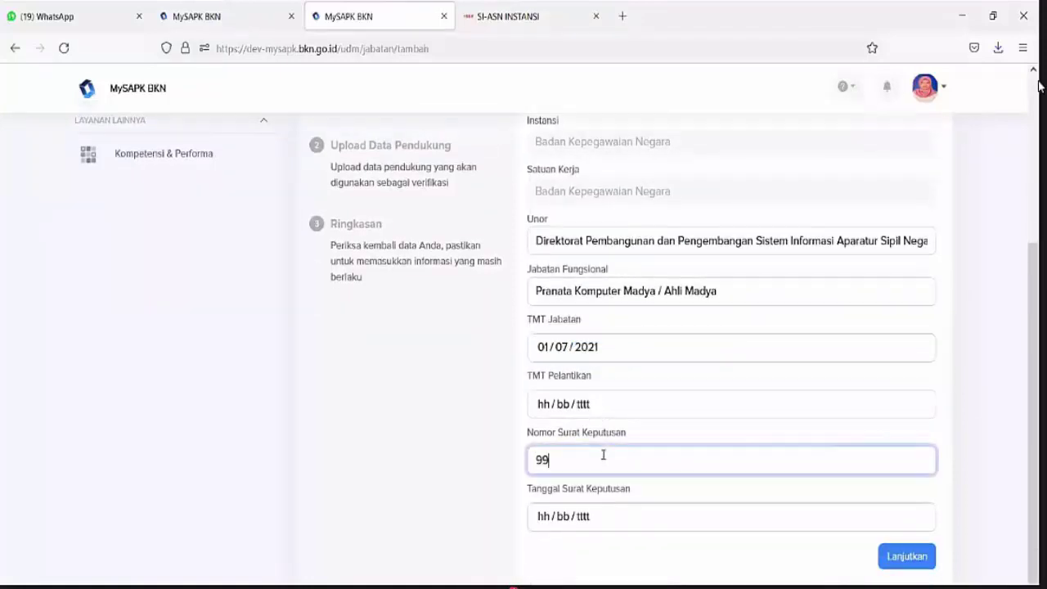
left_click(618, 528)
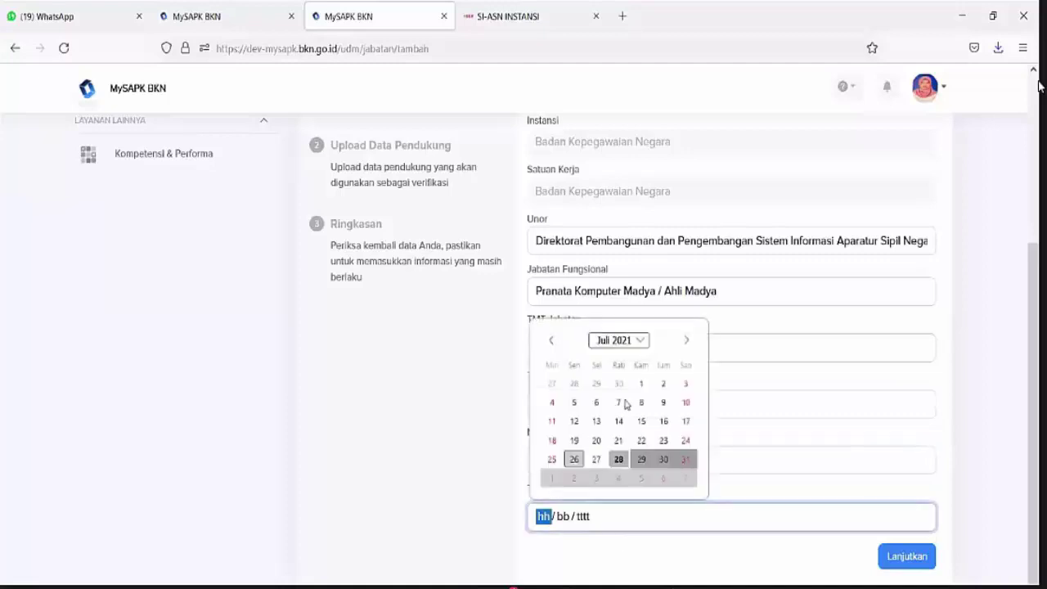
left_click(644, 385)
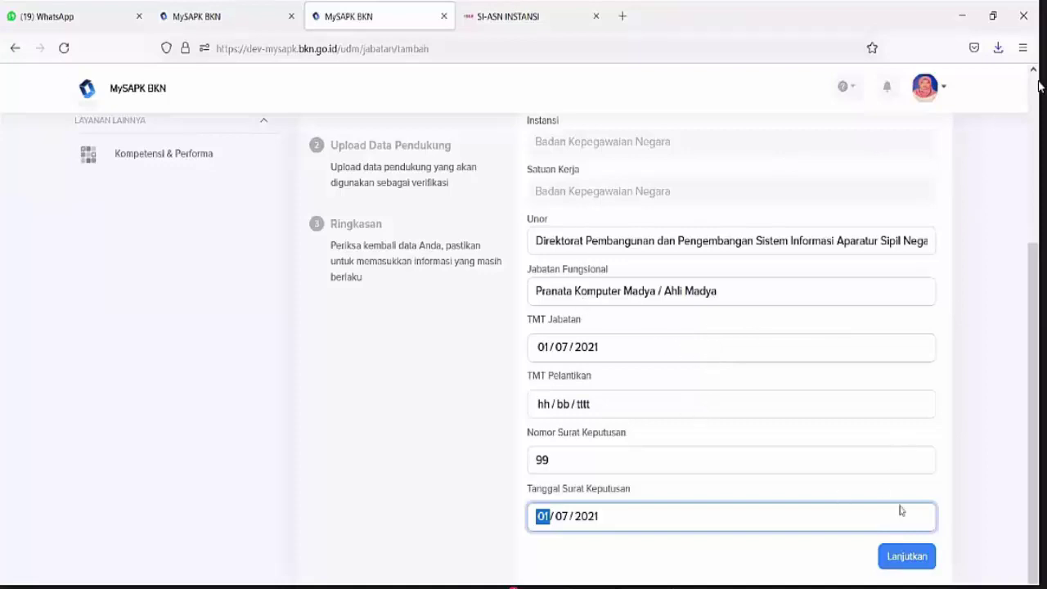
left_click(898, 567)
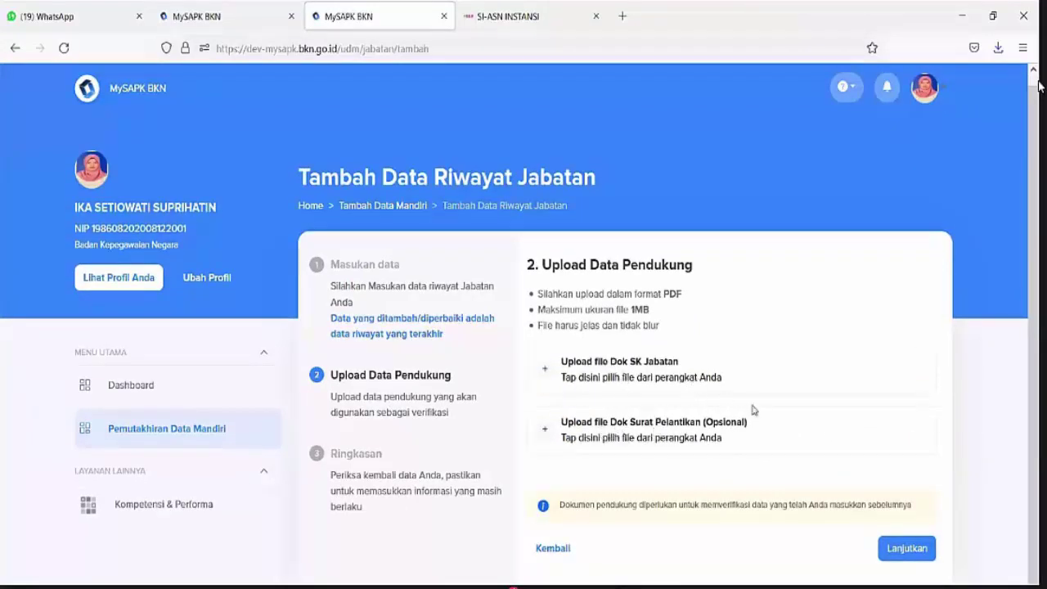
Upload a PDF as the Dok SK Jabatan and continue to the summary
left_click(754, 373)
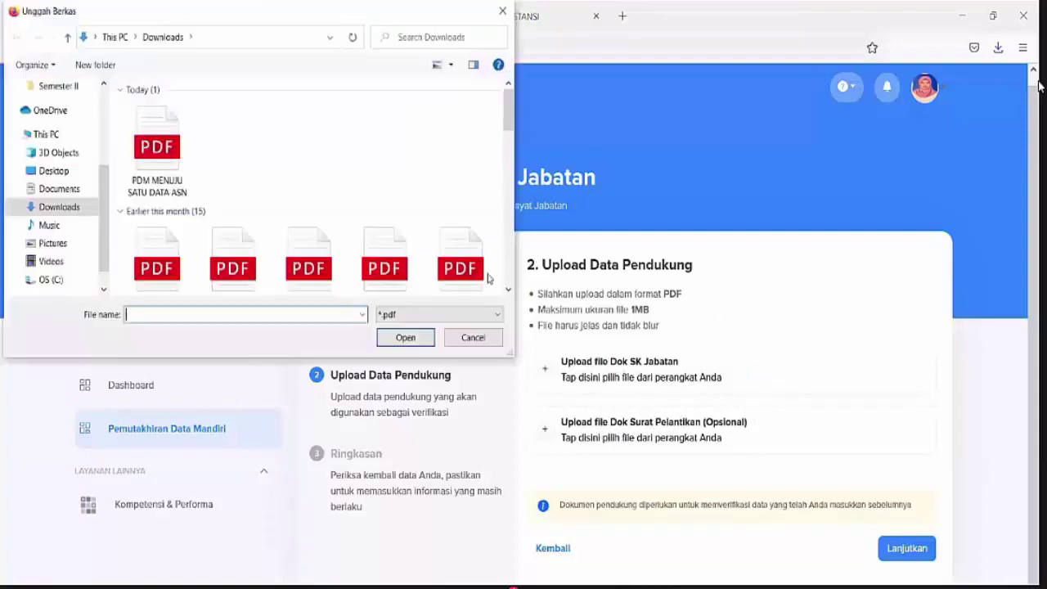
left_click(385, 255)
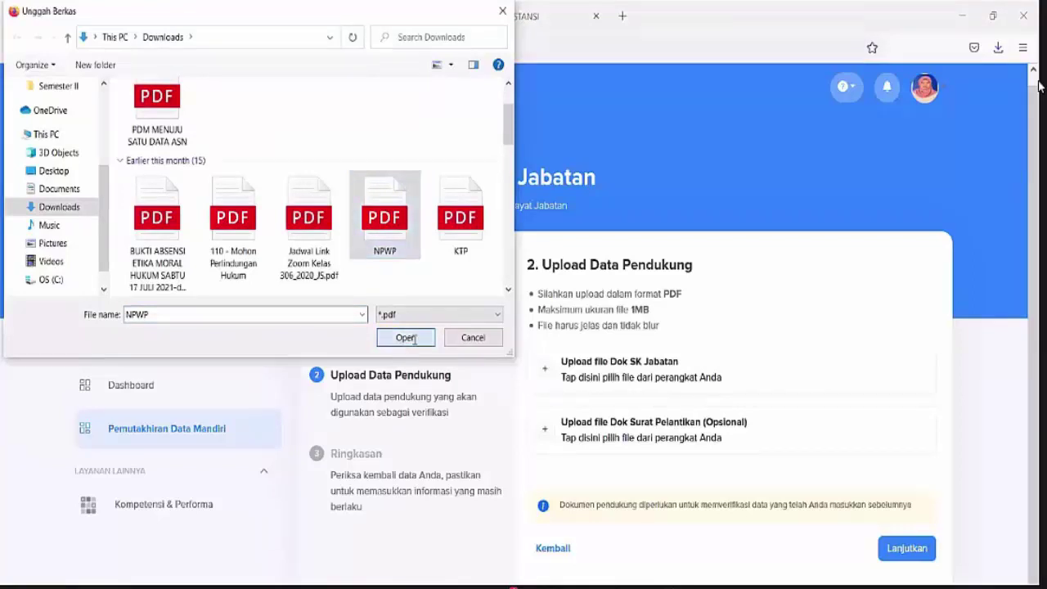
left_click(407, 337)
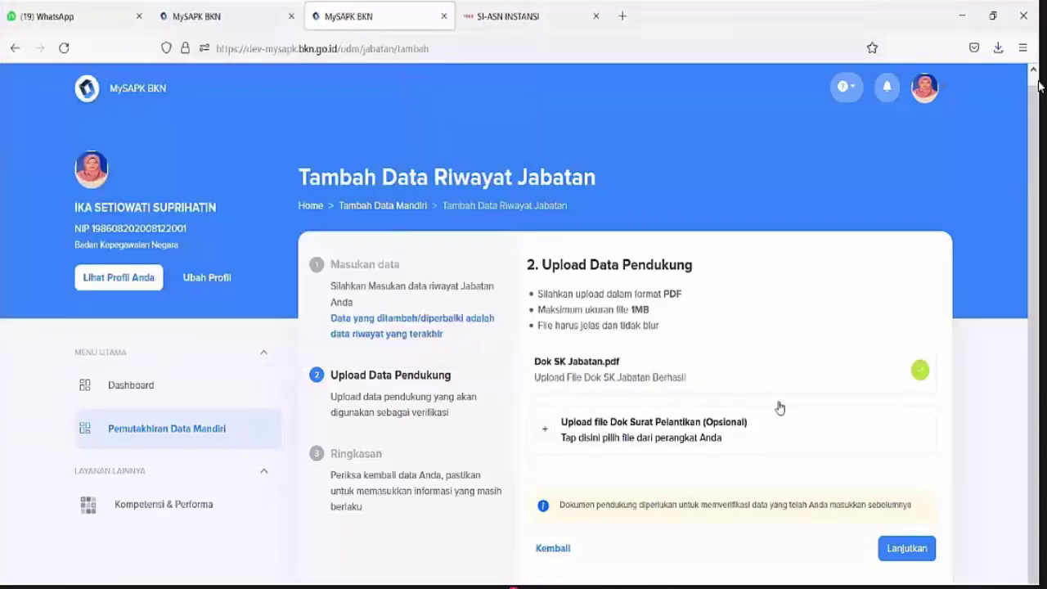
left_click(908, 549)
Tick the declaration, submit the position record with Kirim and return to the category list
scroll(904, 536, "down", 3)
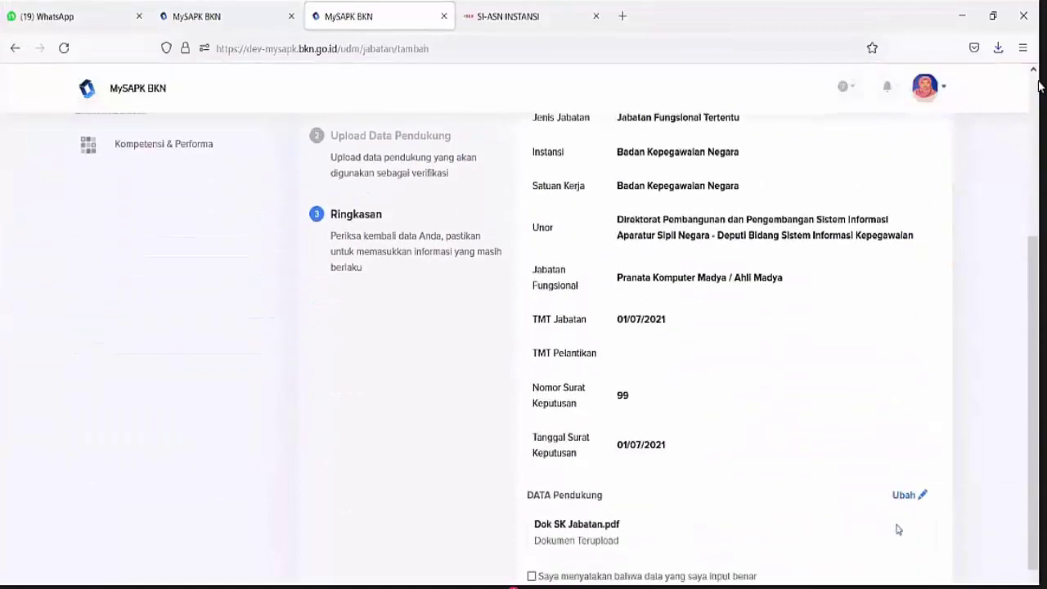
scroll(843, 463, "up", 2)
scroll(842, 455, "down", 3)
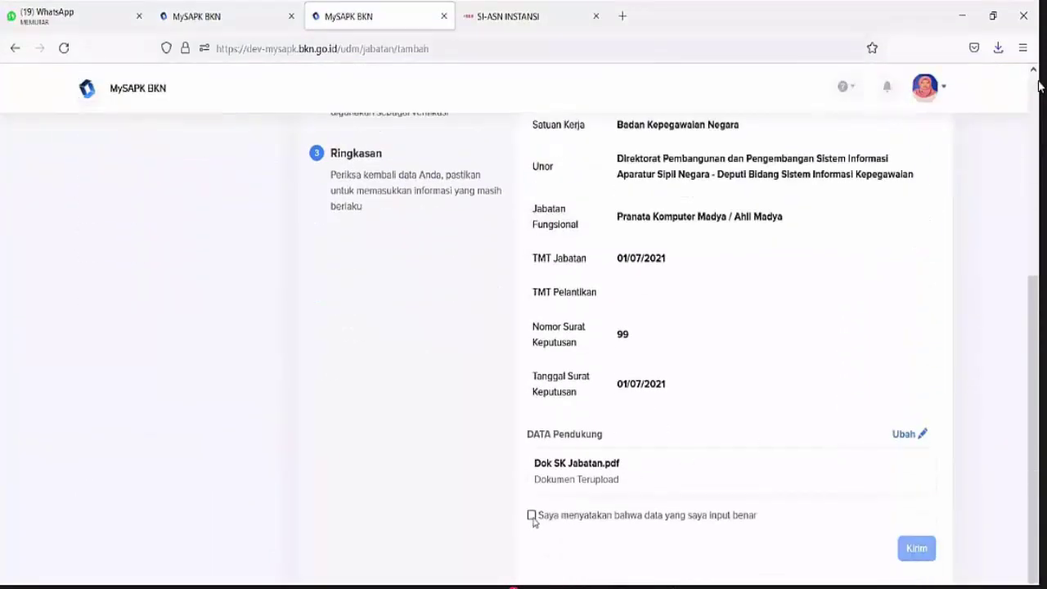
left_click(533, 516)
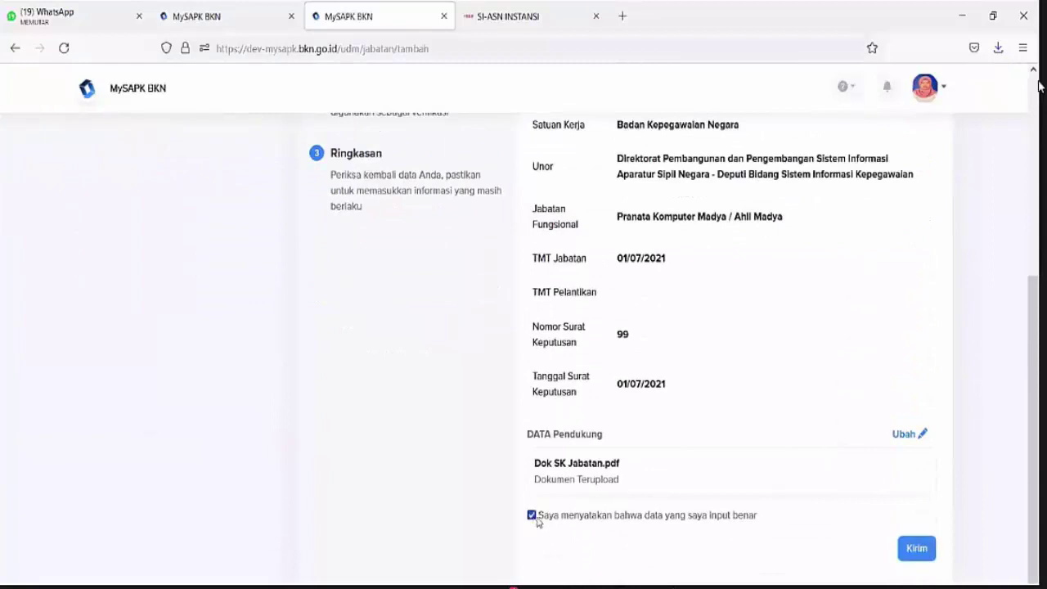
left_click(916, 549)
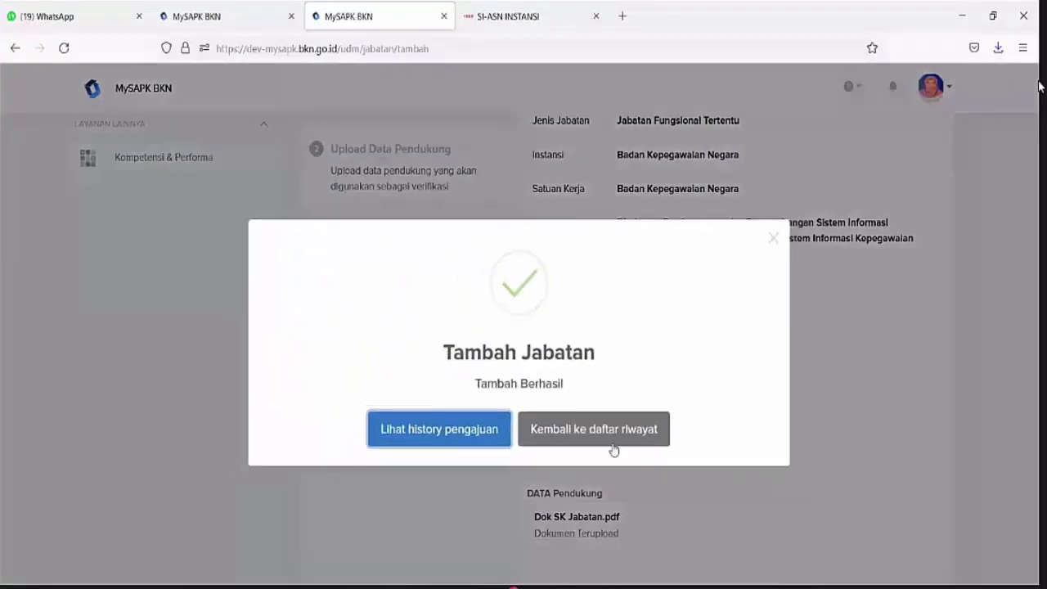
left_click(570, 429)
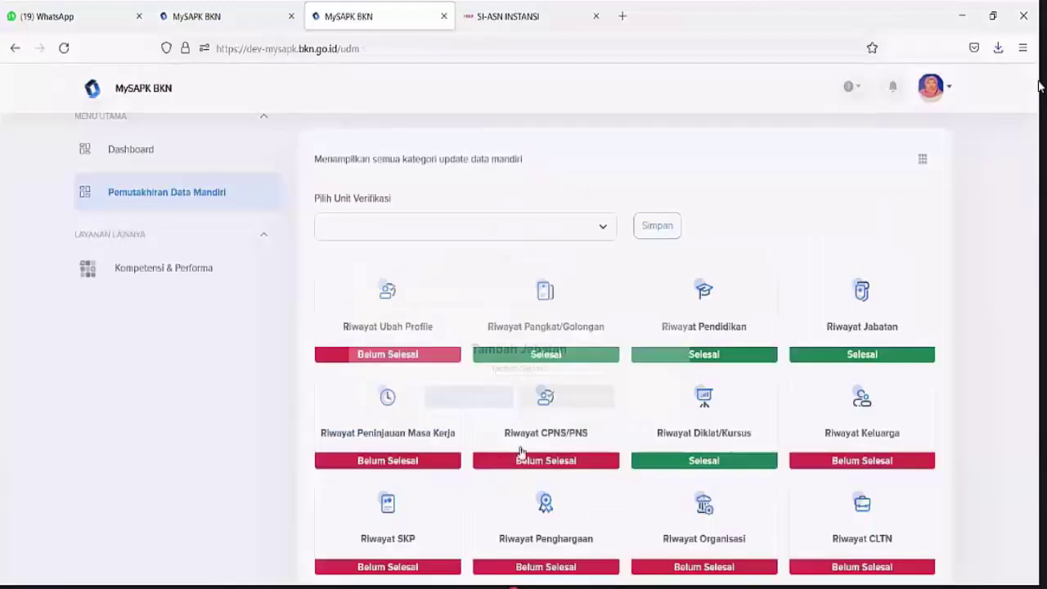
Check Riwayat Jabatan, then view the Jabatan submission's details in History Pengajuan and return
left_click(872, 426)
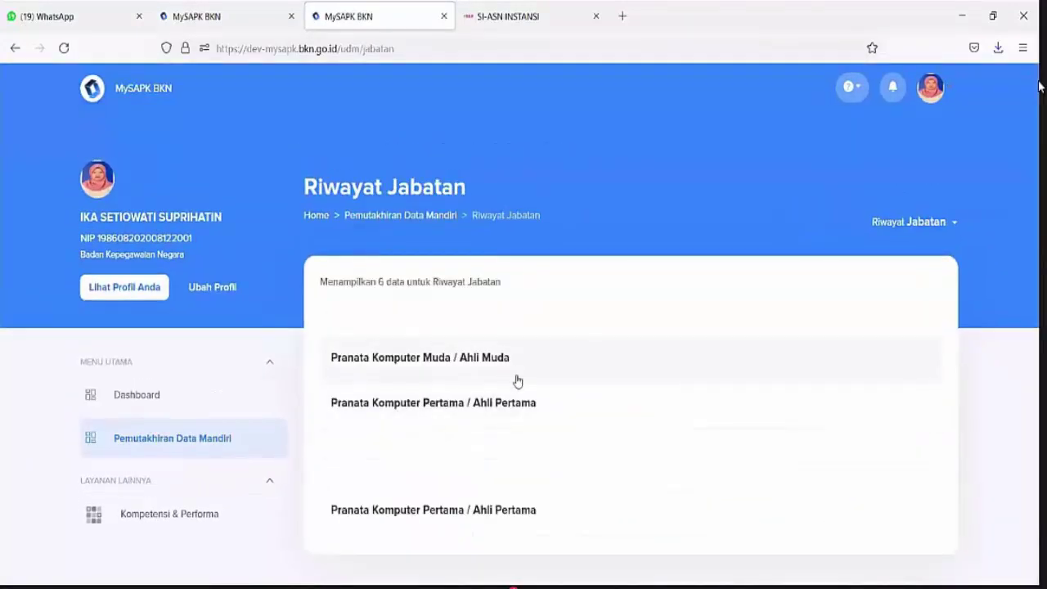
left_click(416, 215)
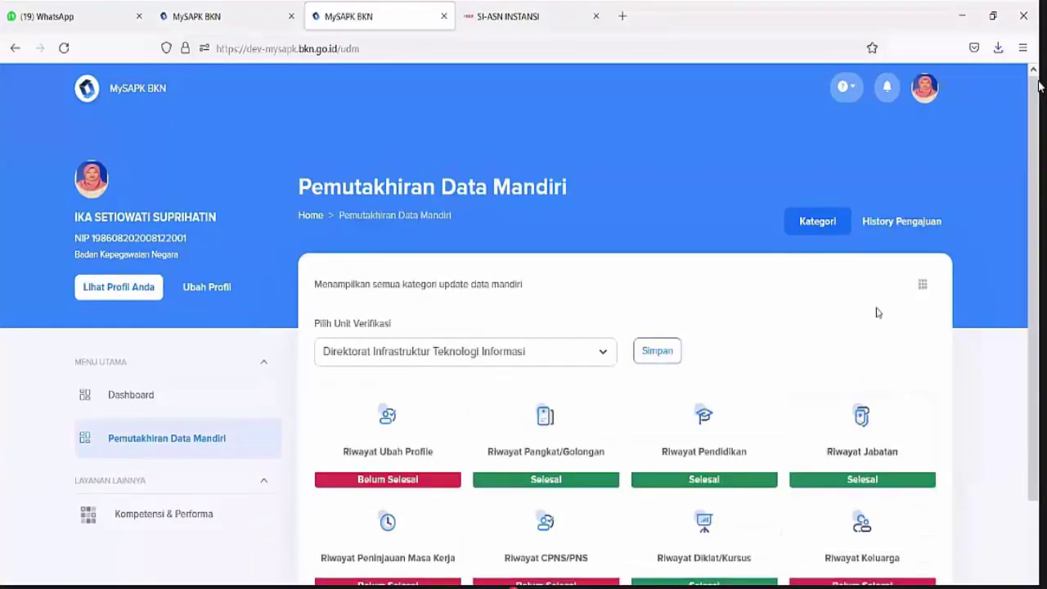
scroll(879, 245, "down", 2)
left_click(890, 146)
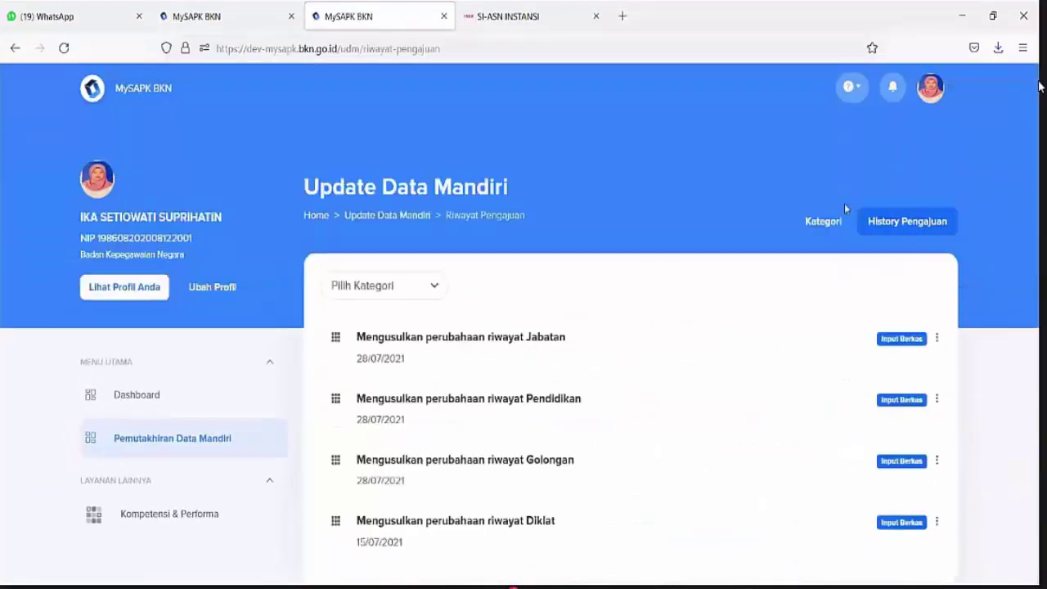
left_click(528, 356)
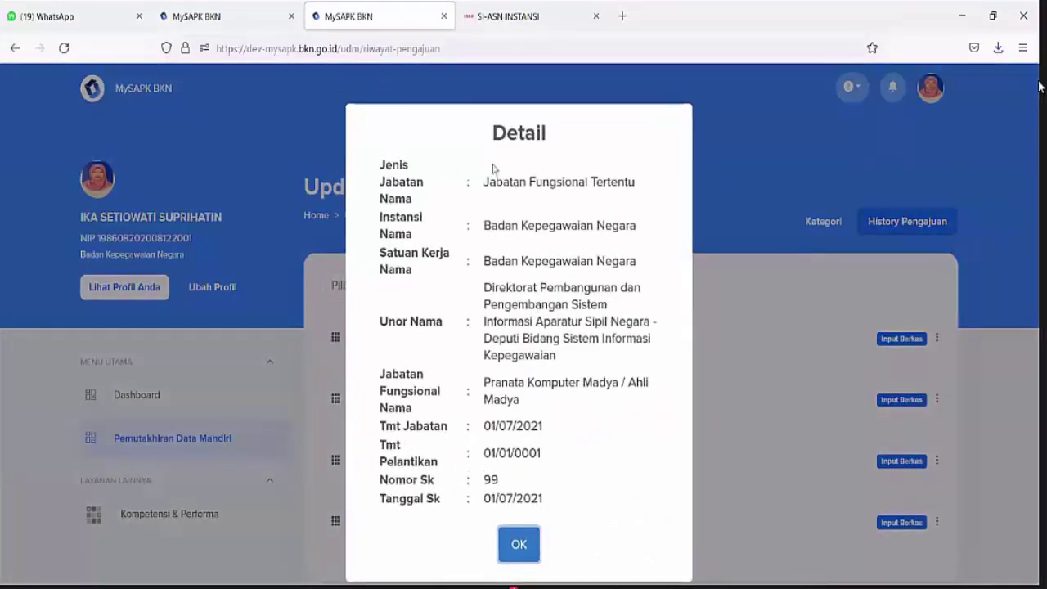
left_click_drag(484, 180, 706, 389)
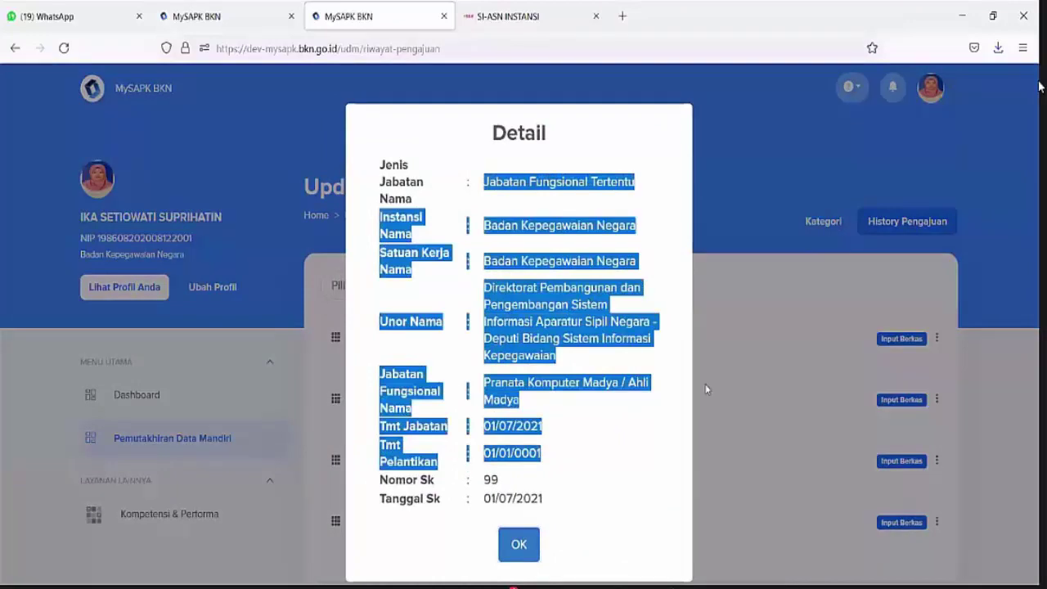
left_click(721, 363)
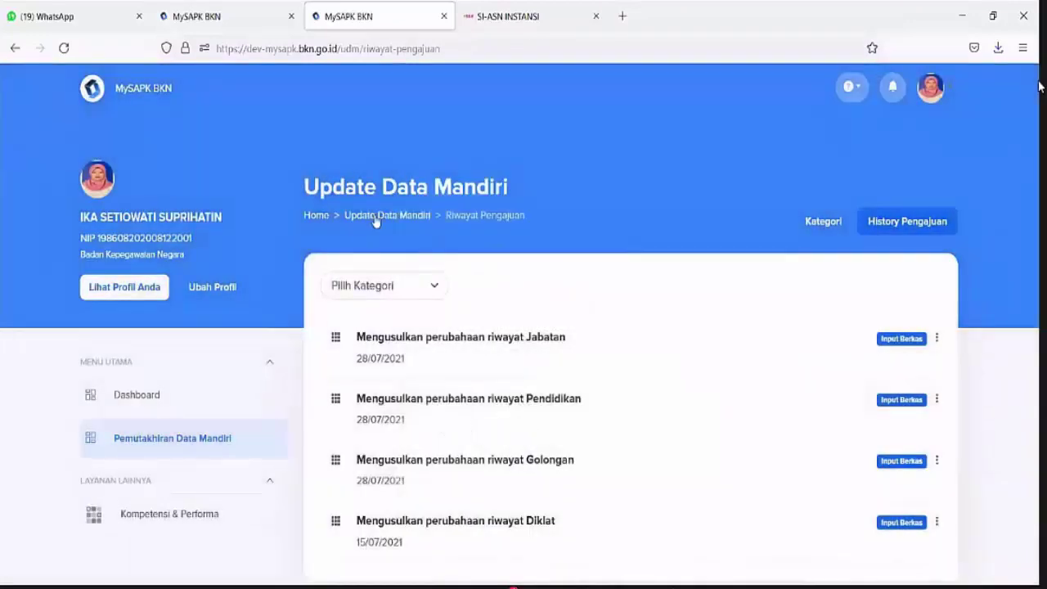
left_click(375, 215)
scroll(428, 352, "down", 3)
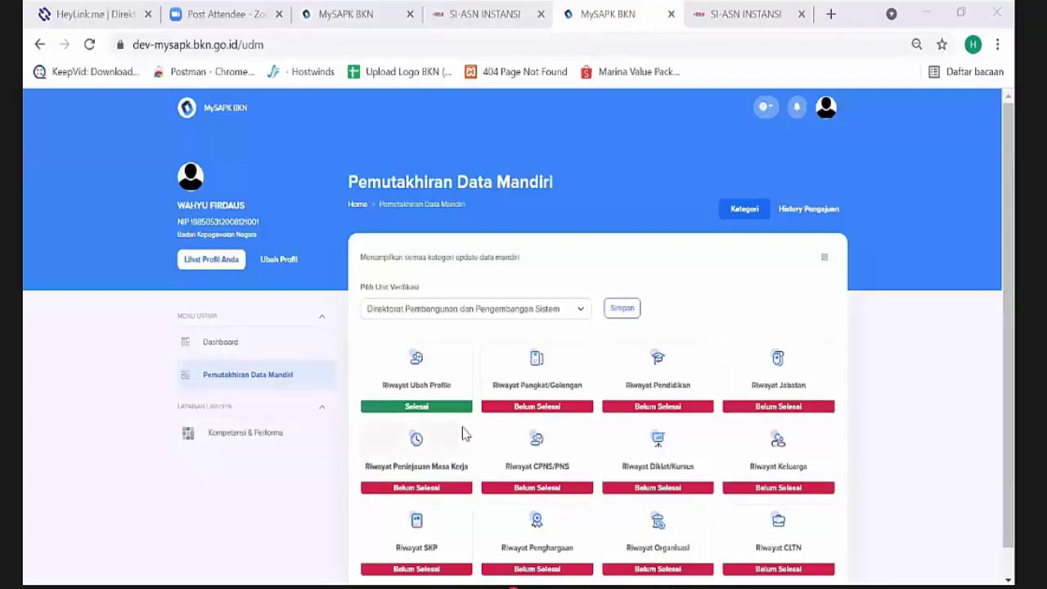
Open the Riwayat Peninjauan Masa Kerja card from the Pemutakhiran Data Mandiri categories
left_click(452, 473)
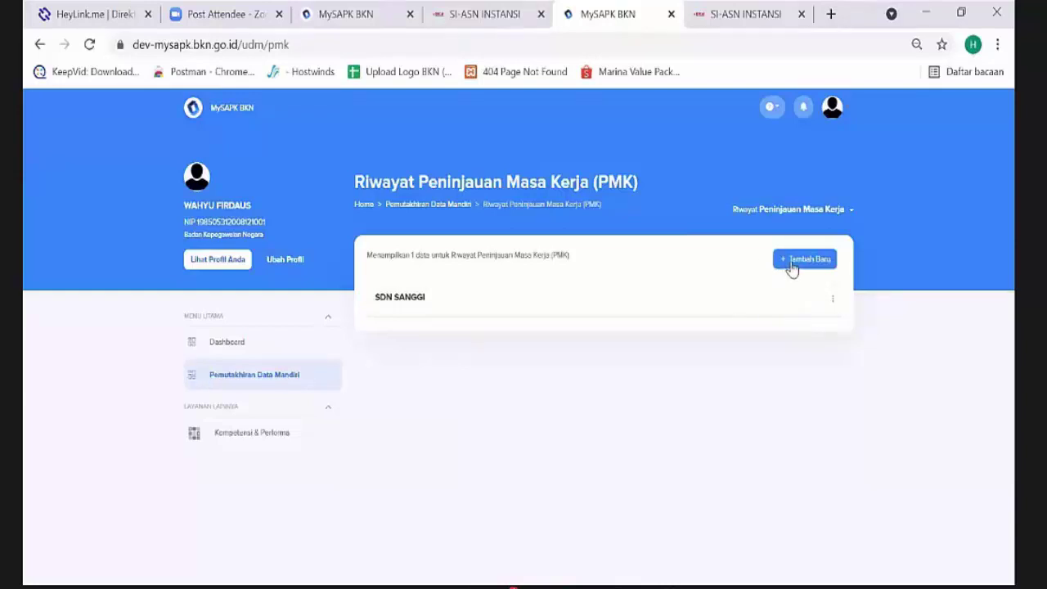
Open the SDN SANGGI PMK record for editing
left_click(833, 300)
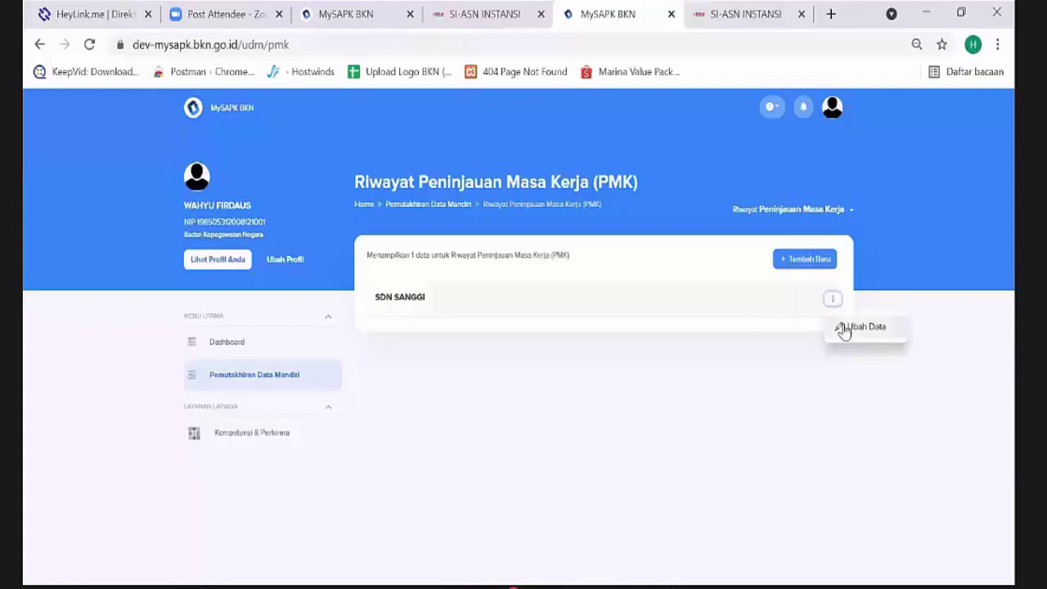
left_click(843, 330)
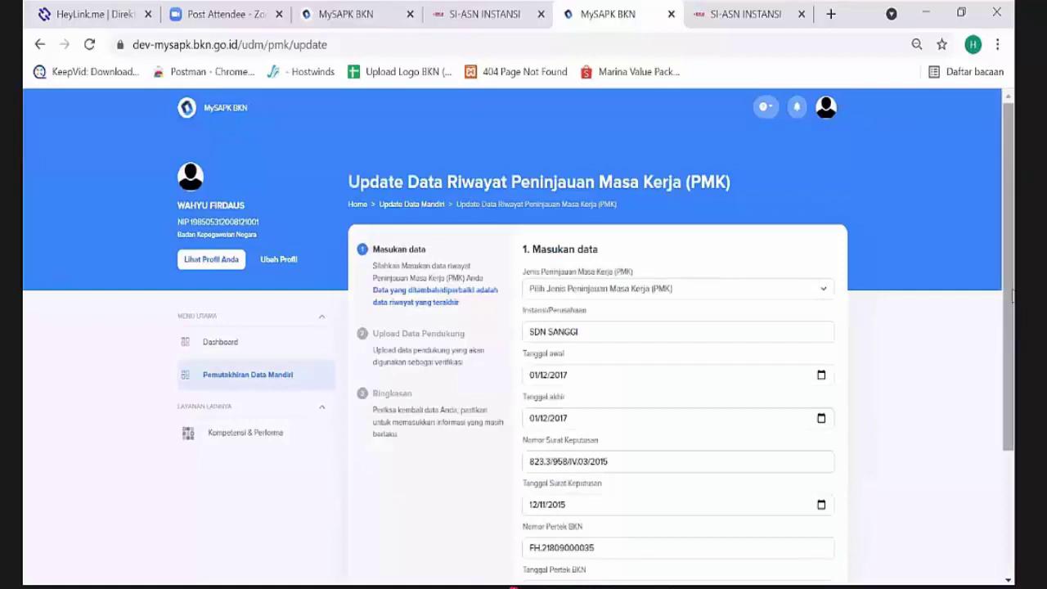
scroll(649, 172, "down", 2)
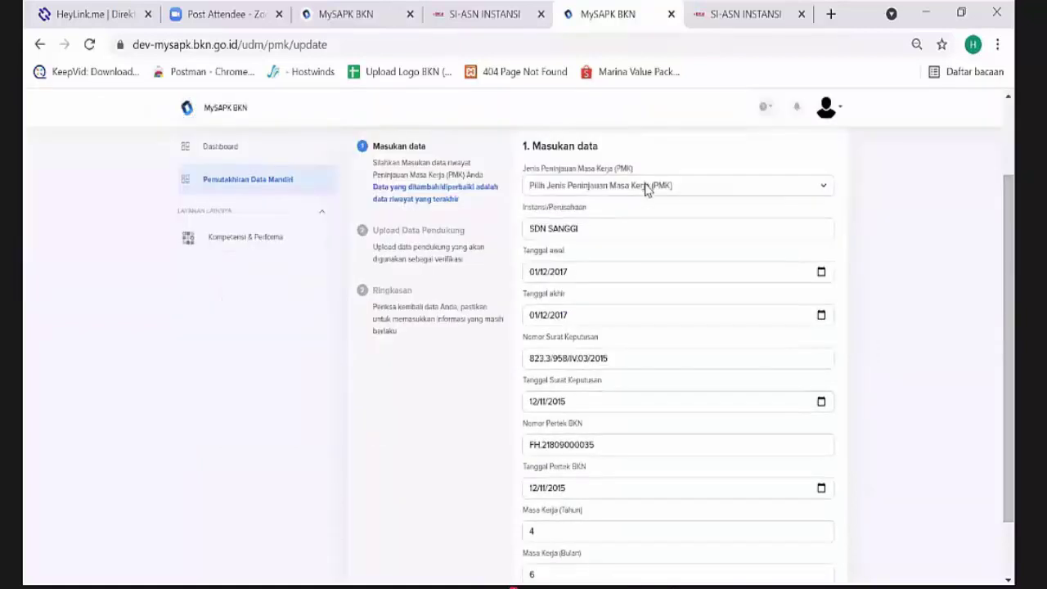
left_click(650, 188)
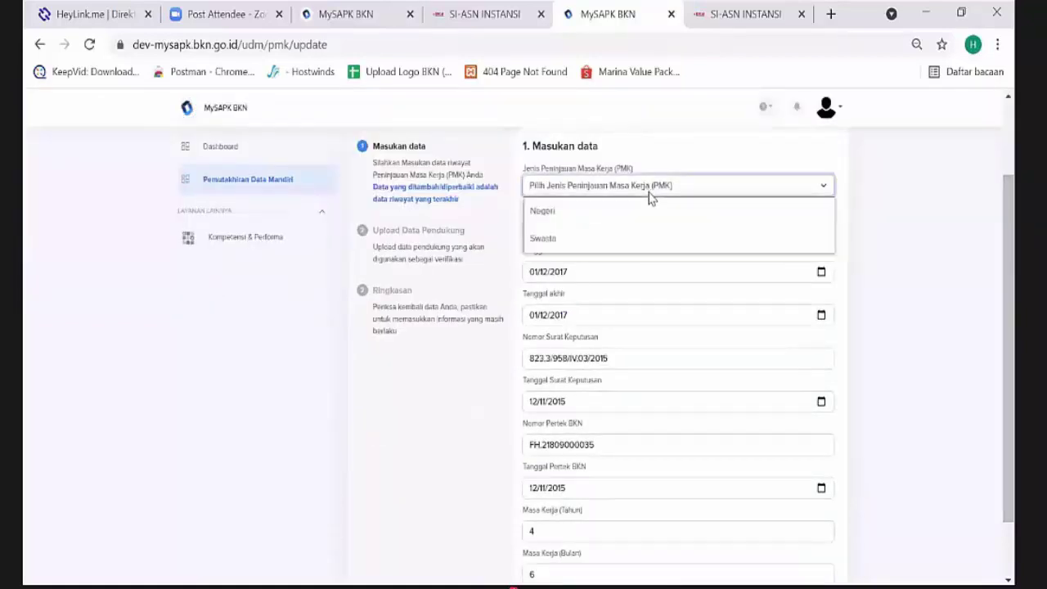
left_click(649, 192)
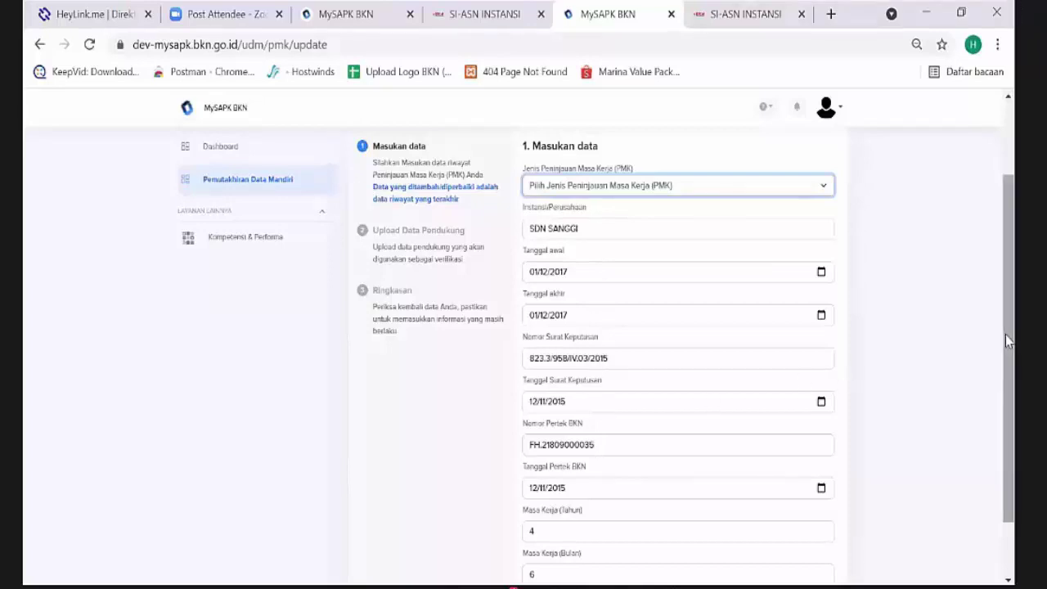
After the validation error on continuing, set Jenis Peninjauan Masa Kerja to Negeri
scroll(1010, 393, "down", 2)
scroll(1006, 363, "up", 1)
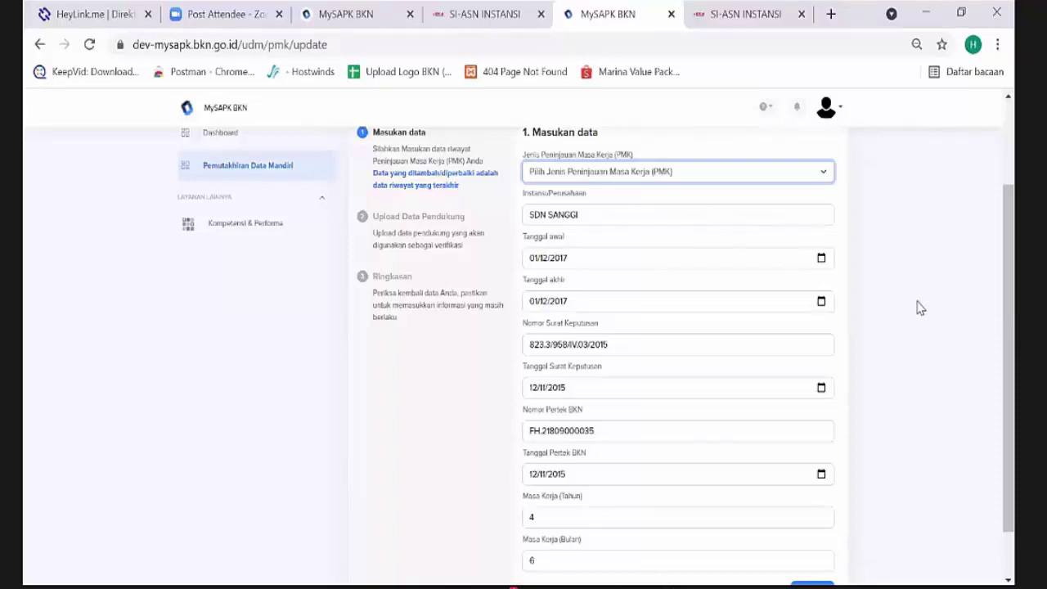
scroll(816, 544, "down", 1)
left_click(812, 534)
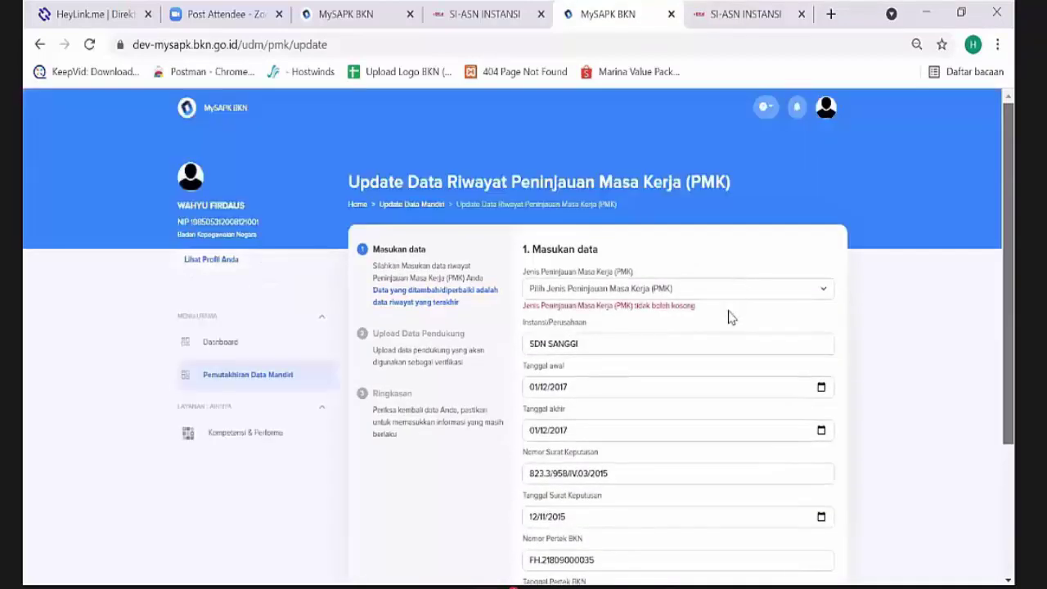
left_click(730, 311)
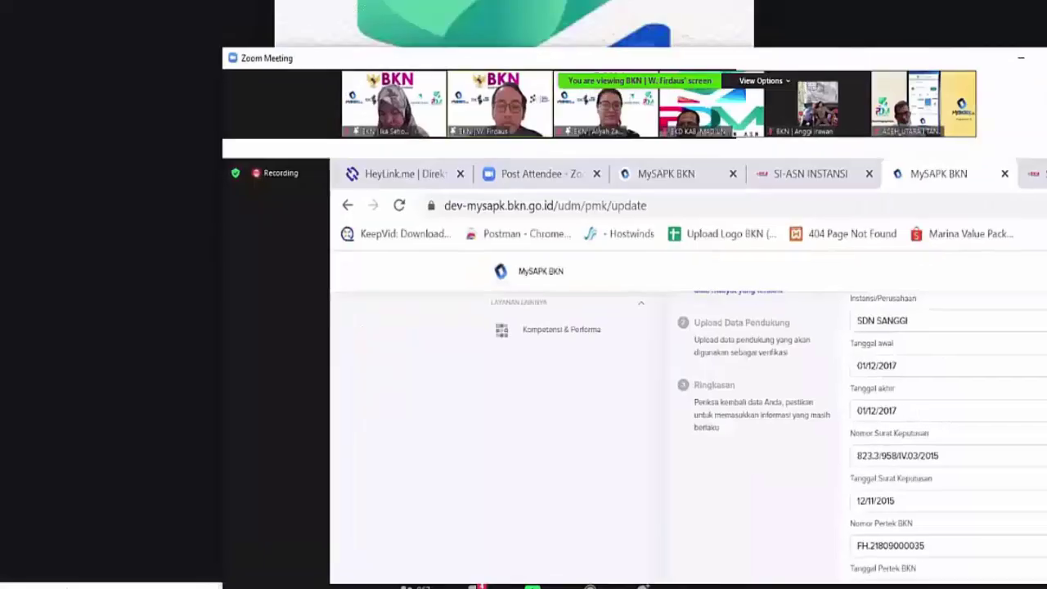
scroll(734, 472, "down", 2)
scroll(975, 500, "up", 2)
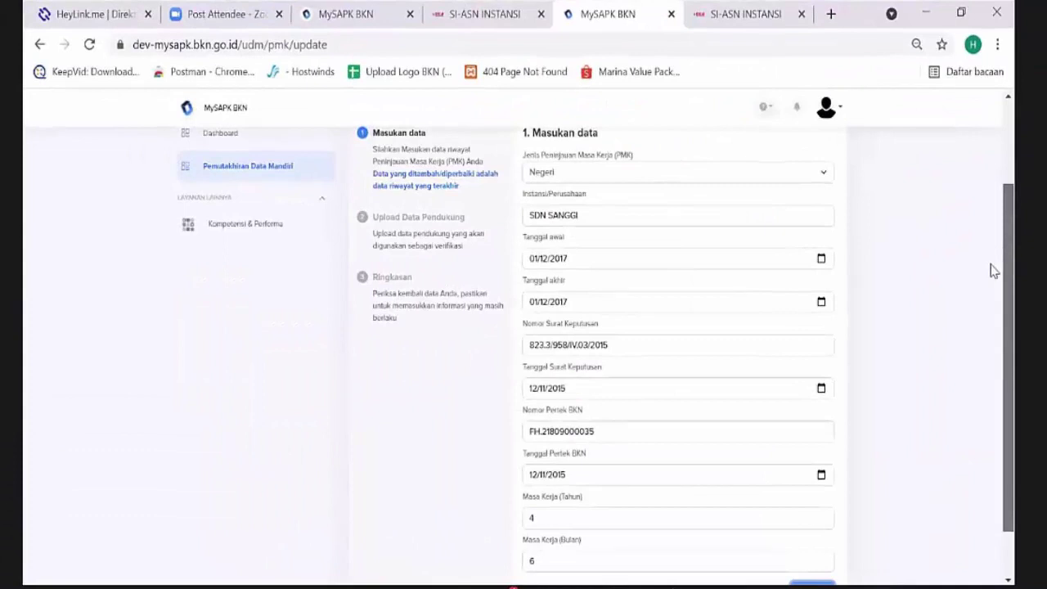
scroll(994, 271, "up", 2)
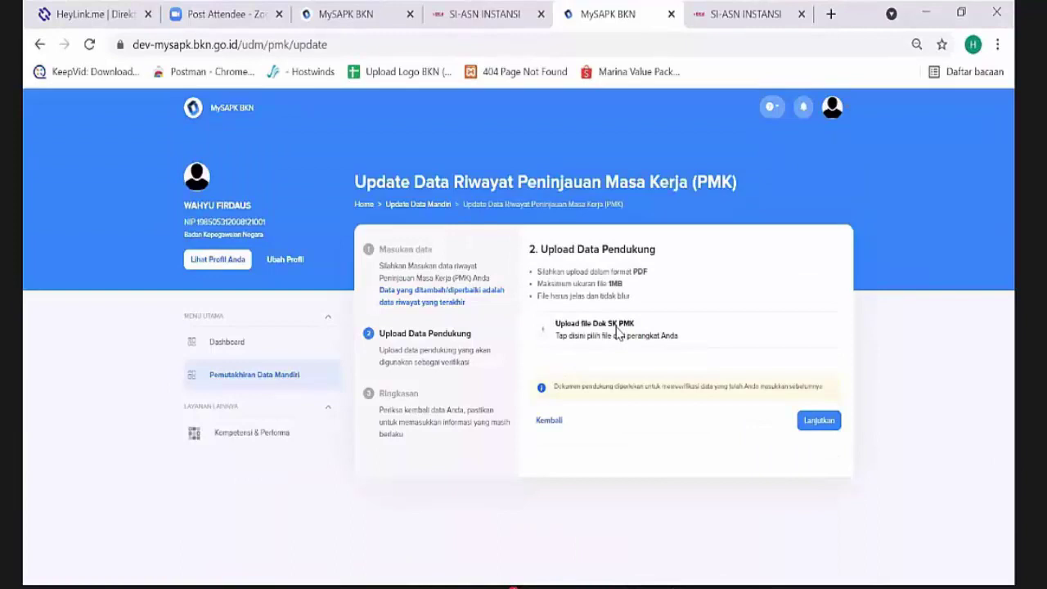
Pick Dok SK PMK.pdf in the Upload file Dok SK PMK area
left_click(619, 333)
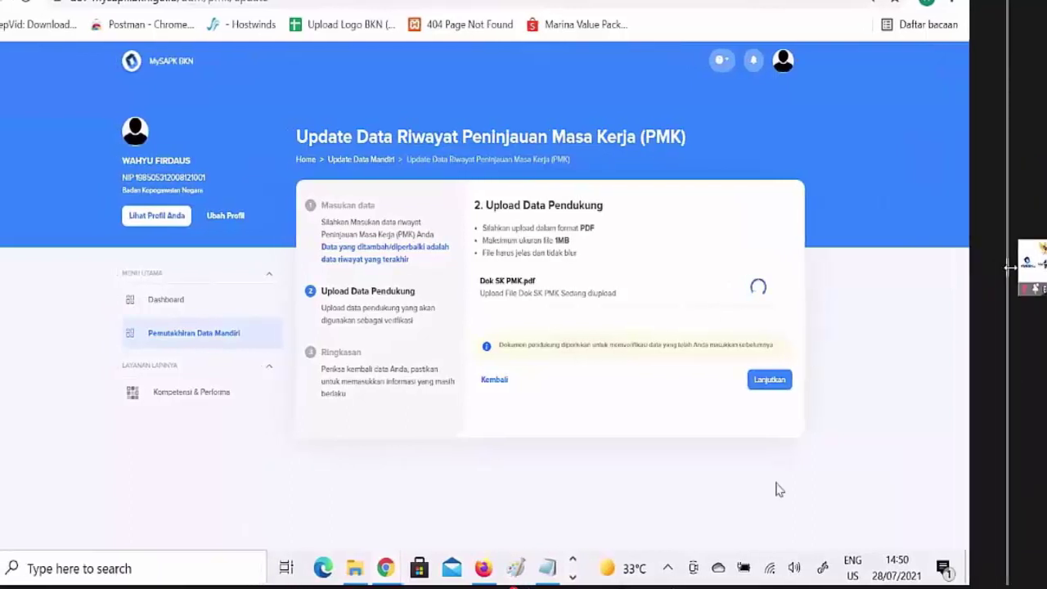
left_click(772, 572)
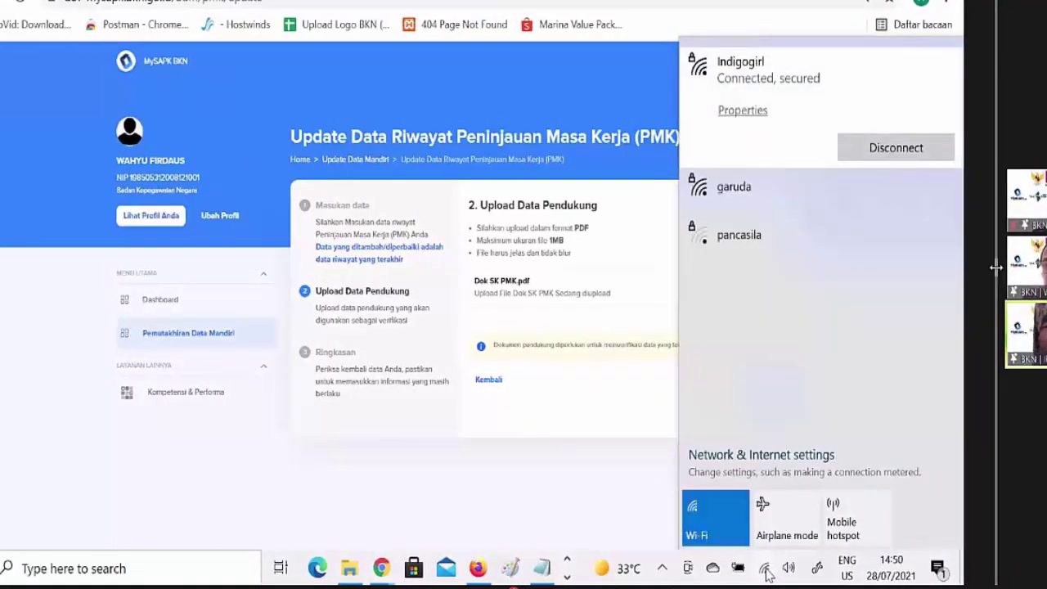
left_click(766, 571)
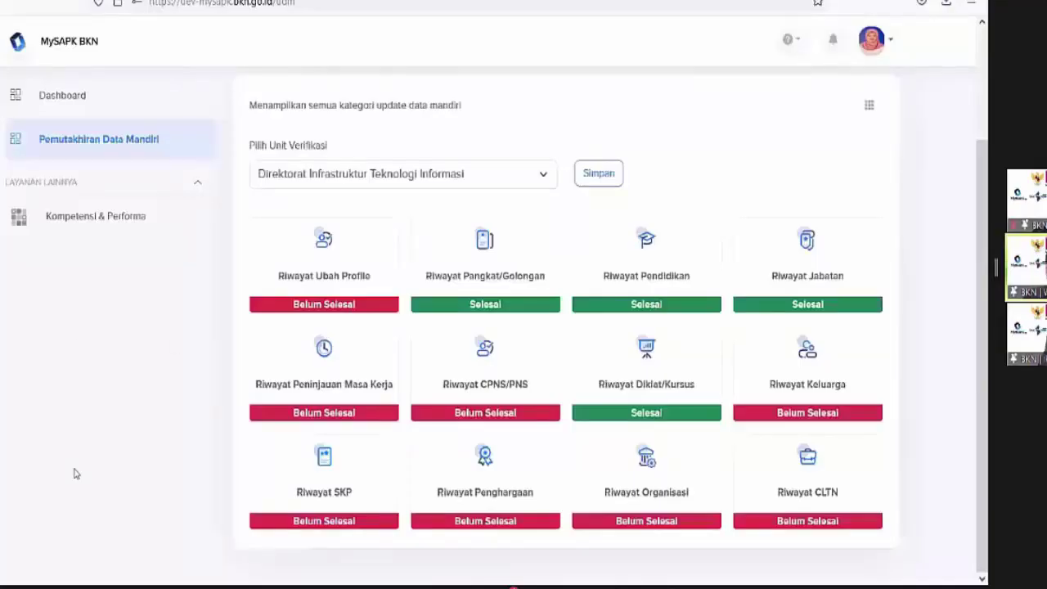
Open the Riwayat Peninjauan Masa Kerja card and choose 'Saya tidak ada data pmk'
left_click(334, 381)
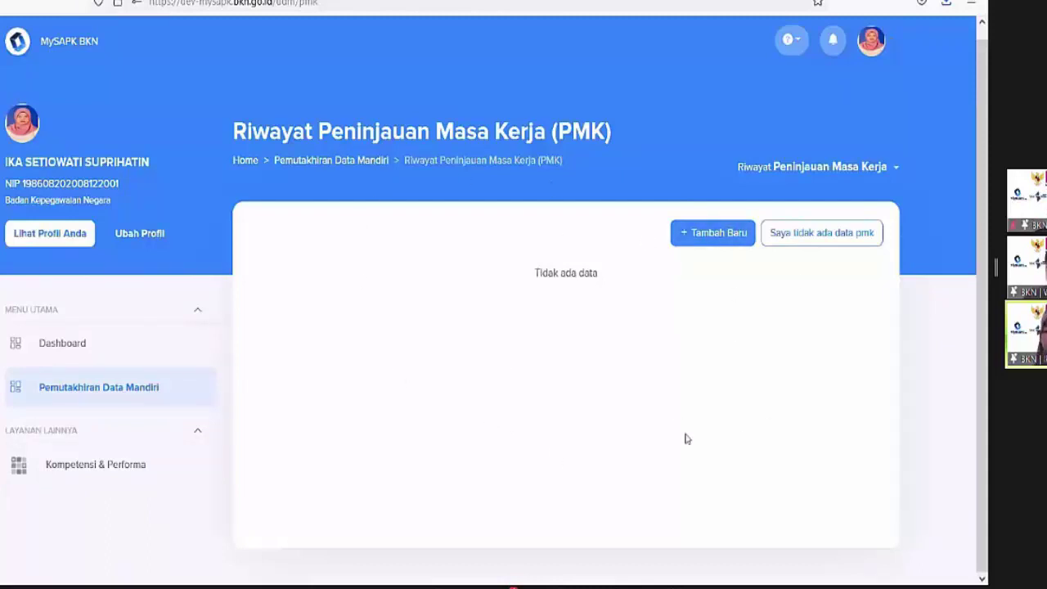
left_click(777, 238)
Start a new PMK record and set its review type to Negeri
left_click(693, 233)
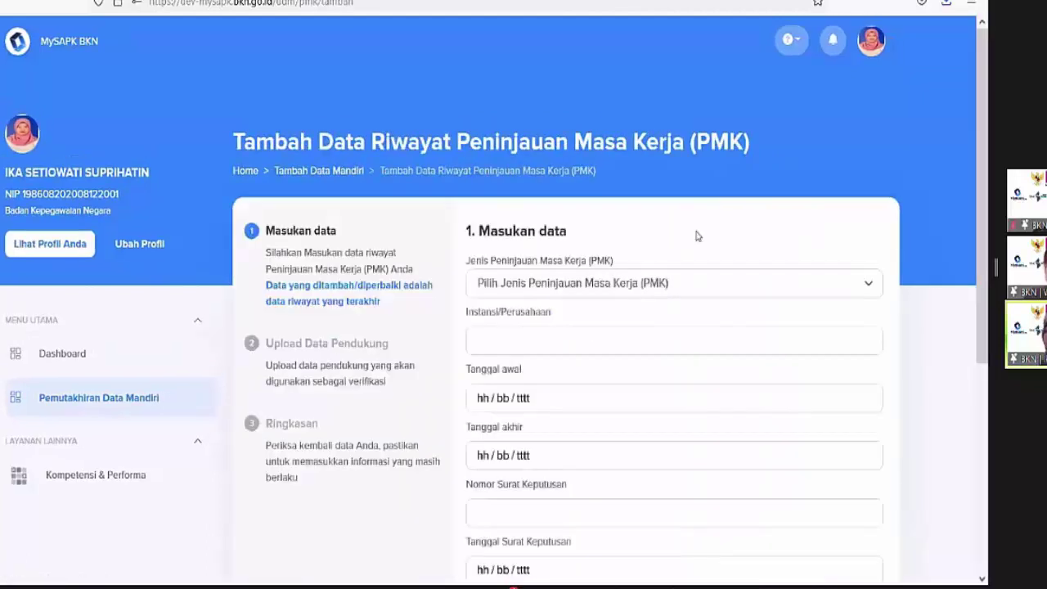
scroll(695, 236, "down", 3)
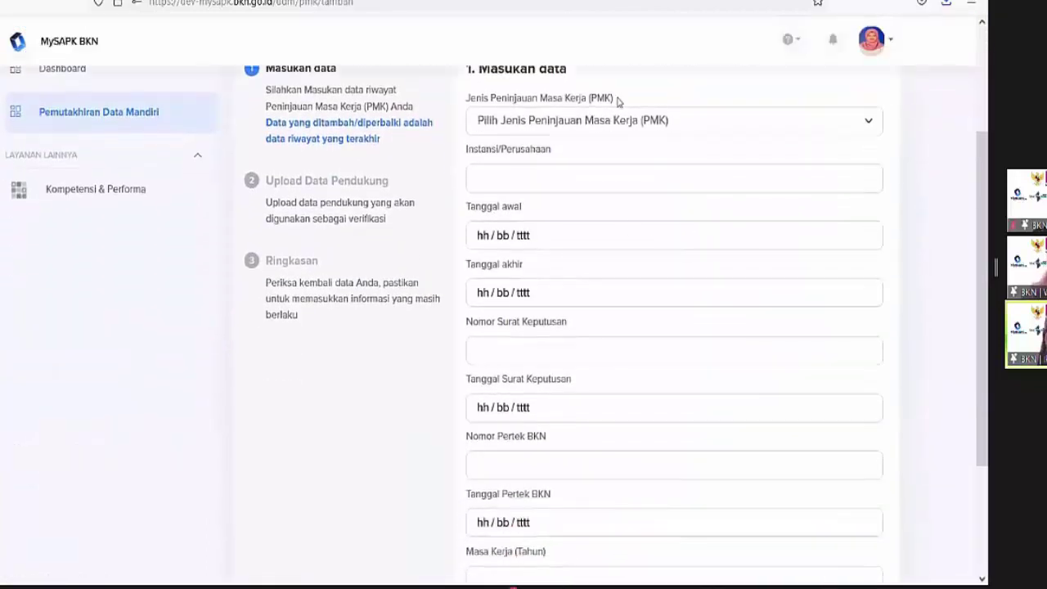
left_click(623, 121)
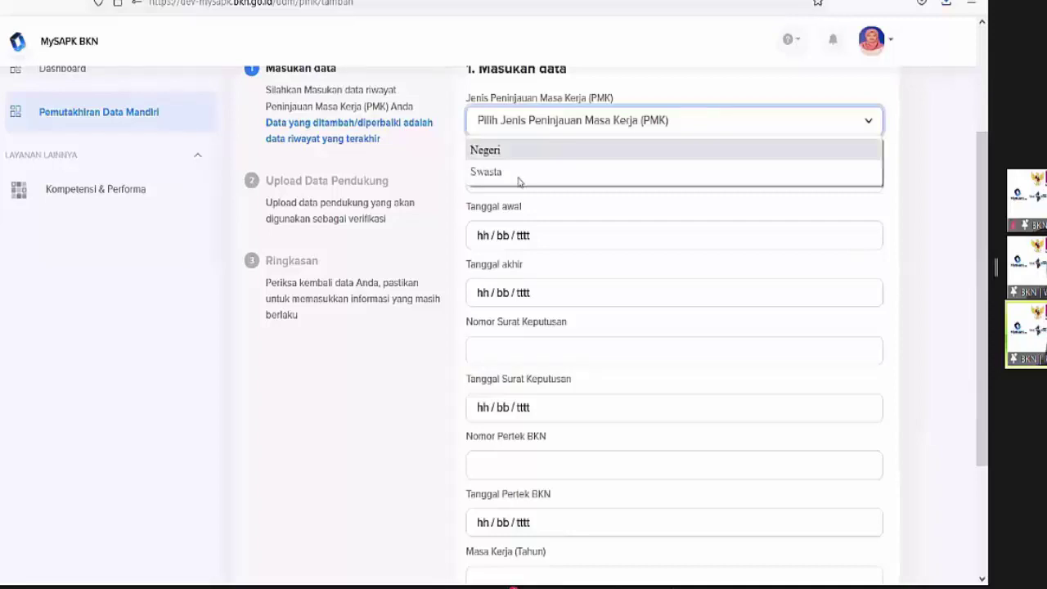
left_click(515, 152)
scroll(502, 196, "down", 2)
scroll(501, 197, "down", 1)
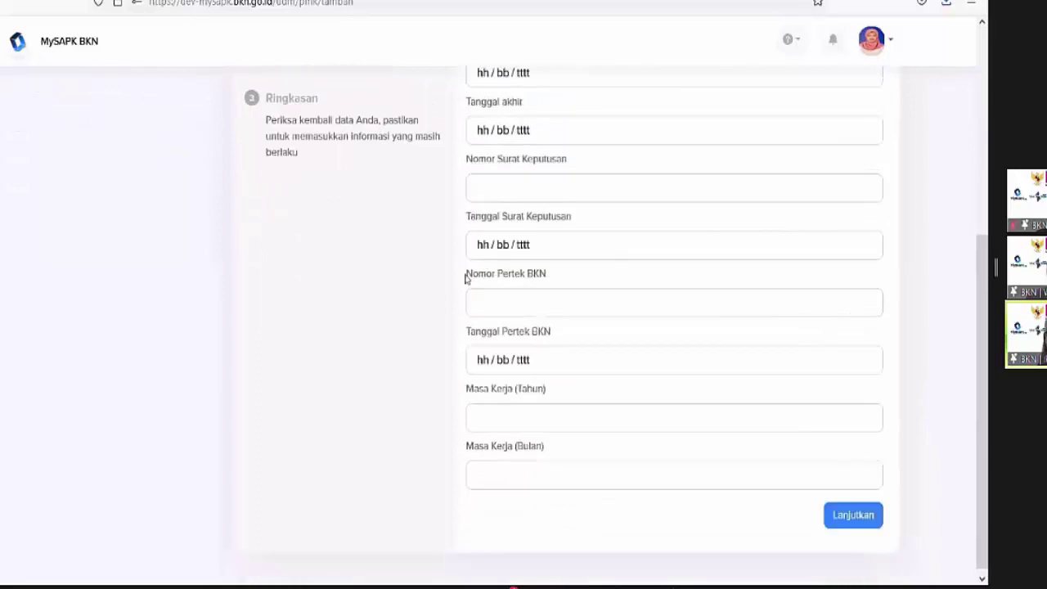
left_click_drag(475, 276, 577, 286)
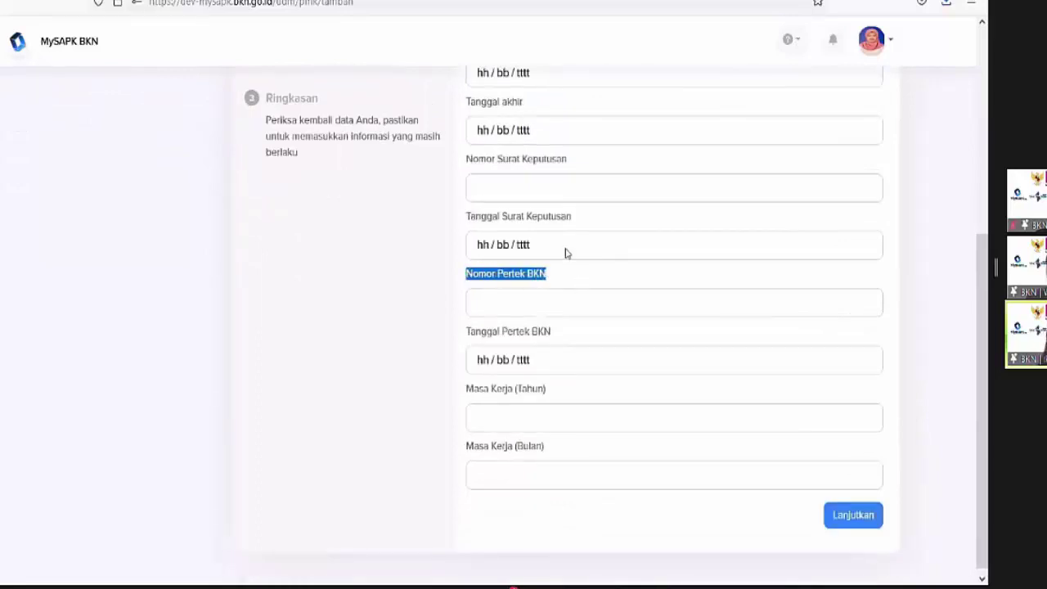
left_click_drag(473, 169, 591, 171)
scroll(591, 177, "up", 1)
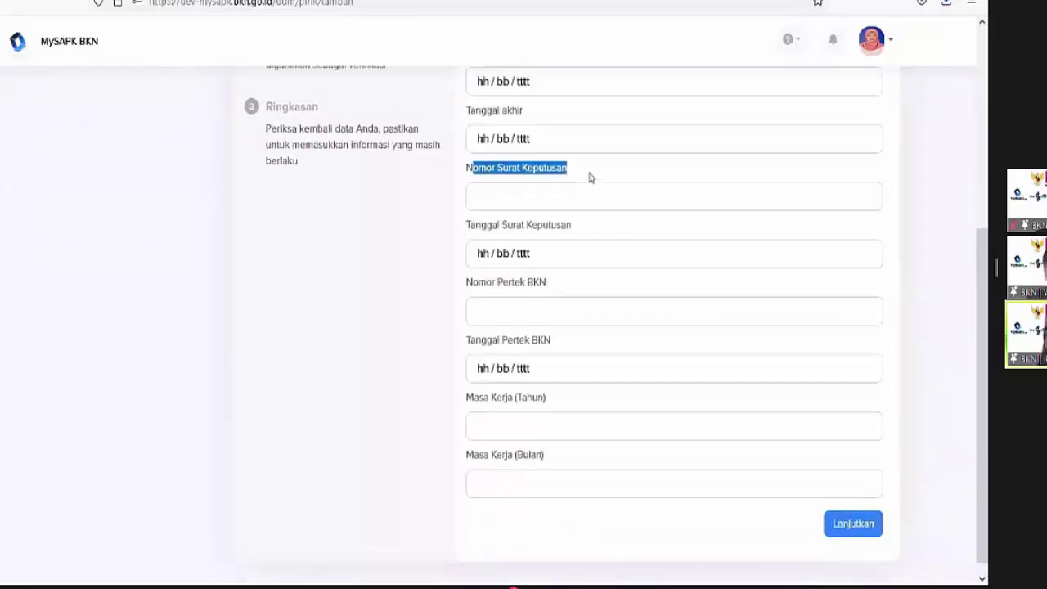
scroll(590, 177, "up", 3)
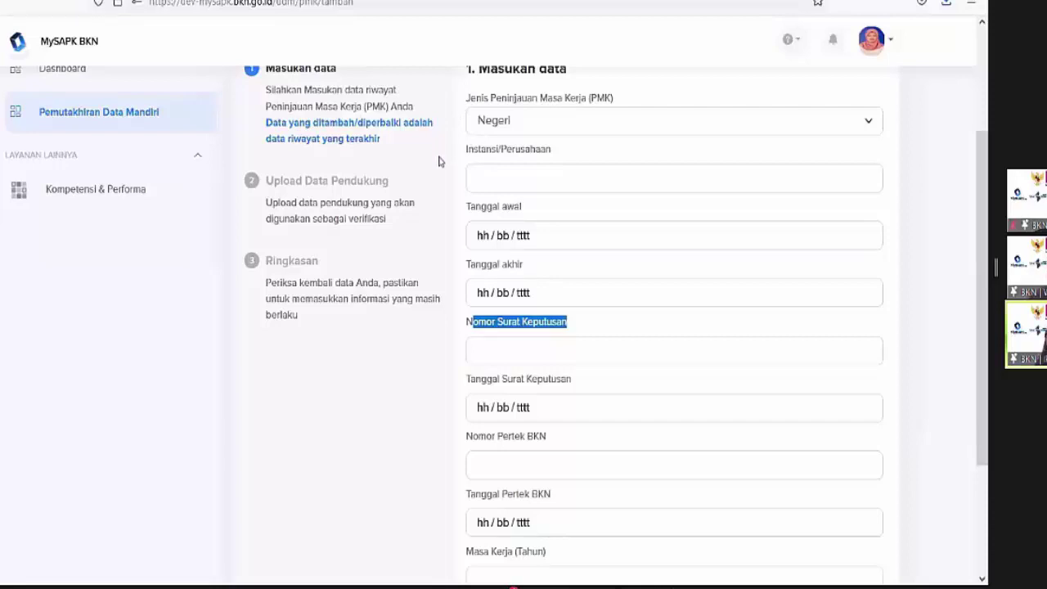
Enter Instansi BKD Jabar, start and end dates 1 July 2021, and SK number 99 dated 1 July 2021
left_click(505, 172)
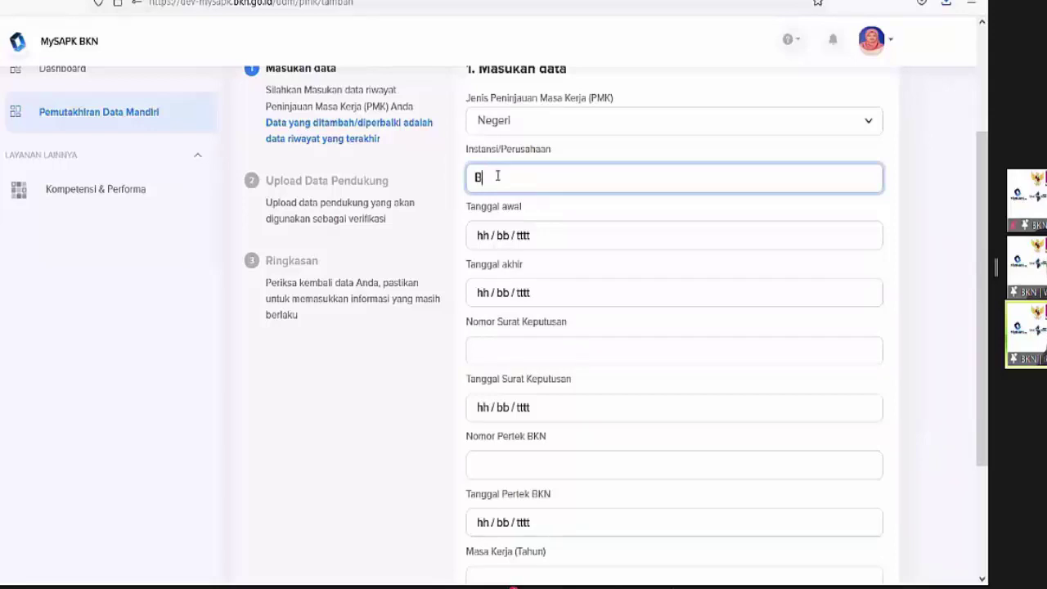
type("BKD Jabar")
left_click(561, 240)
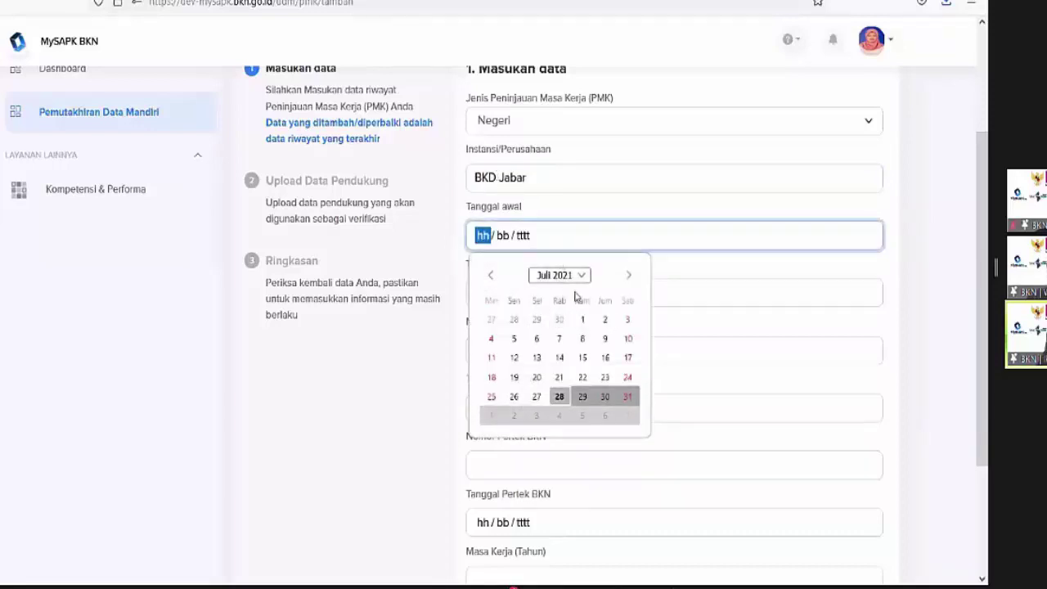
left_click(583, 319)
left_click(537, 296)
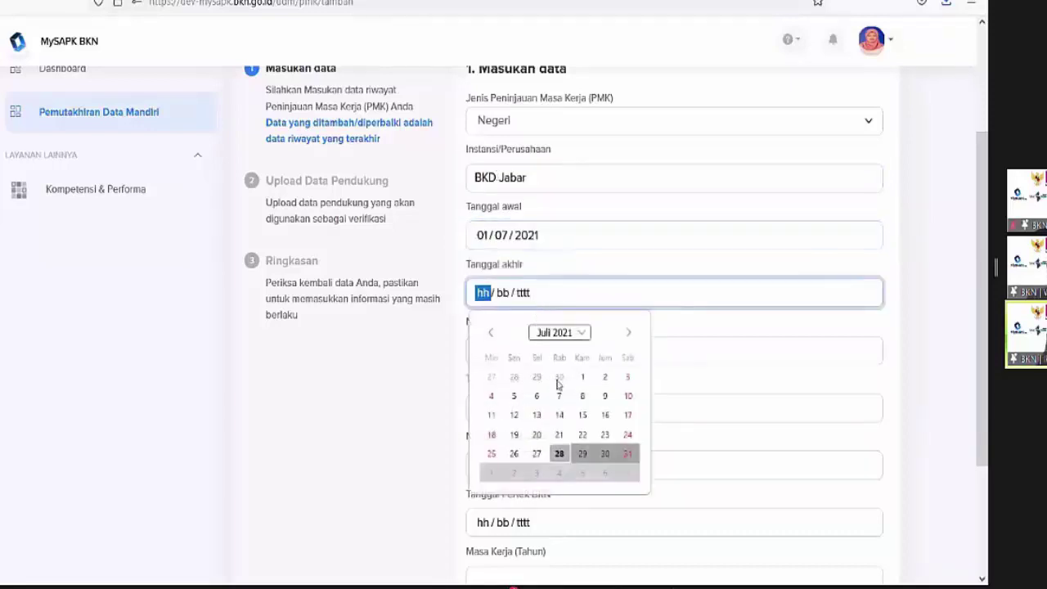
left_click(581, 377)
left_click(552, 352)
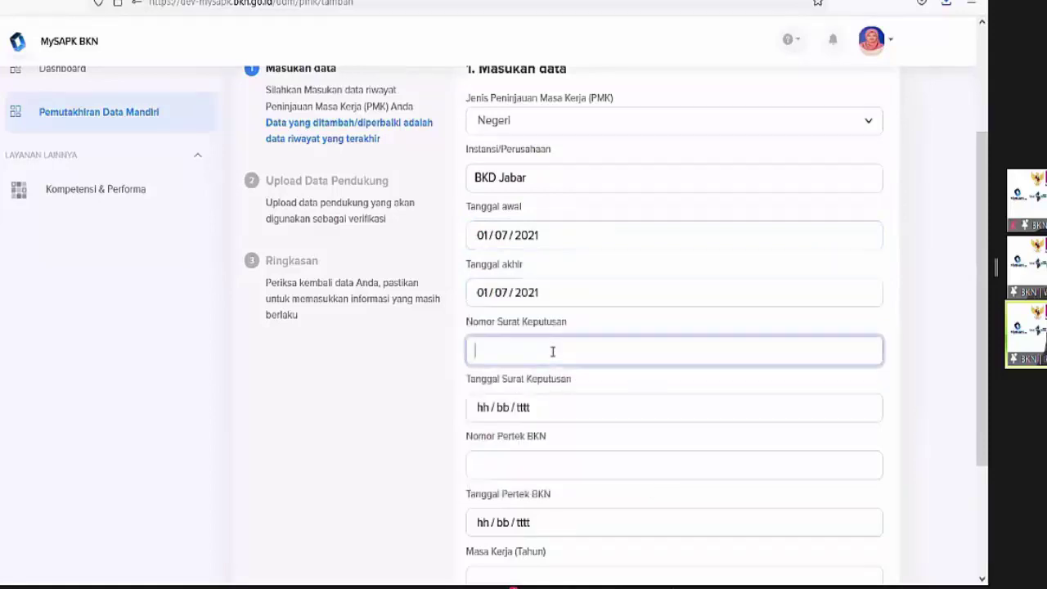
type("99")
left_click(546, 406)
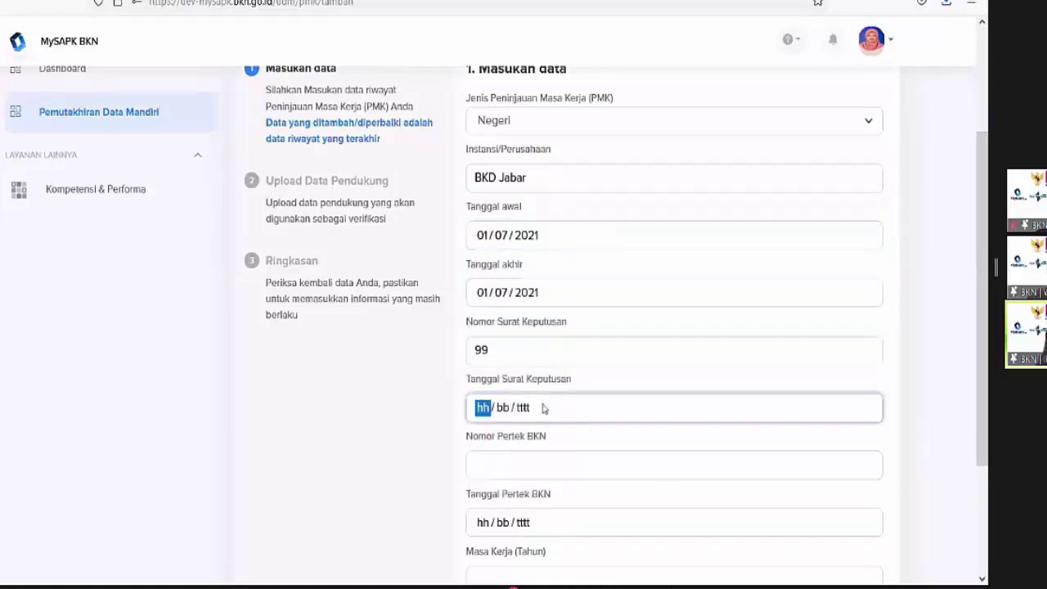
left_click(581, 271)
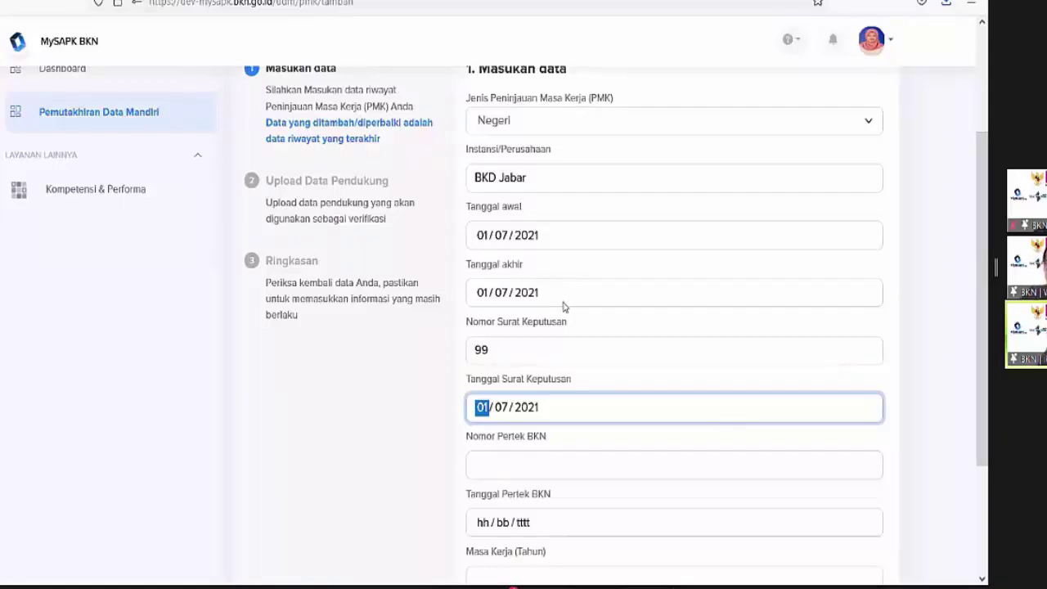
Enter Pertek BKN 88 dated 7 July 2021 and masa kerja 8 years 0 months, then continue
scroll(554, 359, "down", 1)
left_click(522, 381)
type("8")
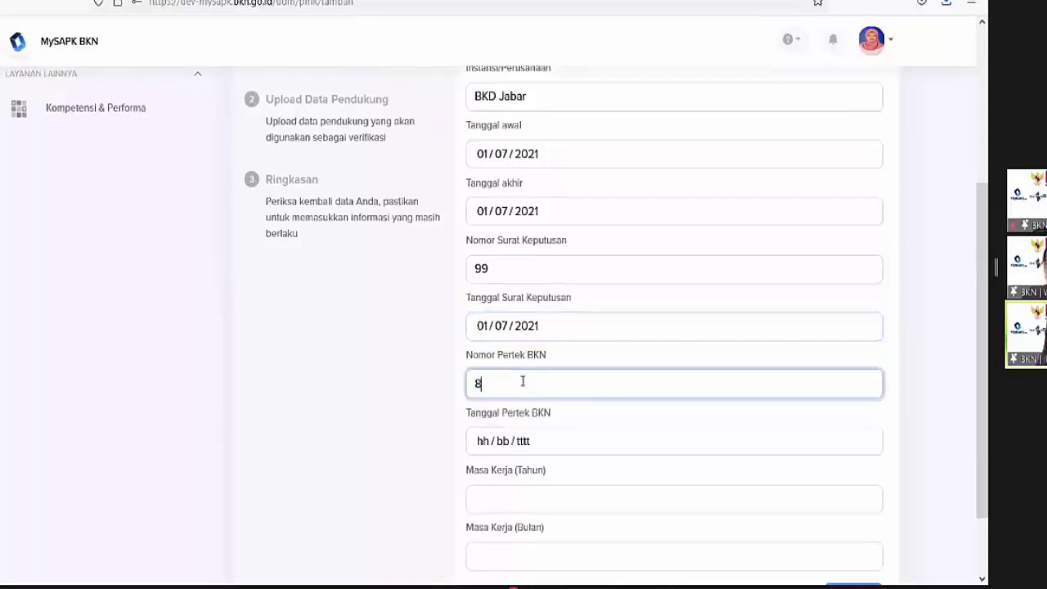
type("8")
left_click(481, 446)
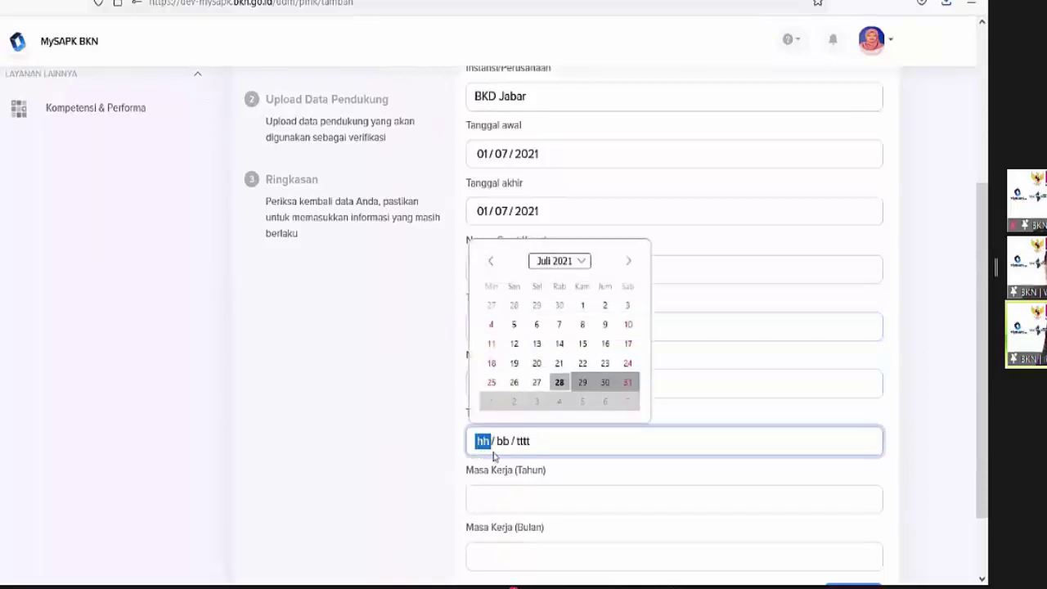
left_click(560, 323)
left_click(524, 498)
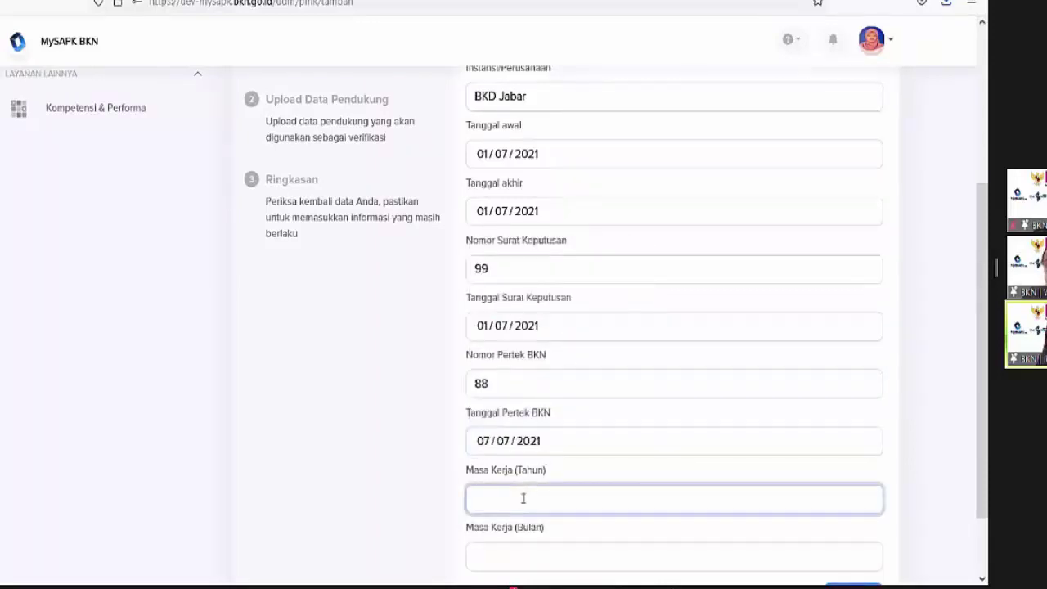
type("8")
left_click(516, 553)
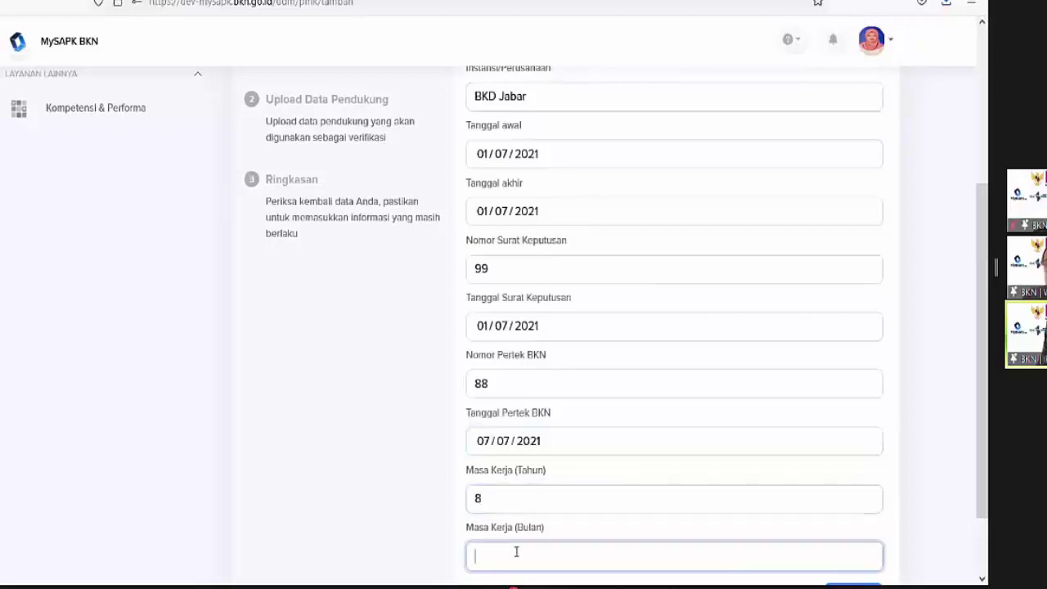
type("0")
scroll(537, 542, "down", 2)
left_click(859, 515)
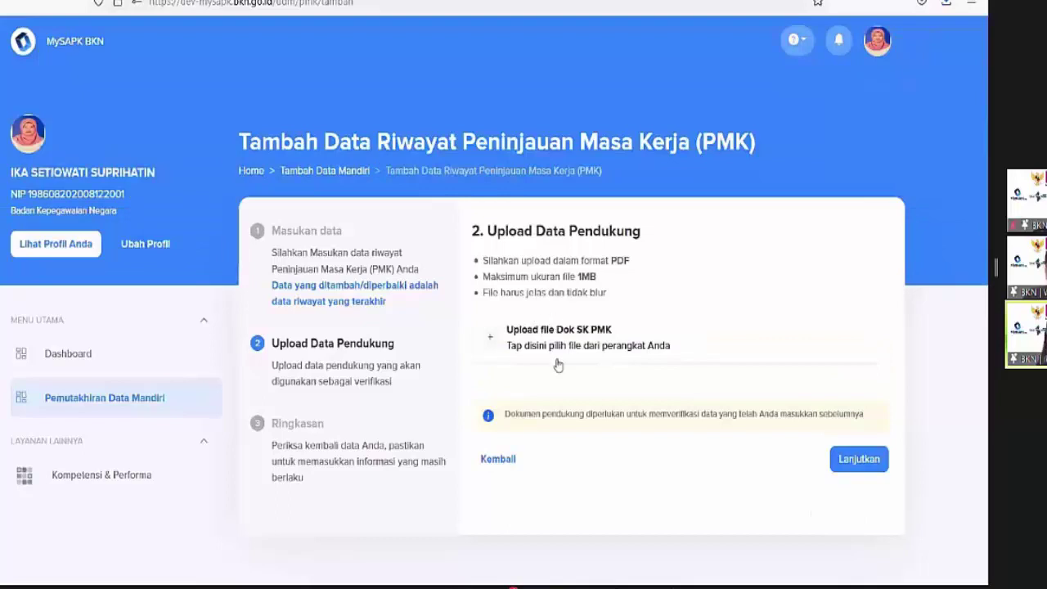
Upload Dok SK PMK.pdf as the SK PMK supporting document
left_click(557, 337)
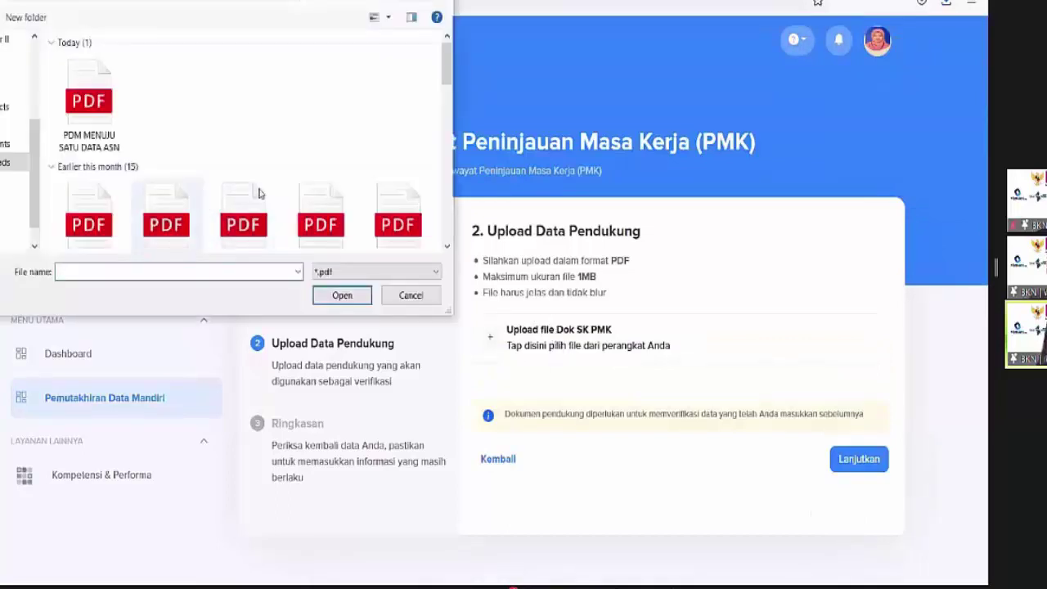
scroll(306, 126, "down", 3)
left_click(321, 81)
left_click(358, 297)
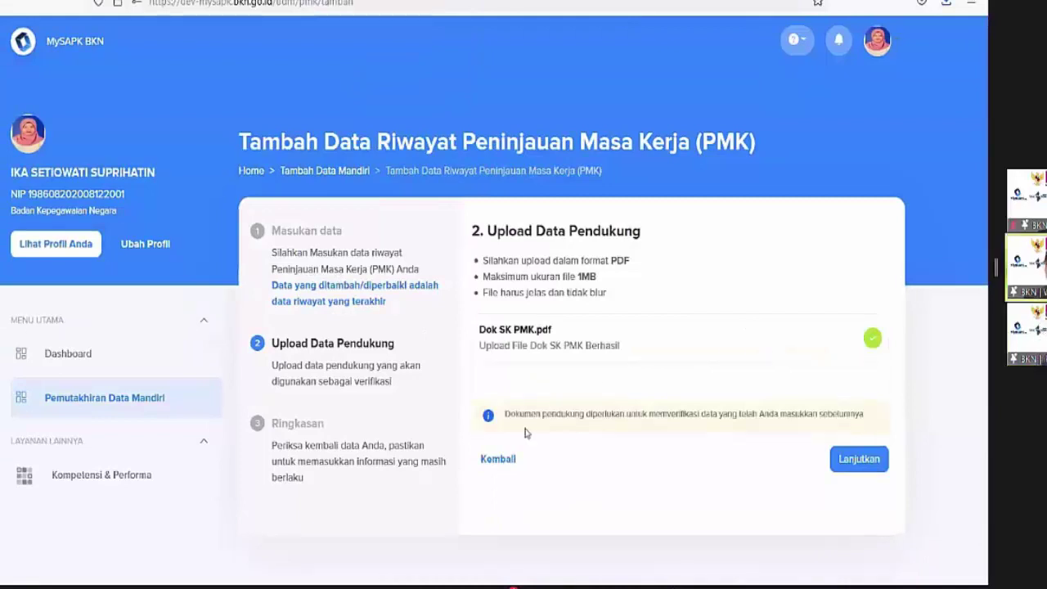
Confirm the data is correct, submit the PMK record with Kirim, and return to the list
left_click(870, 462)
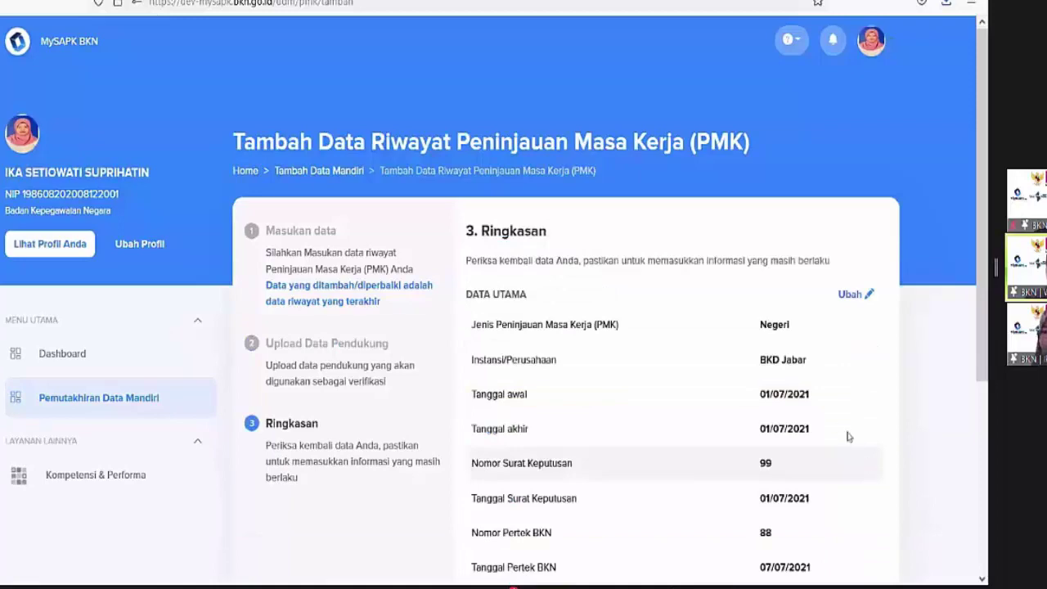
scroll(805, 414, "down", 3)
scroll(789, 417, "down", 3)
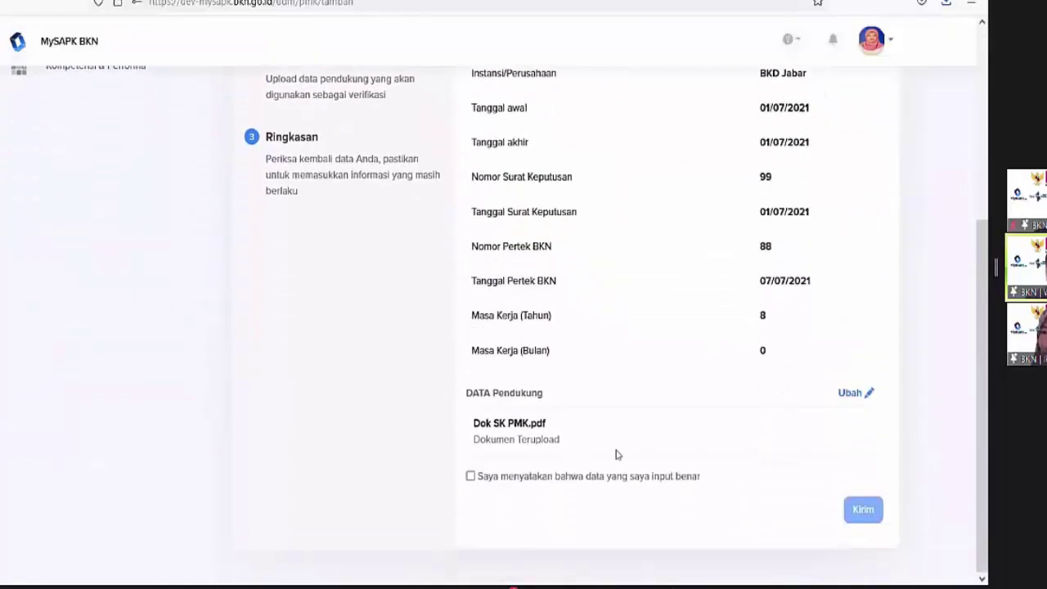
scroll(509, 439, "up", 1)
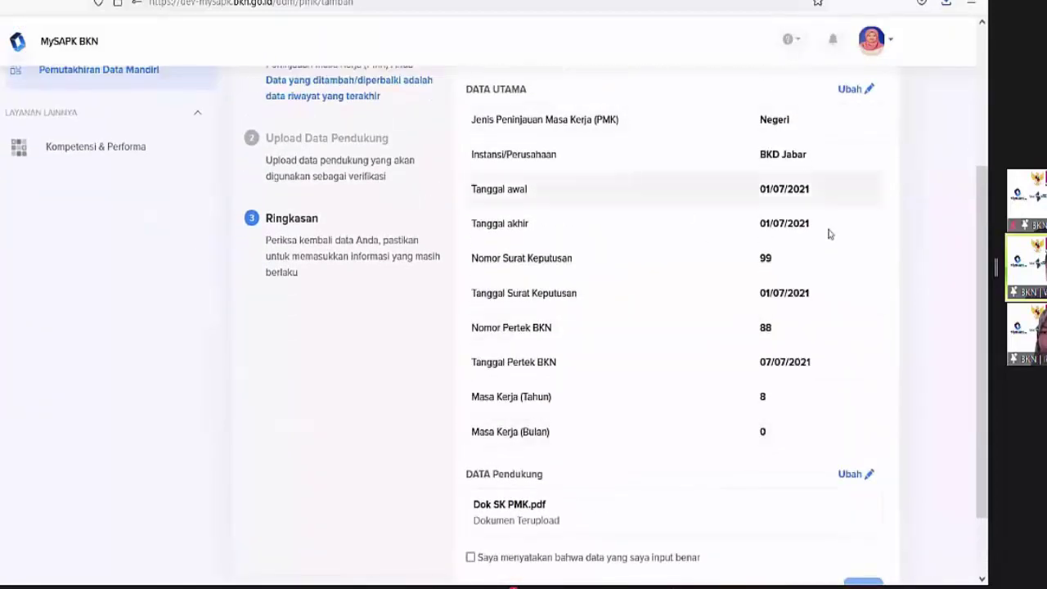
left_click(470, 557)
scroll(640, 484, "down", 1)
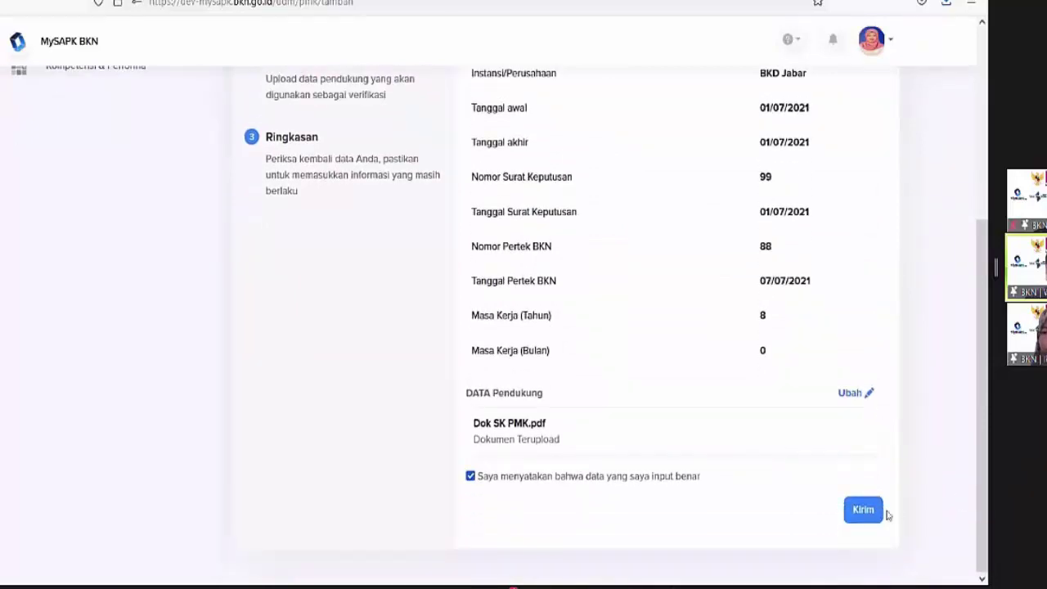
left_click(851, 512)
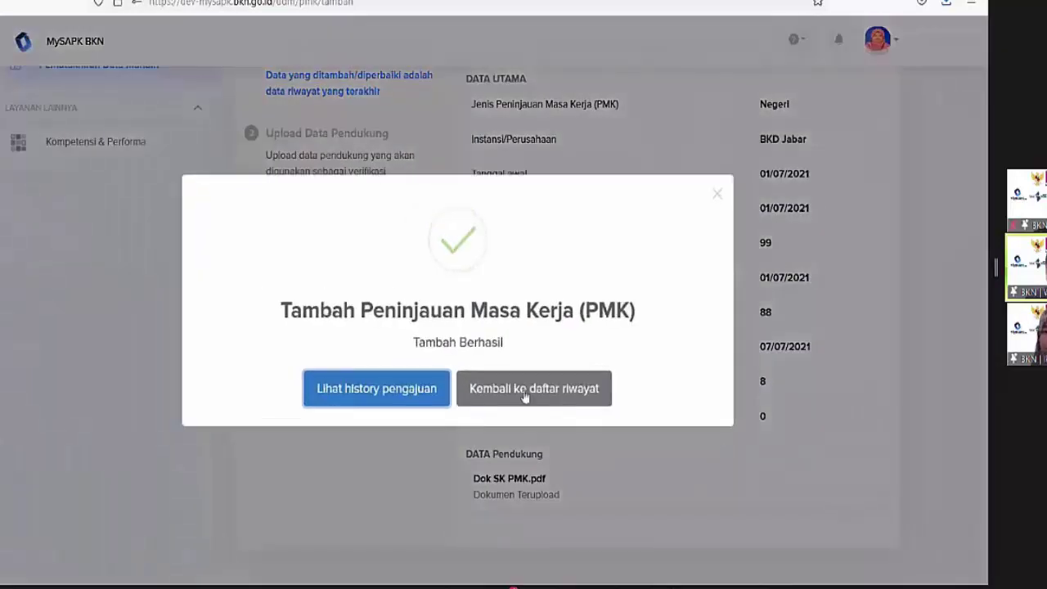
left_click(533, 389)
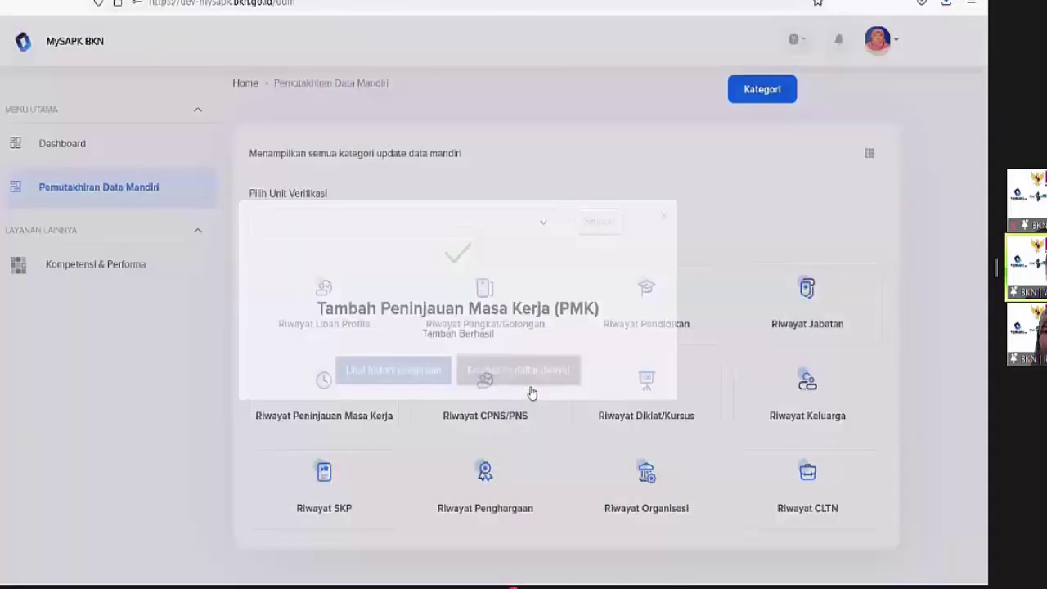
left_click(344, 499)
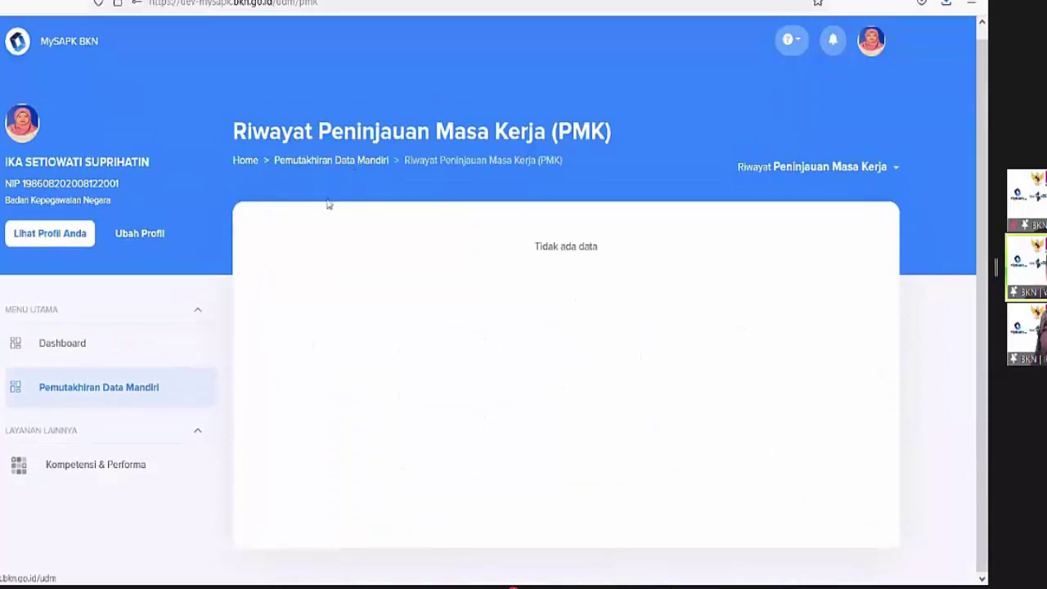
left_click(324, 164)
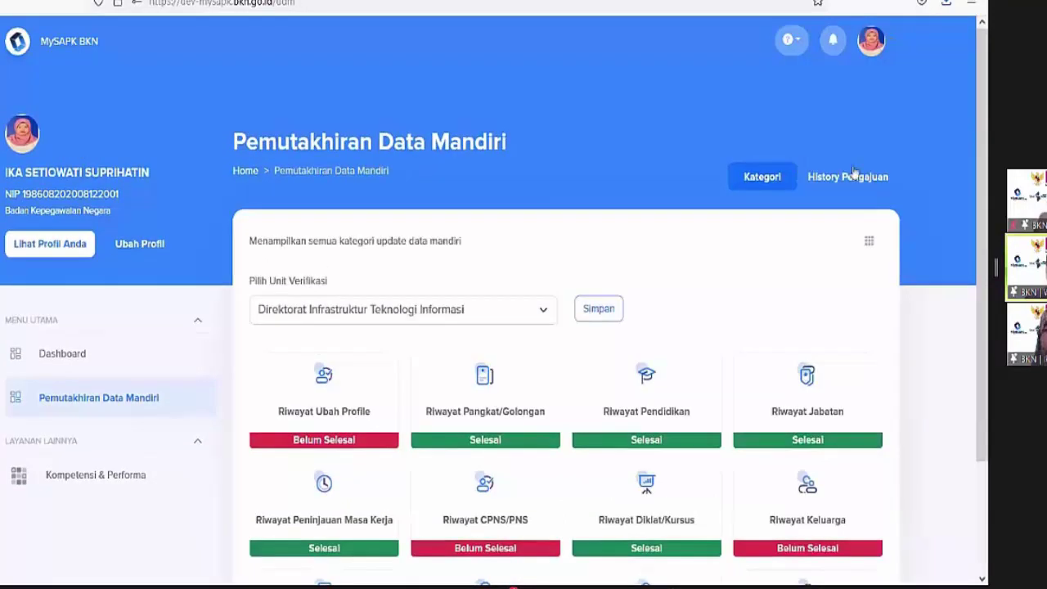
left_click(847, 173)
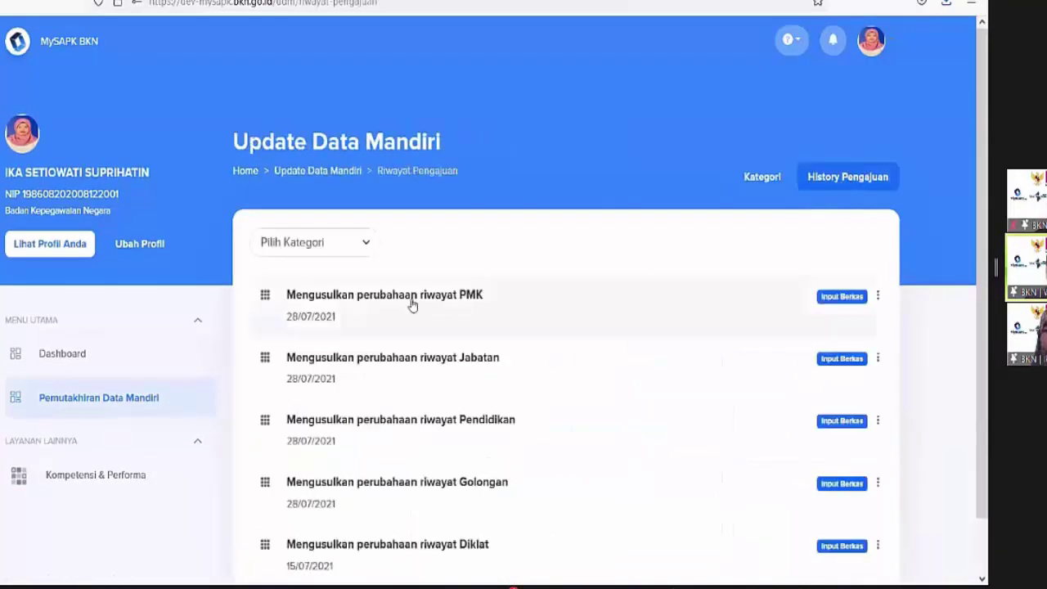
left_click(413, 302)
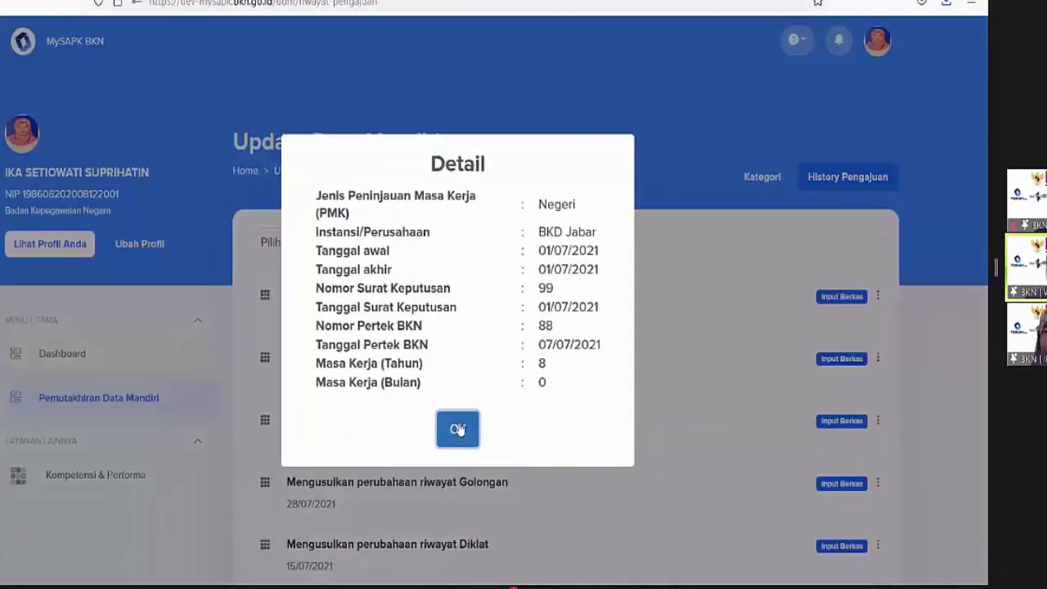
left_click(458, 426)
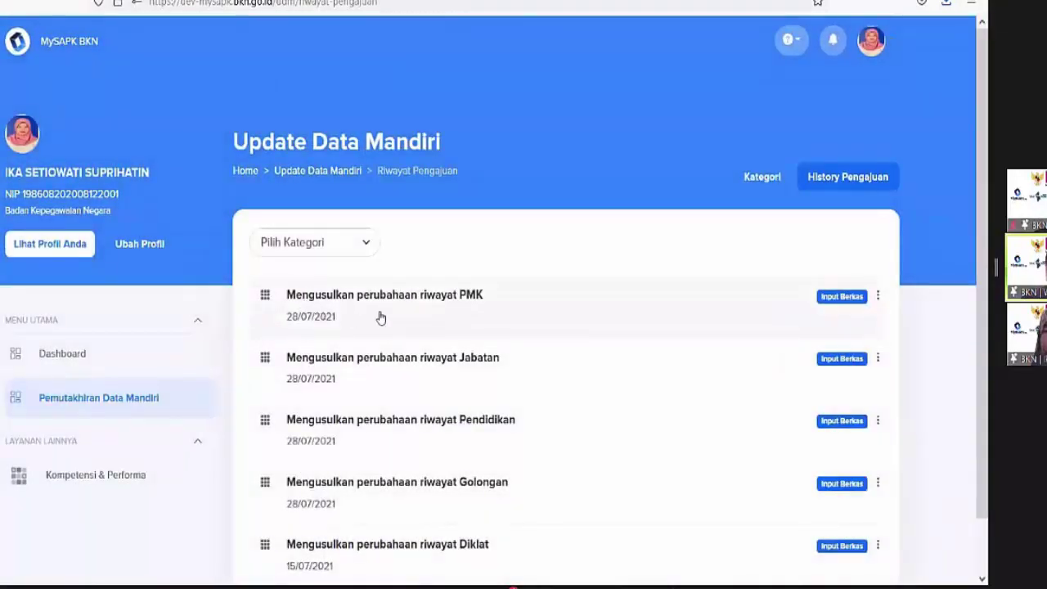
left_click(374, 310)
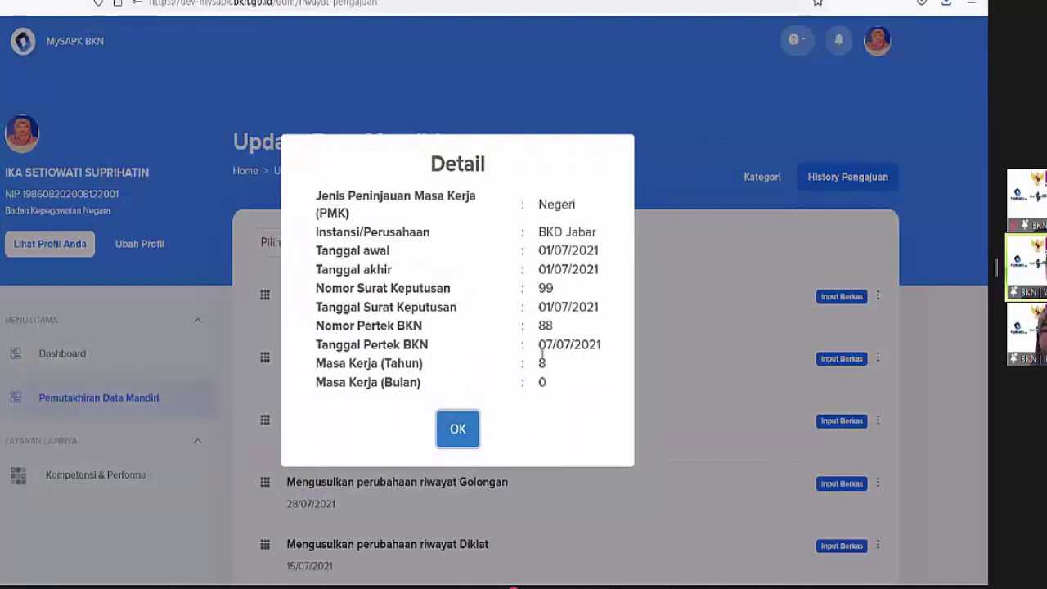
left_click(455, 433)
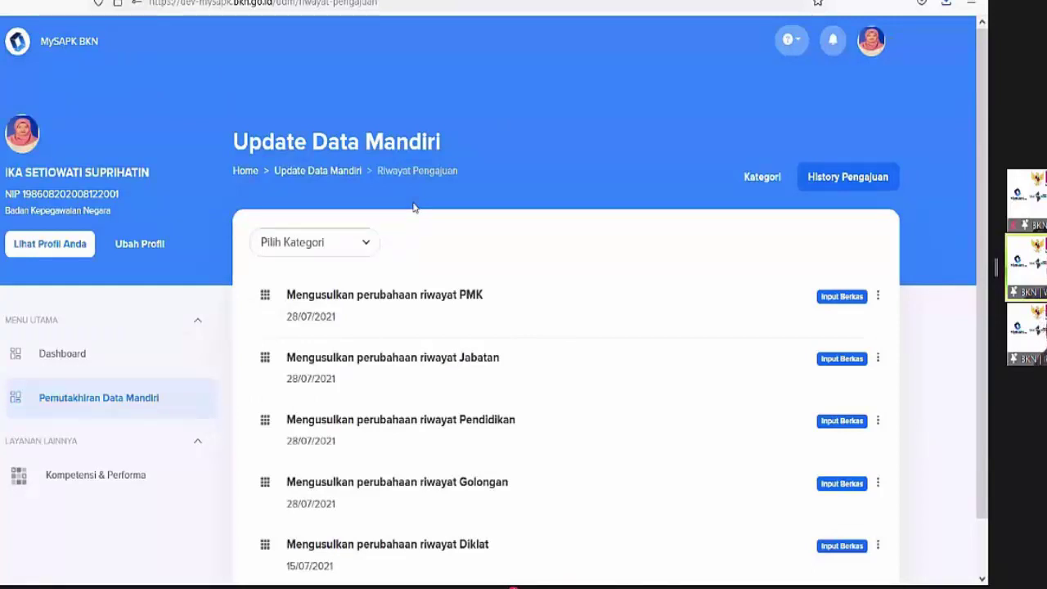
left_click(303, 173)
scroll(458, 327, "down", 2)
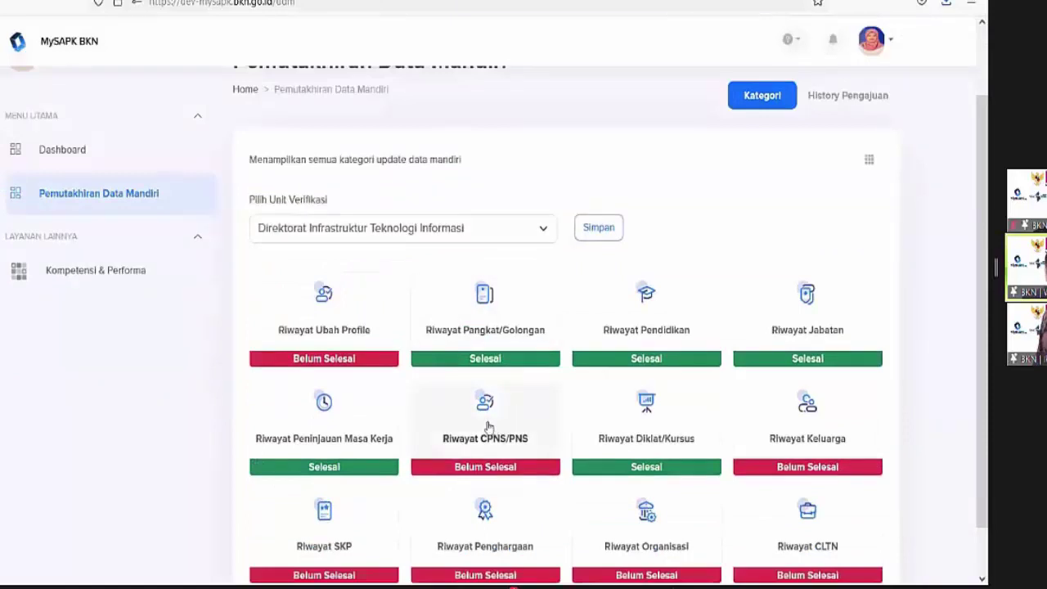
Open Riwayat CPNS/PNS and choose Ubah Data on its entry
left_click(491, 428)
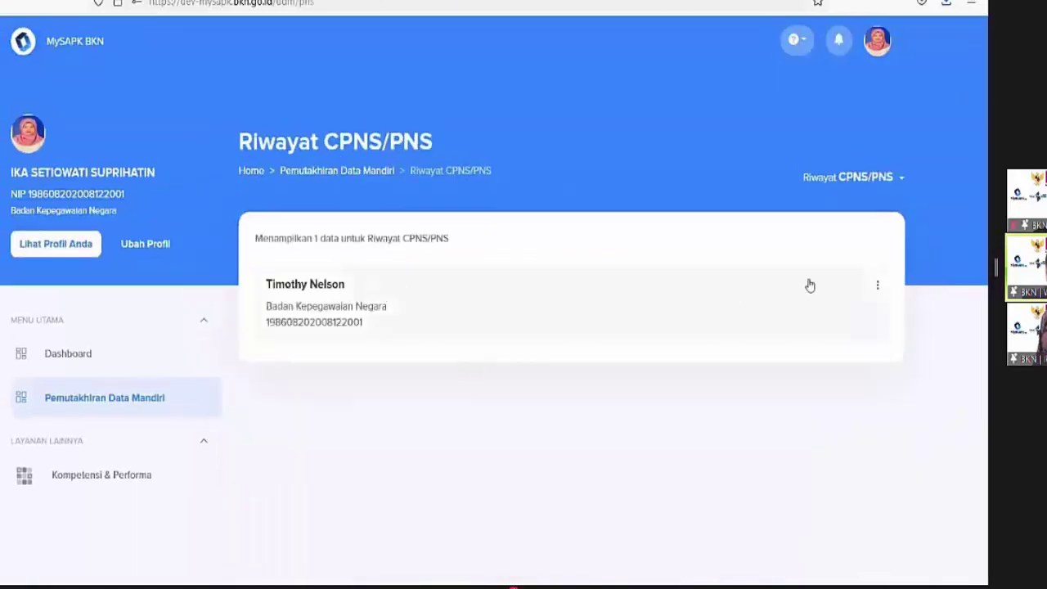
left_click(880, 288)
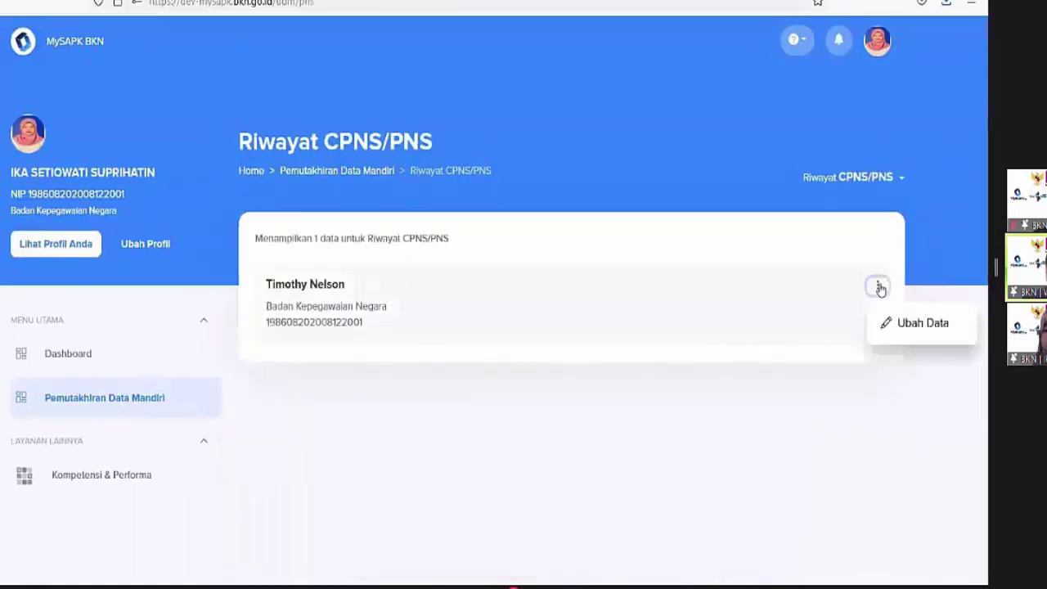
left_click(900, 324)
scroll(878, 311, "down", 4)
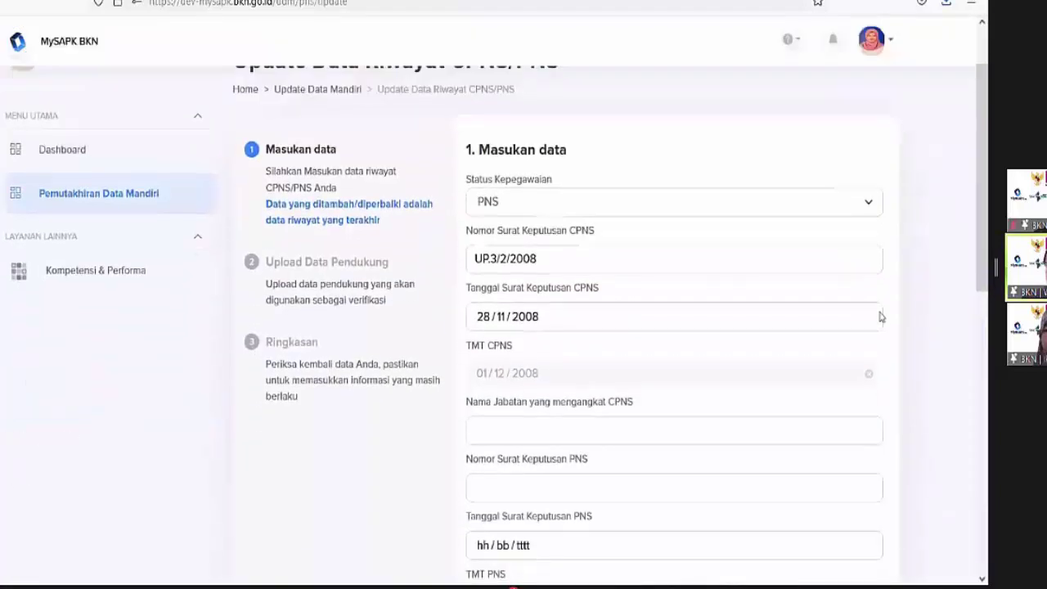
Enter appointing official Kepala Biro Kepegawaian, SK PNS number 99, and decree date 1 July 2021
left_click(509, 347)
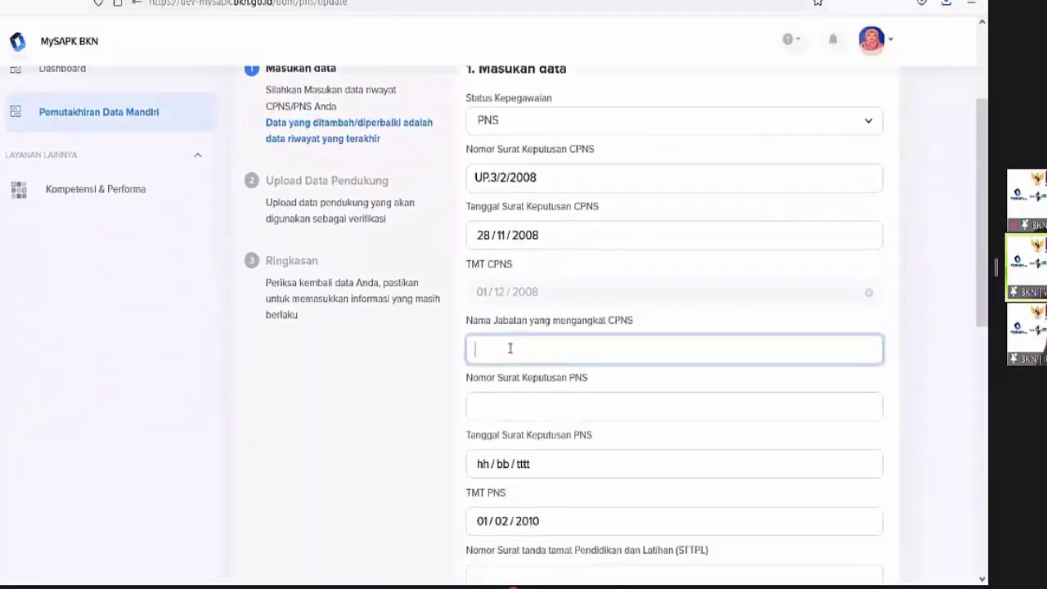
type("Kepala Biro Kepegawaian")
left_click(507, 402)
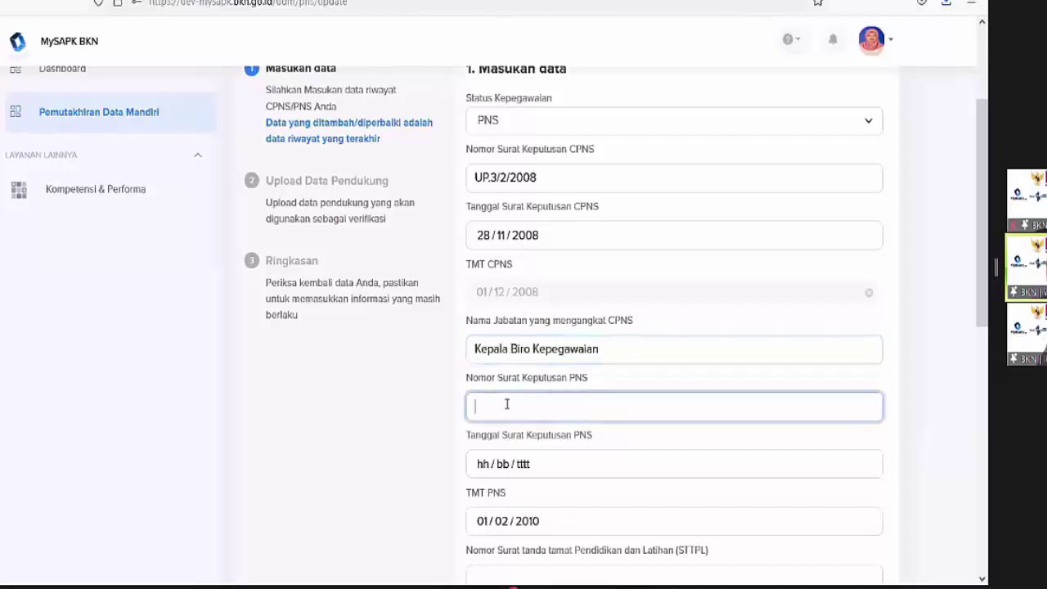
type("99")
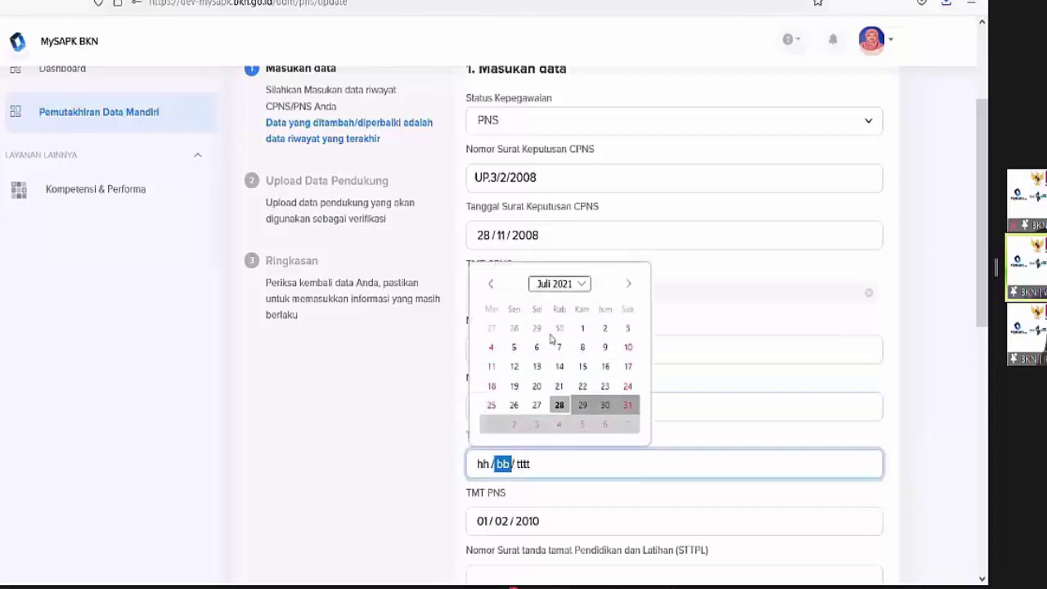
left_click(583, 328)
scroll(553, 338, "up", 3)
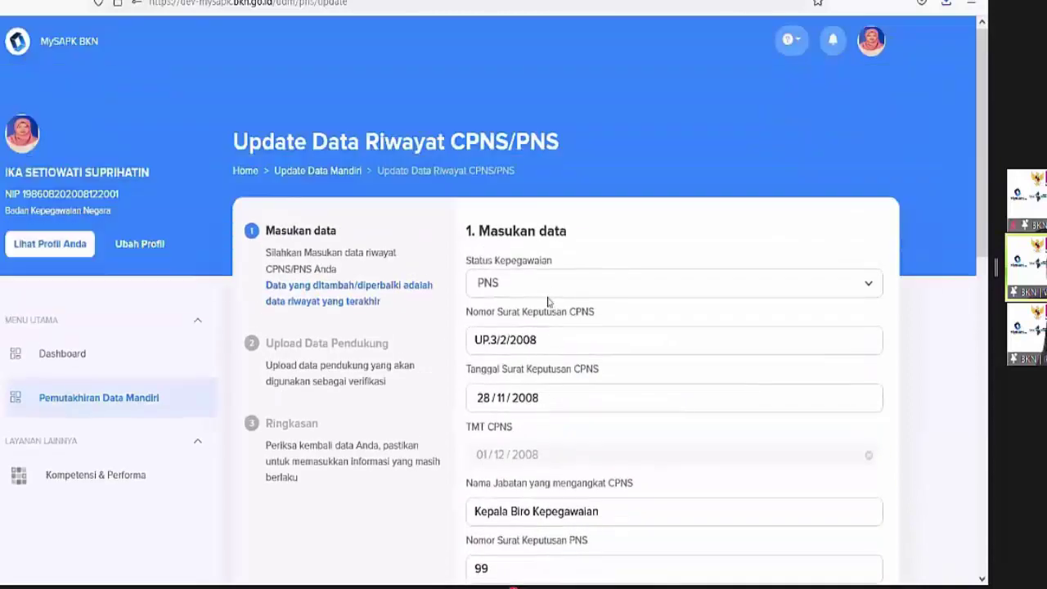
left_click(548, 286)
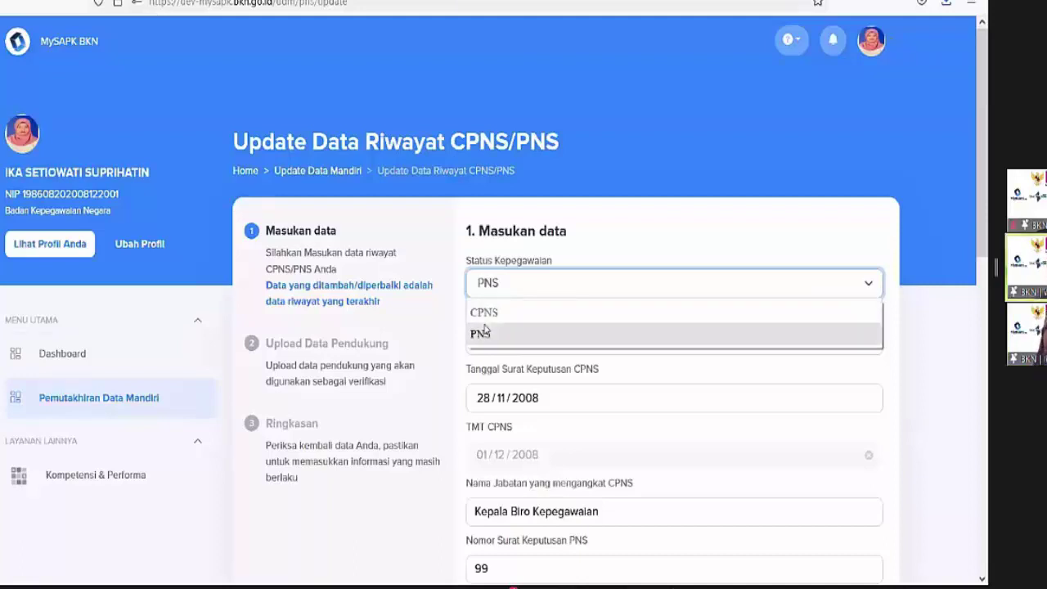
left_click(487, 334)
scroll(490, 336, "down", 1)
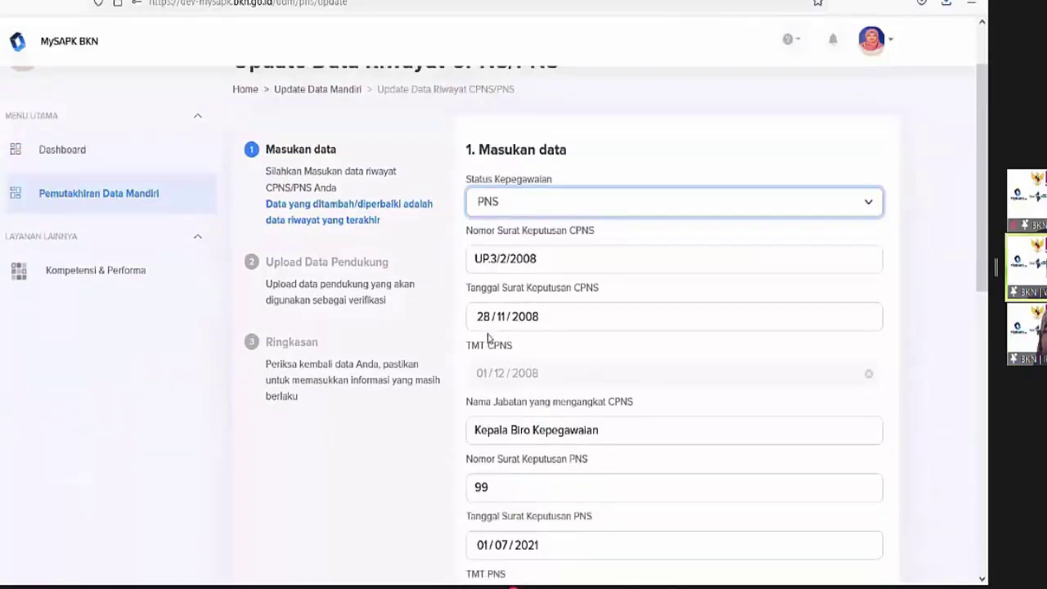
left_click(551, 201)
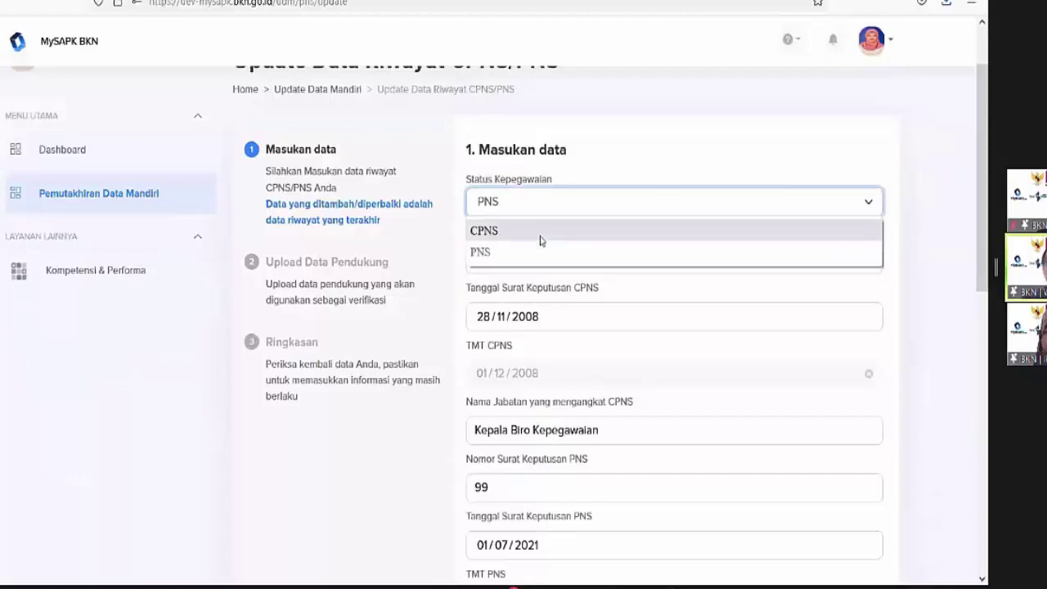
left_click(540, 239)
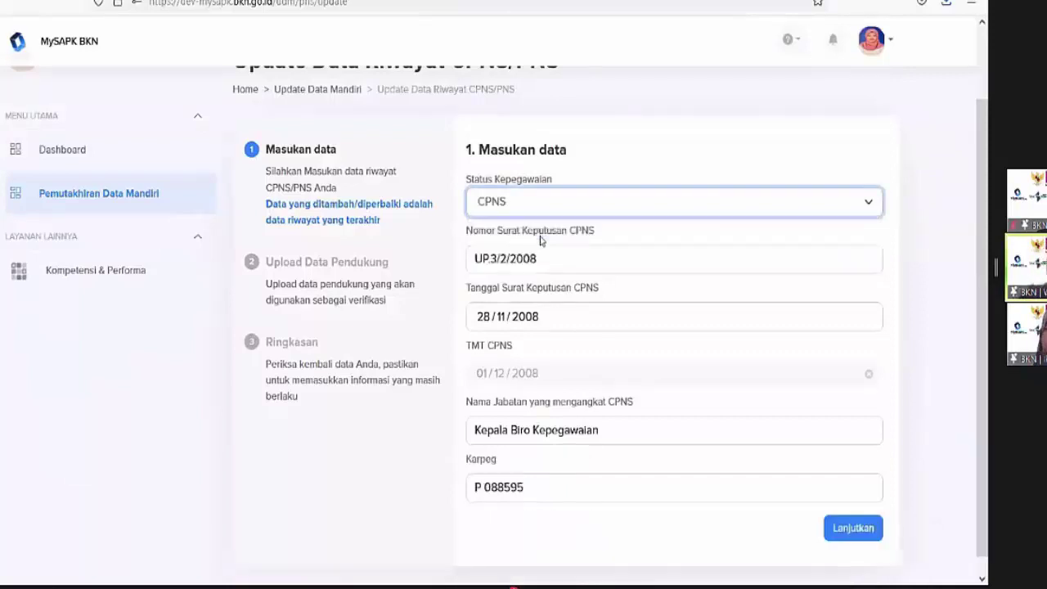
scroll(535, 237, "down", 1)
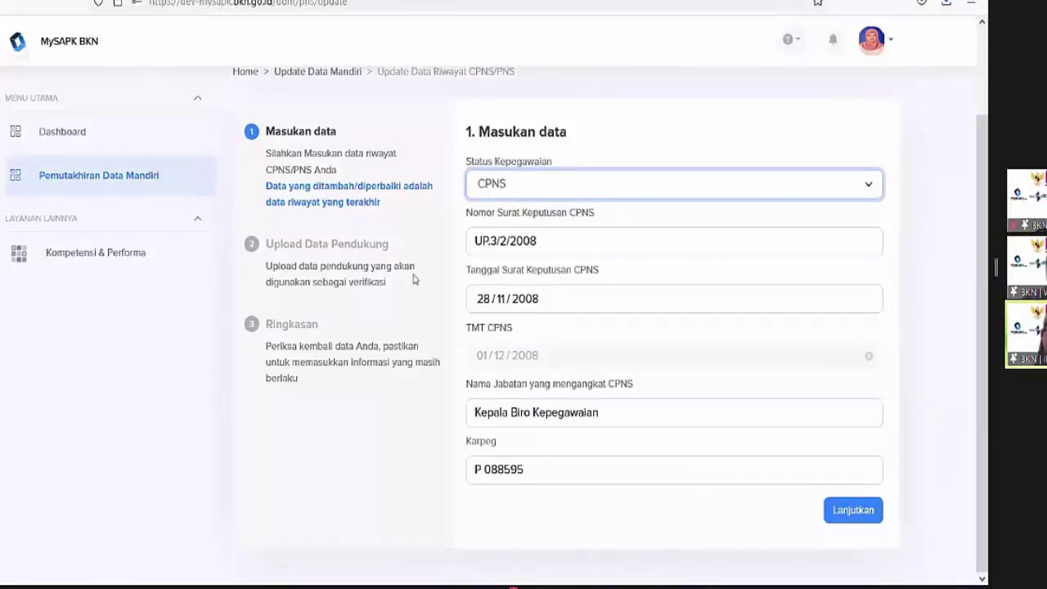
left_click(525, 194)
left_click(524, 194)
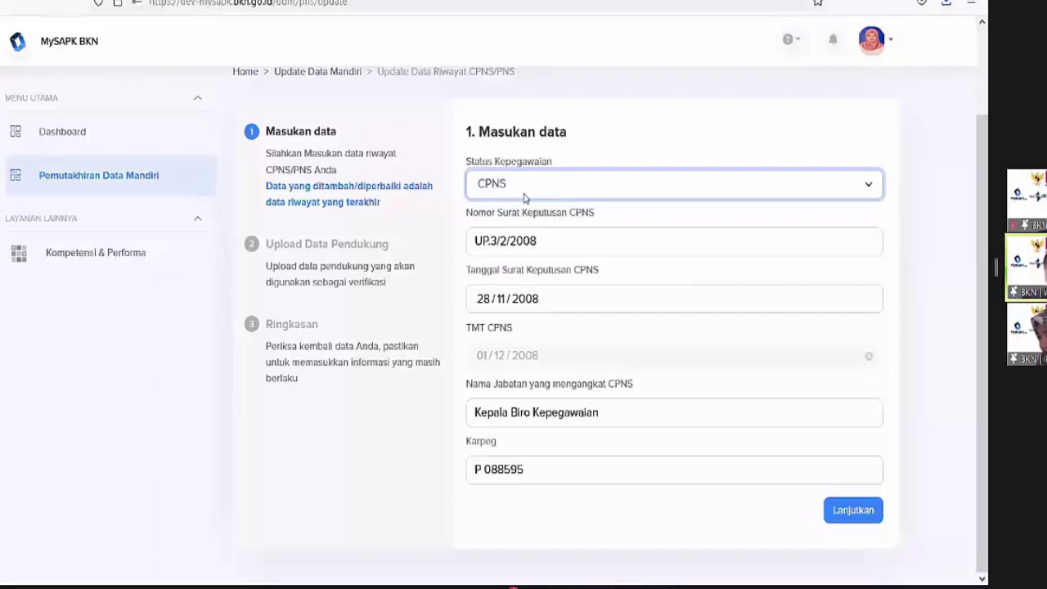
left_click(571, 193)
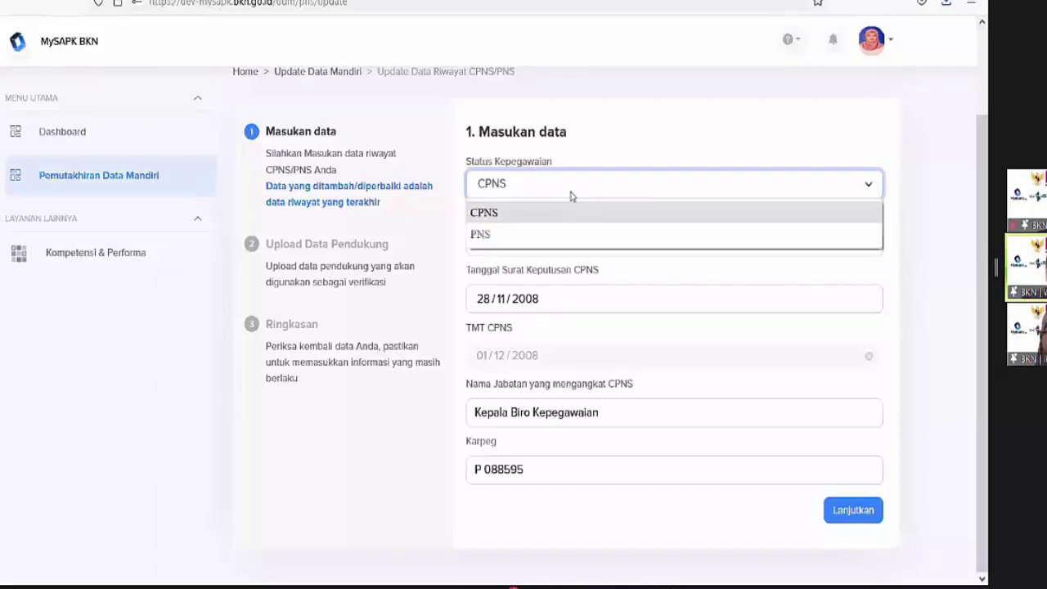
left_click(564, 234)
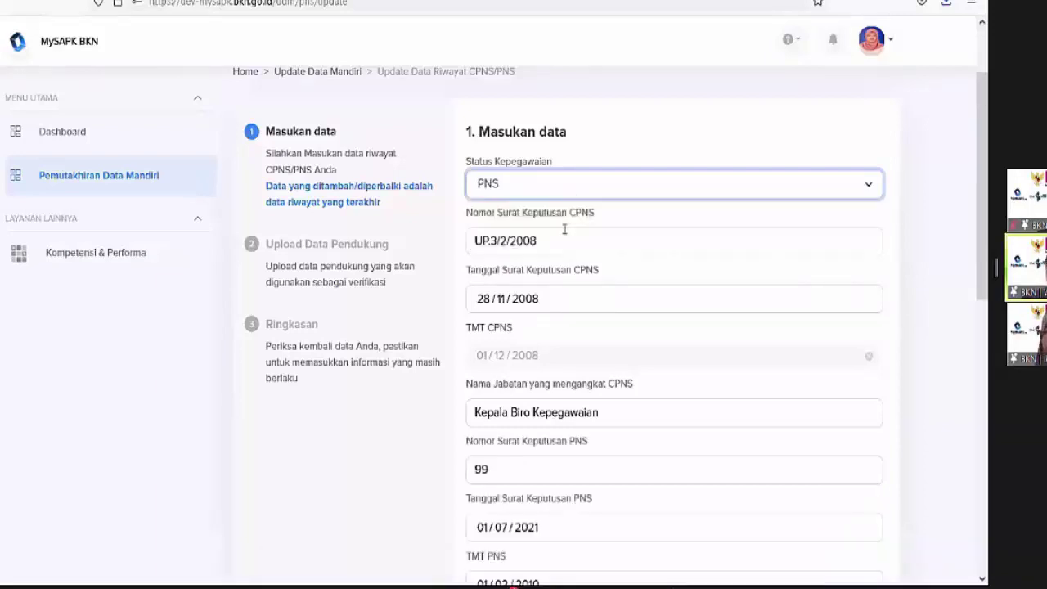
scroll(564, 229, "down", 3)
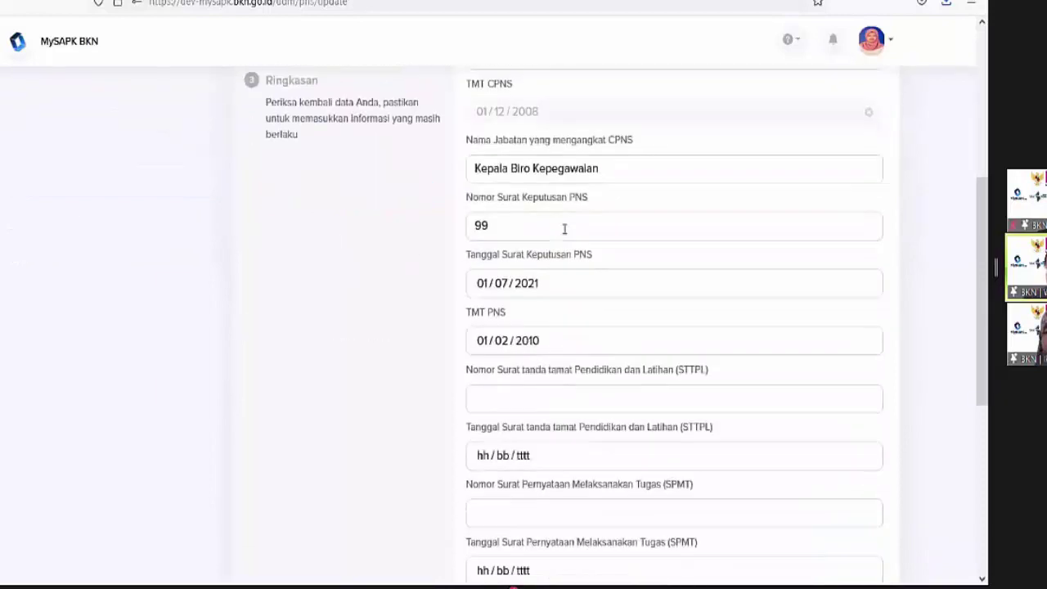
scroll(564, 229, "up", 2)
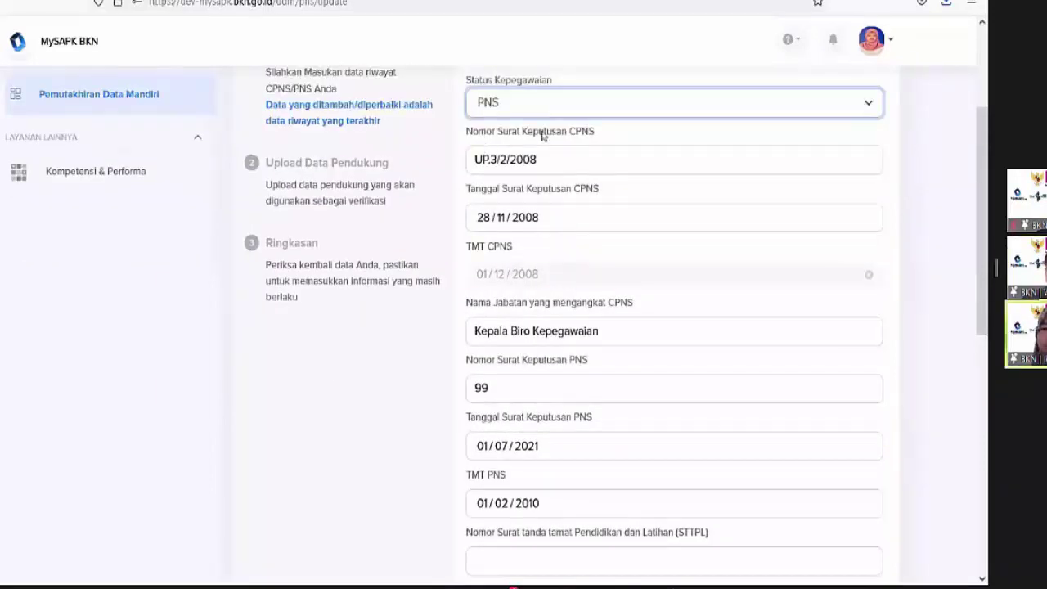
scroll(536, 135, "down", 1)
scroll(532, 135, "up", 1)
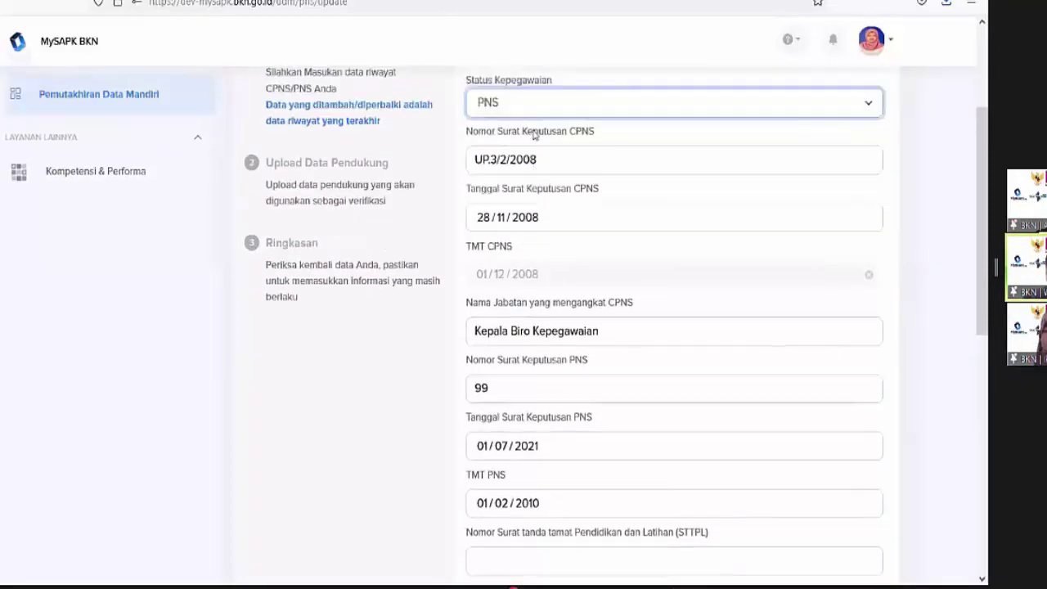
scroll(533, 134, "down", 6)
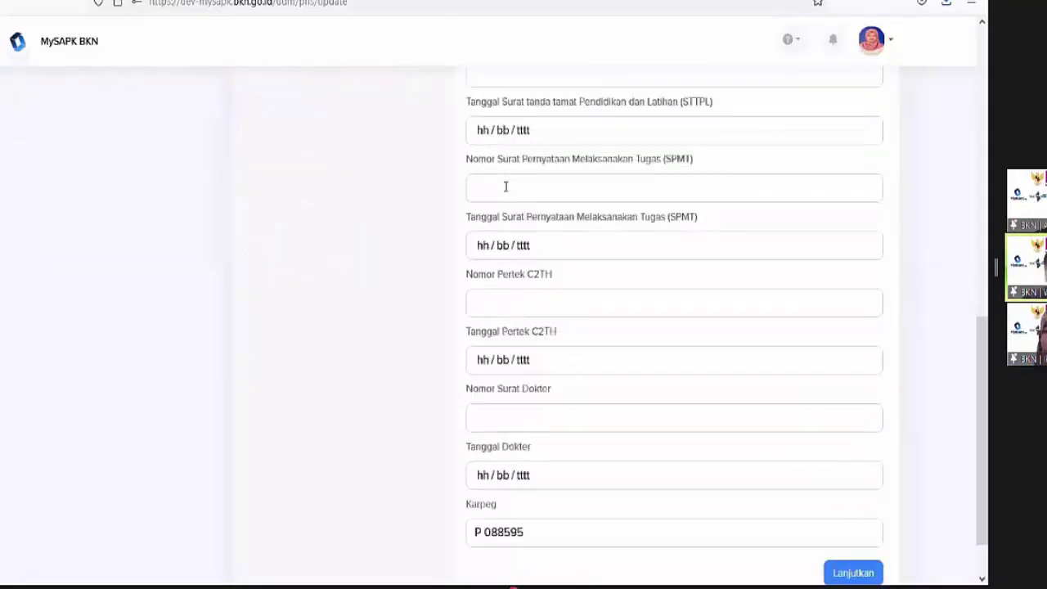
Enter STTPL letter number 99 dated 7 July 2021
scroll(505, 186, "up", 4)
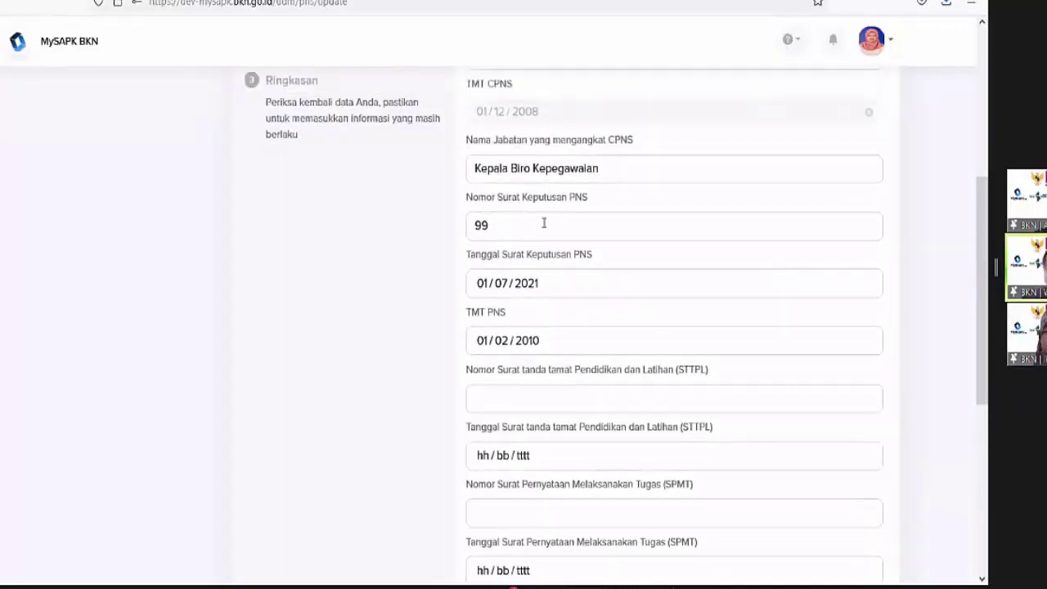
left_click(502, 224)
key("ctrl+a")
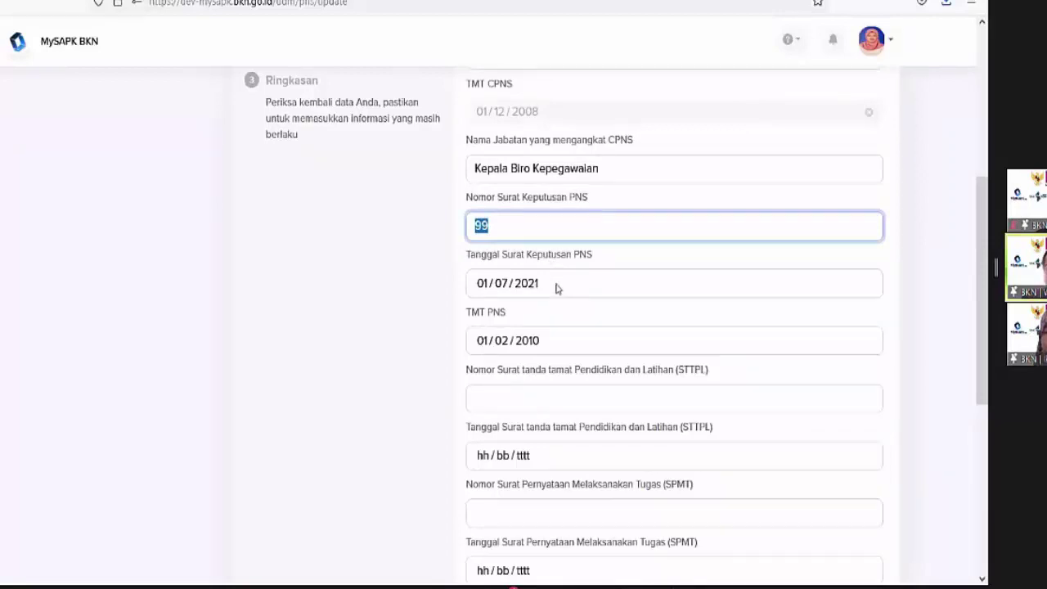
scroll(551, 293, "down", 3)
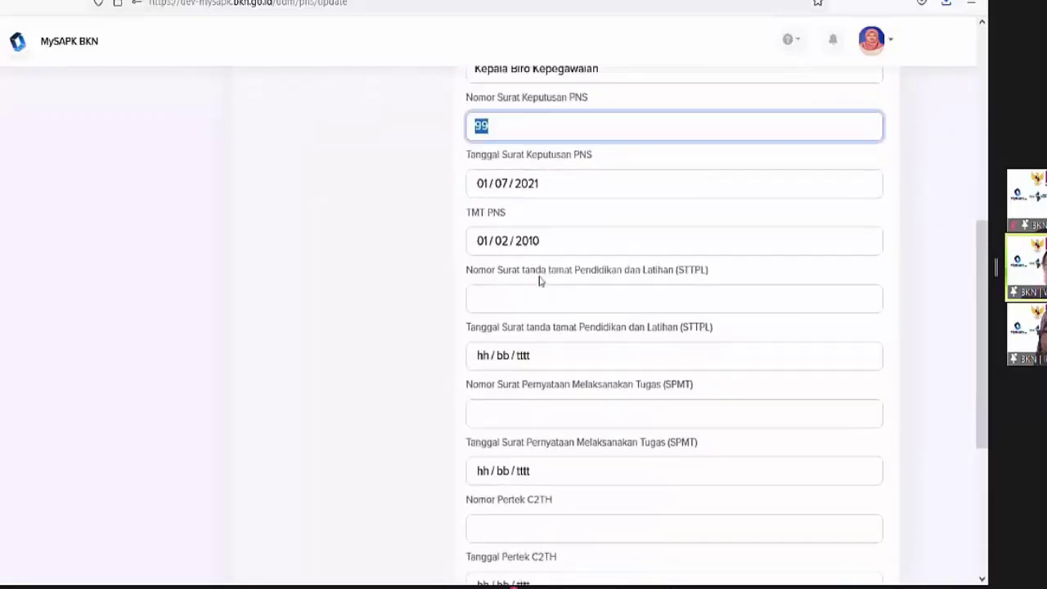
left_click(490, 233)
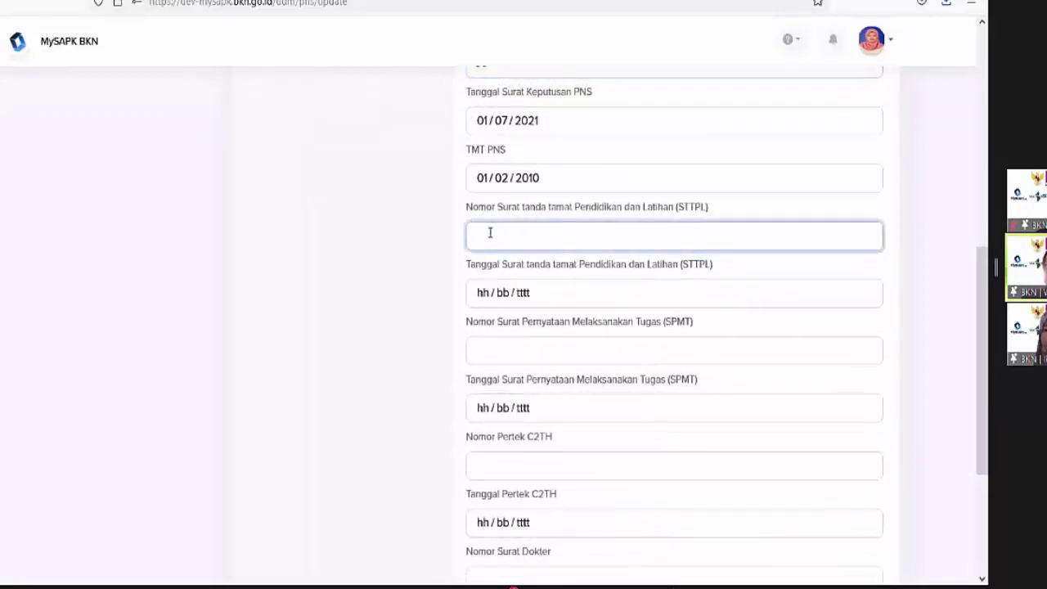
type("99")
left_click(500, 292)
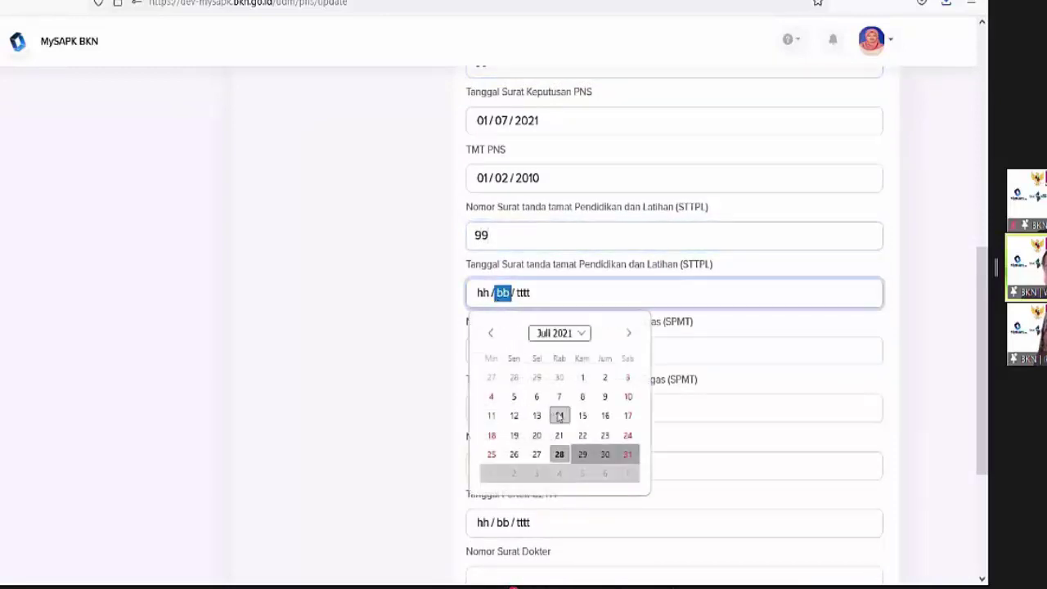
left_click(559, 396)
key("Tab")
key("Tab")
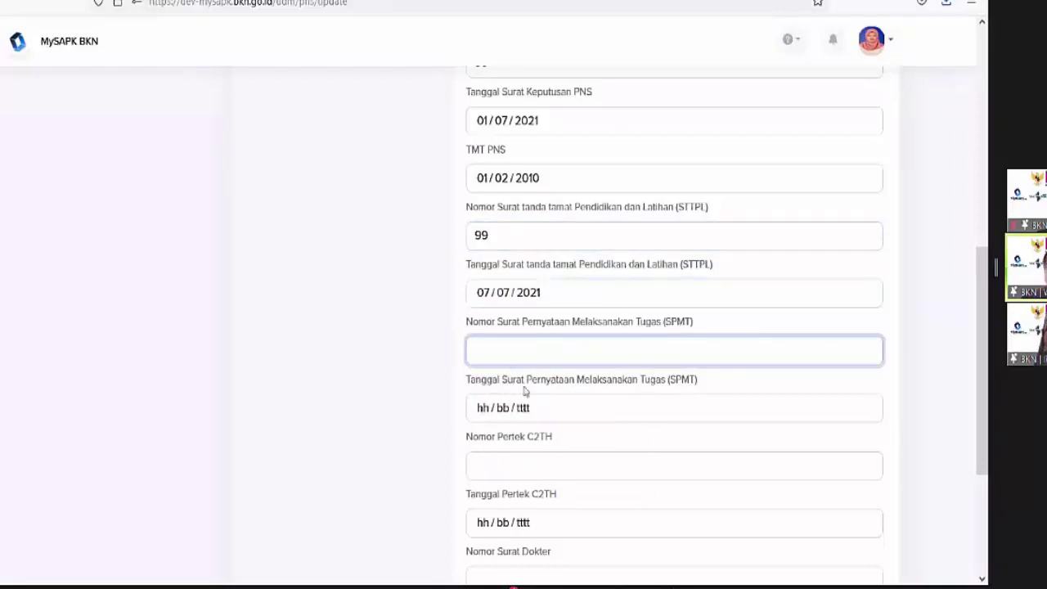
Enter doctor's letter number 99 dated 1 July 2021
scroll(528, 380, "down", 3)
scroll(529, 366, "up", 2)
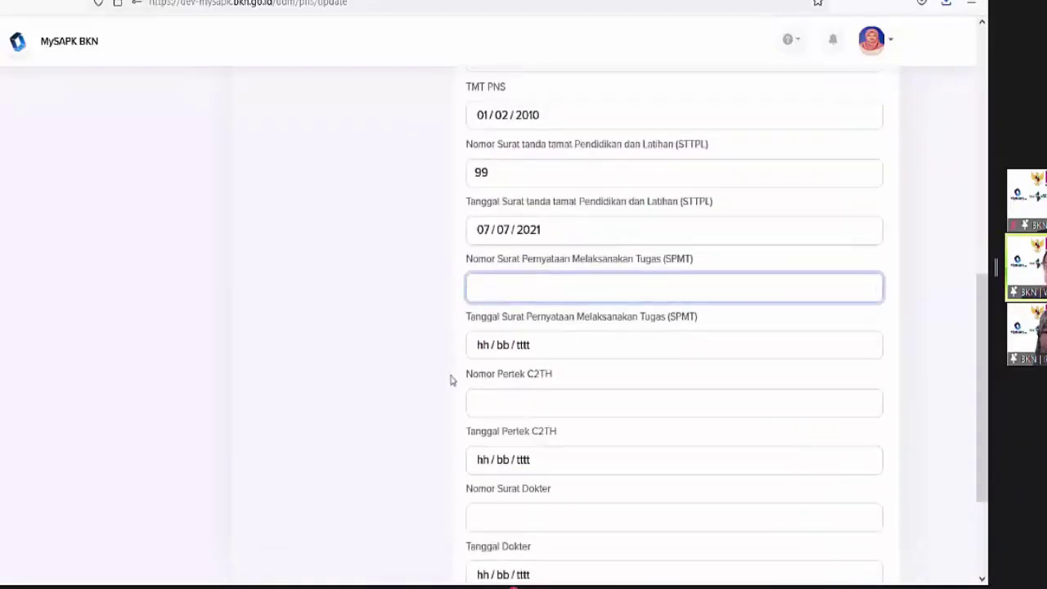
left_click_drag(451, 378, 538, 389)
left_click(540, 387)
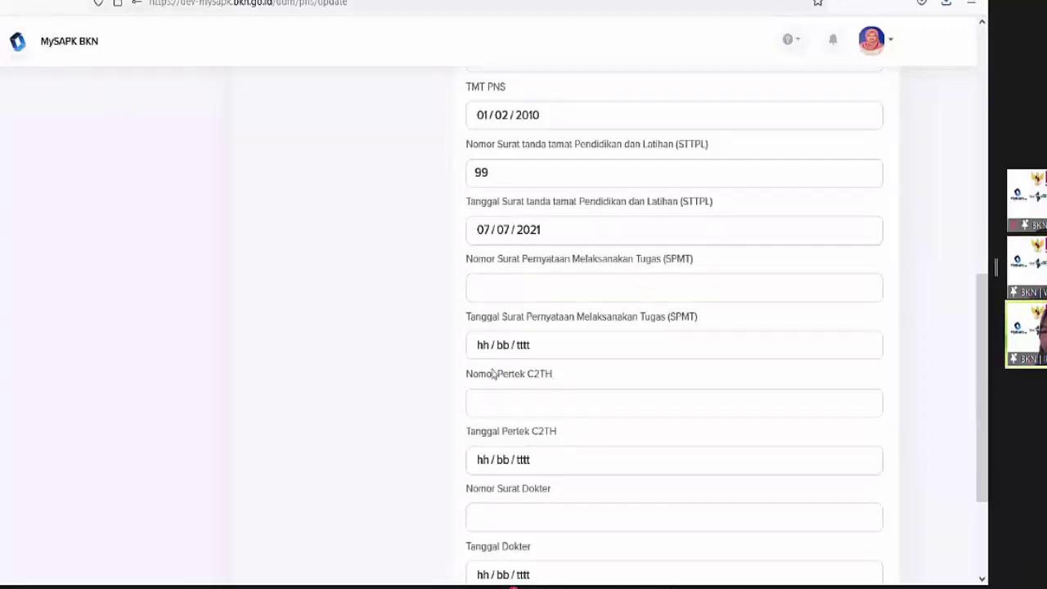
left_click_drag(468, 377, 584, 380)
scroll(585, 383, "down", 1)
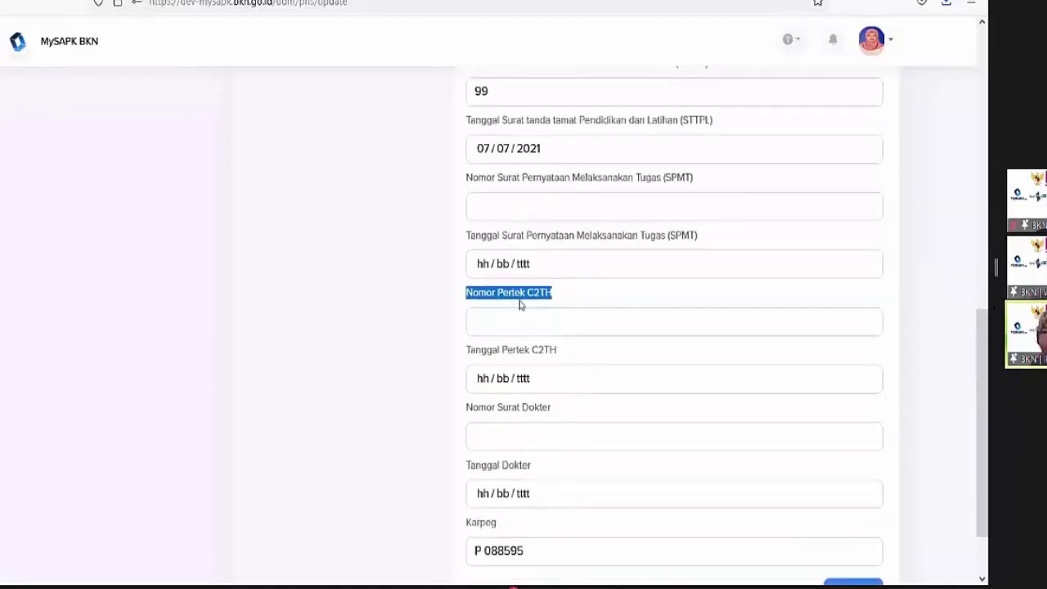
scroll(518, 327, "down", 1)
left_click(516, 354)
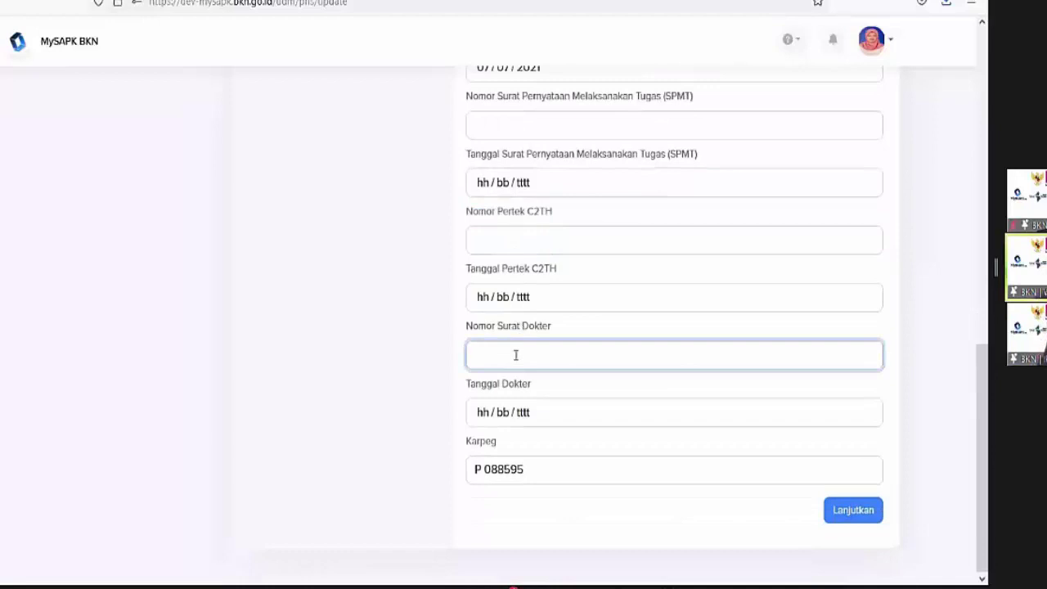
type("99")
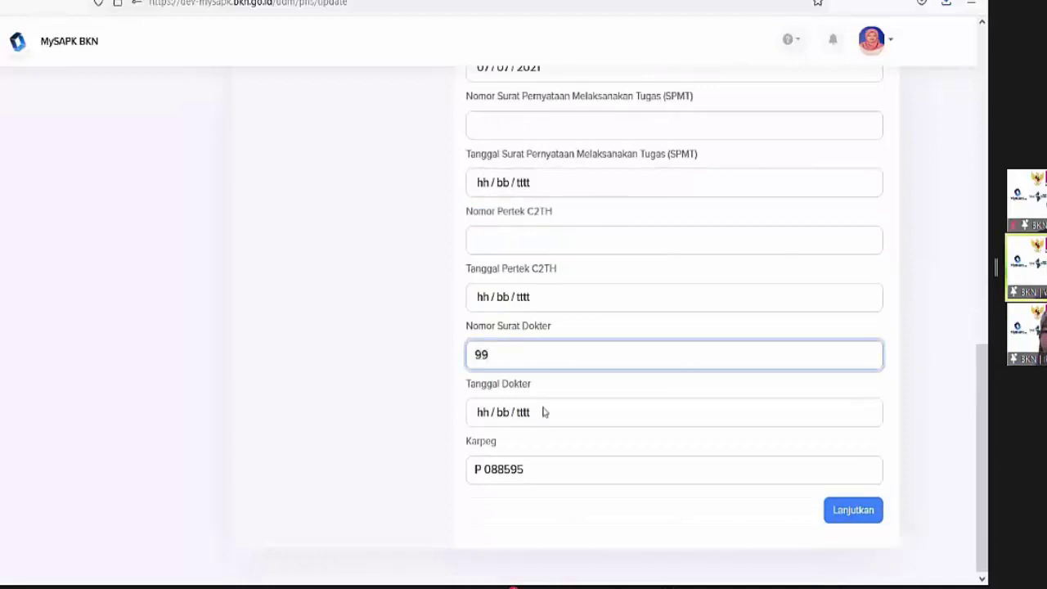
left_click(543, 415)
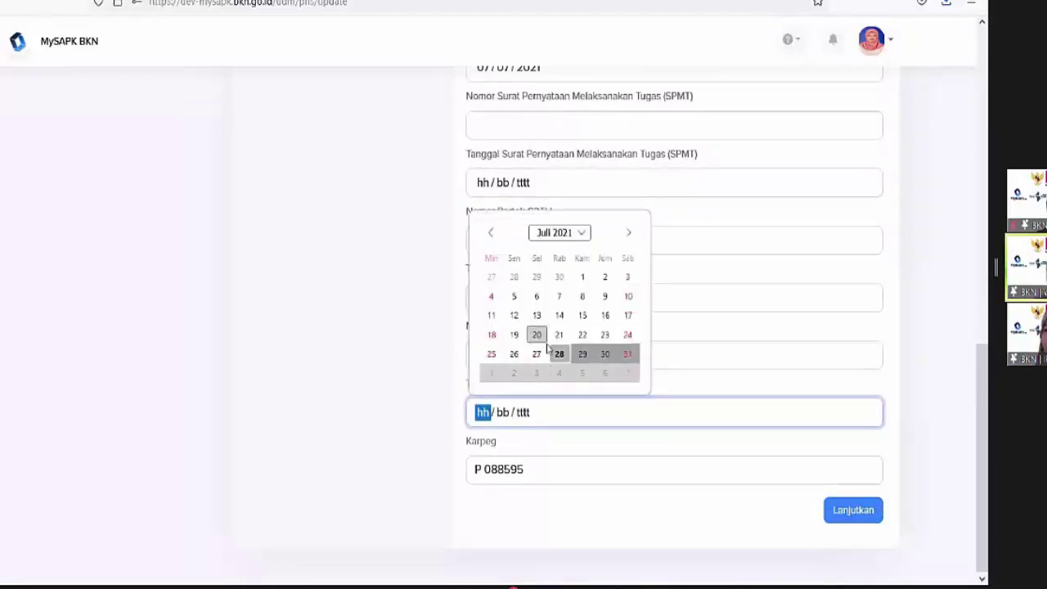
left_click(579, 276)
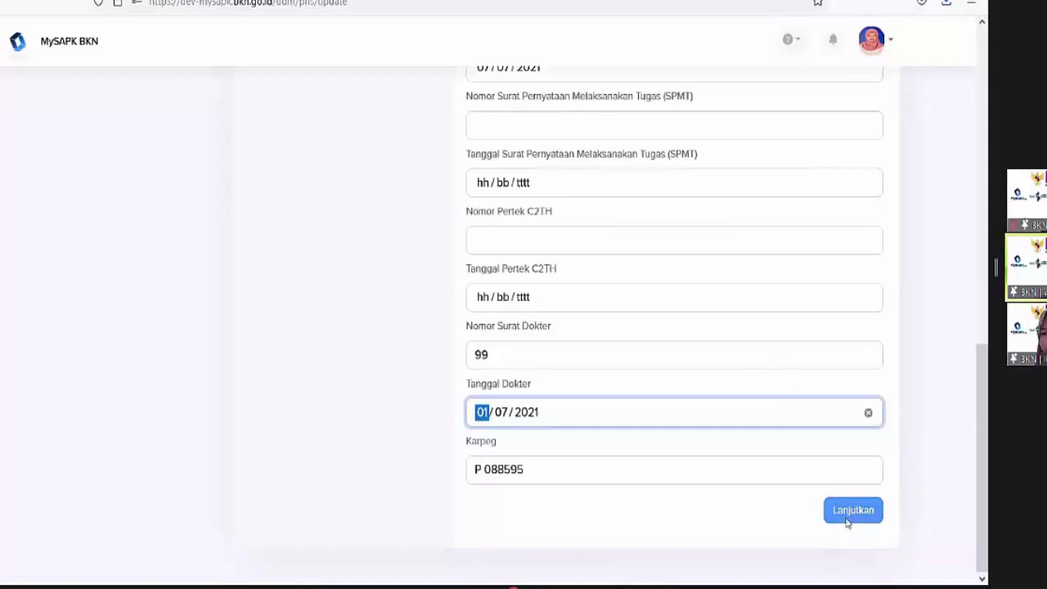
Move past the Karpeg field and try Lanjutkan twice, dismissing the 'Something when wrong' error alert
left_click(502, 465)
left_click(533, 470)
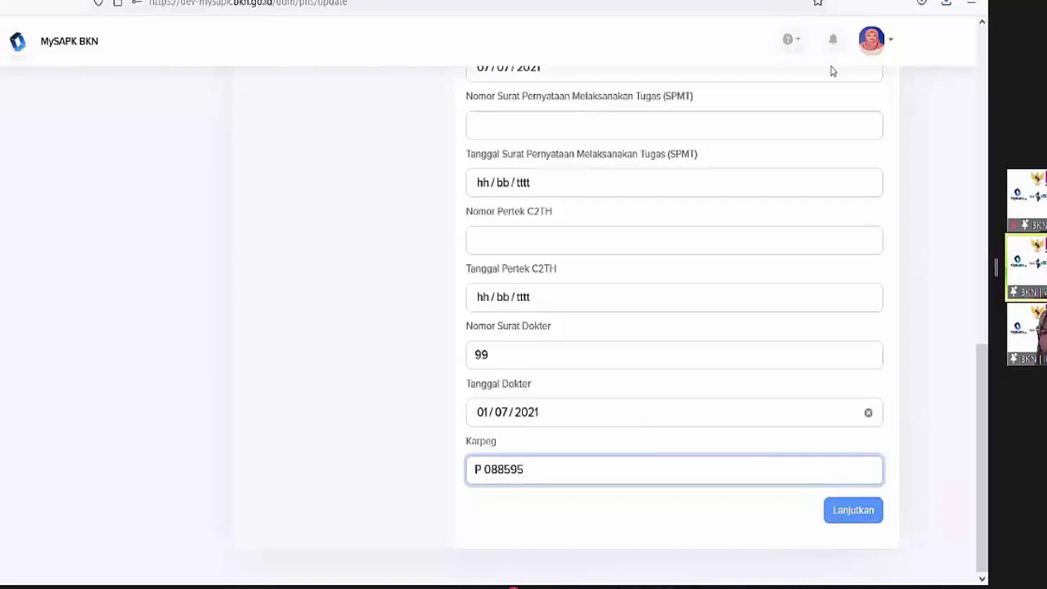
key("Tab")
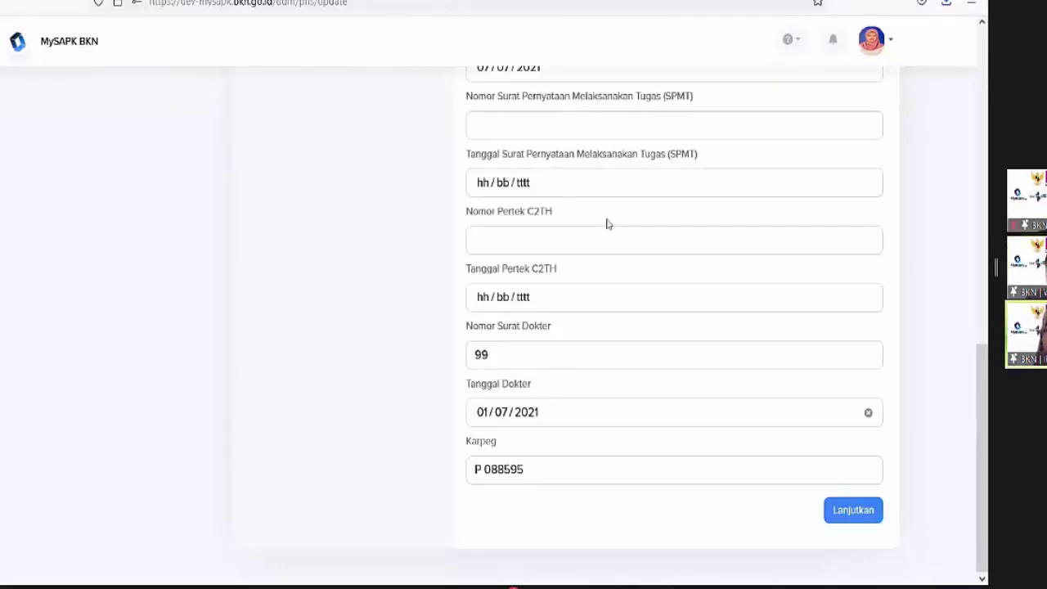
left_click(854, 515)
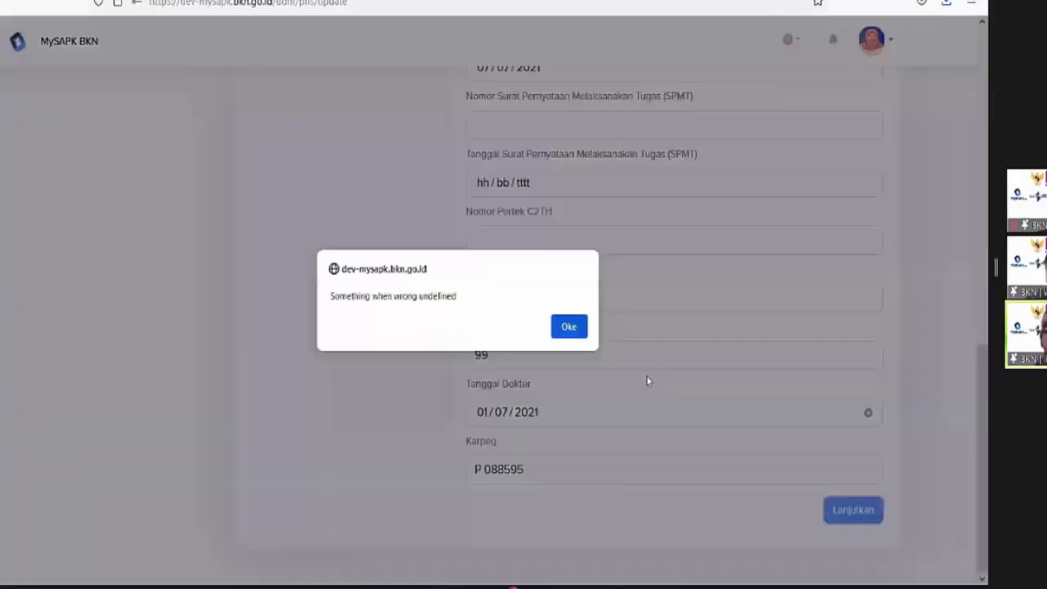
left_click(577, 336)
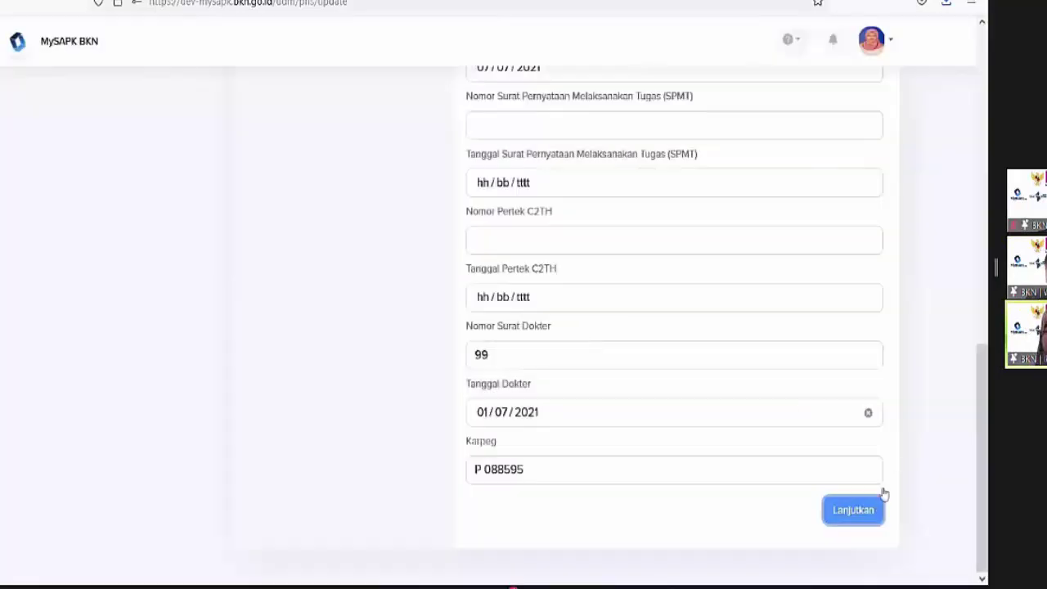
left_click(873, 517)
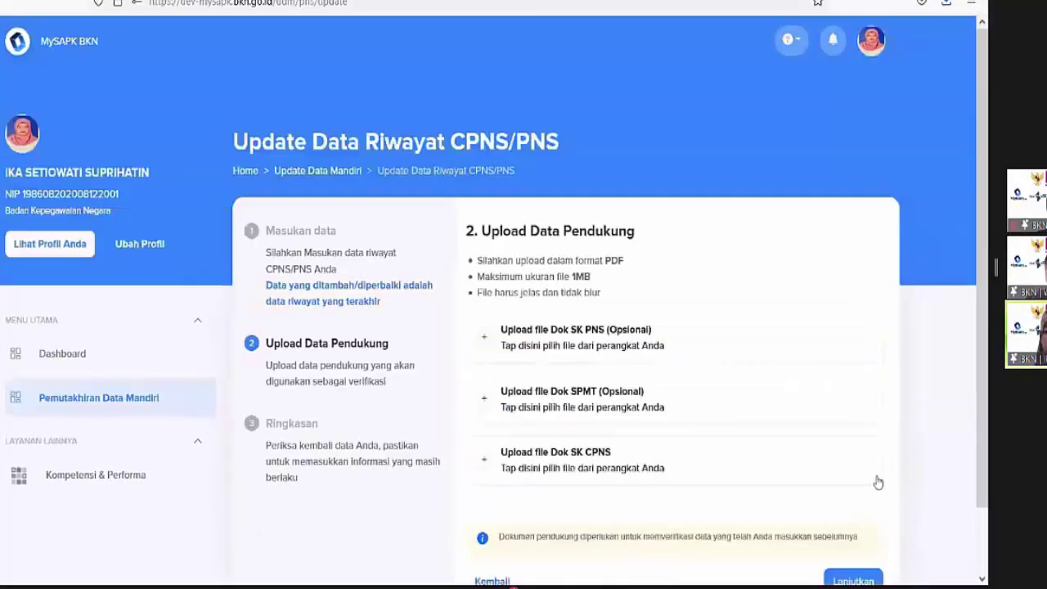
Attach Dok SK CPNS.pdf in the Upload file Dok SK CPNS area
left_click(619, 470)
scroll(286, 171, "down", 3)
left_click(319, 90)
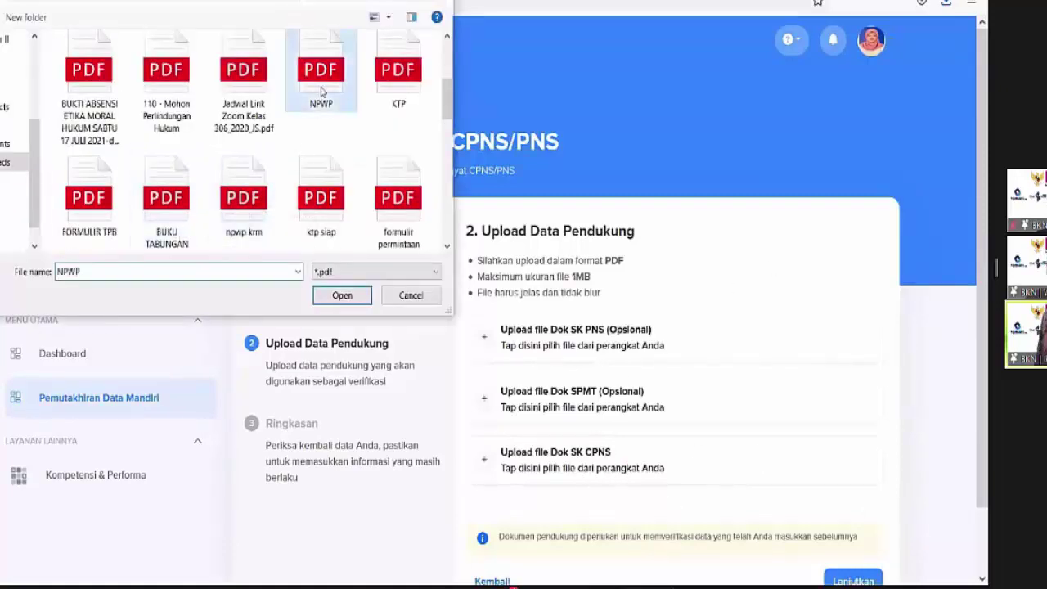
left_click(342, 295)
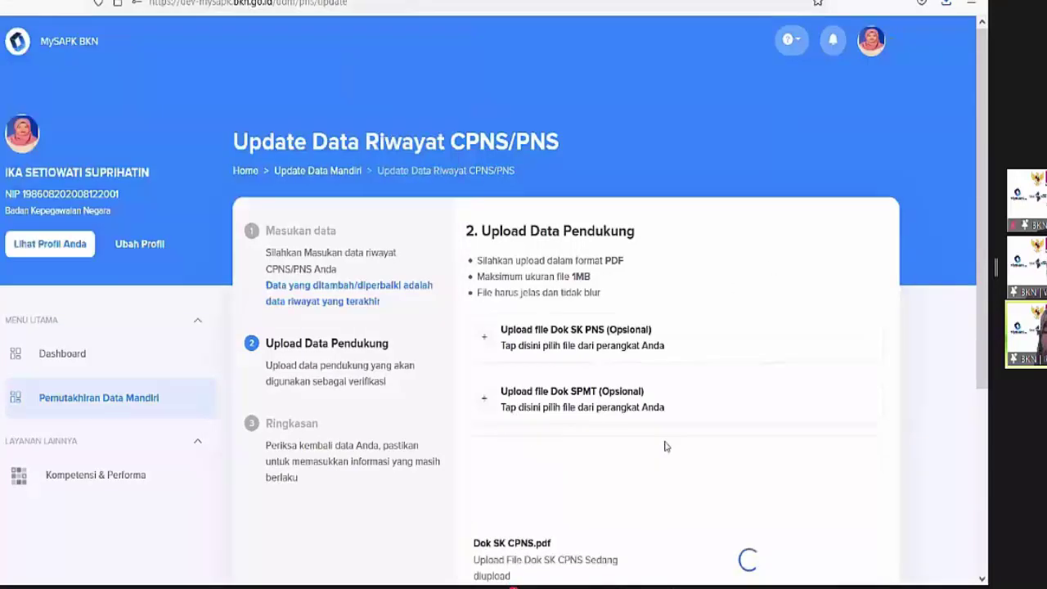
scroll(665, 443, "down", 1)
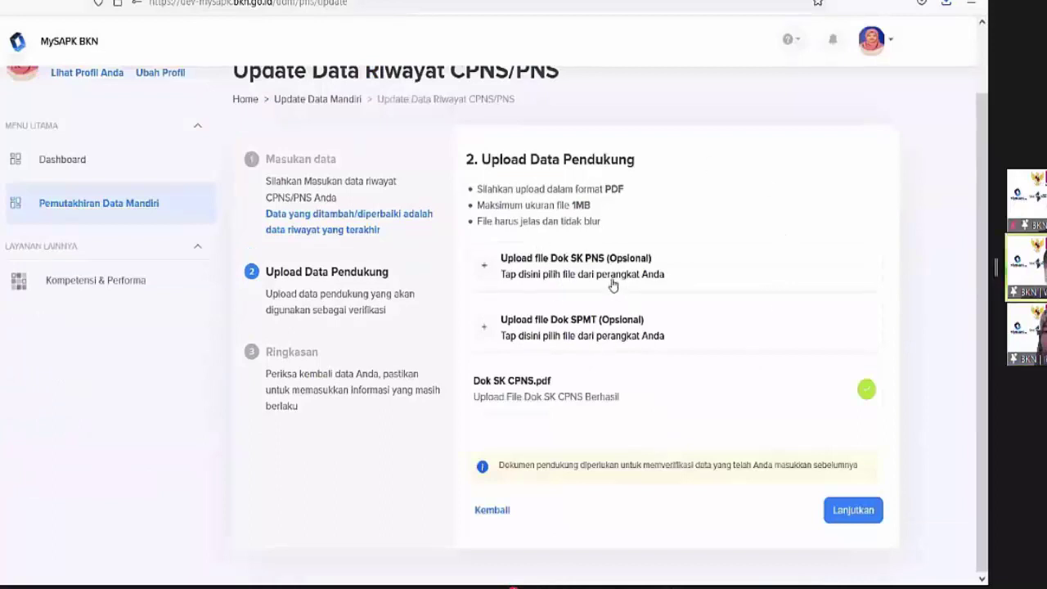
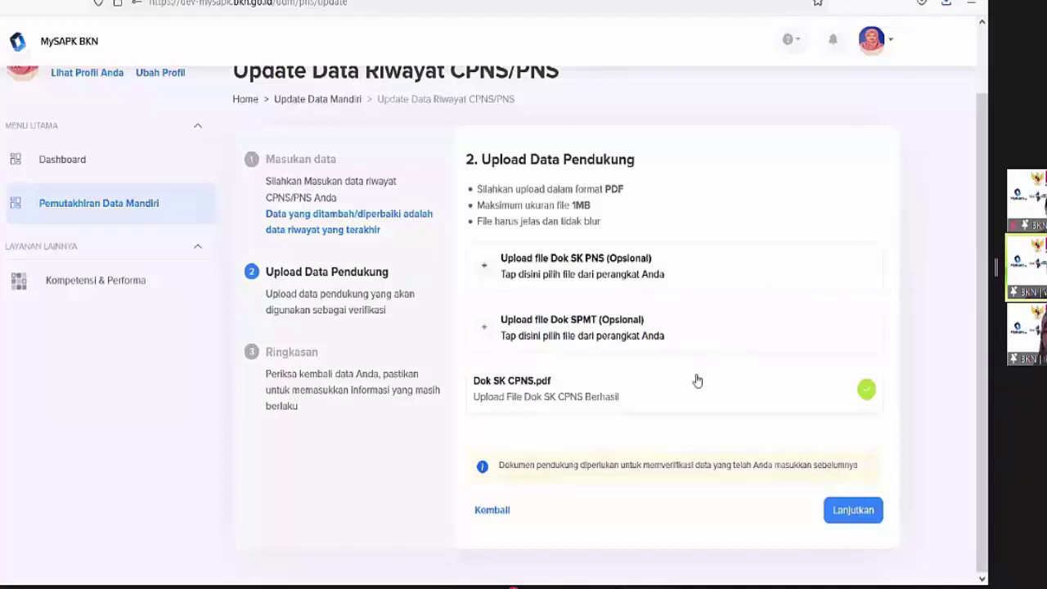
Review the CPNS/PNS summary, confirm it, send the update and return to the history list
left_click(845, 512)
scroll(736, 368, "down", 3)
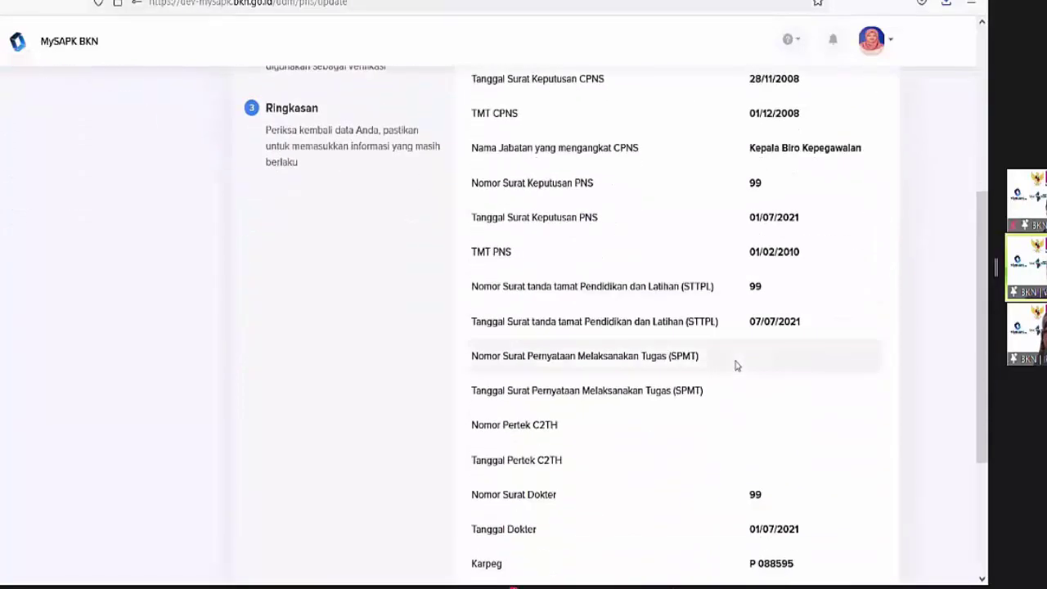
scroll(733, 365, "down", 3)
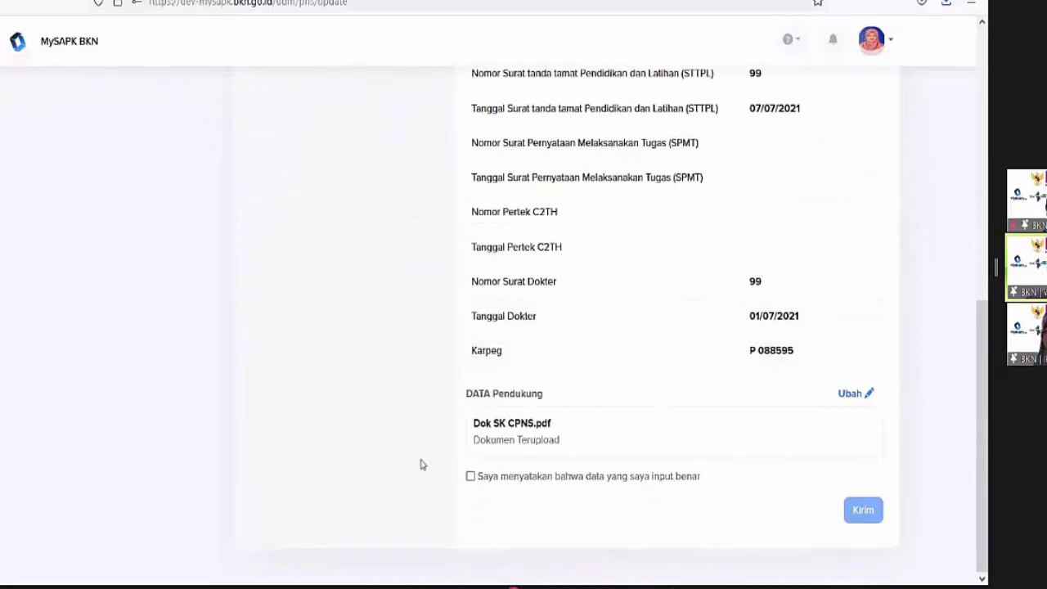
left_click(470, 475)
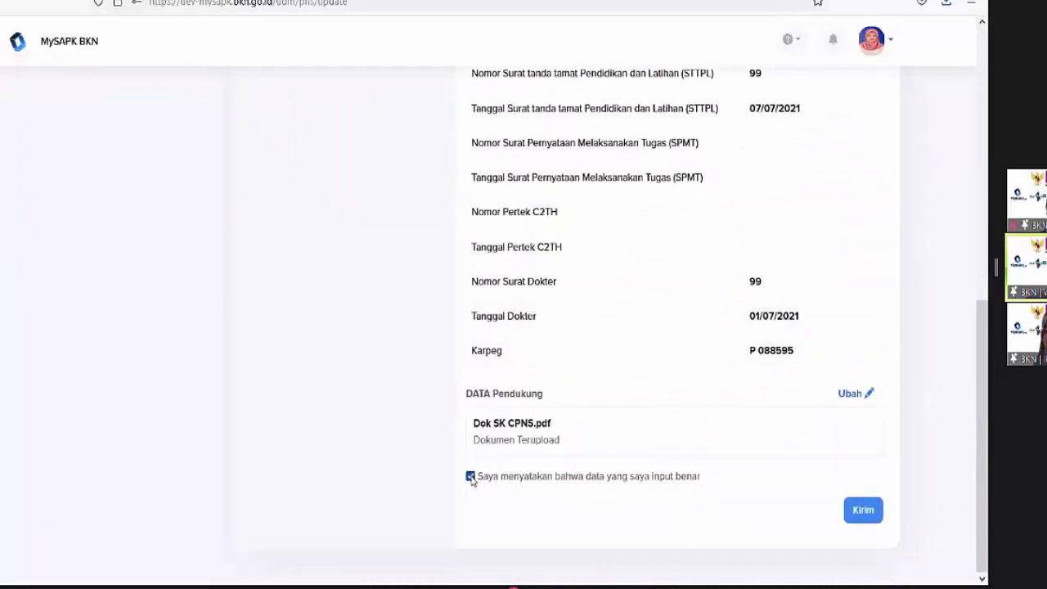
left_click(855, 511)
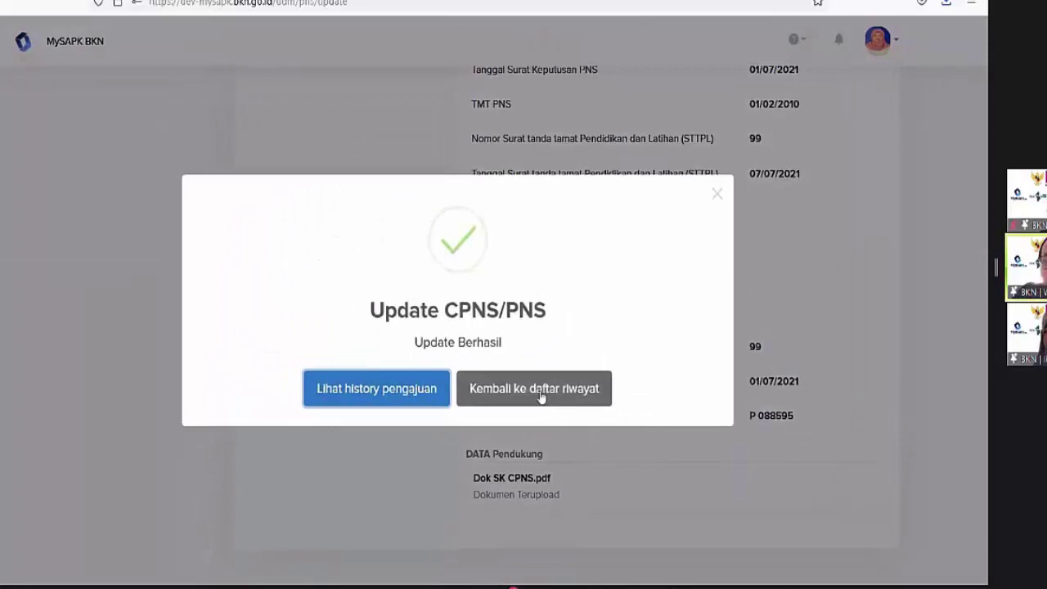
left_click(540, 395)
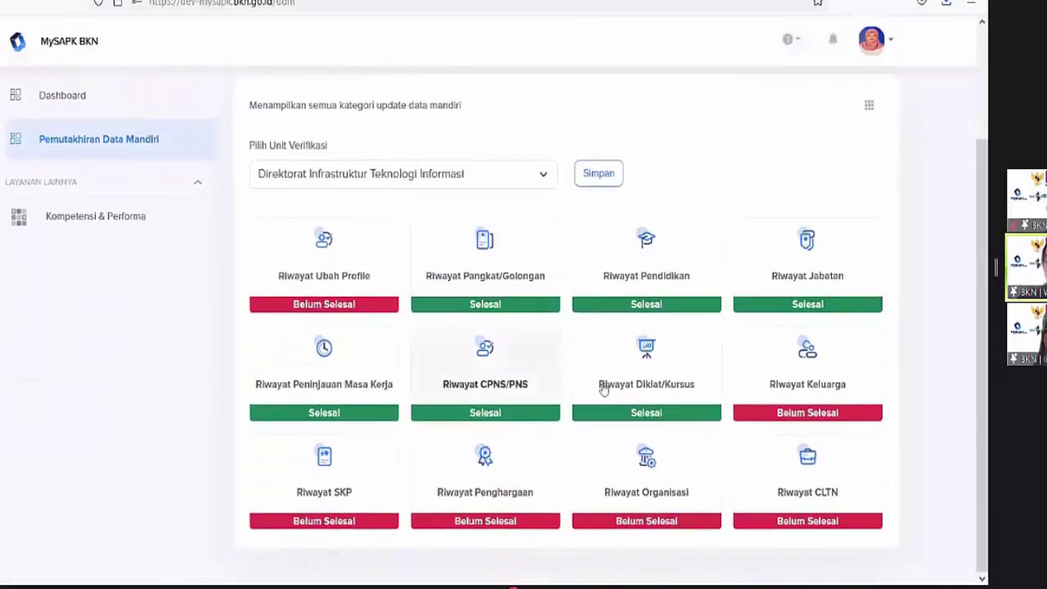
Open the Riwayat Diklat/Kursus training history
left_click(654, 369)
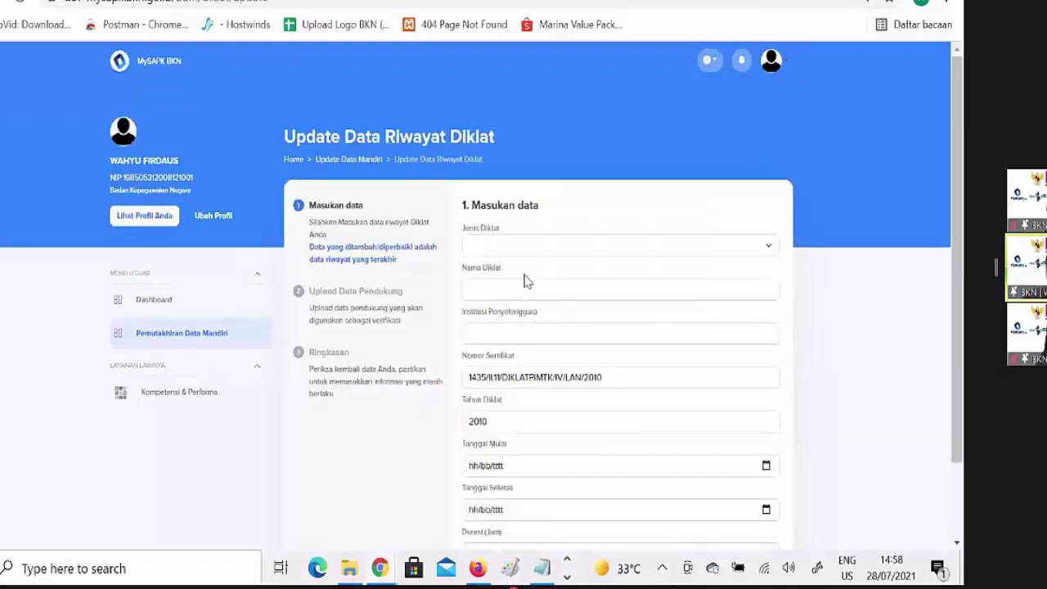
Set Diklat Struktural, SEPADYA/SPAMA/DIKLAT PIM TK. III, organiser LAN and a 10-hour duration
left_click(573, 253)
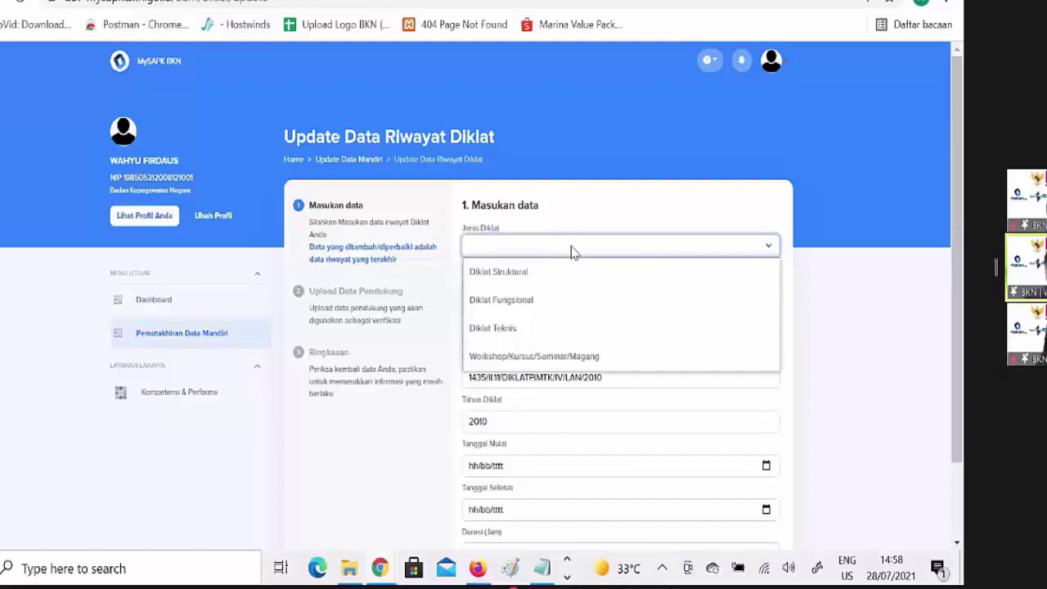
key("Down")
key("Return")
key("Tab")
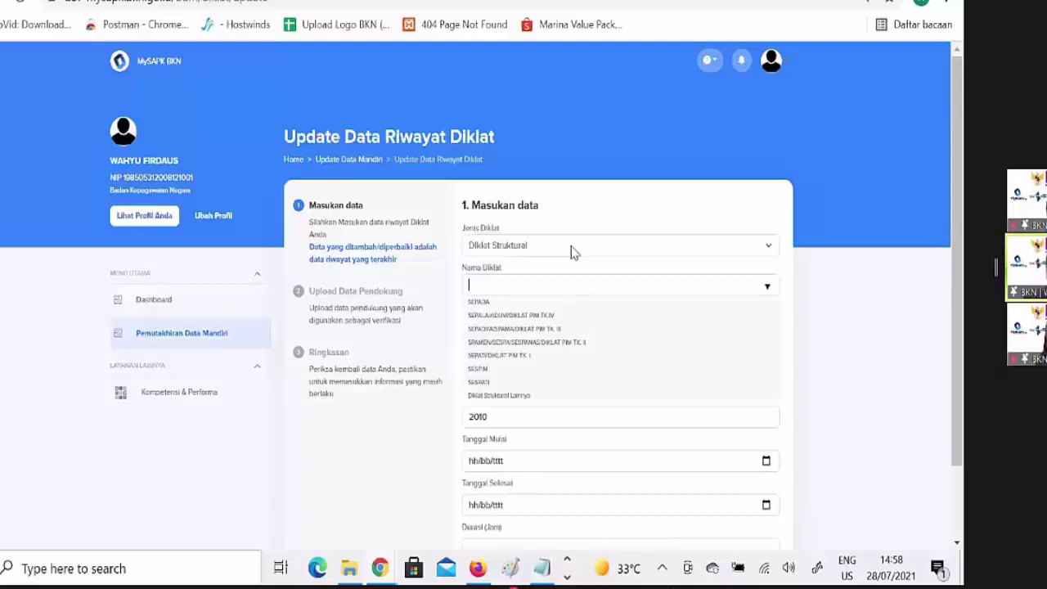
type("dd")
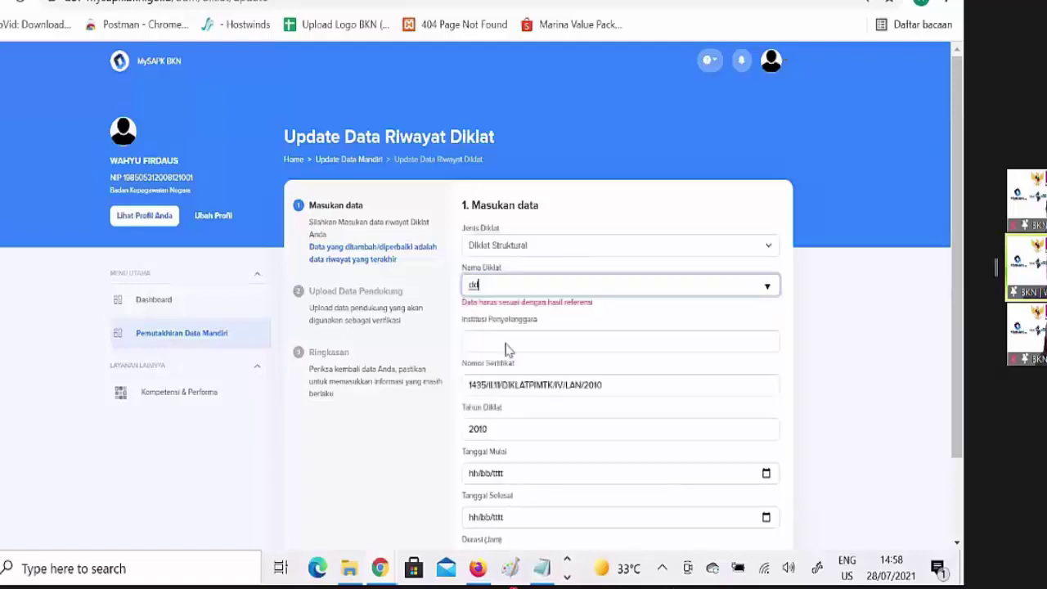
left_click(505, 350)
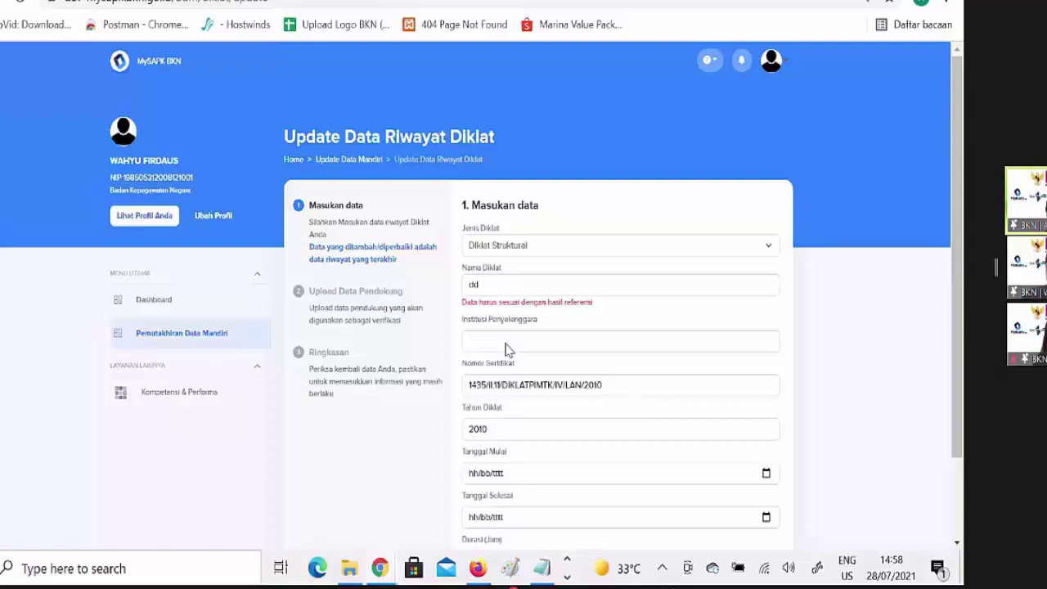
scroll(763, 379, "down", 2)
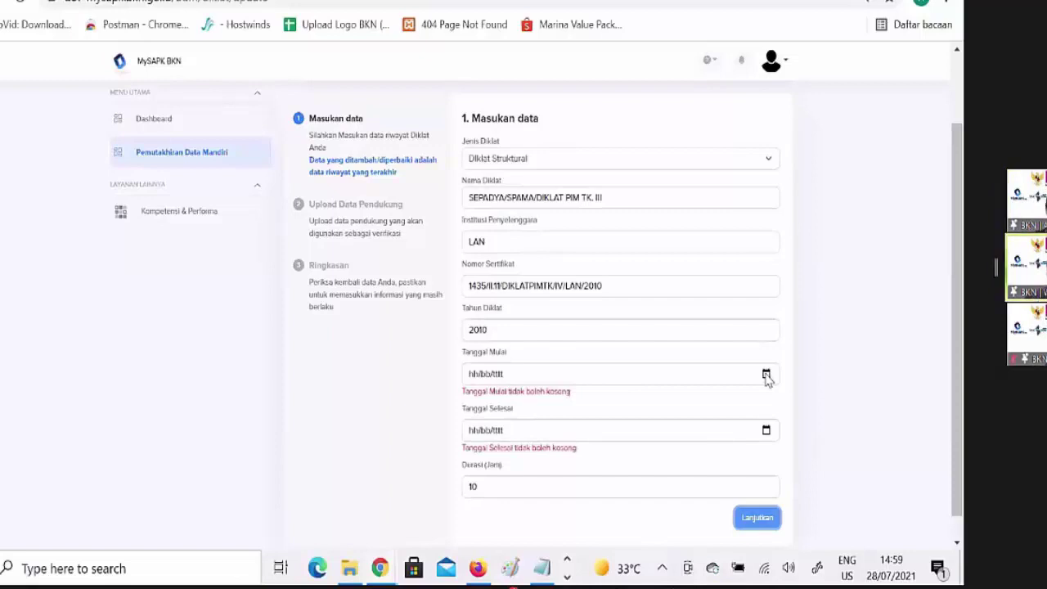
Enter training dates 20/07/2021 to 28/07/2021 and proceed to the document upload step
key("Tab")
type("20072021")
key("Tab")
left_click(417, 123)
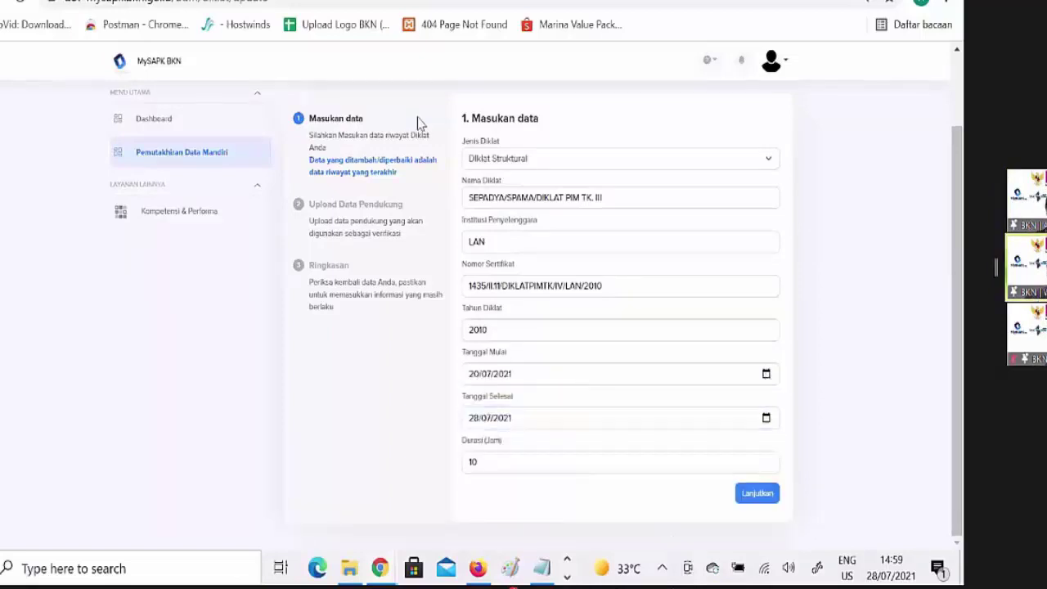
left_click(757, 495)
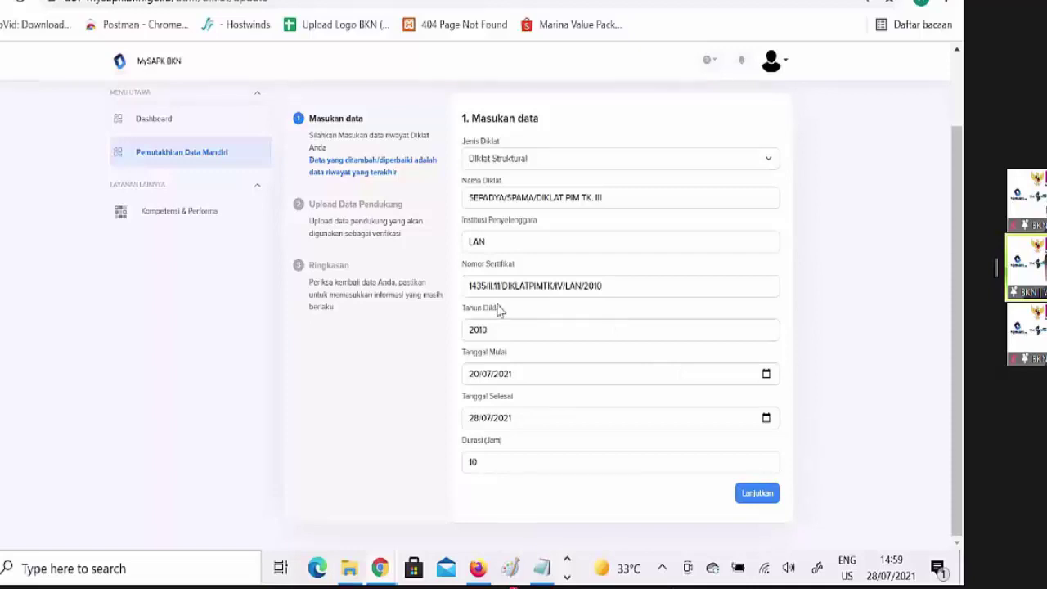
left_click(756, 492)
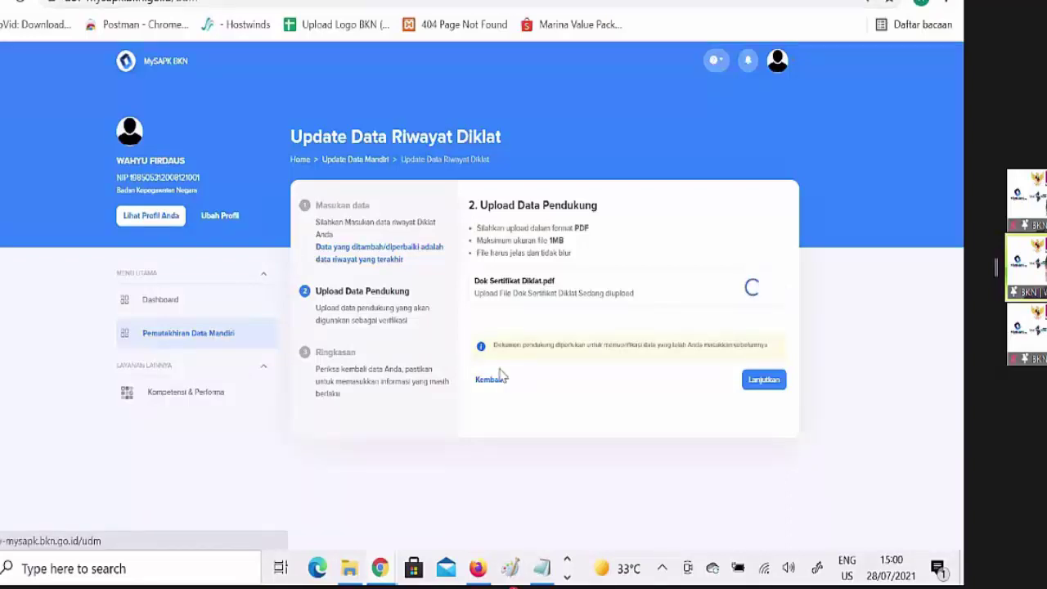
Go back from the Diklat upload step to the history categories
left_click(492, 379)
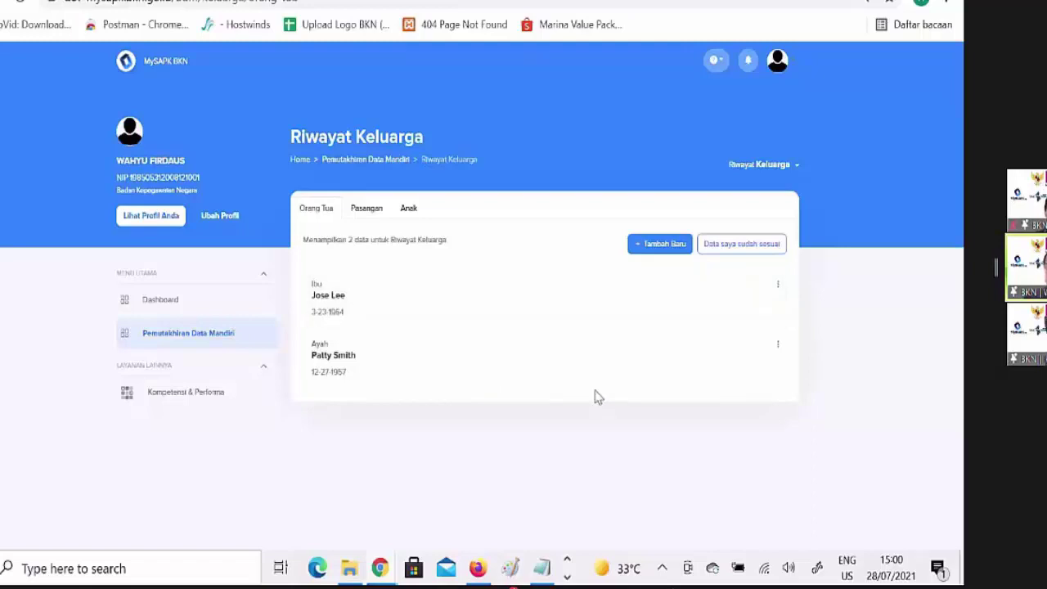
Open Riwayat Keluarga, review the Pasangan and Anak tabs, and mark the family data correct
key("alt+Left")
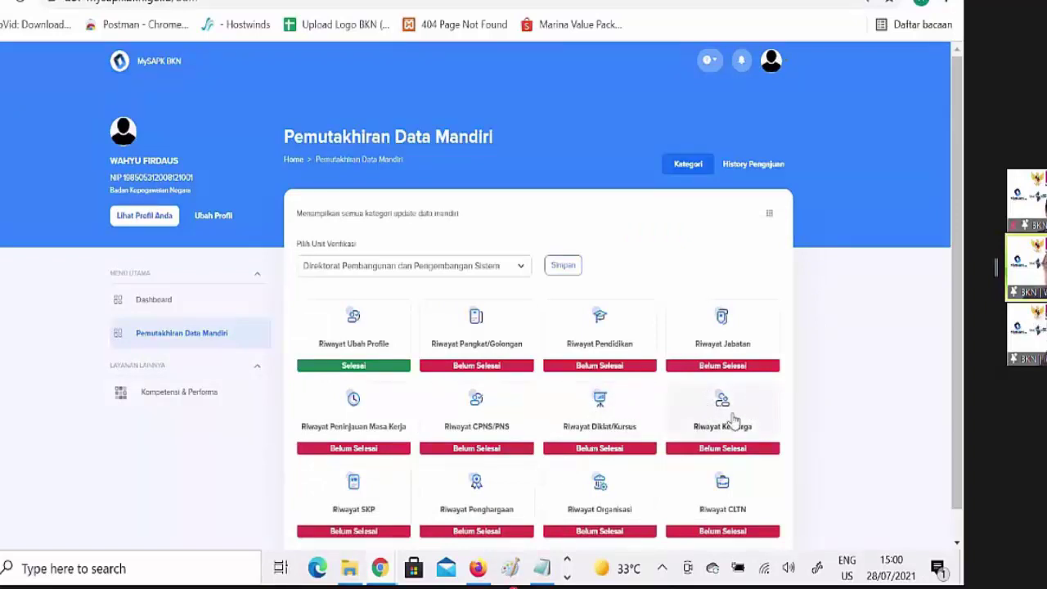
left_click(733, 420)
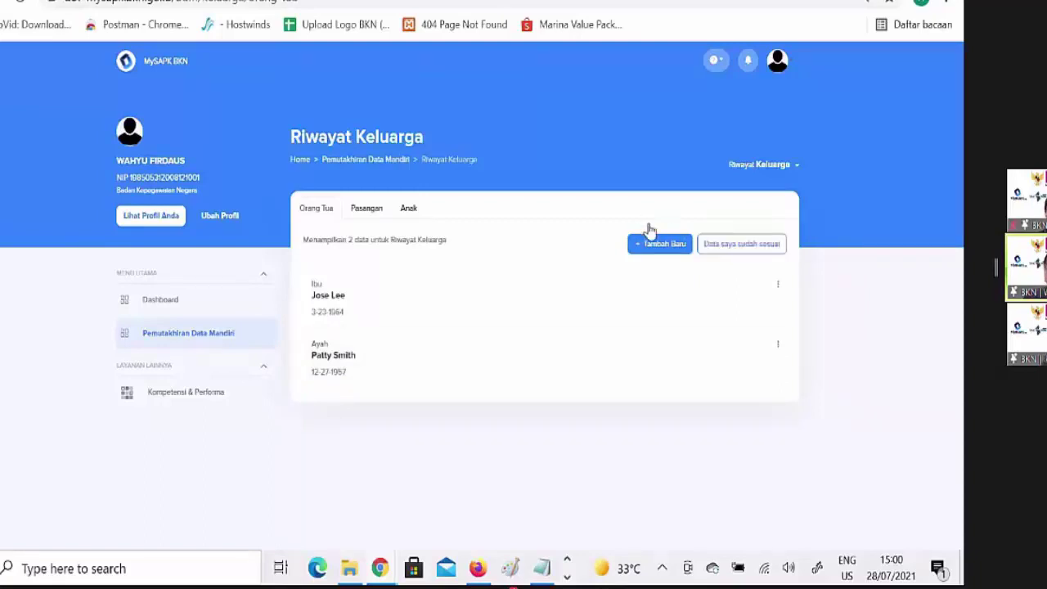
left_click(362, 211)
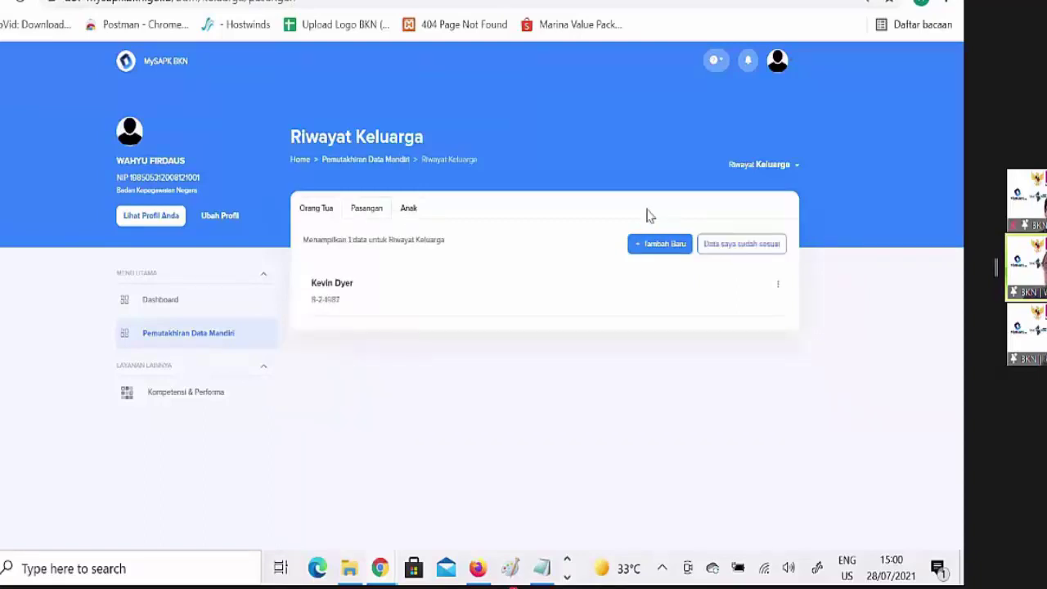
left_click(404, 211)
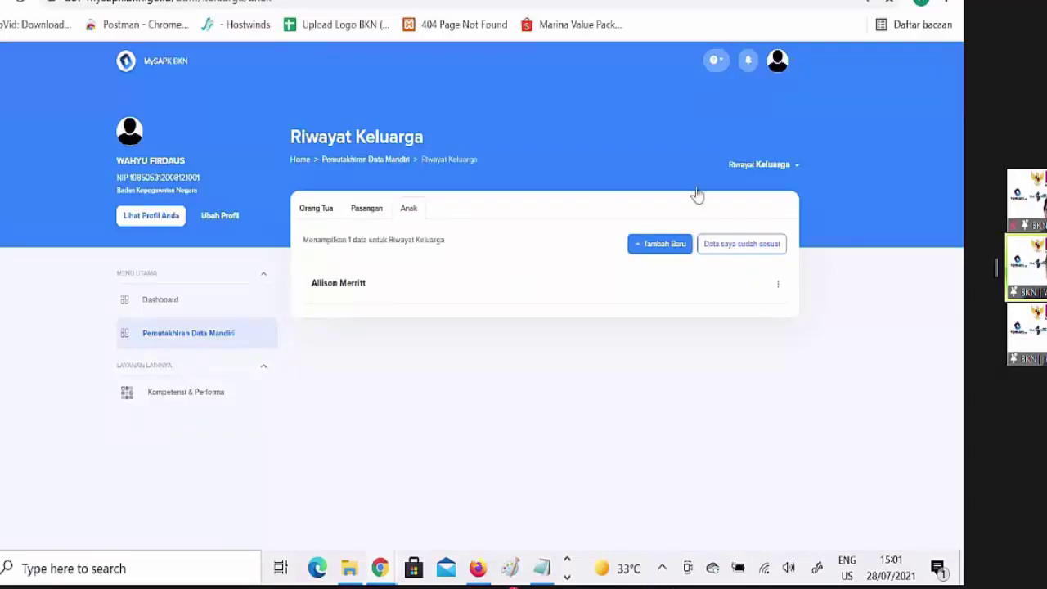
left_click(740, 245)
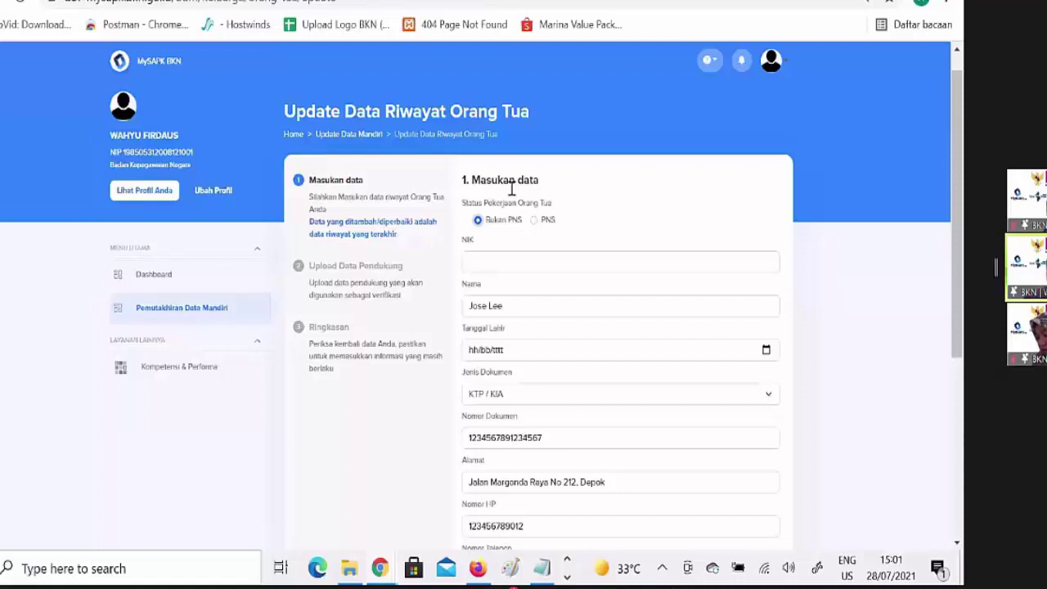
Scroll down the Update Data Riwayat Orang Tua form
scroll(731, 412, "down", 1)
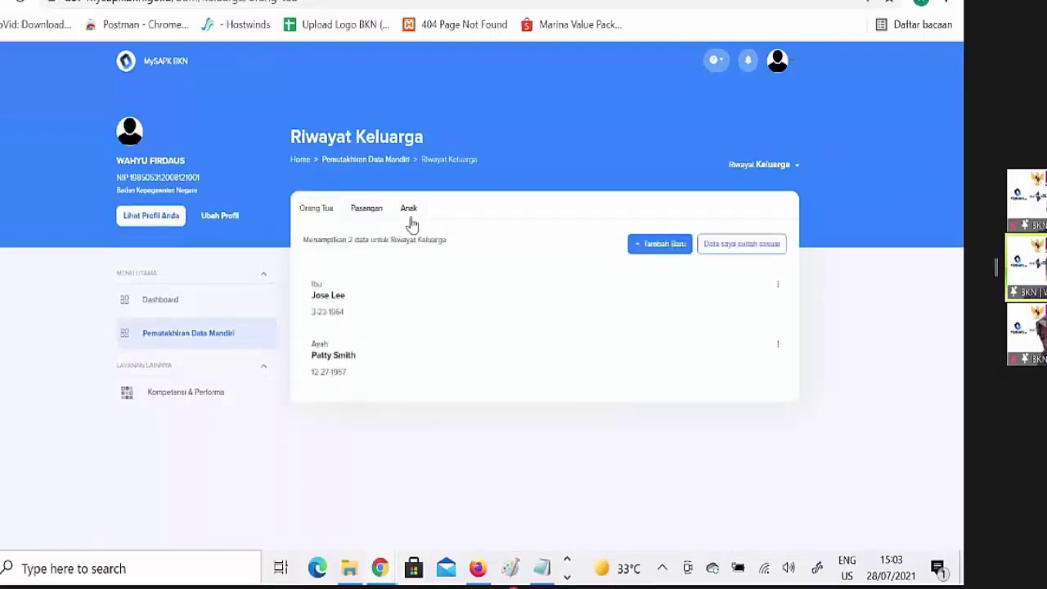
Start a new child record on the Anak tab and choose the child's parent
left_click(410, 214)
left_click(663, 245)
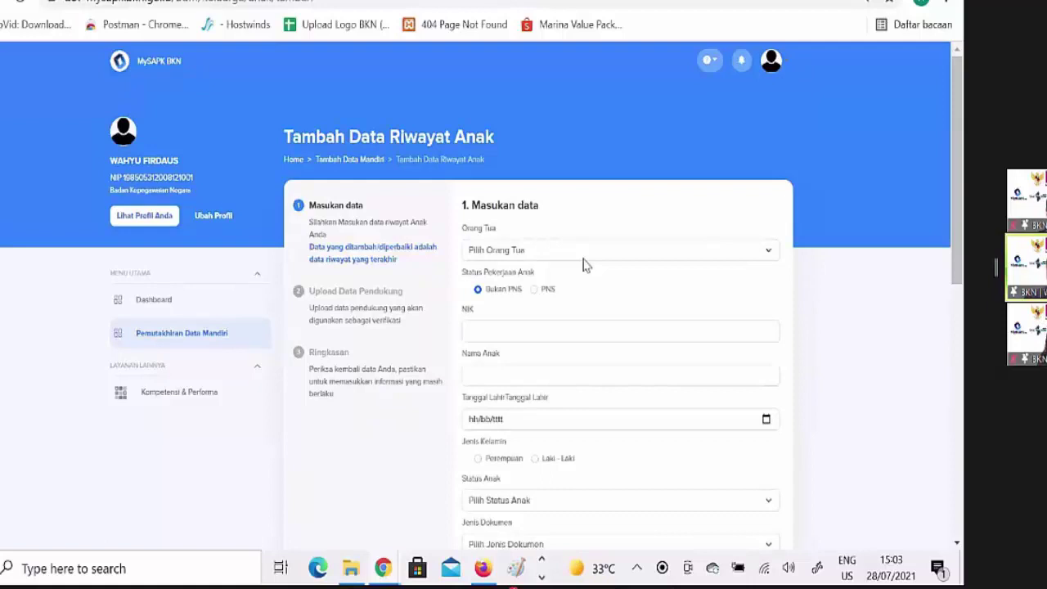
left_click(577, 254)
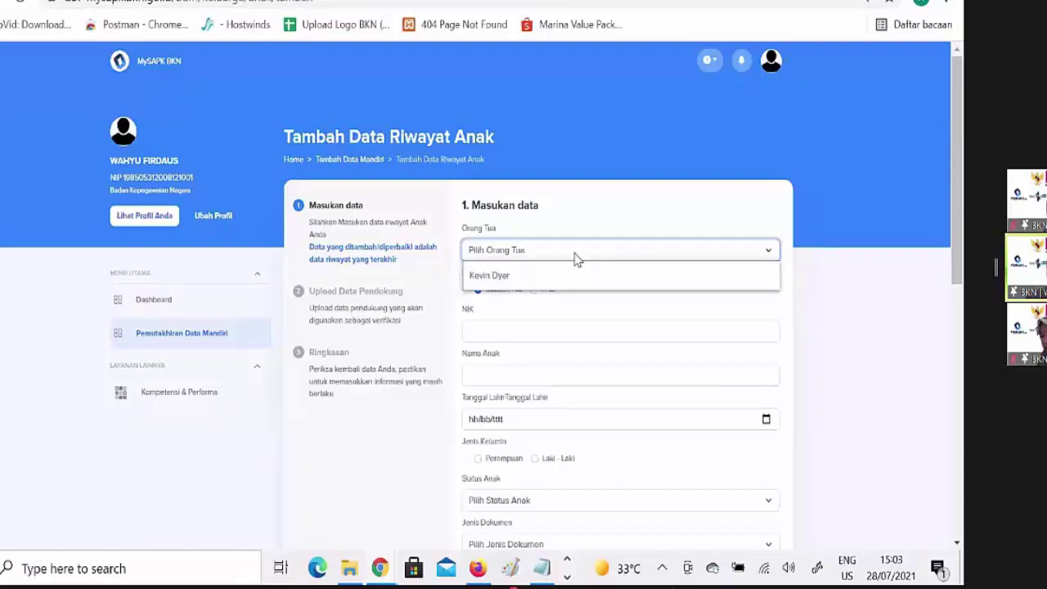
left_click(551, 222)
left_click(551, 223)
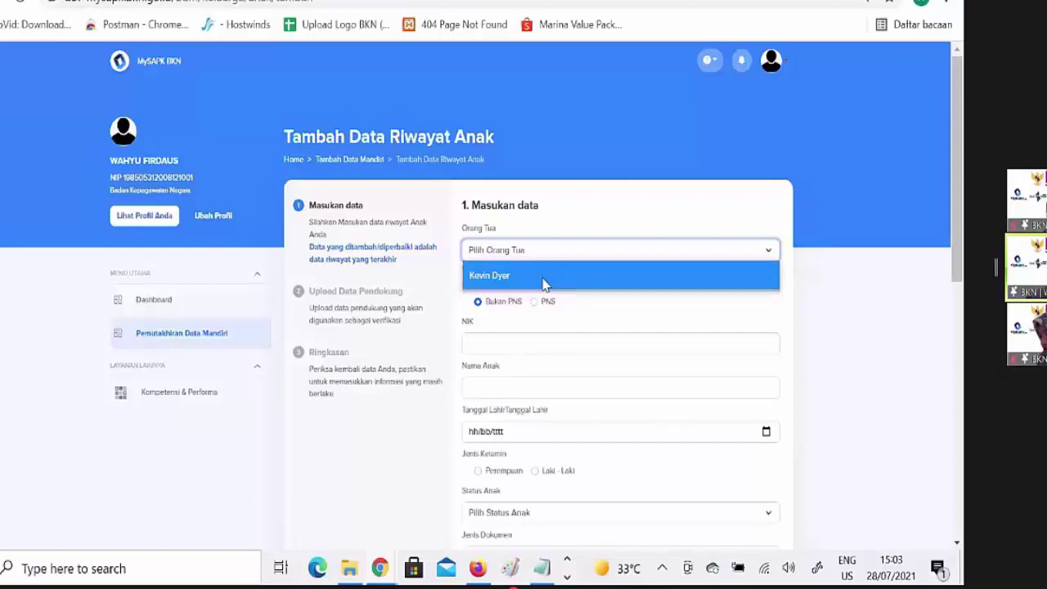
left_click(542, 279)
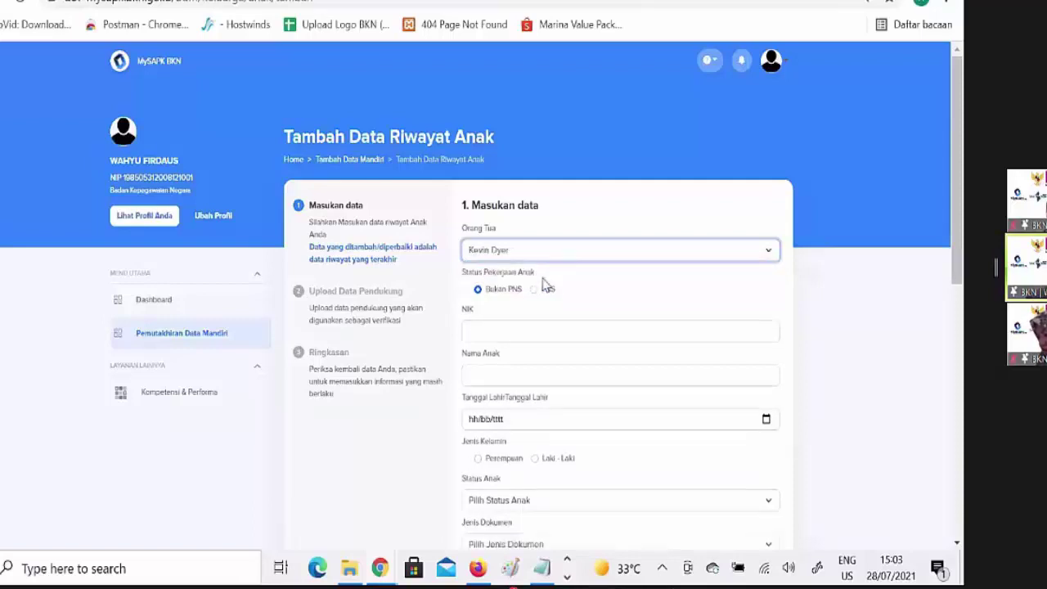
Set the child's employment status to Bukan PNS and scroll back up the form
left_click(543, 284)
left_click(489, 286)
left_click_drag(957, 131, 962, 365)
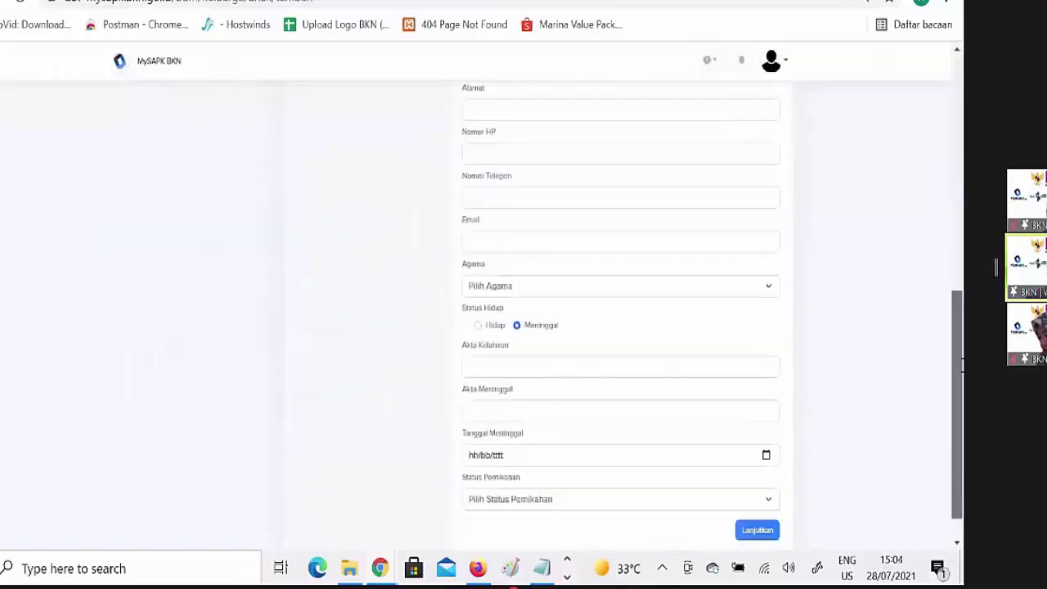
scroll(944, 256, "up", 3)
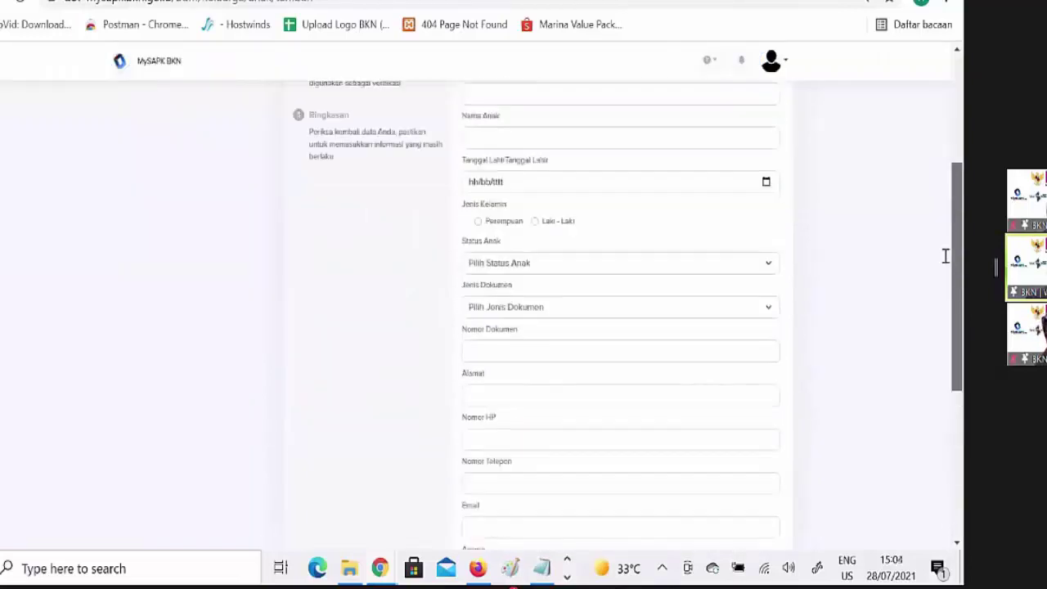
scroll(944, 256, "up", 1)
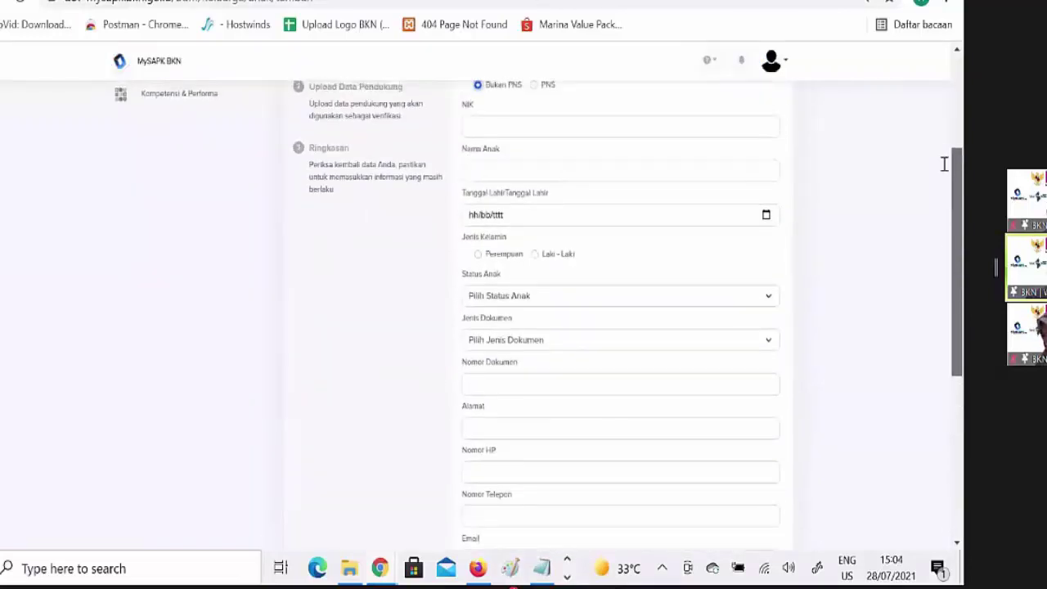
scroll(943, 164, "up", 3)
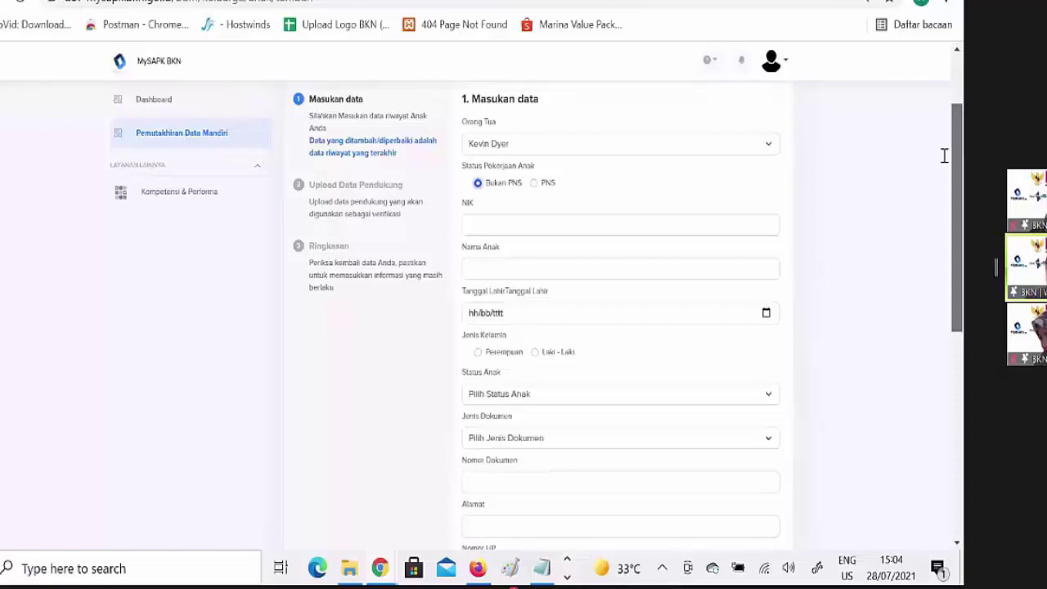
scroll(943, 155, "up", 2)
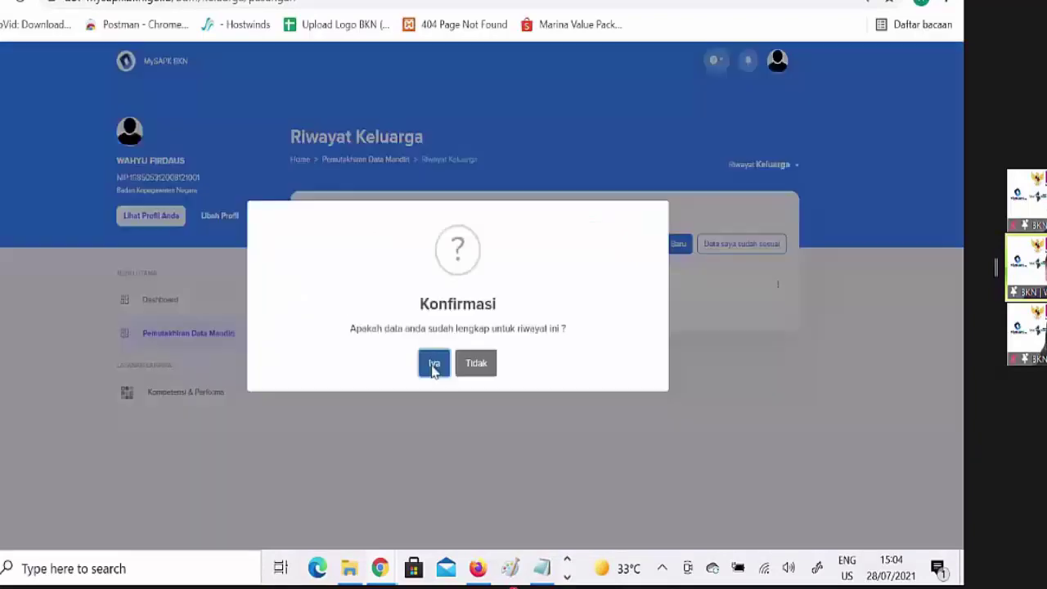
Confirm the family data as complete and return to the Pemutakhiran Data Mandiri categories
left_click(432, 363)
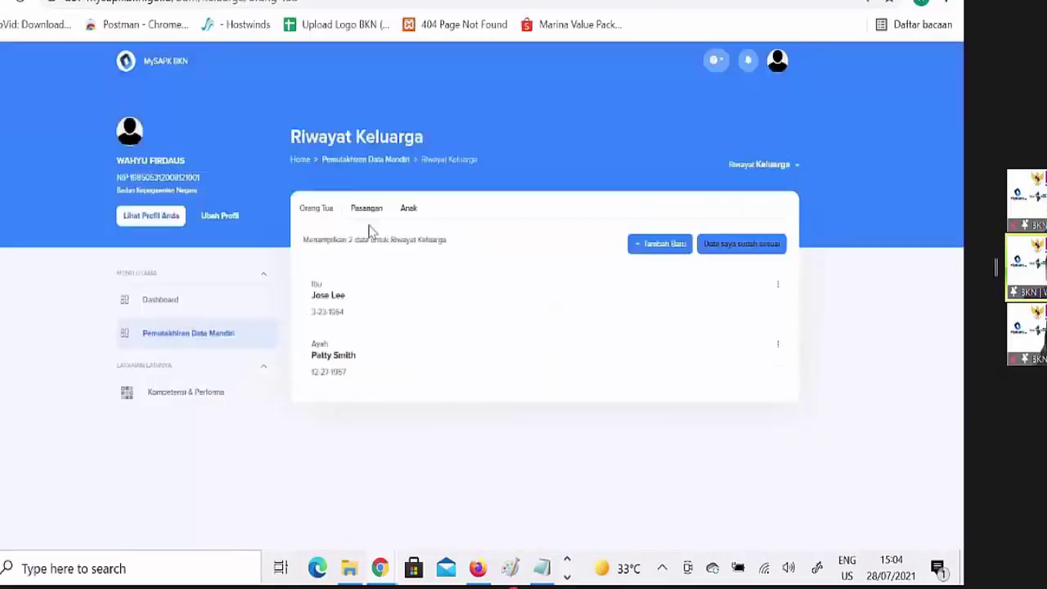
left_click(740, 243)
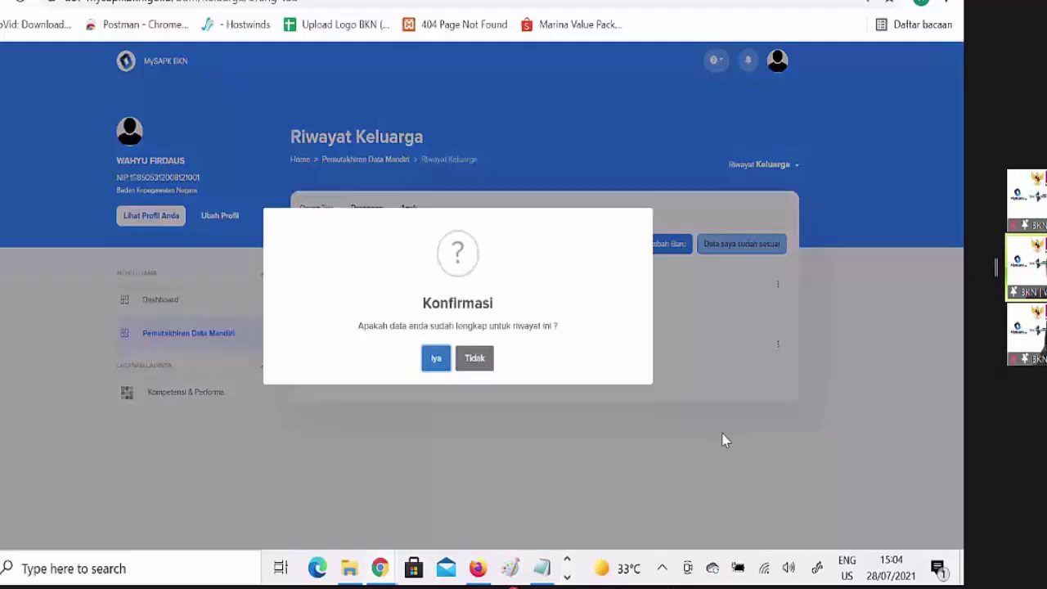
key("Return")
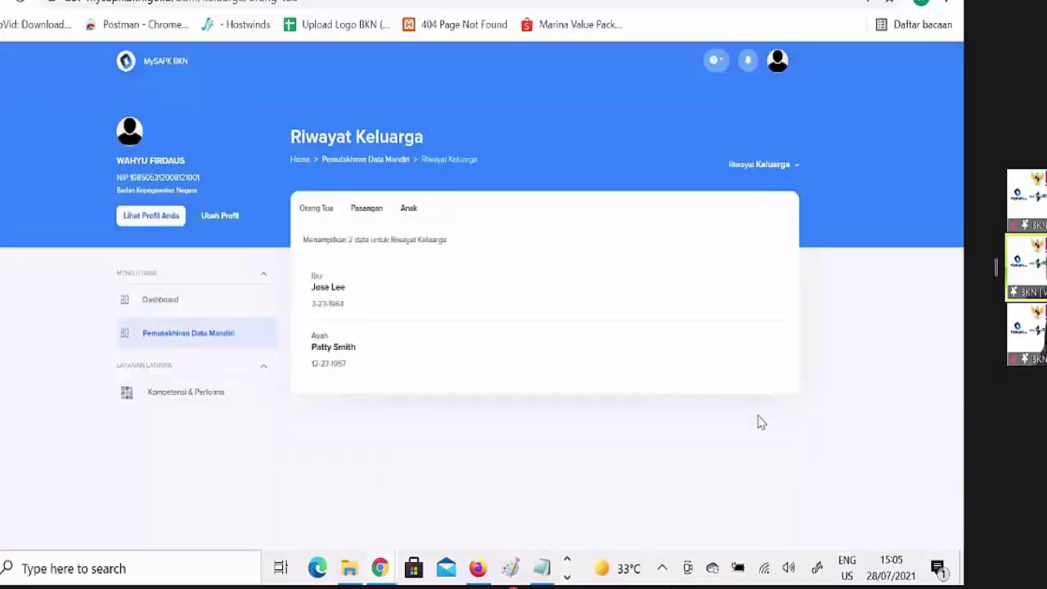
key("alt+Left")
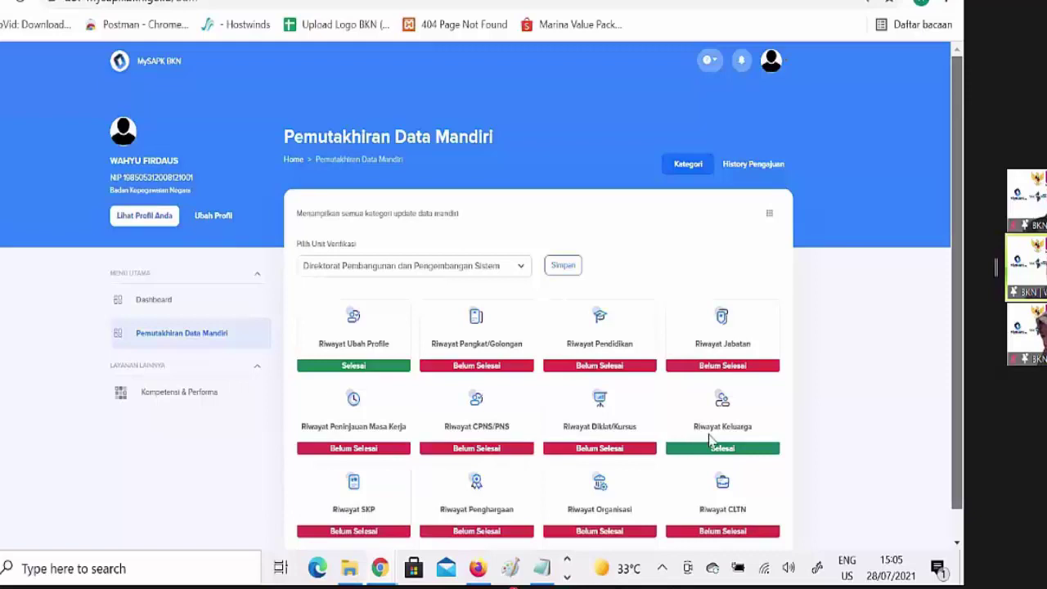
scroll(711, 440, "down", 1)
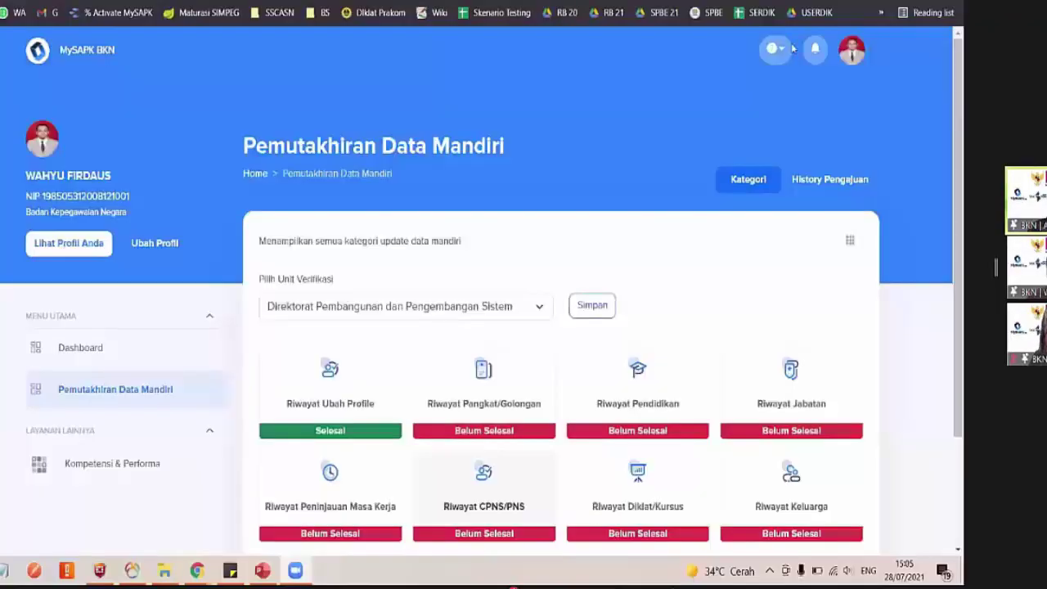
Open Riwayat SKP, listing Nilai SKP 89.89 for 2019
scroll(680, 186, "down", 3)
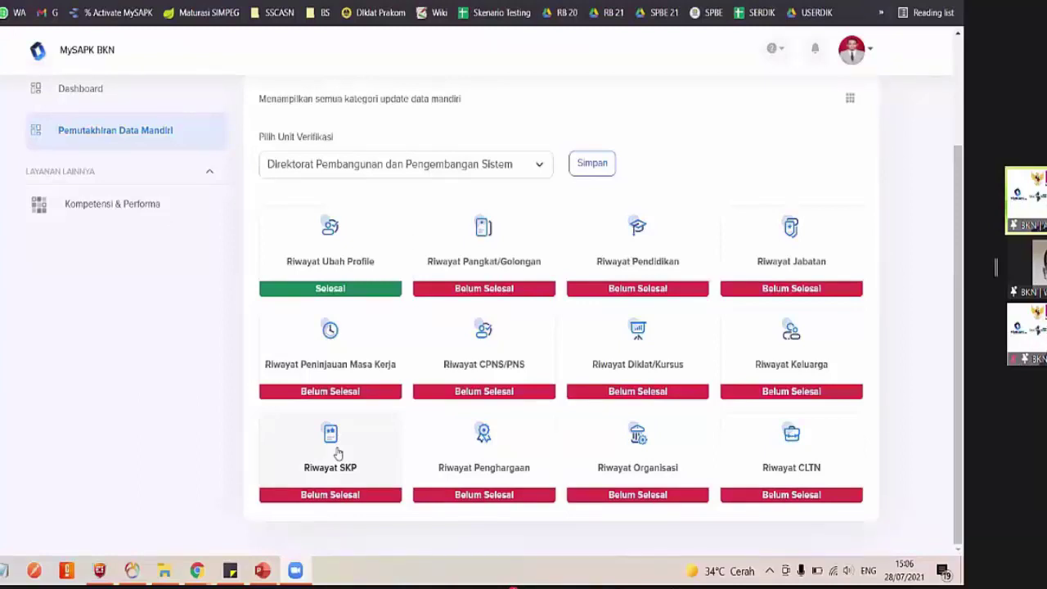
left_click(383, 458)
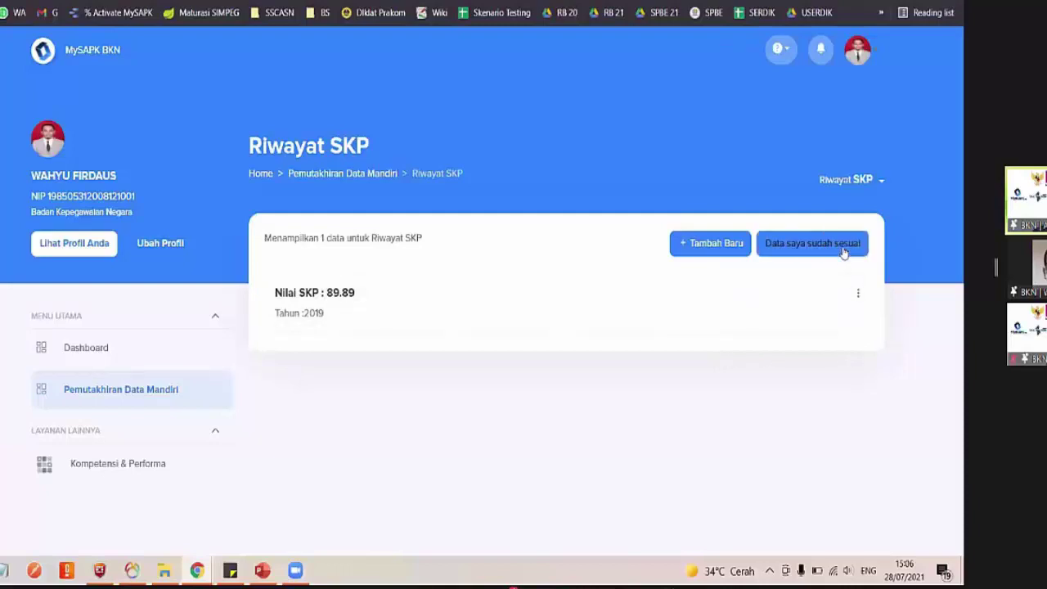
Start a new SKP record for year 2020 with position type Jabatan Fungsional Tertentu
left_click(711, 249)
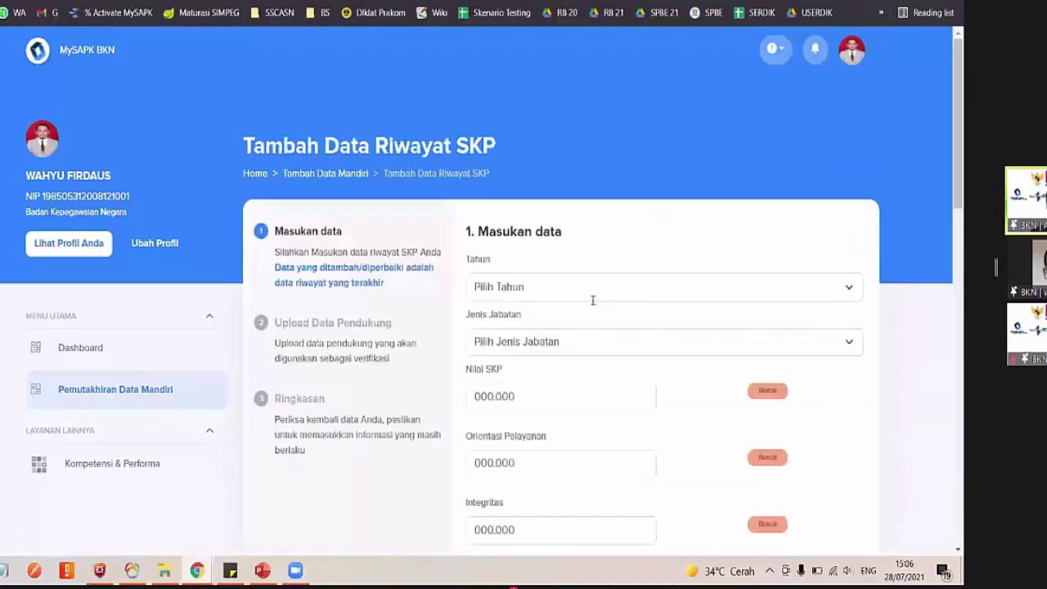
scroll(592, 301, "down", 2)
left_click(542, 183)
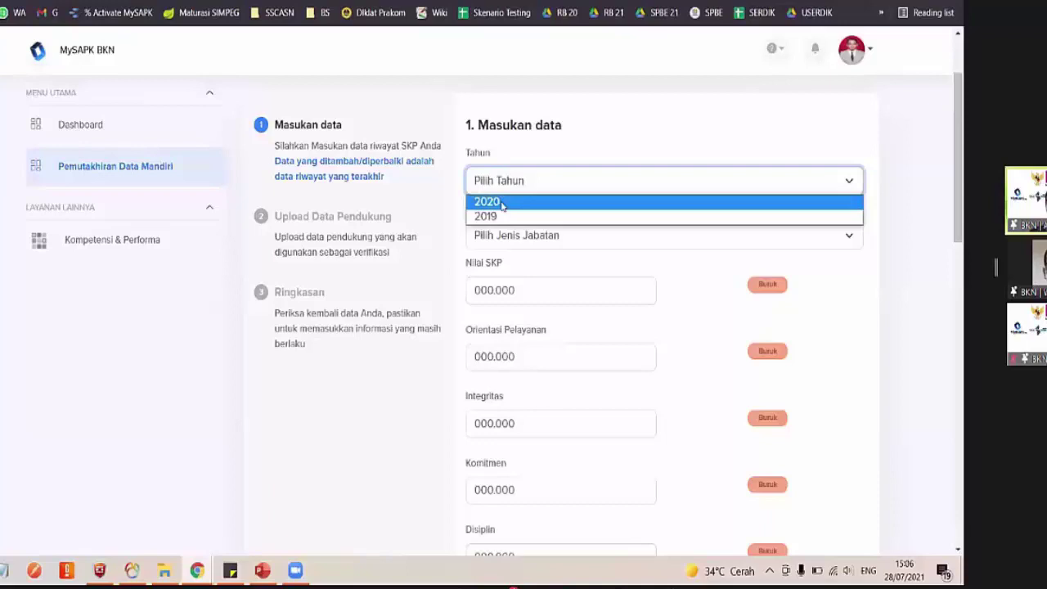
left_click(502, 203)
left_click(544, 234)
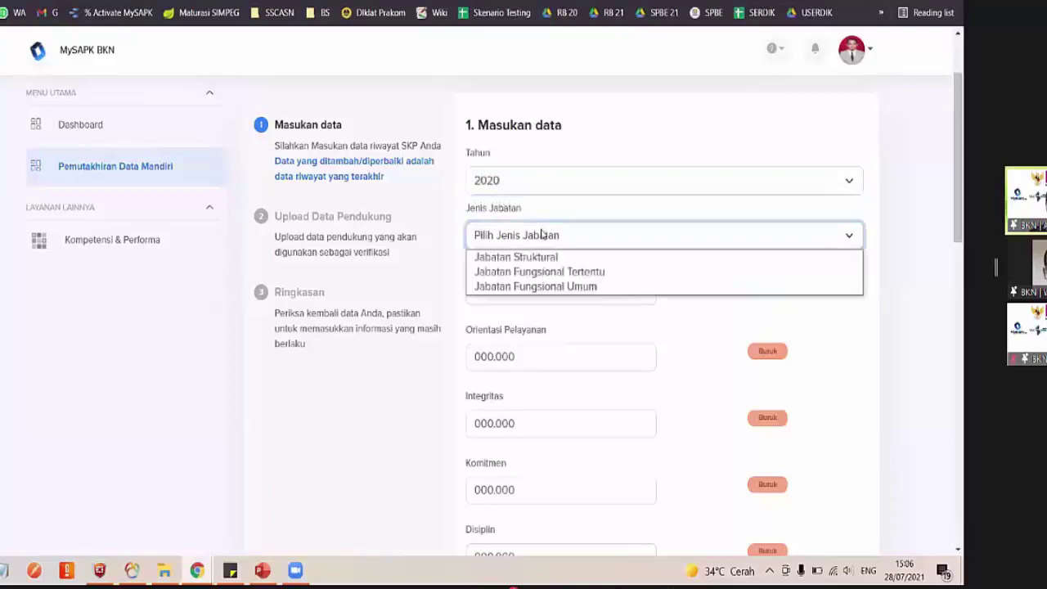
left_click(577, 271)
Enter 90 for Nilai SKP, Orientasi Pelayanan, Integritas, Komitmen, Disiplin and Kerja sama
left_click(520, 284)
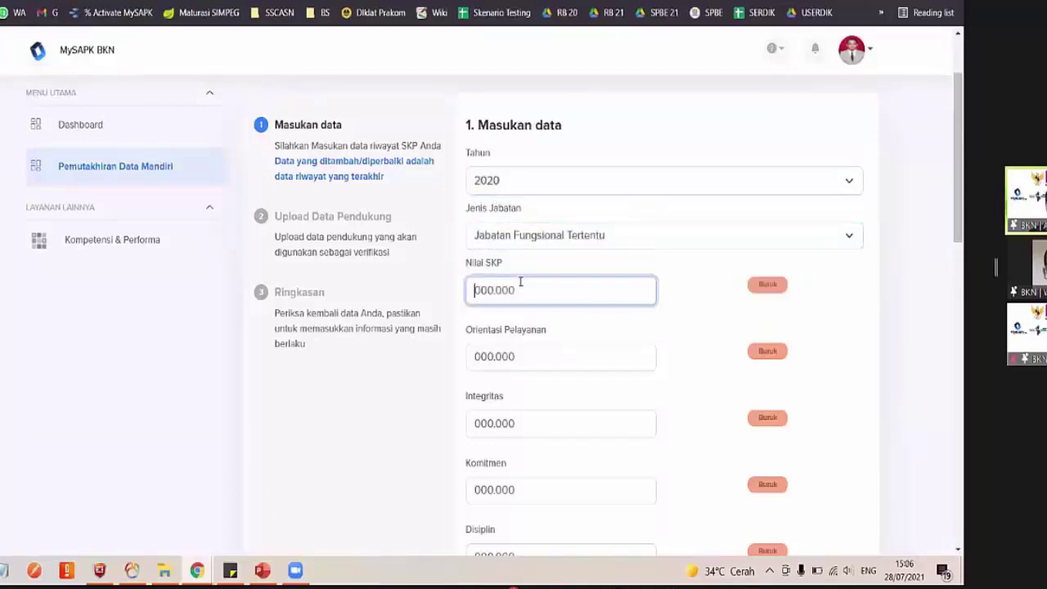
type("90")
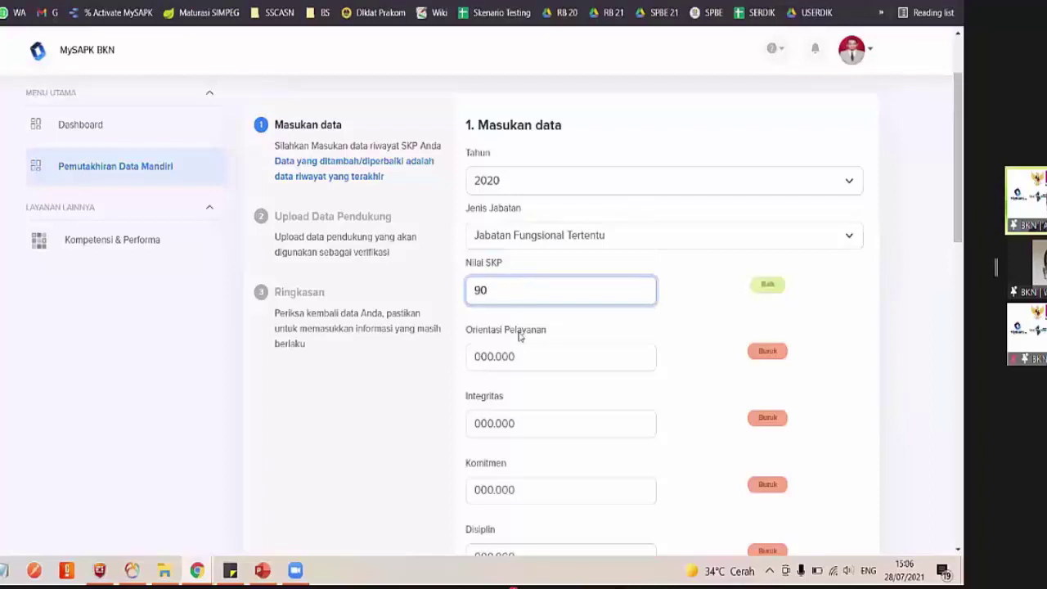
left_click(512, 358)
type("90")
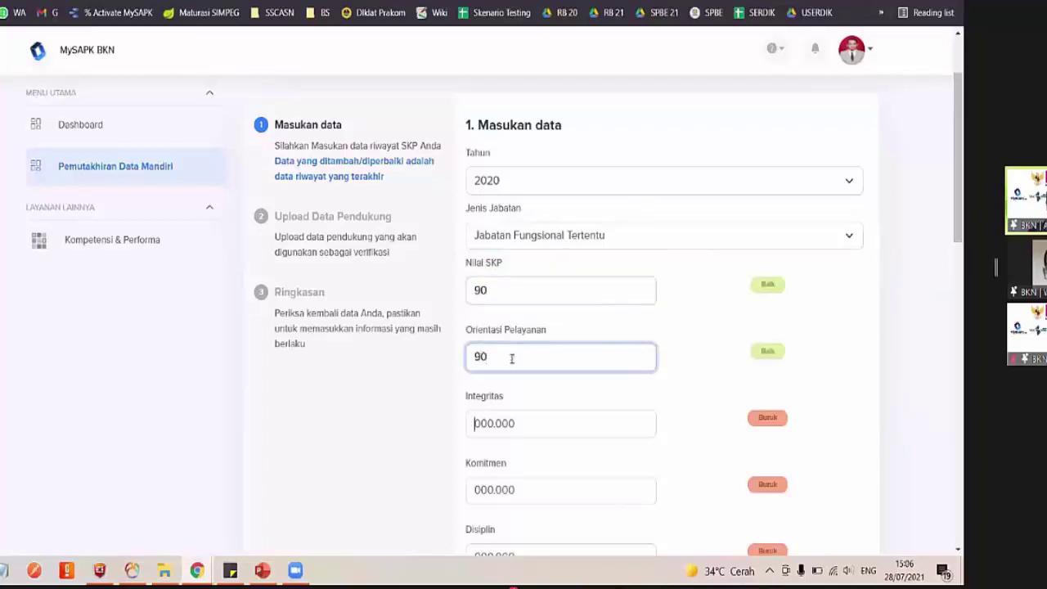
key("Tab")
type("90")
key("Tab")
type("90")
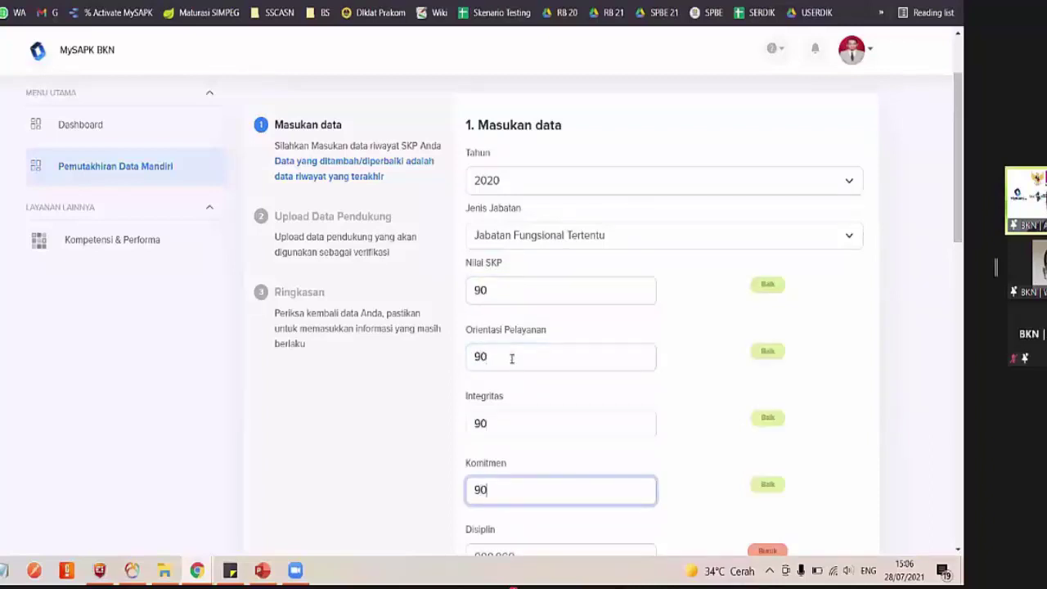
scroll(512, 359, "down", 5)
key("Tab")
type("90")
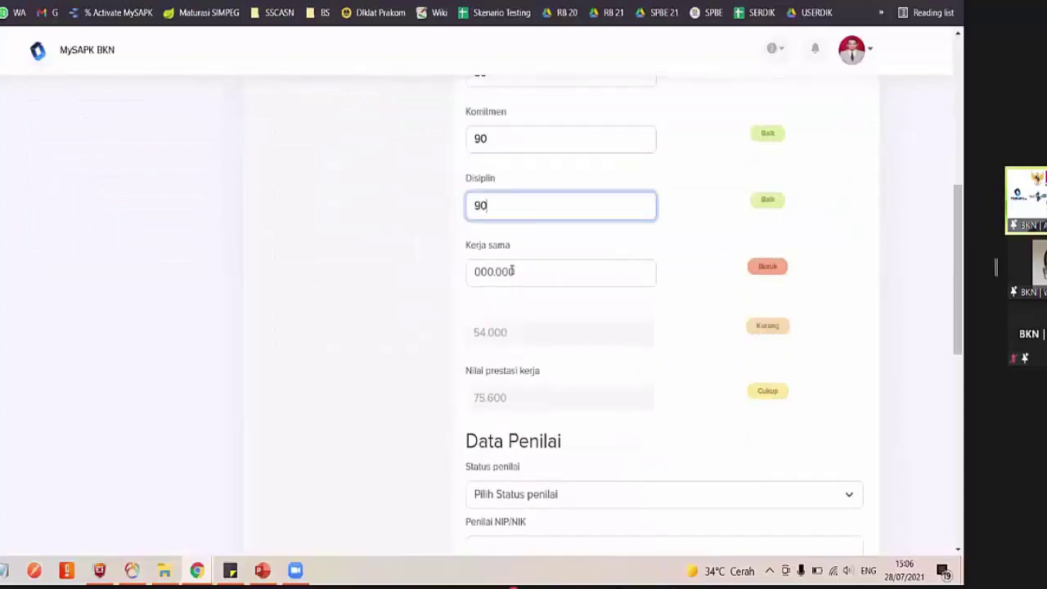
key("Tab")
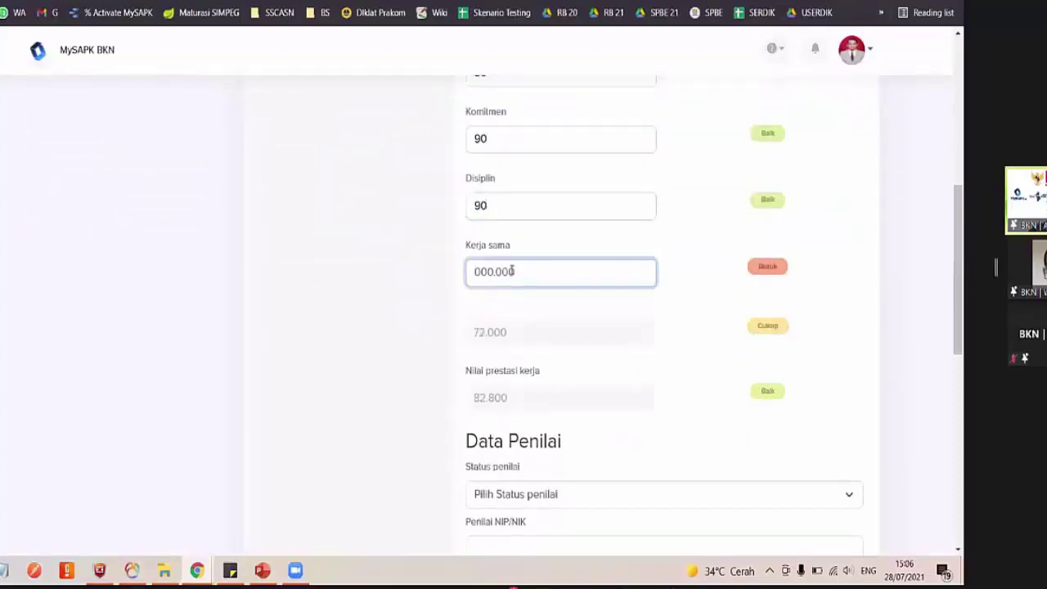
type("9")
key("BackSpace")
type("90")
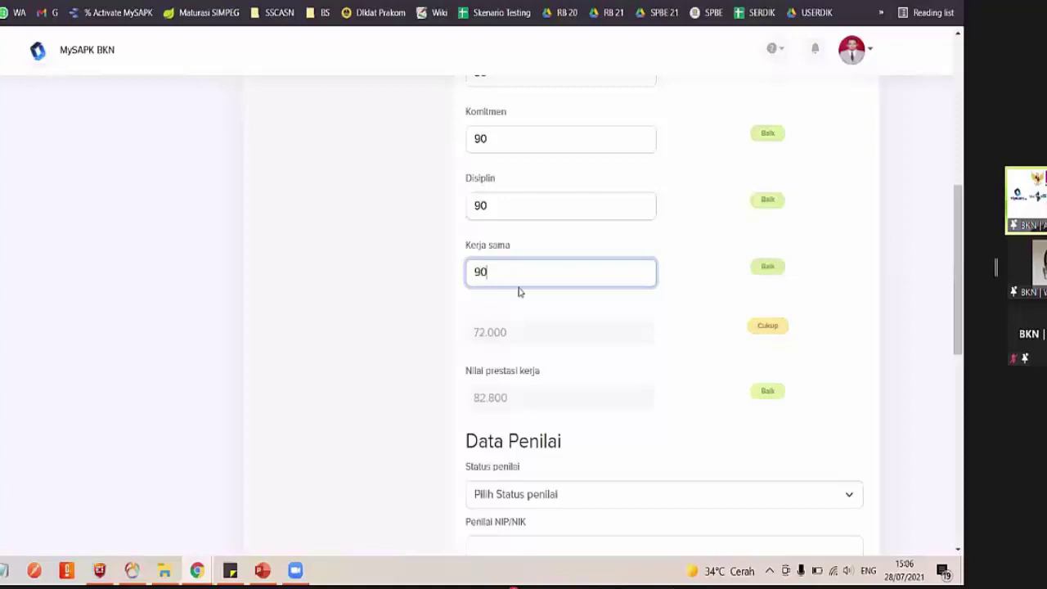
Try other position types, restore Jabatan Fungsional Tertentu, and move down to Data Penilai
scroll(527, 311, "up", 5)
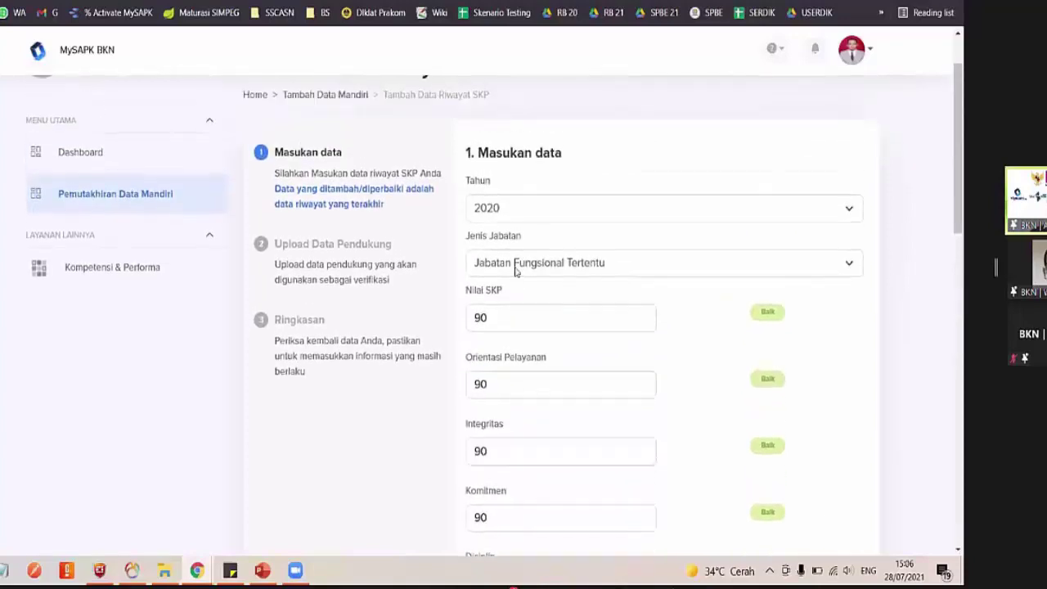
scroll(518, 299, "down", 5)
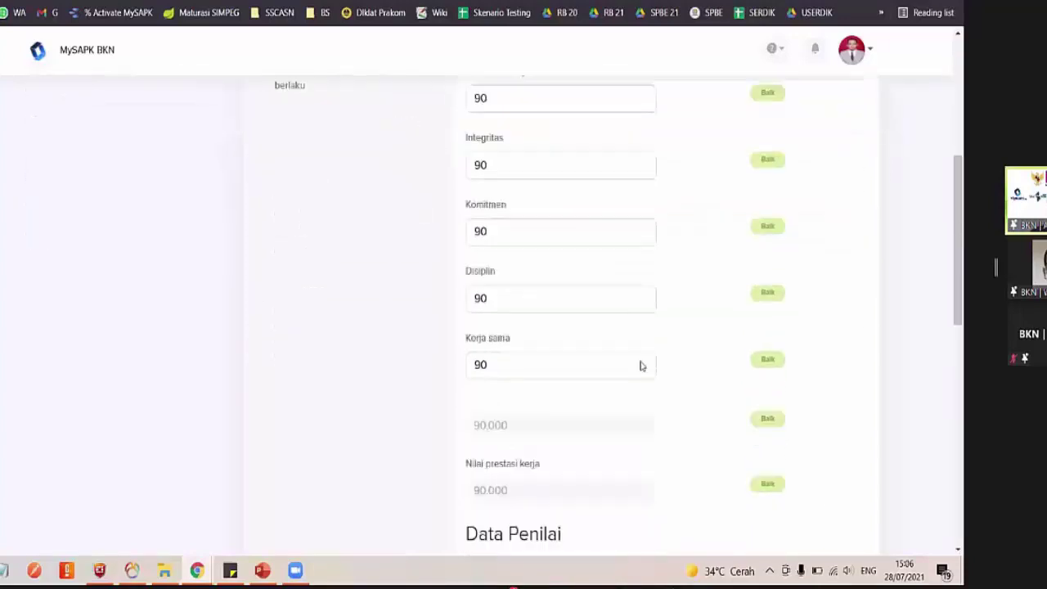
scroll(660, 315, "up", 5)
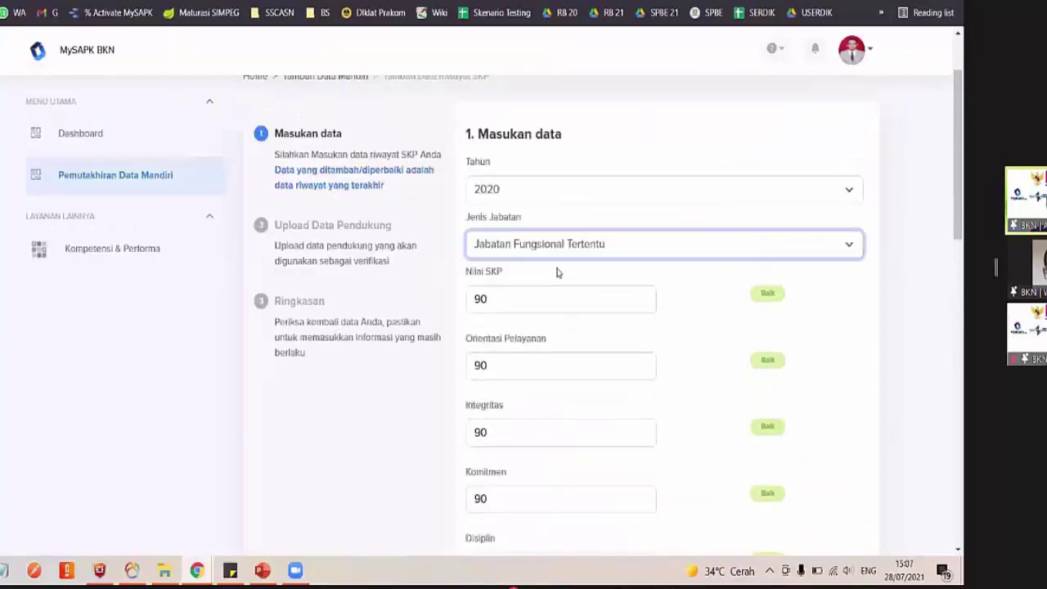
key("alt+Down")
key("Return")
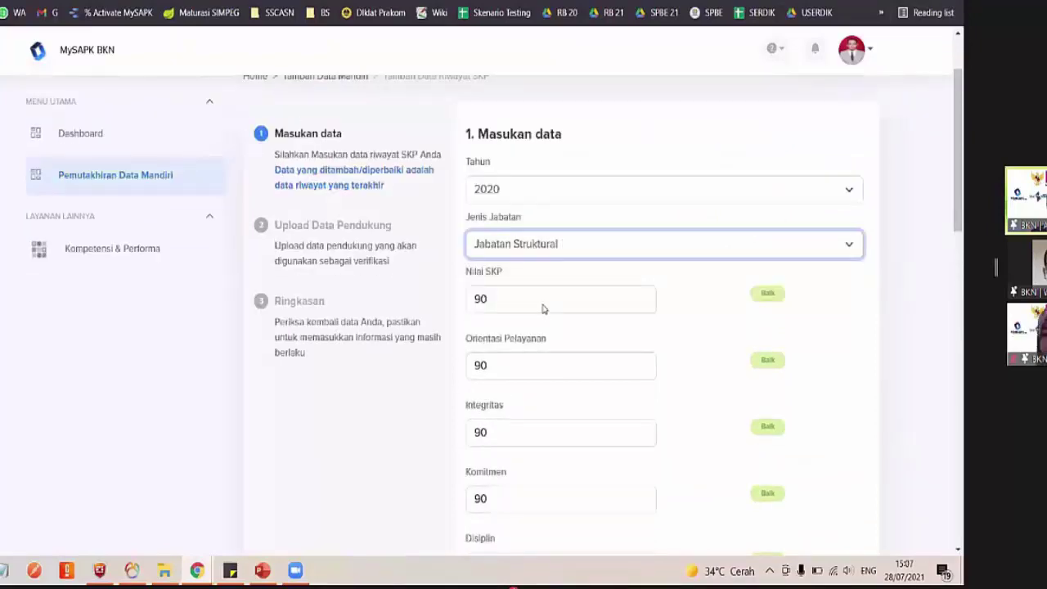
scroll(542, 306, "down", 6)
scroll(621, 269, "up", 3)
scroll(556, 215, "up", 2)
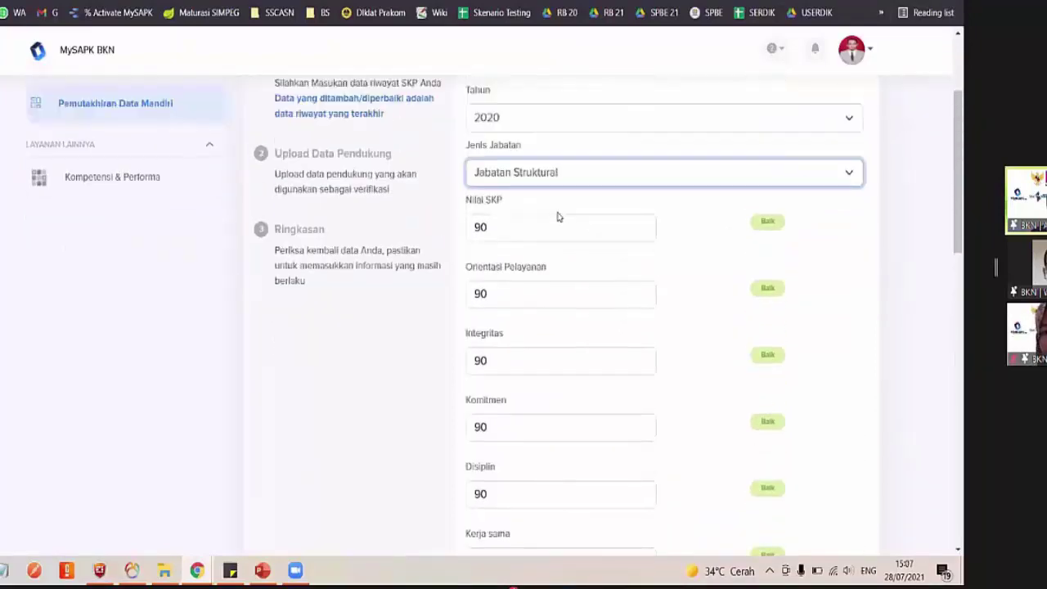
key("alt+Down")
key("Down")
key("Return")
scroll(594, 210, "down", 3)
scroll(605, 286, "down", 1)
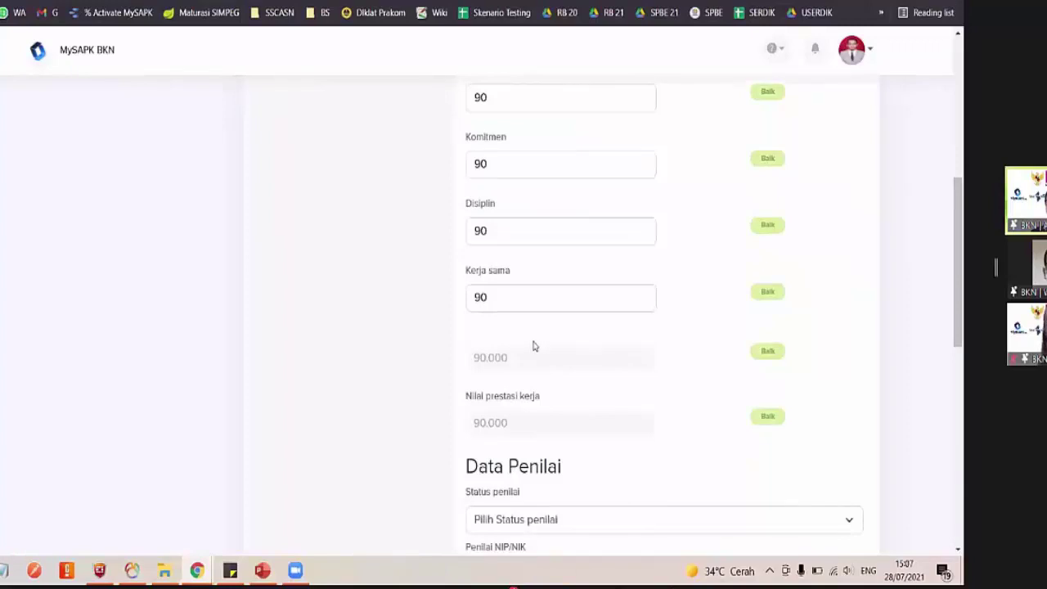
scroll(533, 343, "up", 1)
scroll(533, 344, "up", 3)
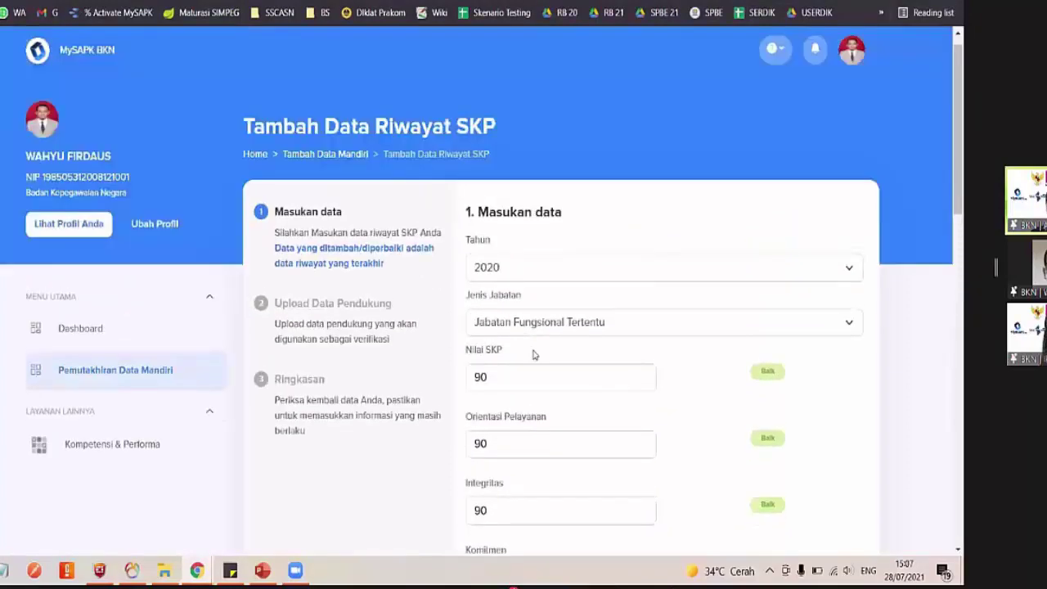
left_click(528, 322)
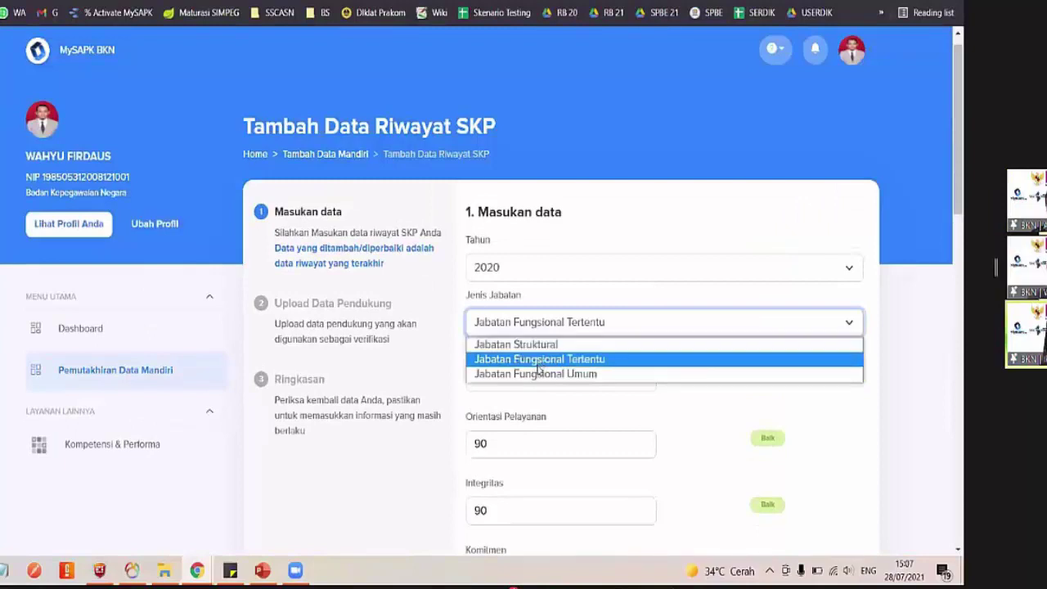
left_click(537, 362)
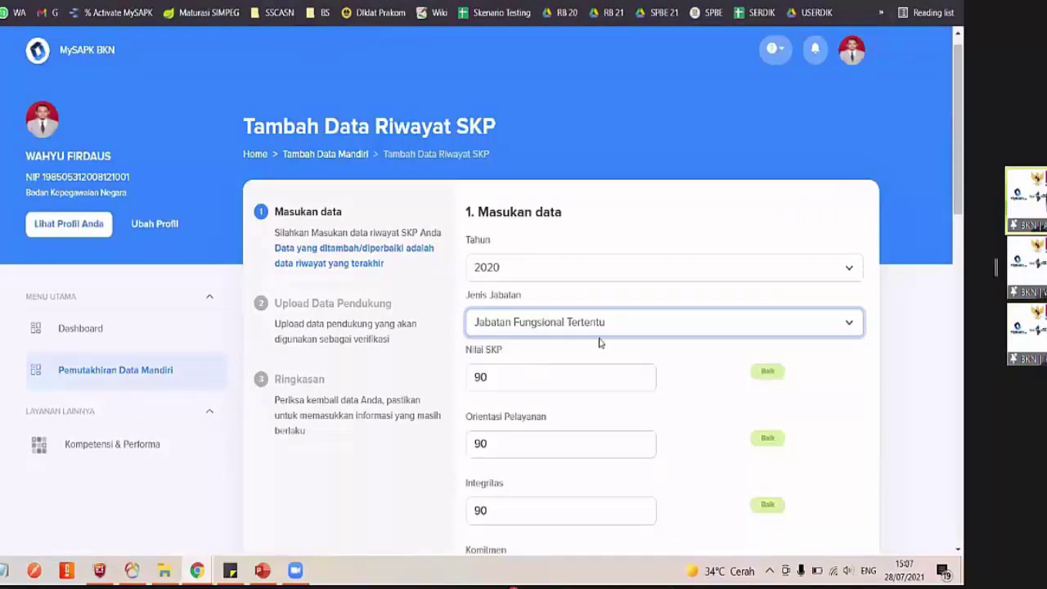
scroll(597, 342, "down", 2)
scroll(578, 264, "down", 2)
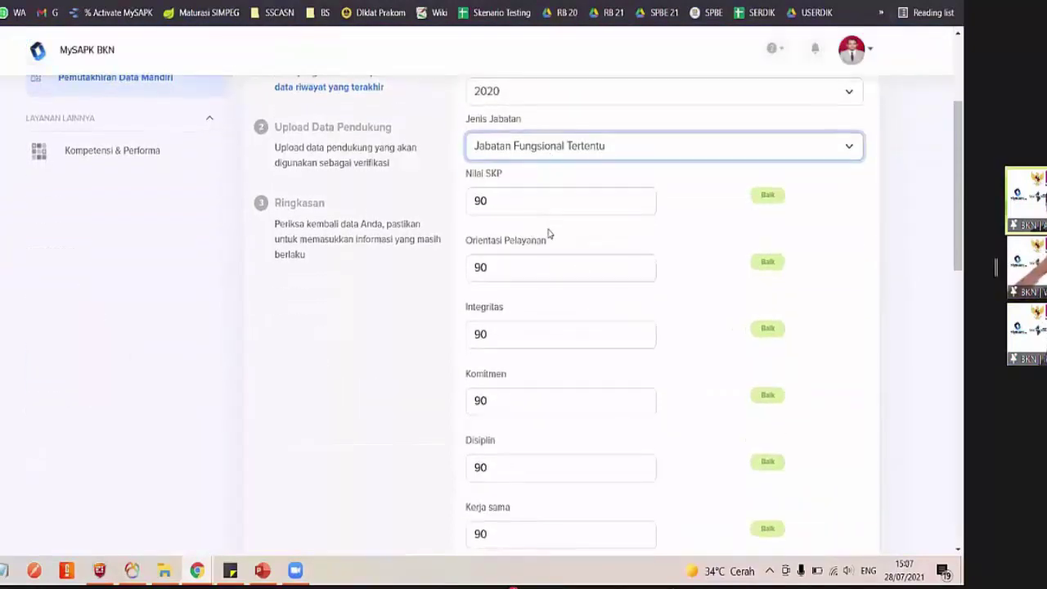
scroll(548, 234, "down", 1)
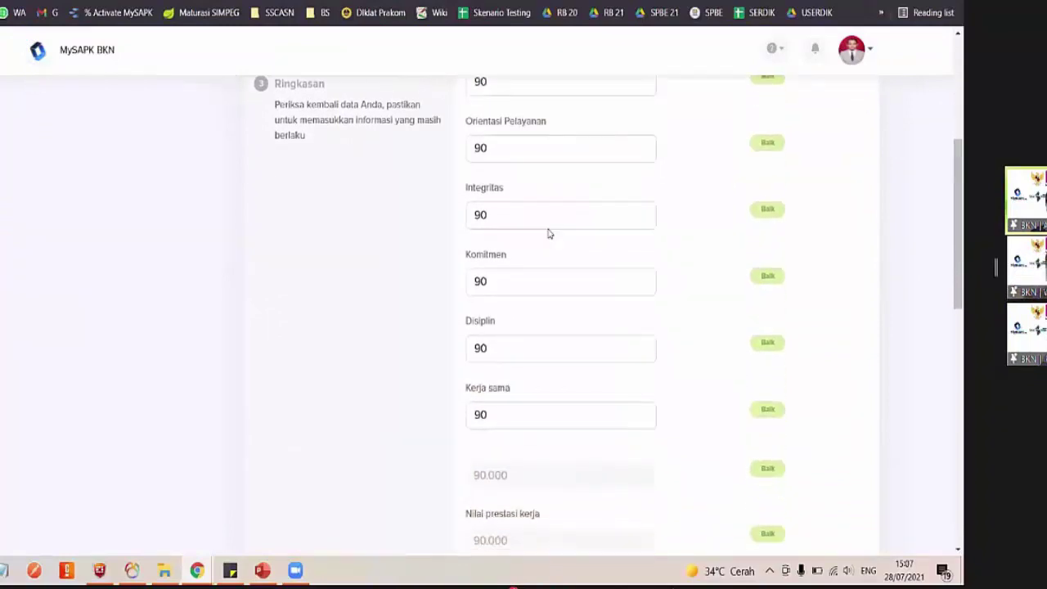
scroll(547, 341, "down", 4)
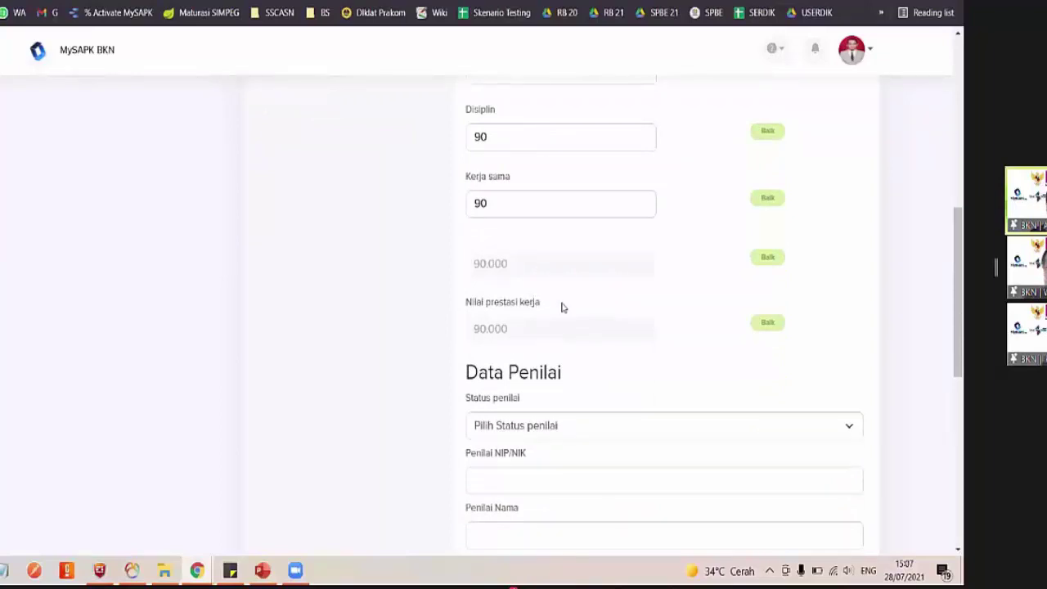
Set the assessor status to PNS after trying non ASN and PPPK
scroll(556, 287, "down", 3)
left_click(553, 264)
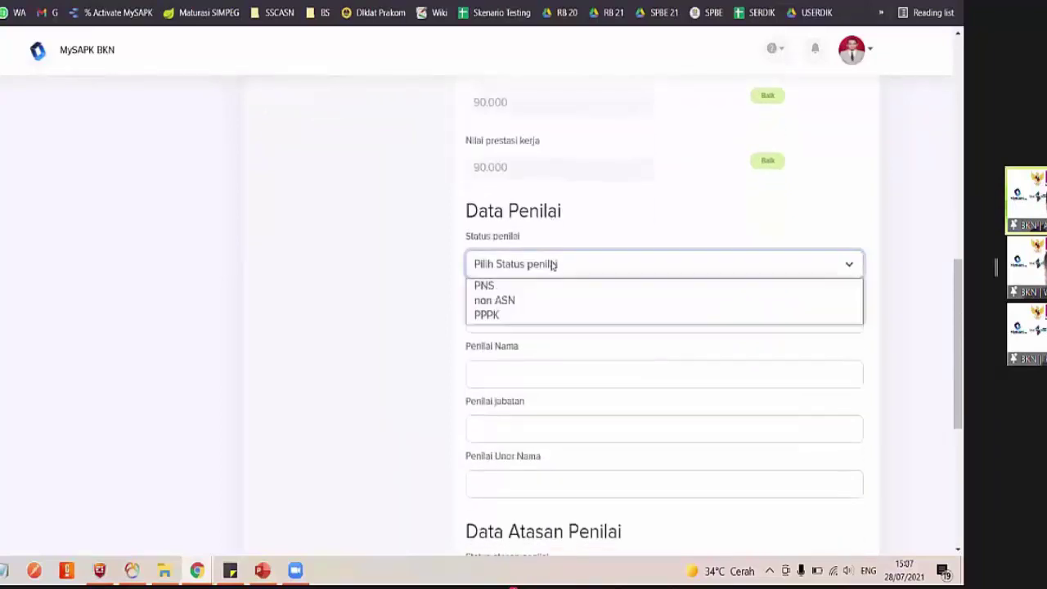
left_click(499, 285)
left_click(515, 311)
scroll(517, 245, "down", 2)
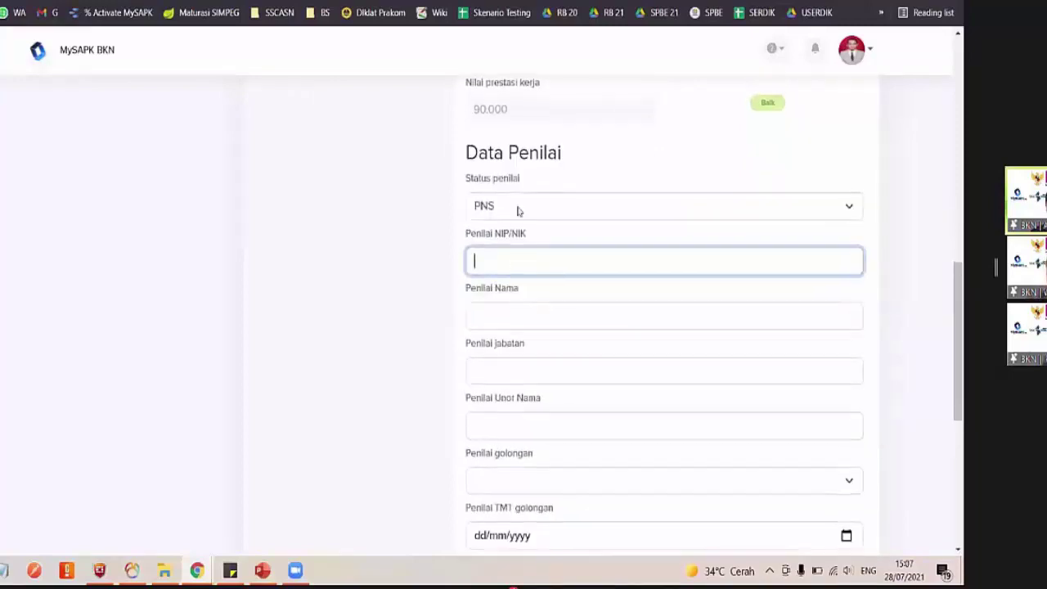
left_click(509, 172)
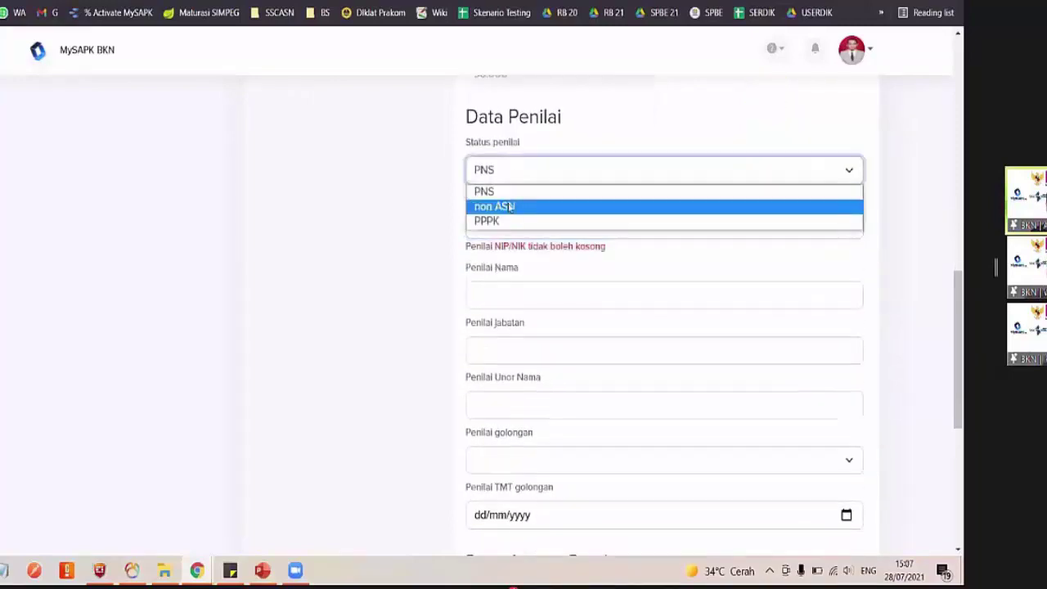
left_click(540, 206)
left_click(528, 178)
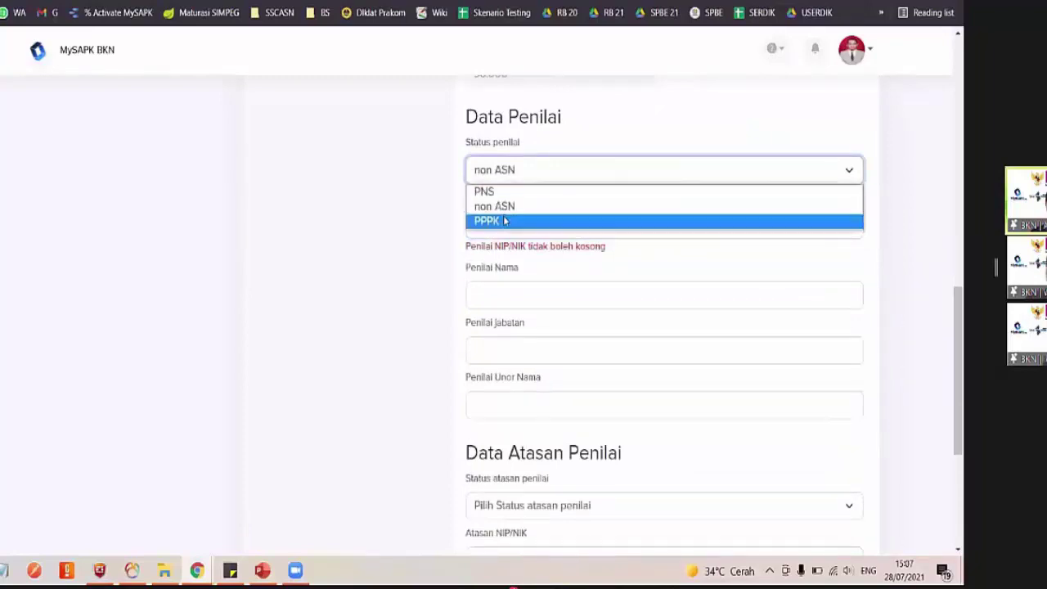
left_click(507, 221)
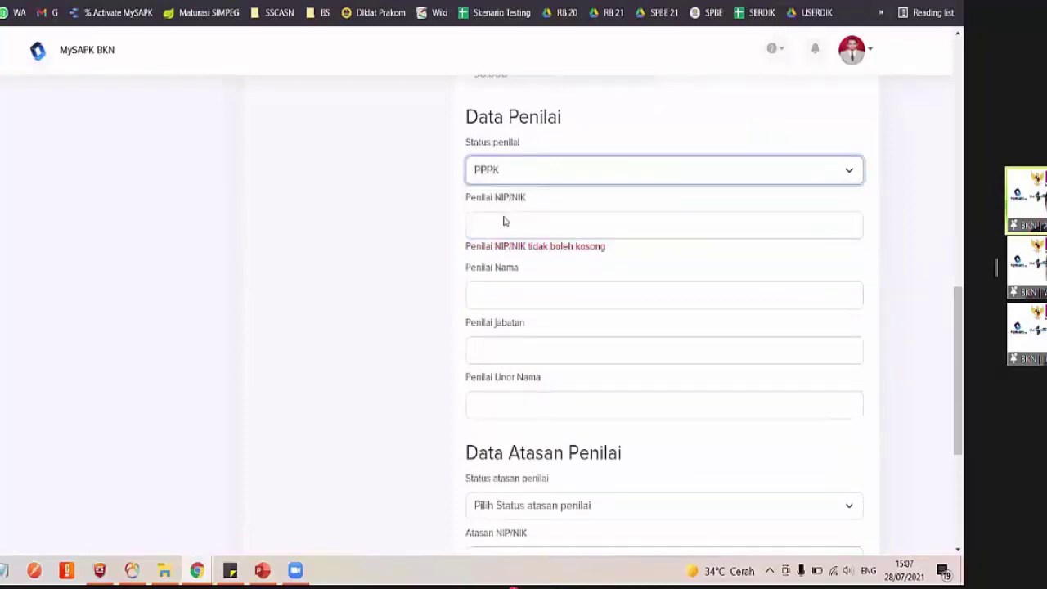
left_click(516, 170)
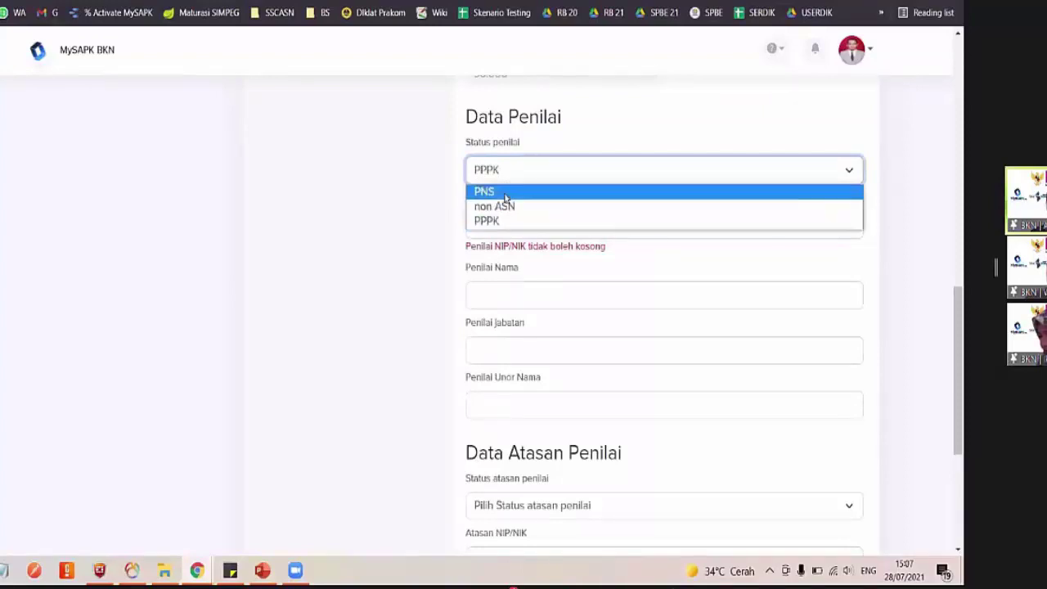
left_click(507, 193)
scroll(507, 187, "down", 2)
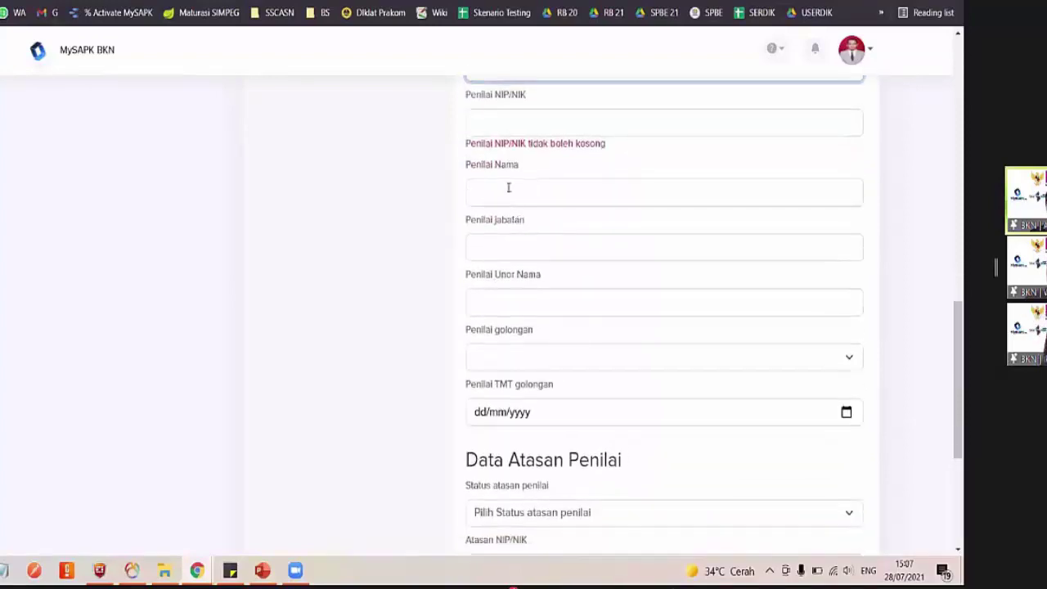
scroll(608, 205, "up", 1)
Enter the assessor's NIP and full name
key("Tab")
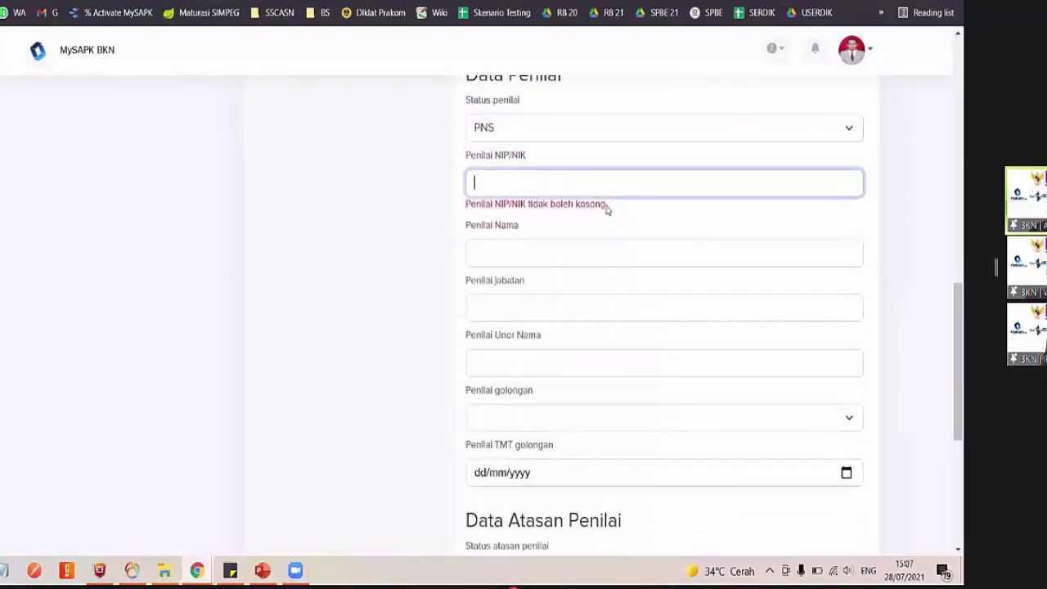
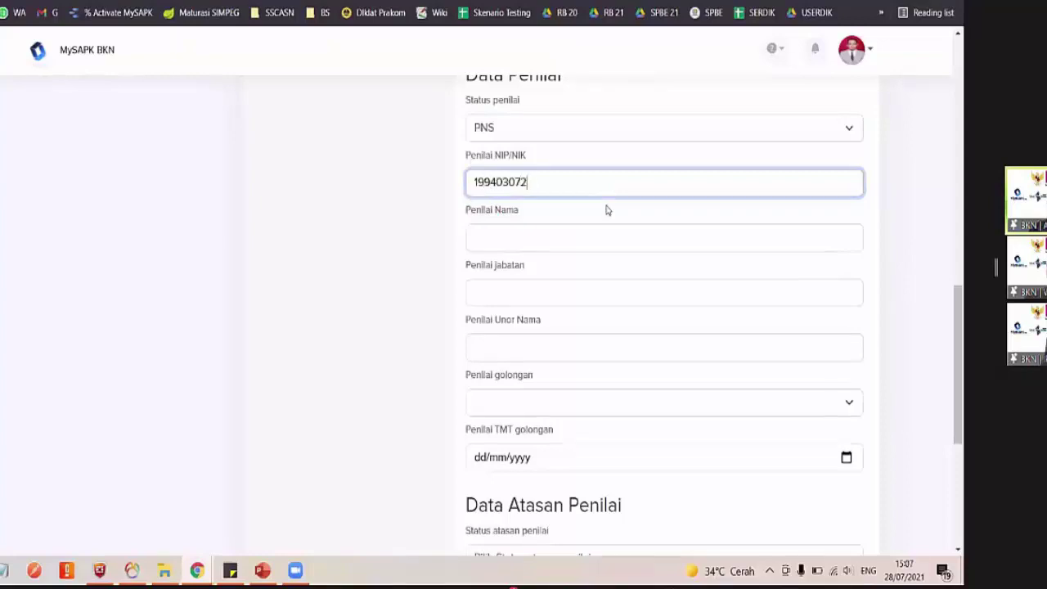
key("ctrl+a")
key("ctrl+c")
left_click(555, 234)
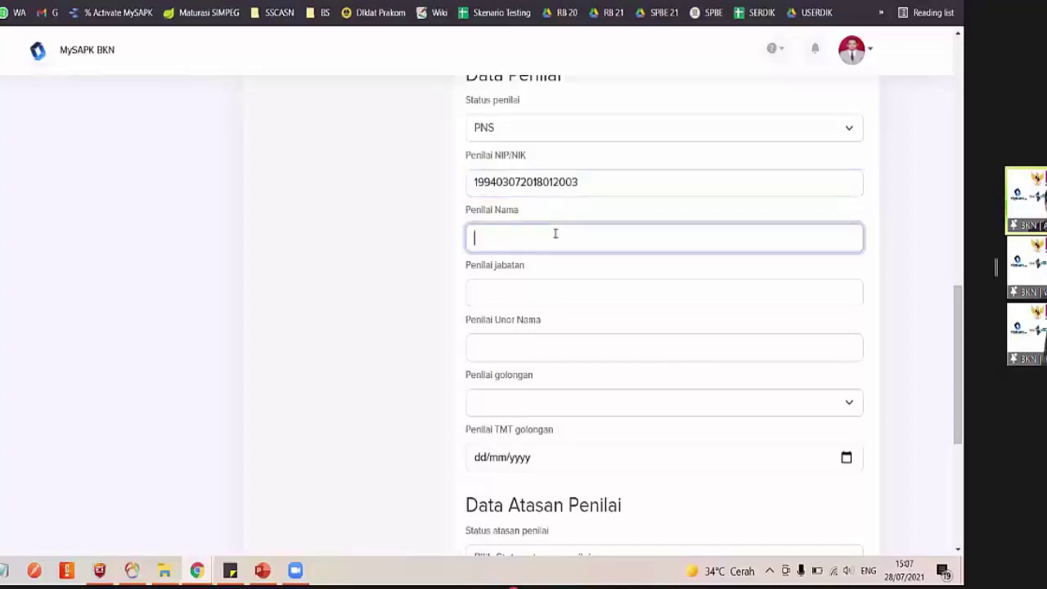
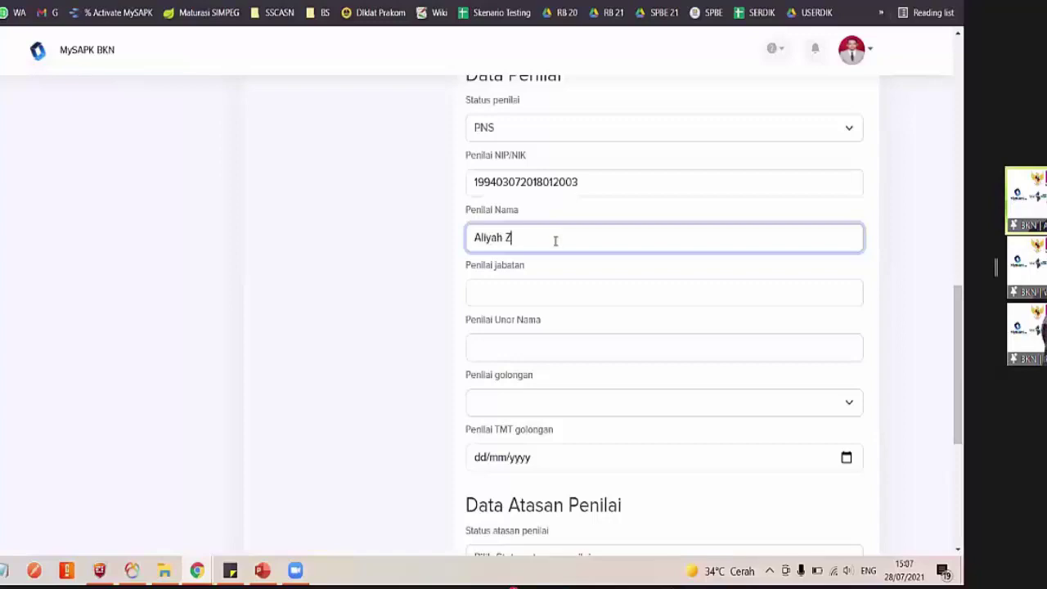
Enter the assessor's position as Pranata Komputer and work unit as Dit. PPSIASN
left_click(551, 294)
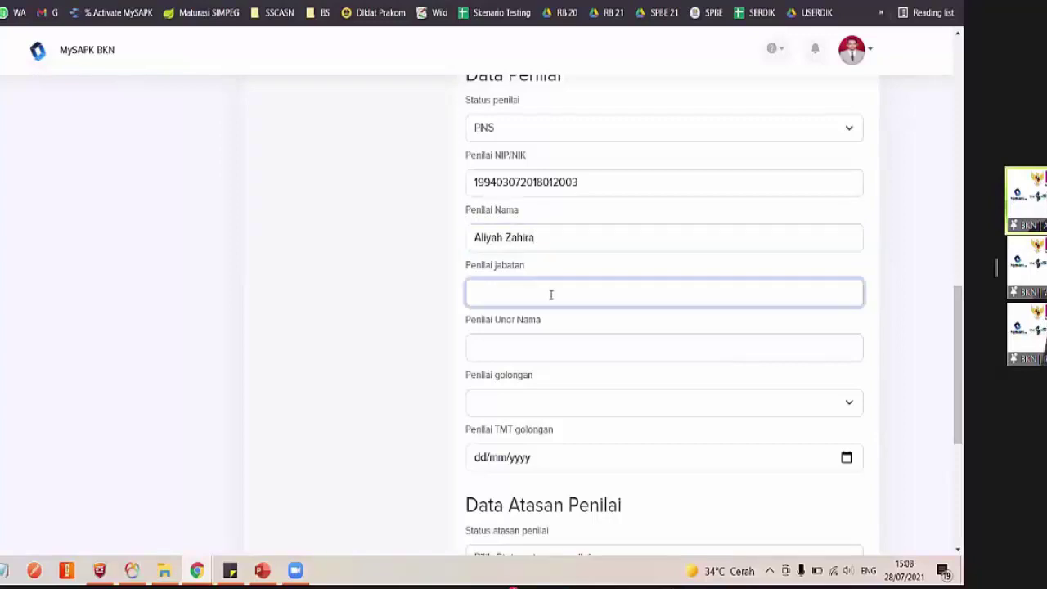
type("Pramata")
key("BackSpace")
key("BackSpace")
key("BackSpace")
type("nata KO")
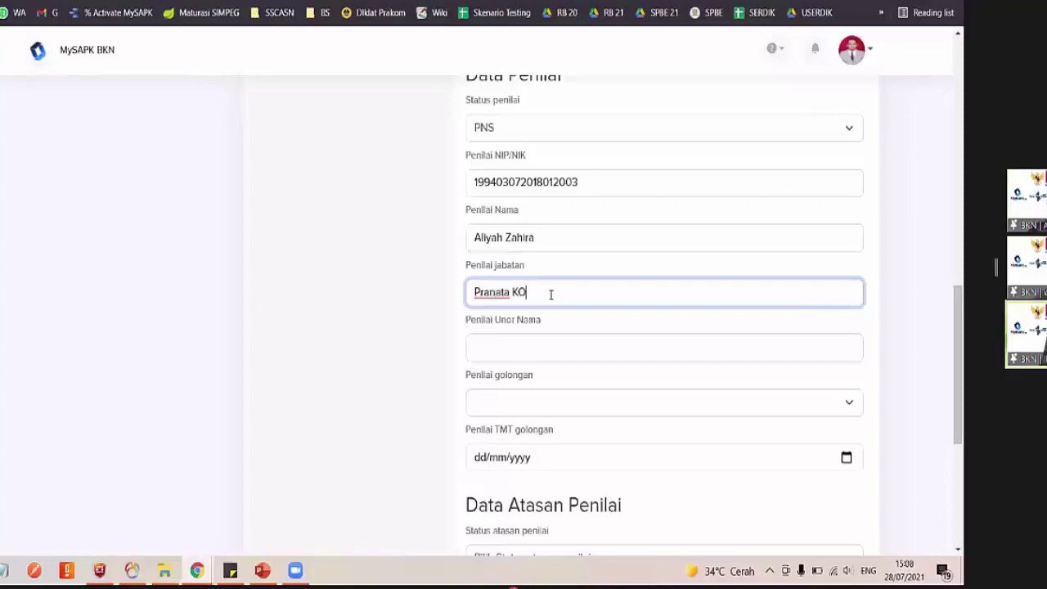
type("mputer")
left_click(523, 293)
key("BackSpace")
type("o")
left_click(527, 348)
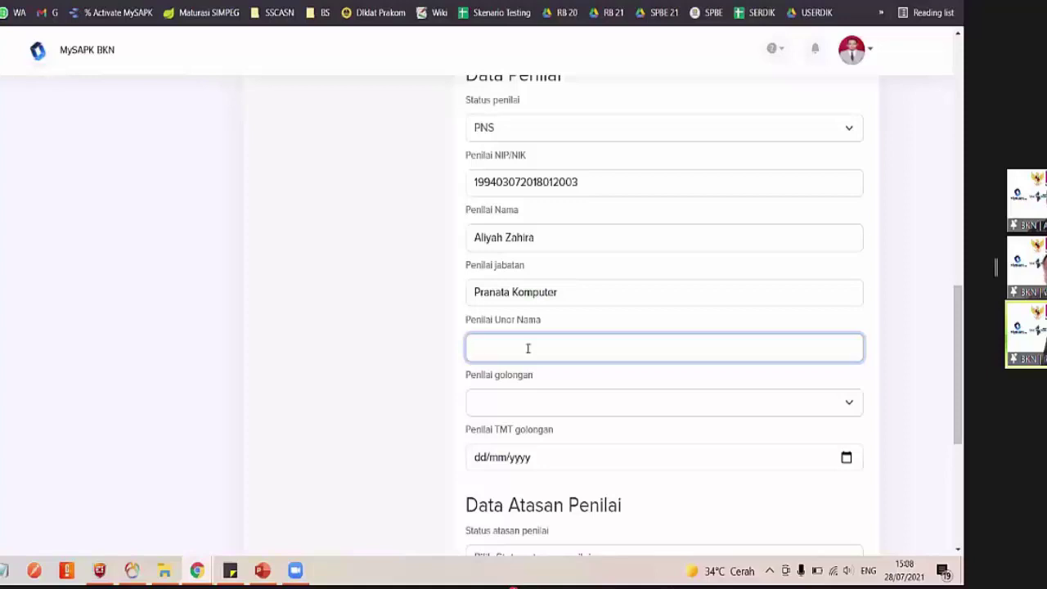
type("Dit. PPSIASN")
Set the assessor's rank to III/b with rank date 28/07/2021
scroll(494, 326, "down", 1)
left_click(489, 319)
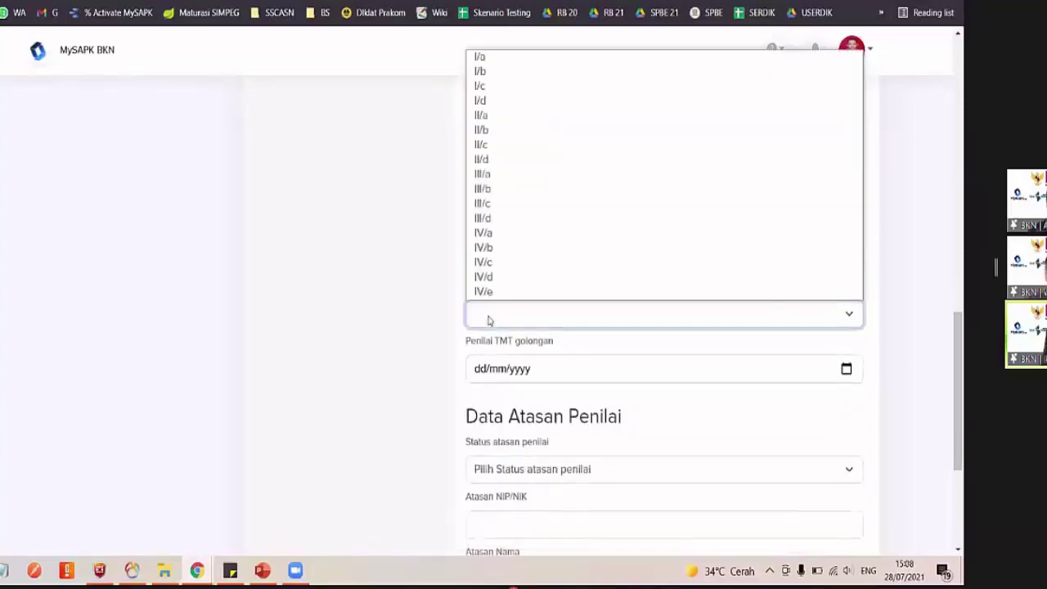
left_click(517, 193)
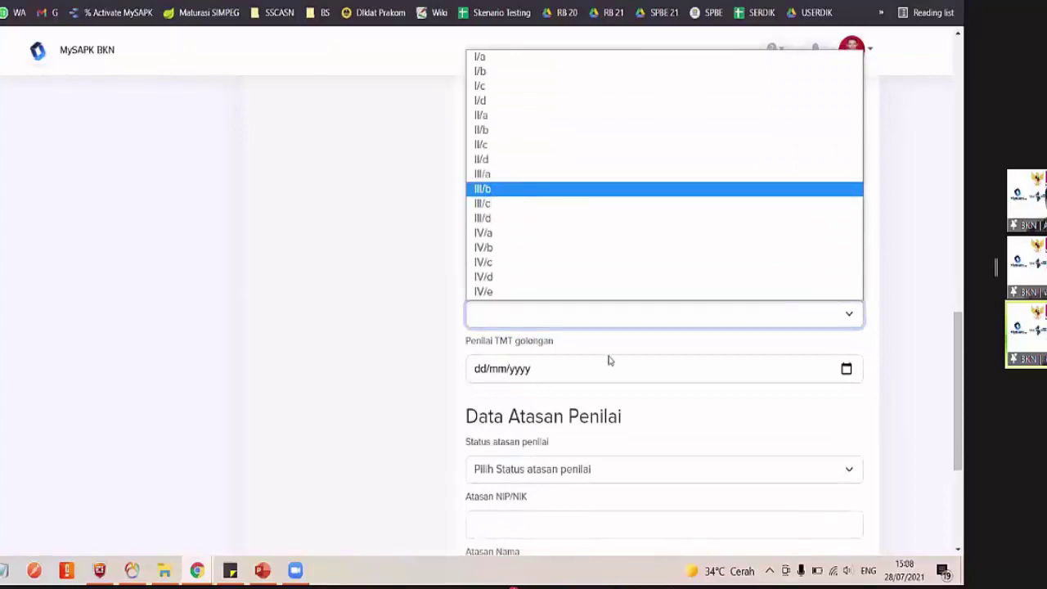
left_click(847, 368)
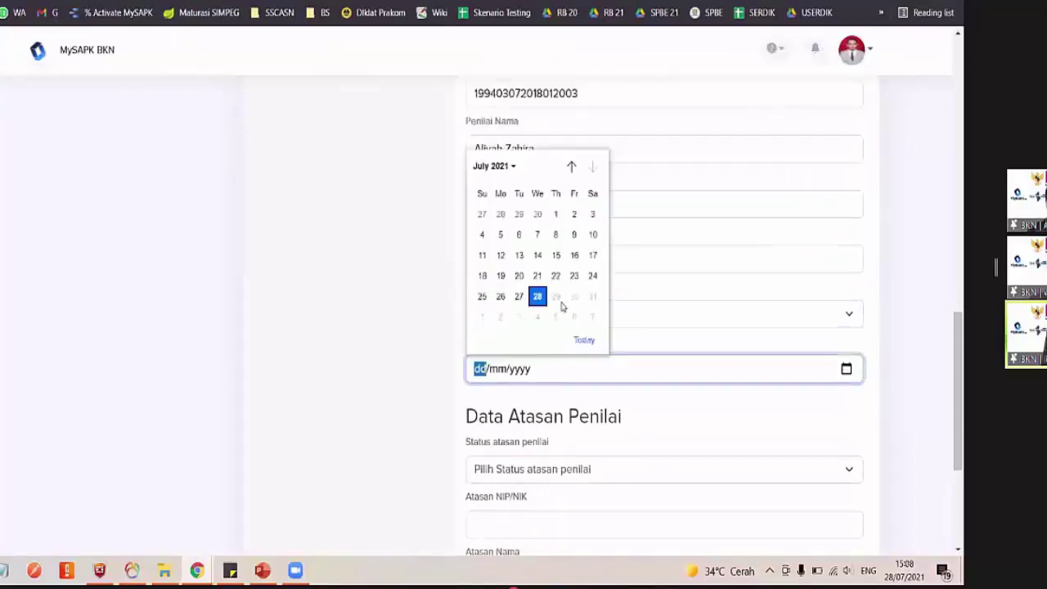
left_click(584, 341)
scroll(605, 377, "down", 1)
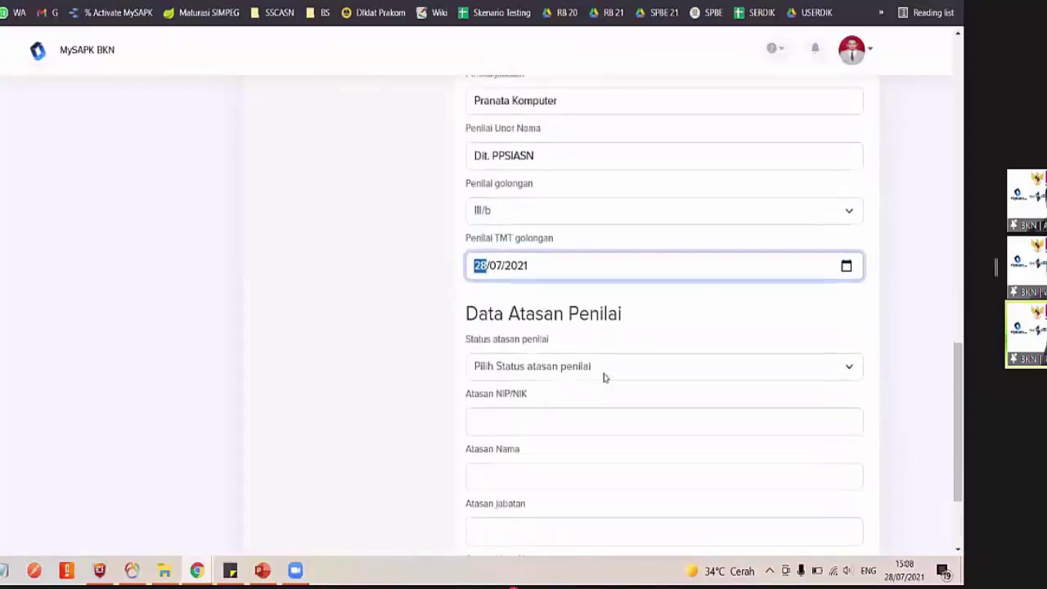
scroll(605, 377, "up", 3)
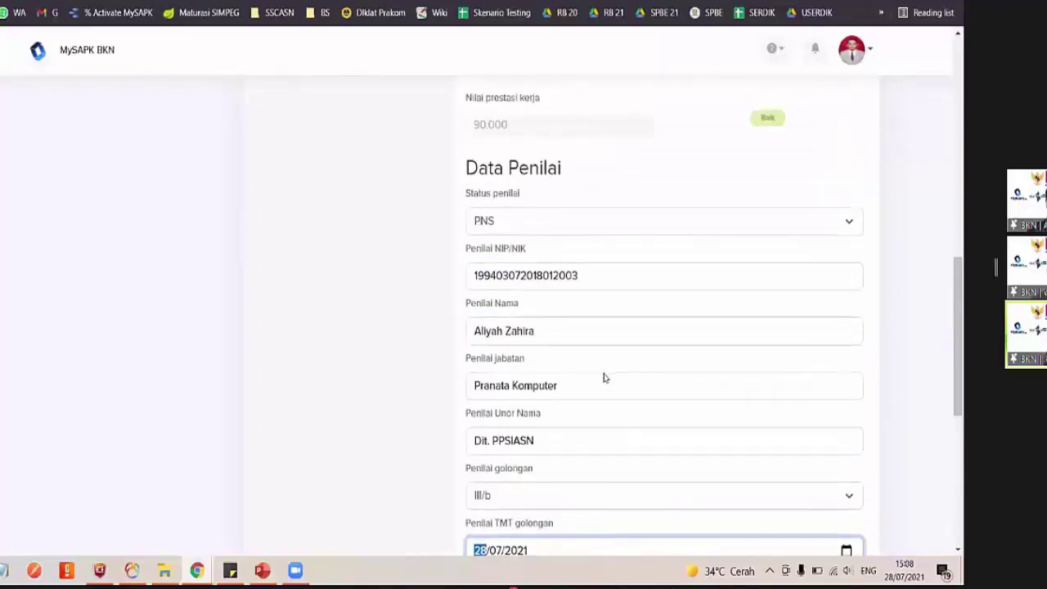
scroll(602, 372, "down", 3)
Set the superior's status to PNS, paste their NIP, and enter their full name
left_click(539, 343)
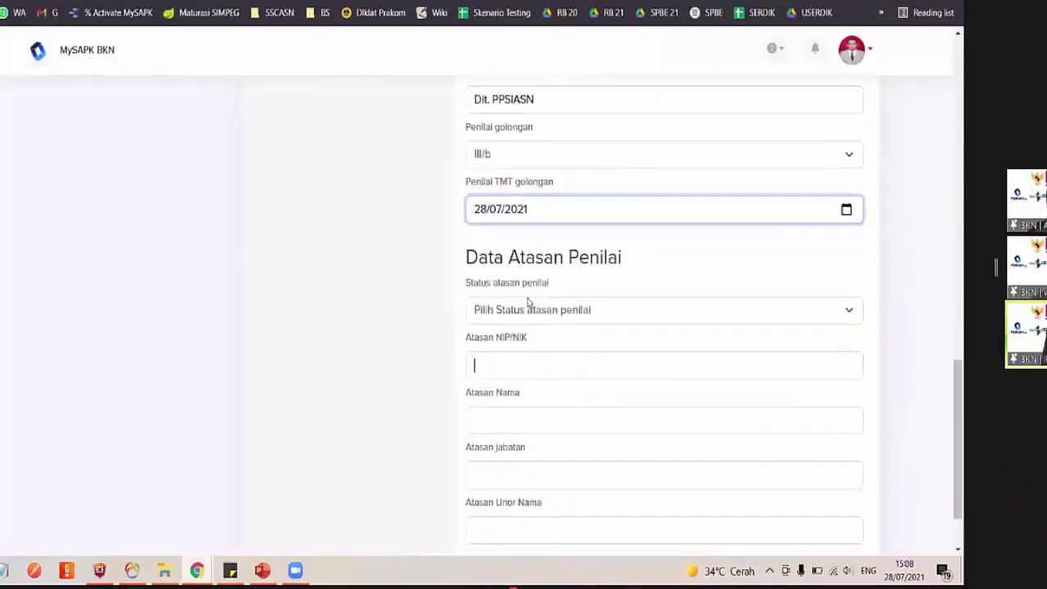
left_click(528, 307)
left_click(502, 338)
left_click(504, 363)
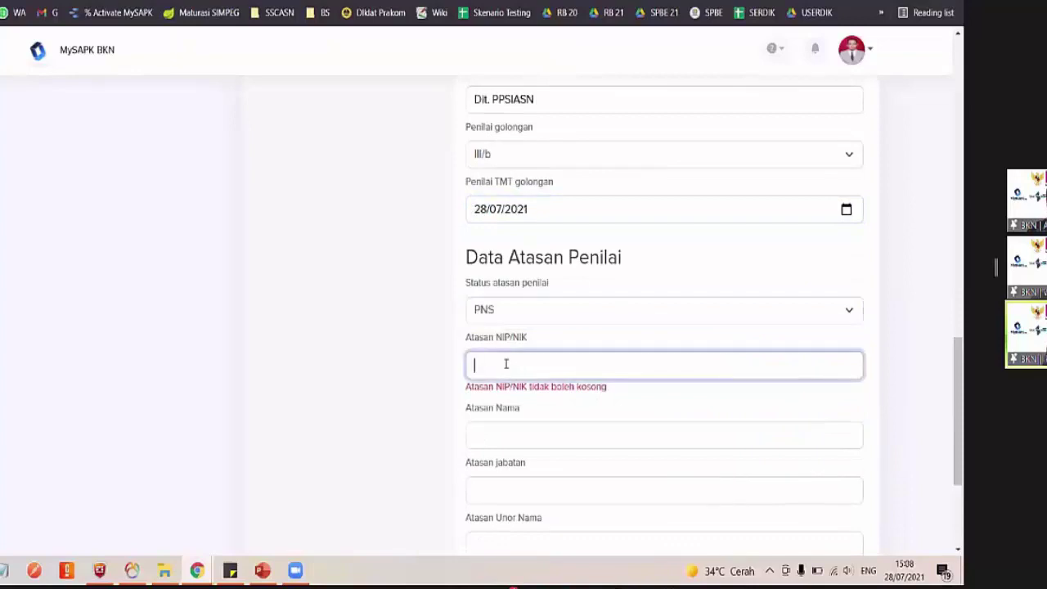
key("ctrl+v")
scroll(505, 362, "down", 1)
left_click(492, 363)
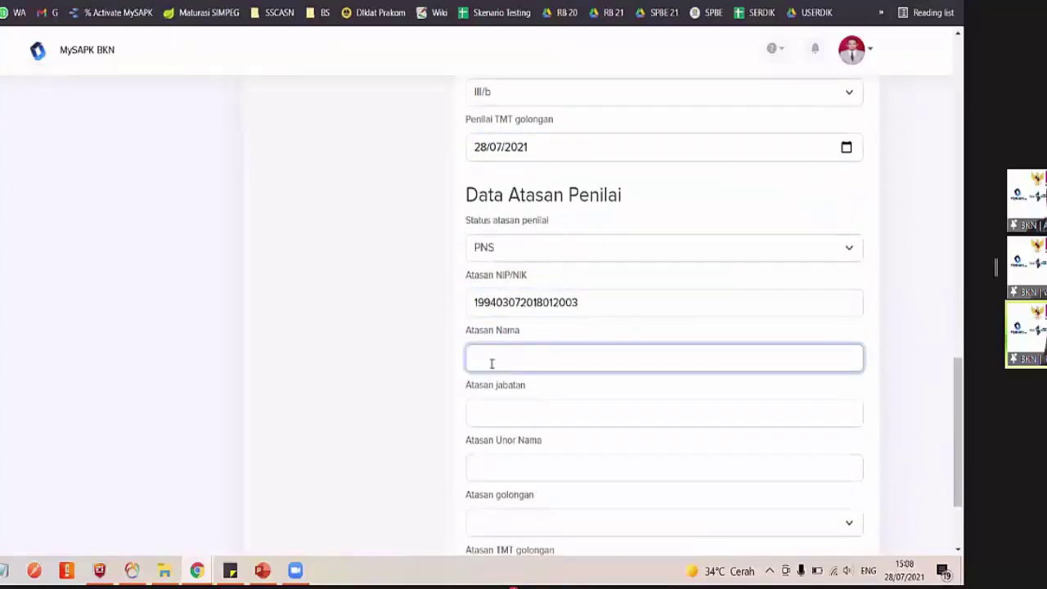
type("Aliyah Z")
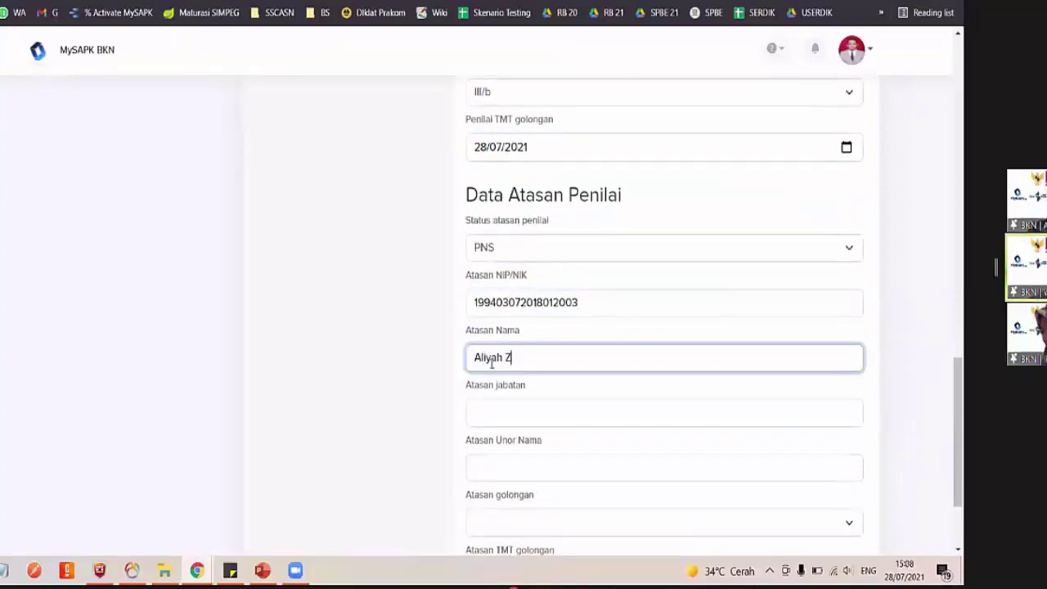
key("ctrl+a")
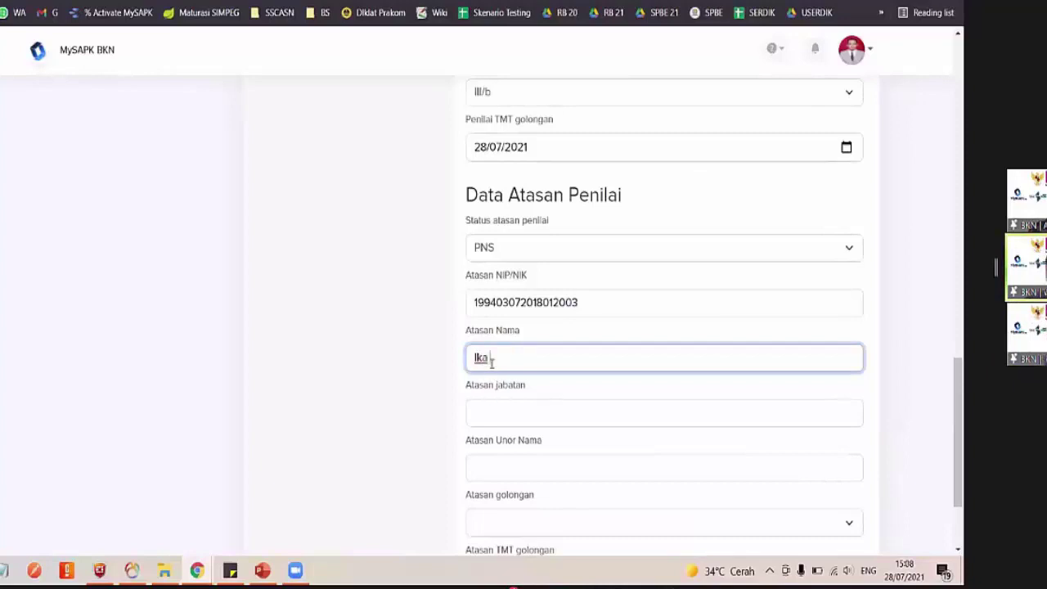
Enter the superior's position Pranata Komputer and work unit Dit. PPSIASN
scroll(492, 362, "down", 1)
left_click(493, 315)
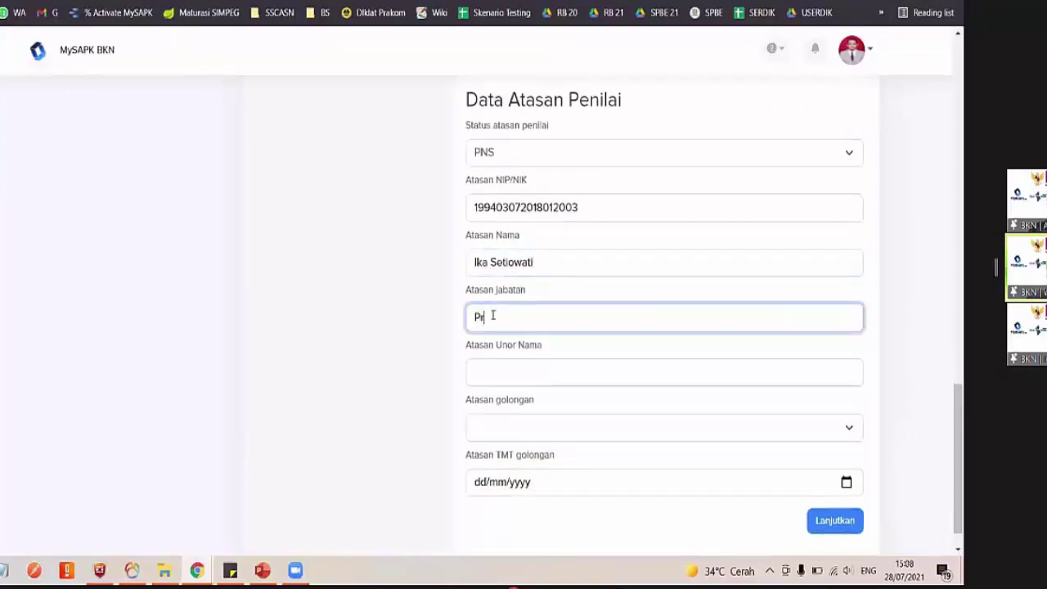
type("Pranata Komputer")
left_click(515, 381)
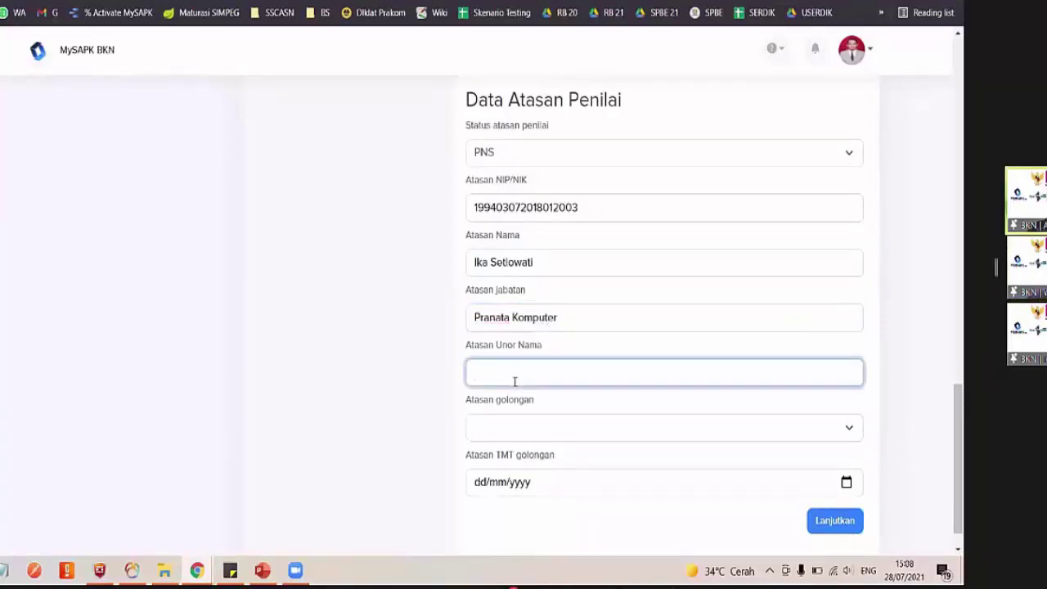
type("Dit. ")
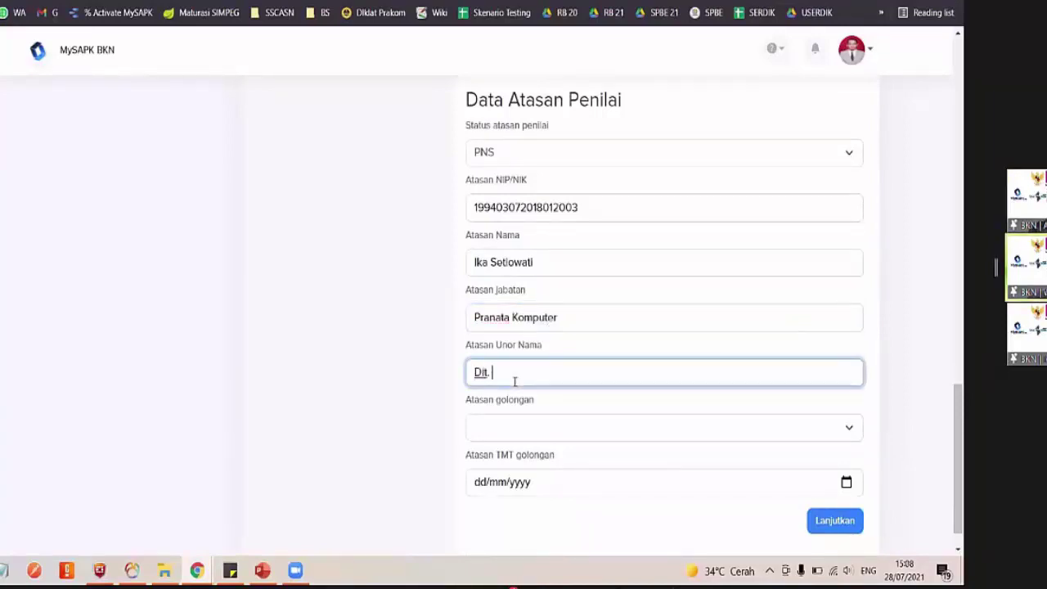
type("PPSIASN")
Set the superior's rank to III/c with start date 28 July 2021
scroll(512, 382, "down", 1)
left_click(483, 391)
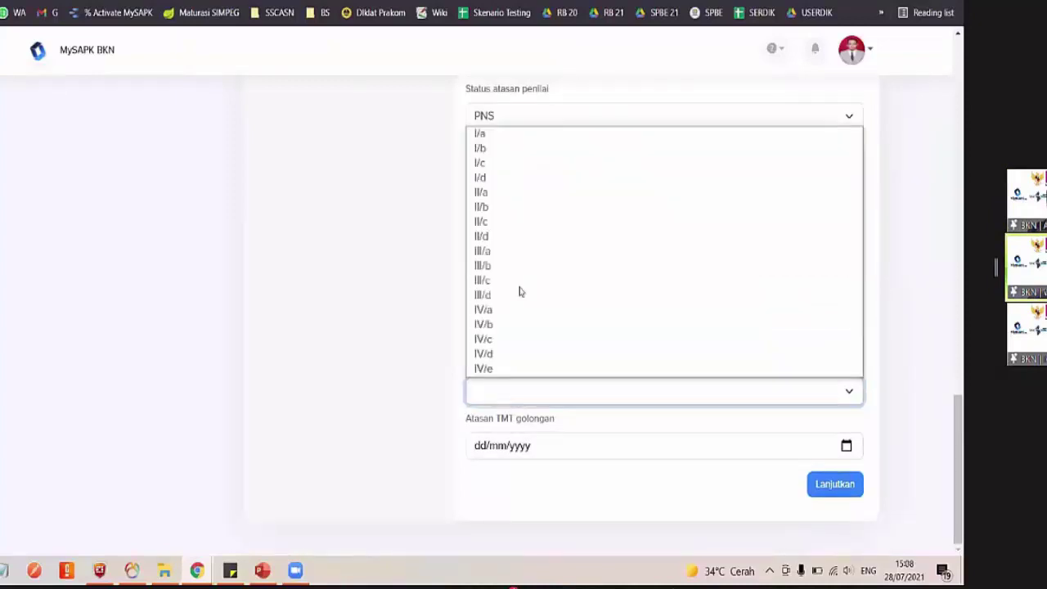
left_click(506, 282)
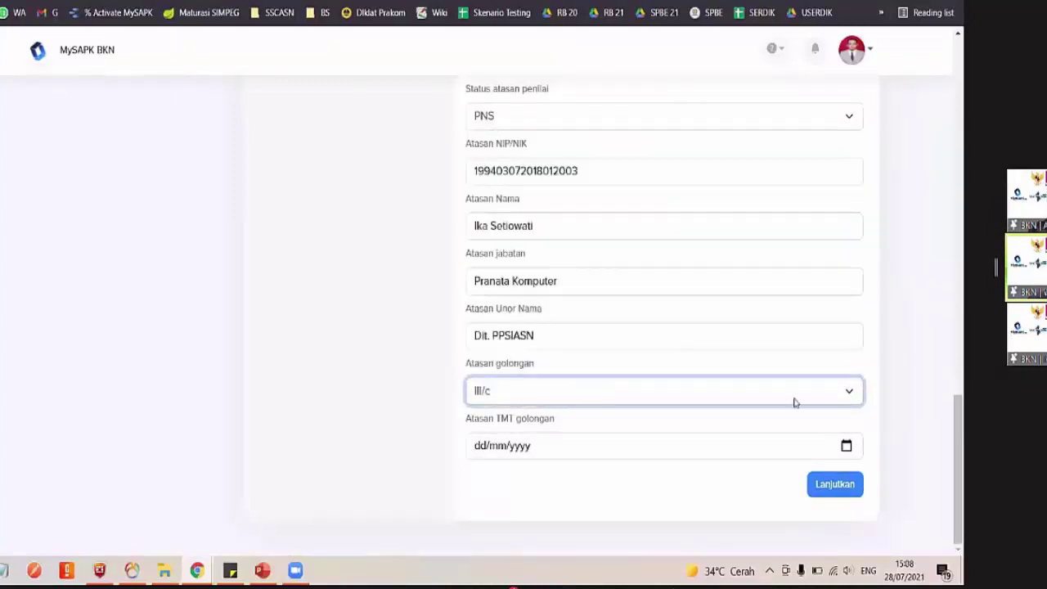
key("Tab")
key("alt+Down")
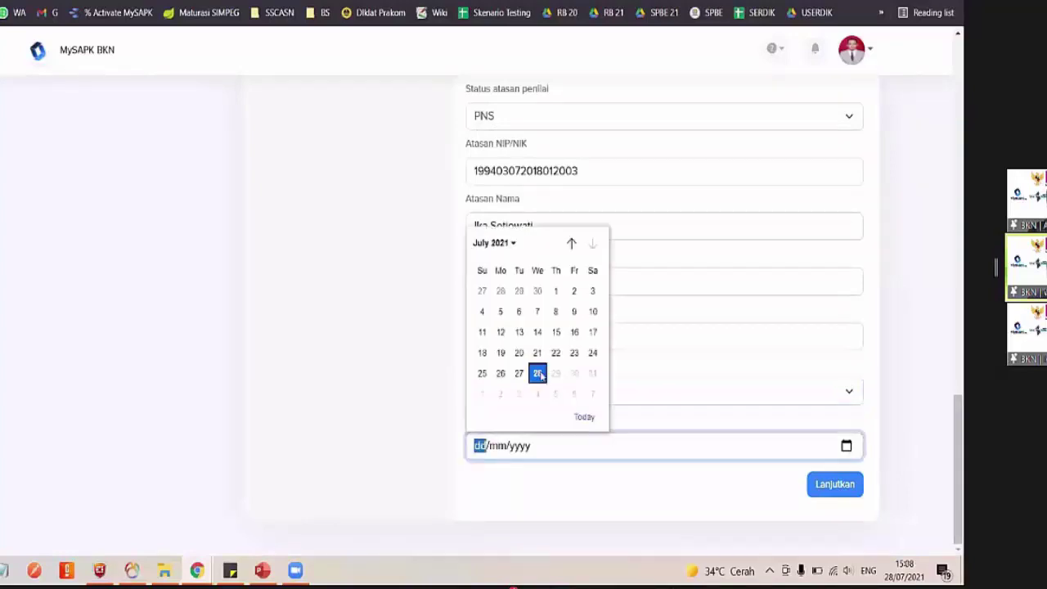
left_click(537, 373)
scroll(540, 369, "up", 4)
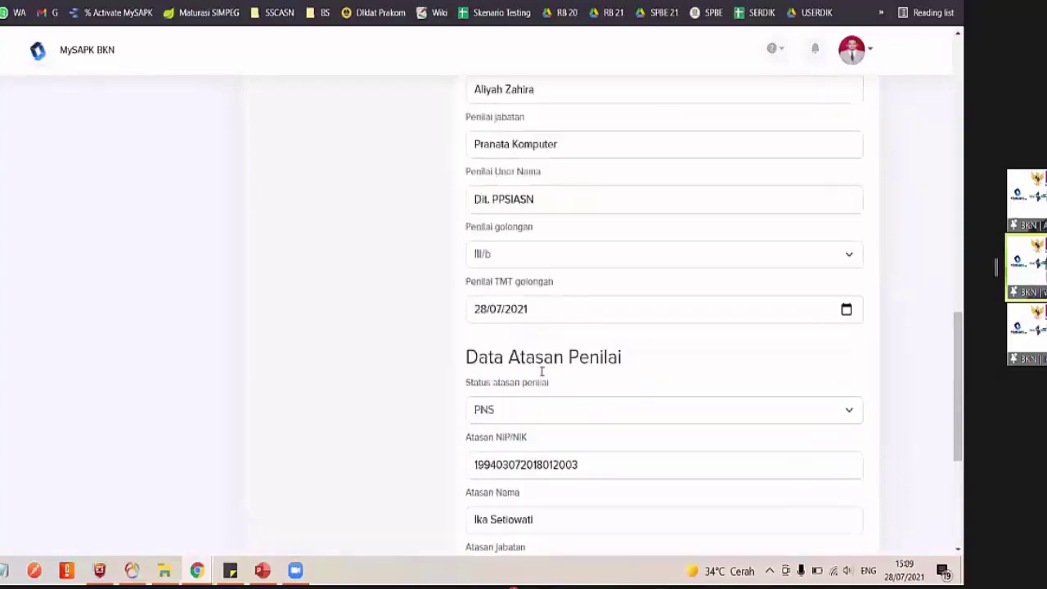
Review the superior's rank details, then set the appraiser status to non ASN
left_click(462, 248)
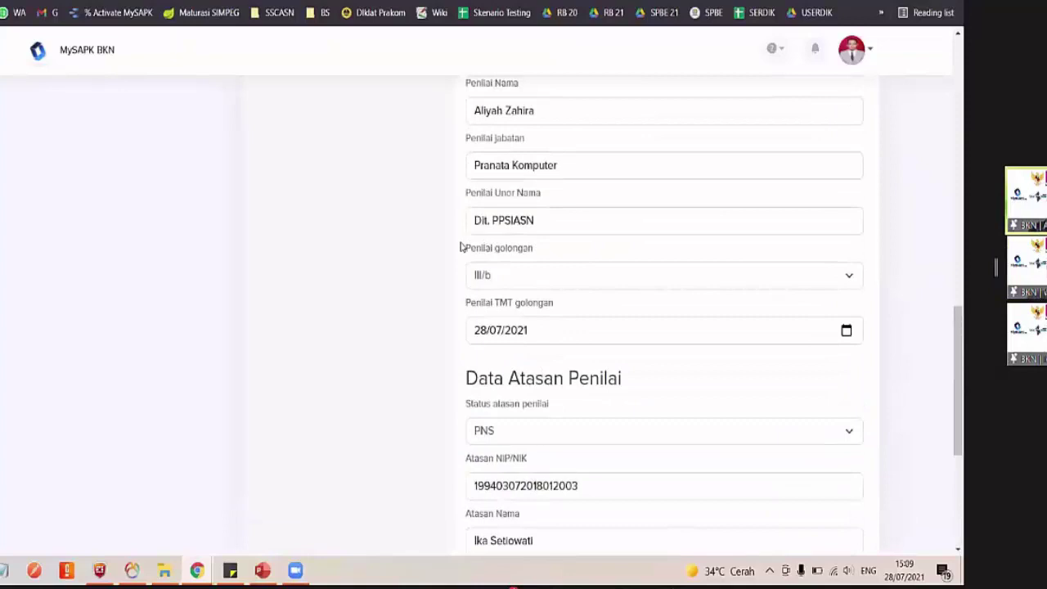
left_click(560, 303, "shift")
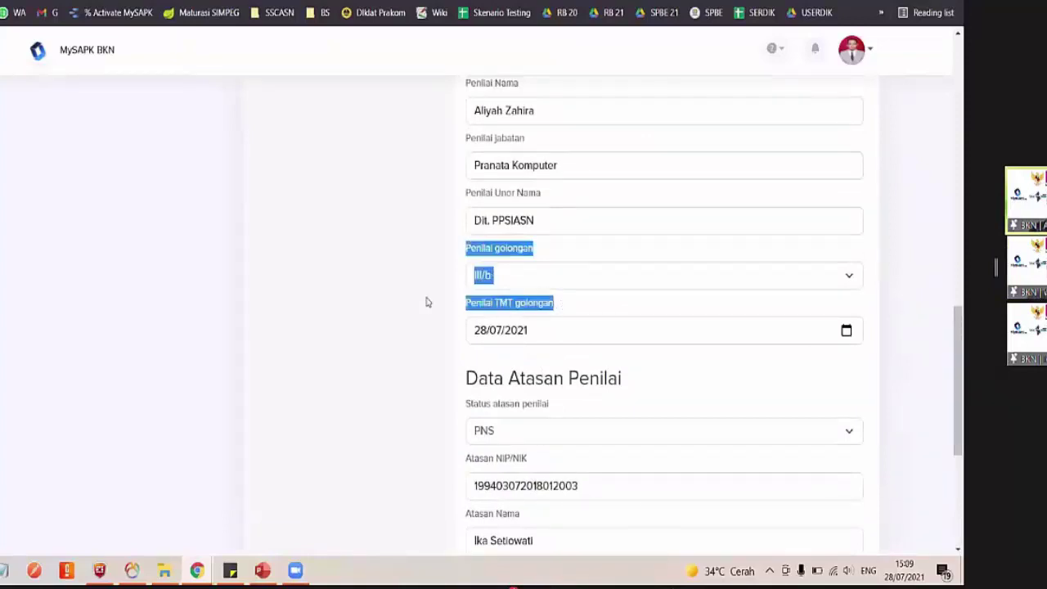
scroll(425, 302, "up", 1)
scroll(584, 381, "up", 1)
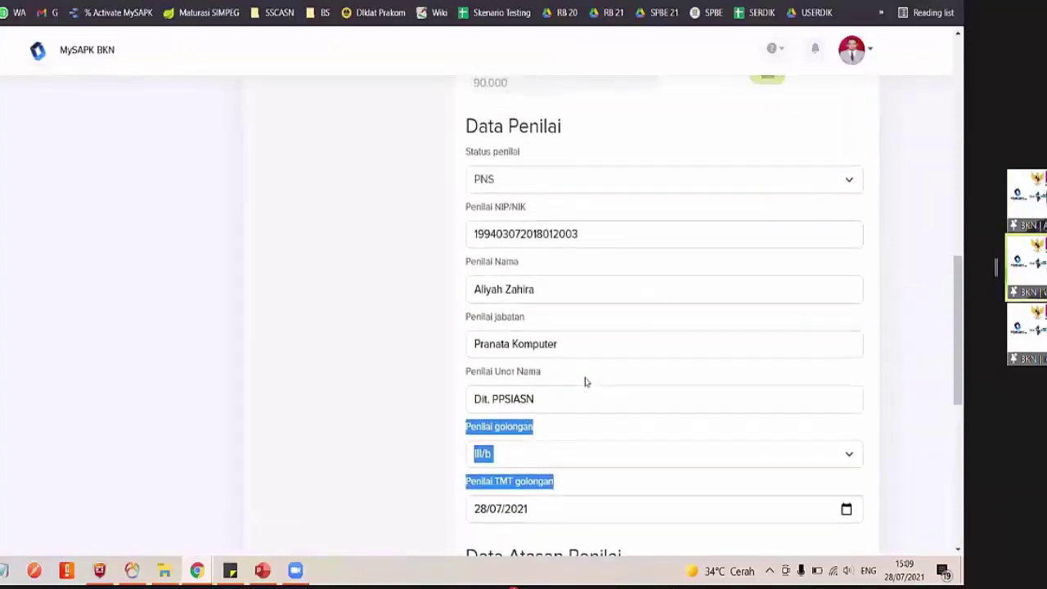
scroll(572, 381, "down", 6)
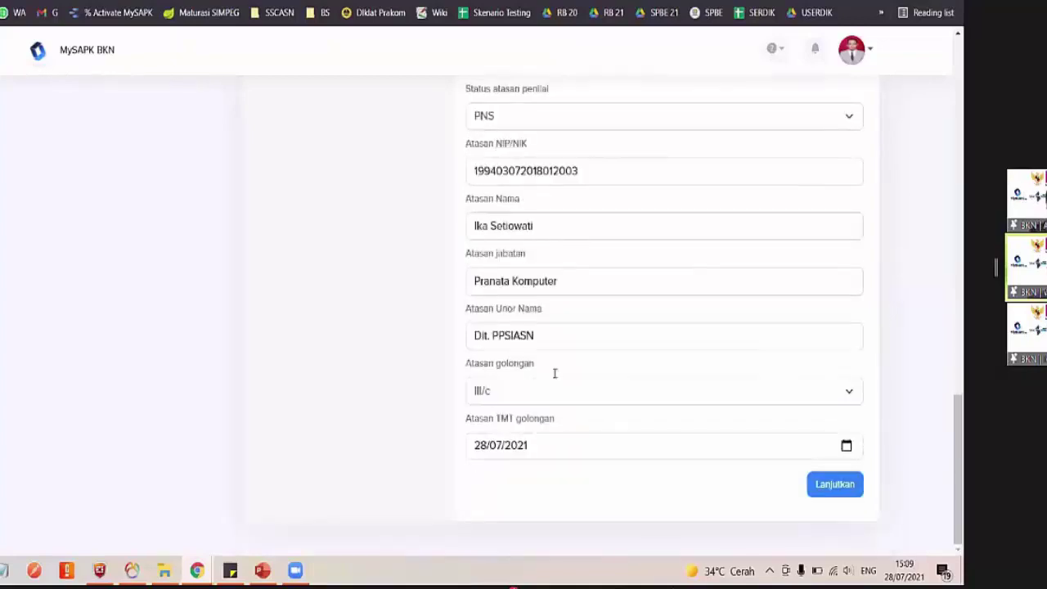
scroll(528, 245, "up", 7)
left_click(523, 282)
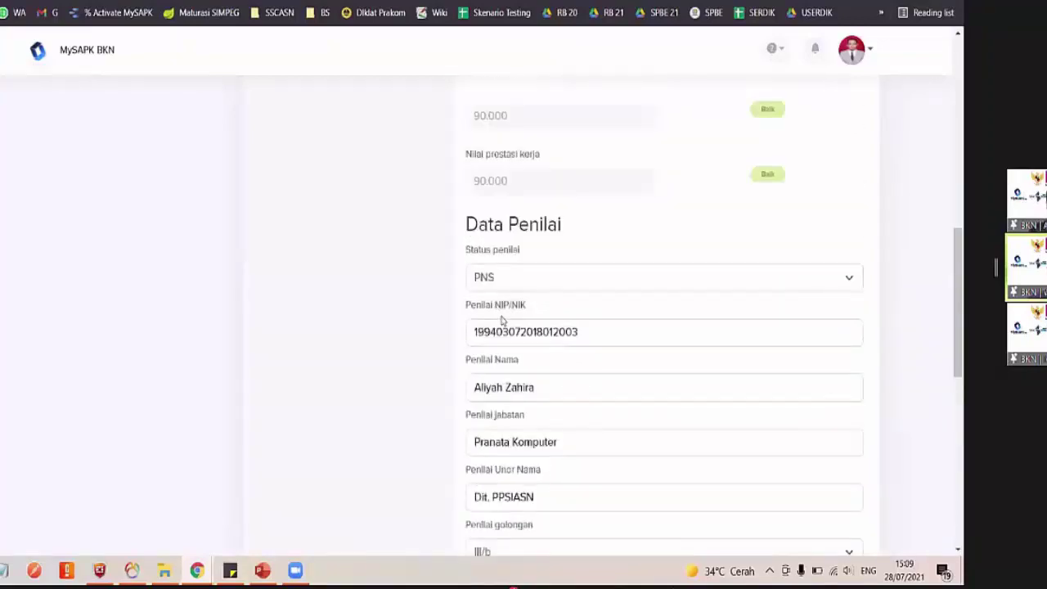
left_click(523, 313)
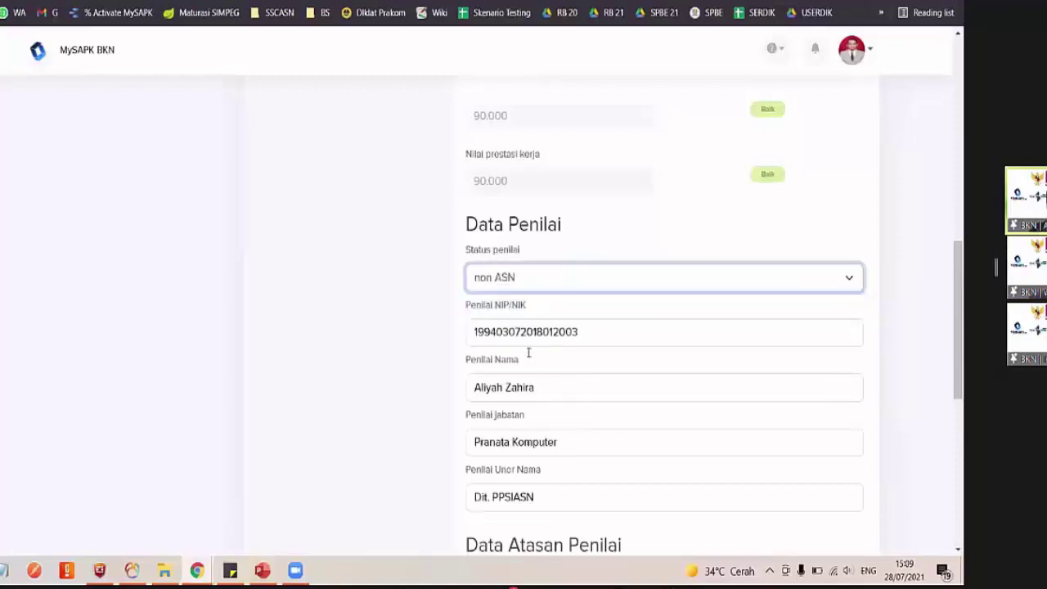
Change the appraiser status to PPPK and move down to the Lanjutkan button
scroll(528, 352, "down", 2)
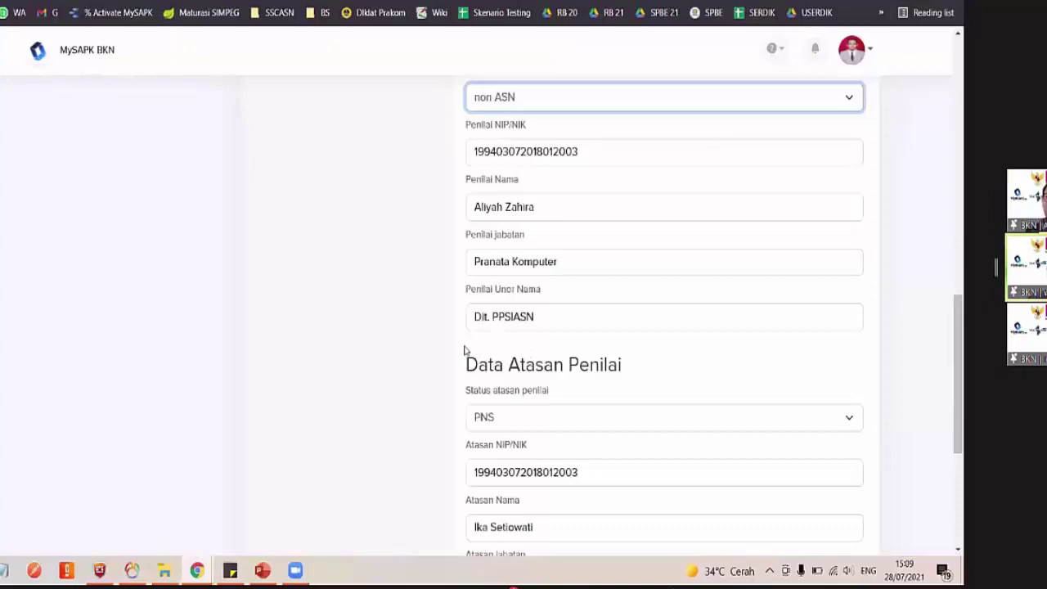
scroll(464, 350, "down", 2)
scroll(463, 350, "up", 1)
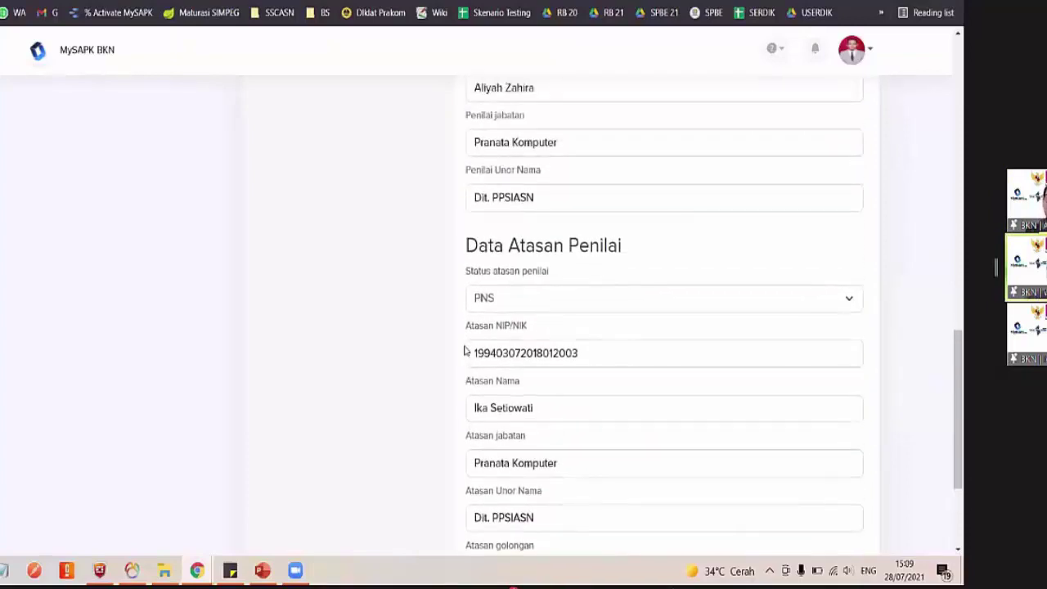
scroll(464, 350, "down", 2)
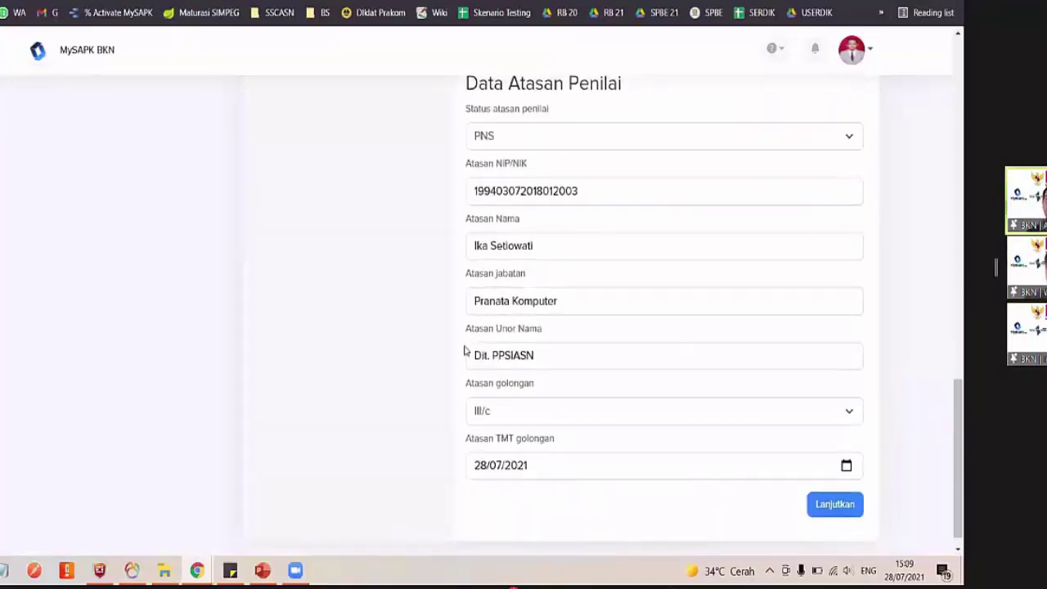
scroll(464, 350, "up", 4)
left_click(523, 153)
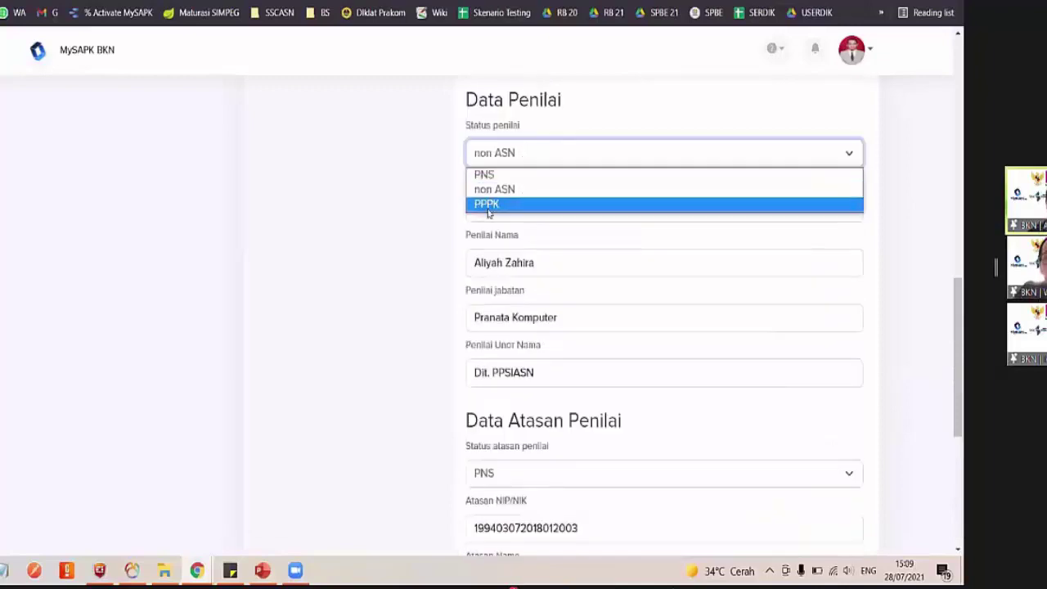
left_click(488, 205)
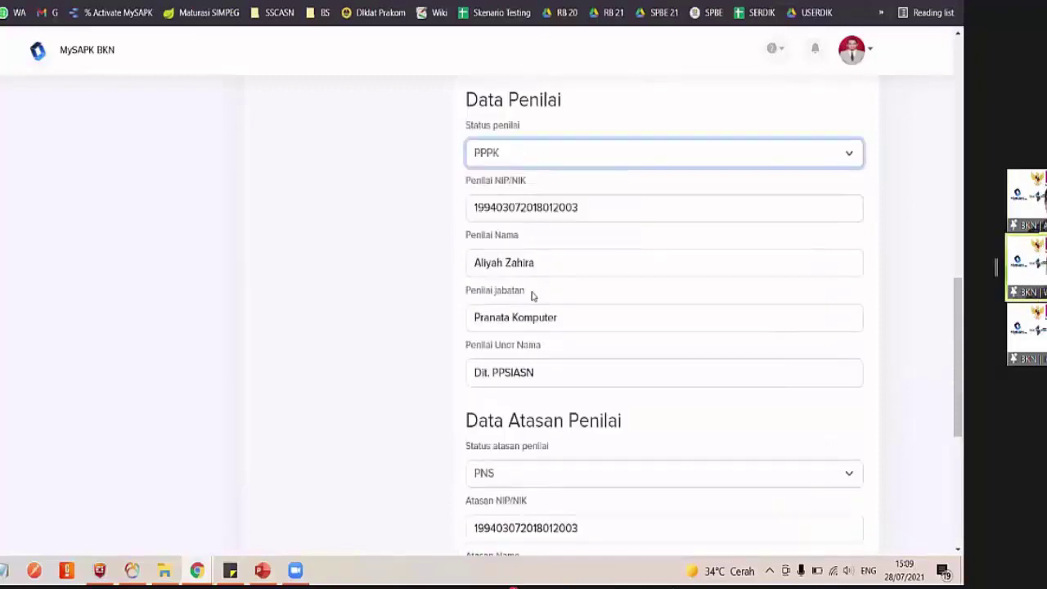
left_click(523, 147)
left_click(420, 313)
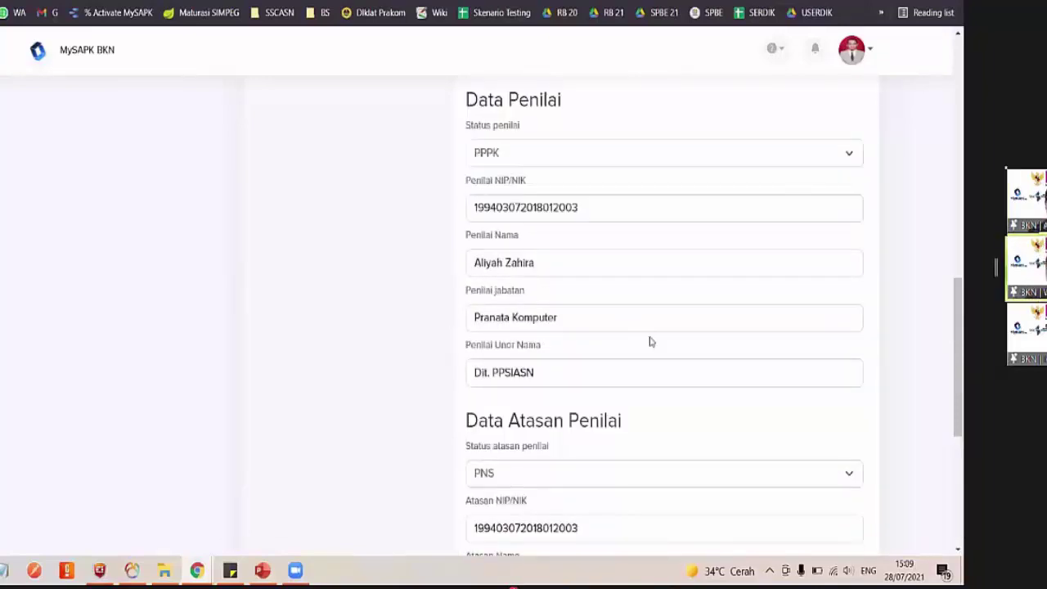
scroll(892, 508, "down", 5)
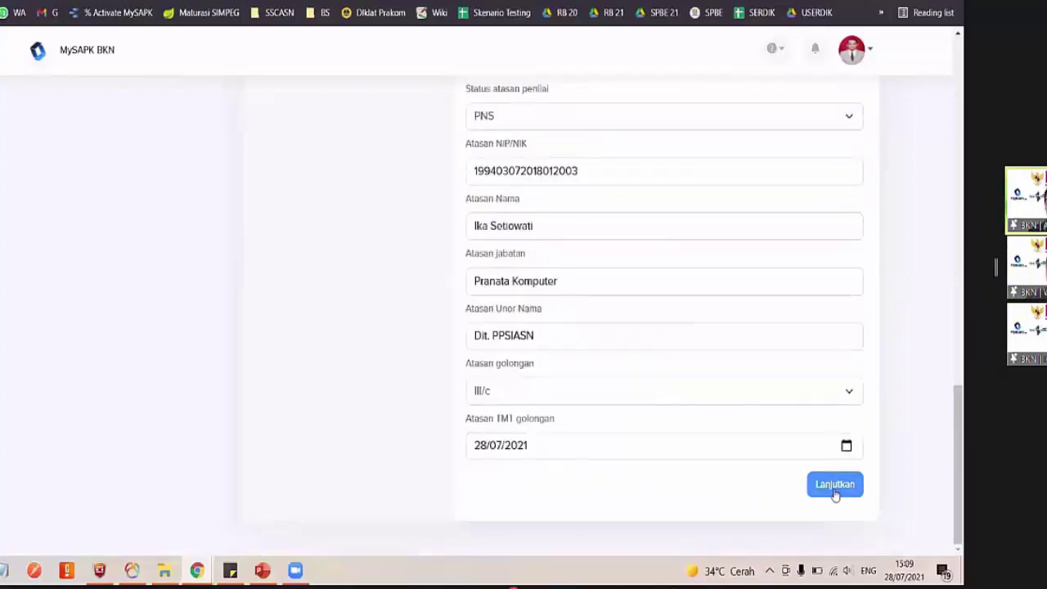
Upload Dok Realisasi SKP.pdf as the SKP realisation document, within the 1MB PDF limit
left_click(834, 489)
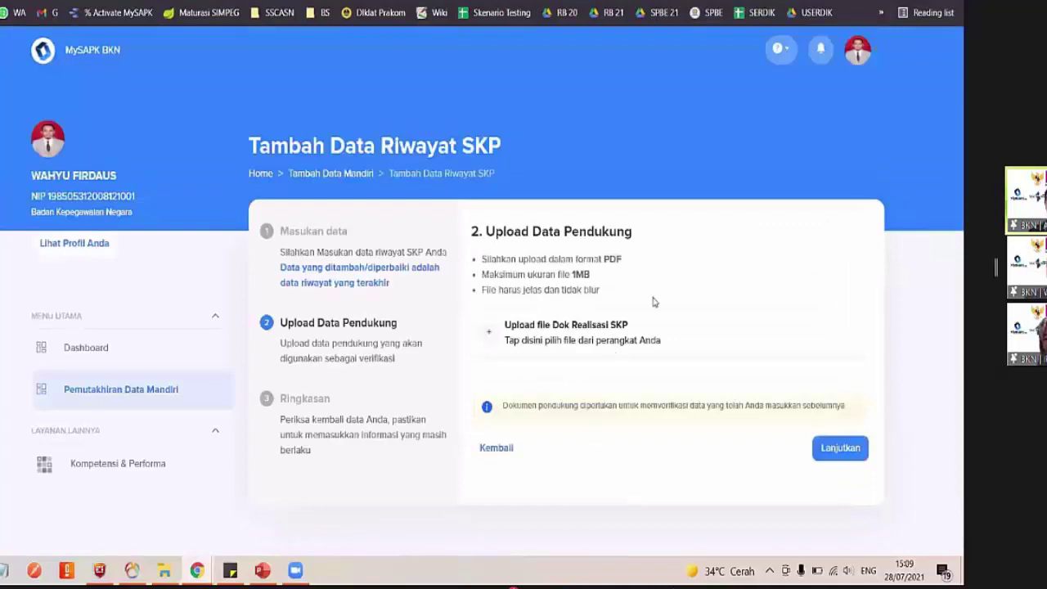
double_click(581, 274)
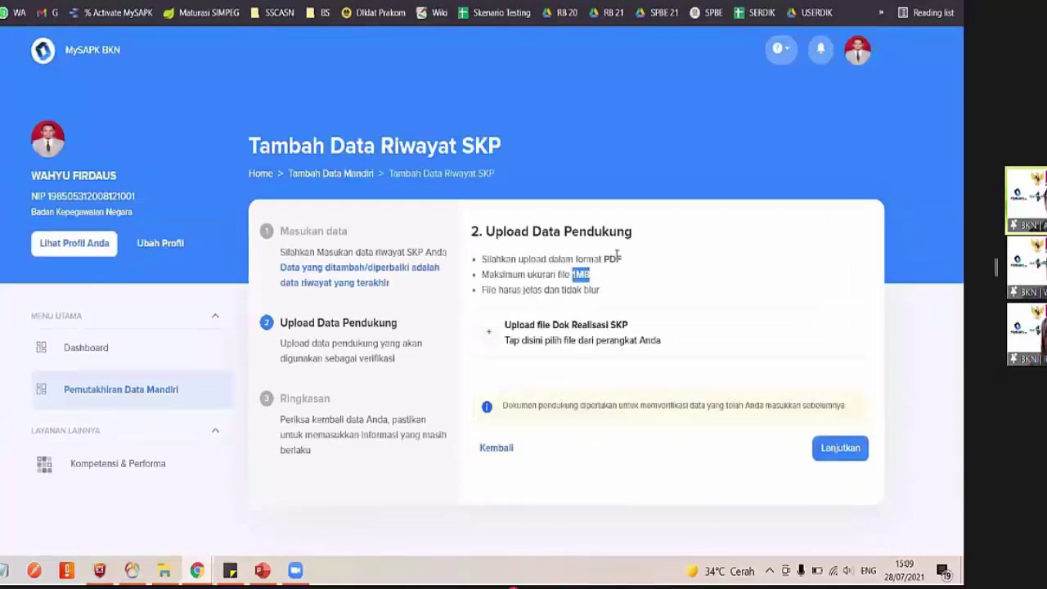
double_click(612, 259)
left_click(565, 352)
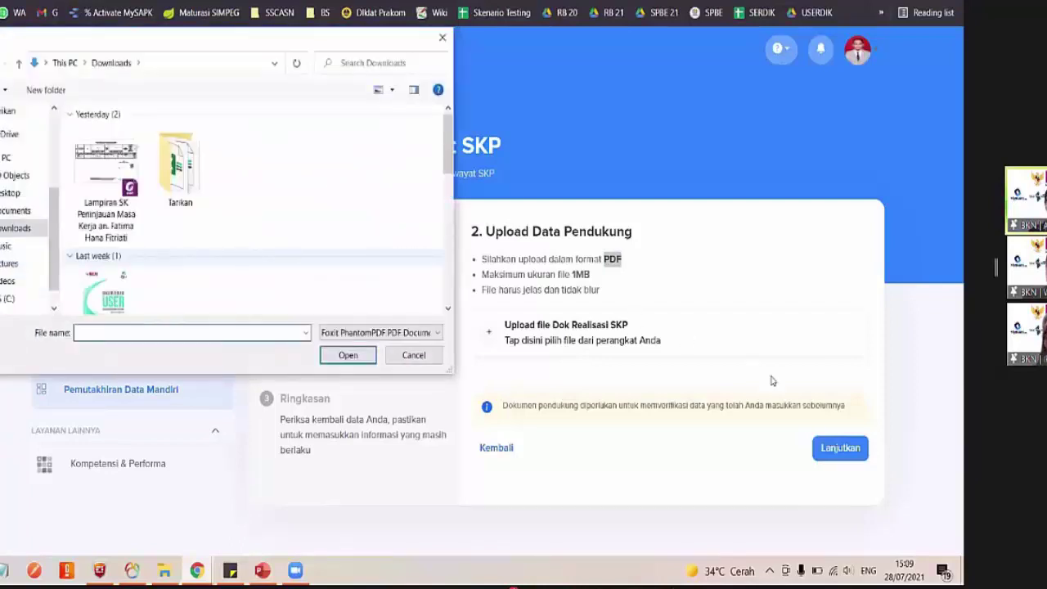
key("shift+Tab")
key("Return")
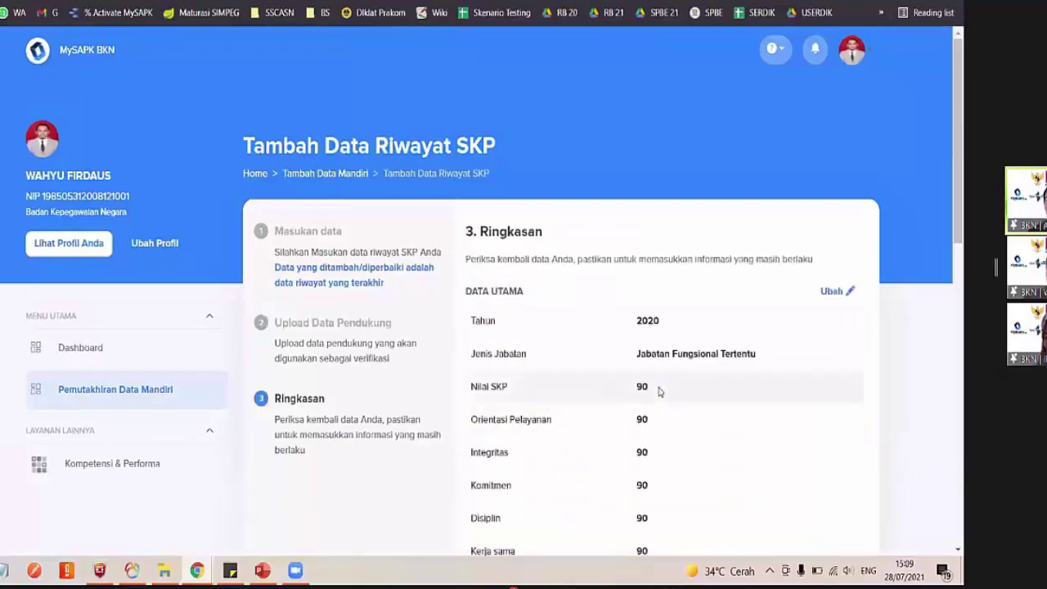
Return to the SKP edit form and change the Orientasi Pelayanan score to 95
scroll(431, 234, "down", 1)
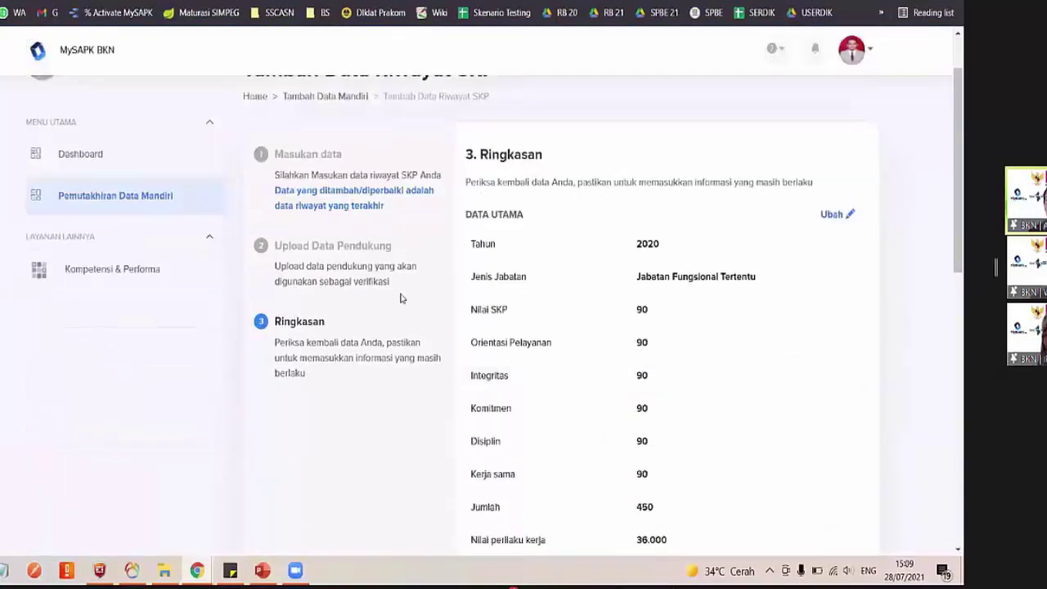
scroll(708, 329, "down", 1)
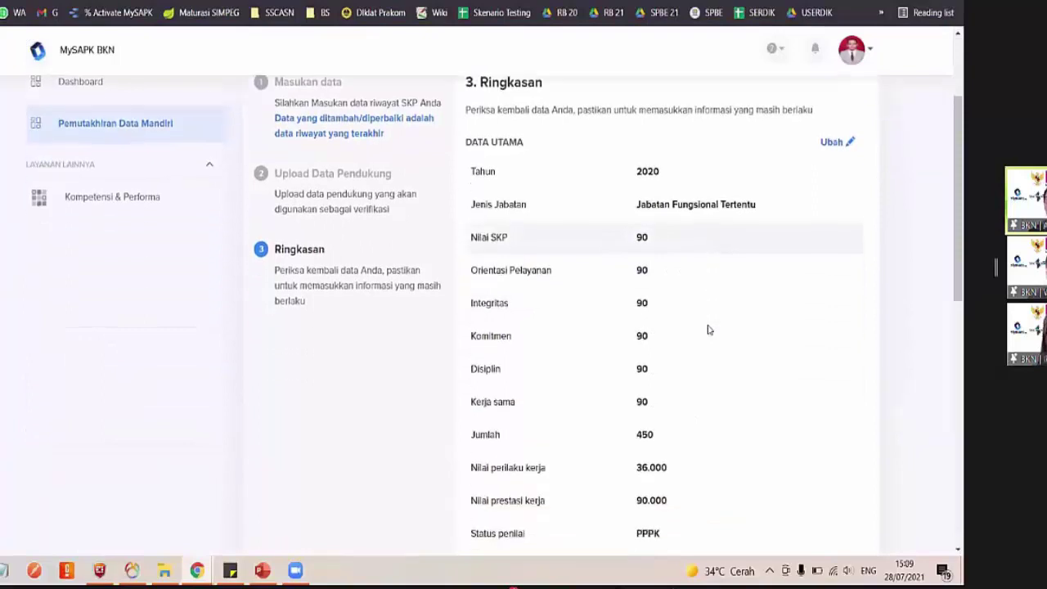
scroll(661, 290, "up", 1)
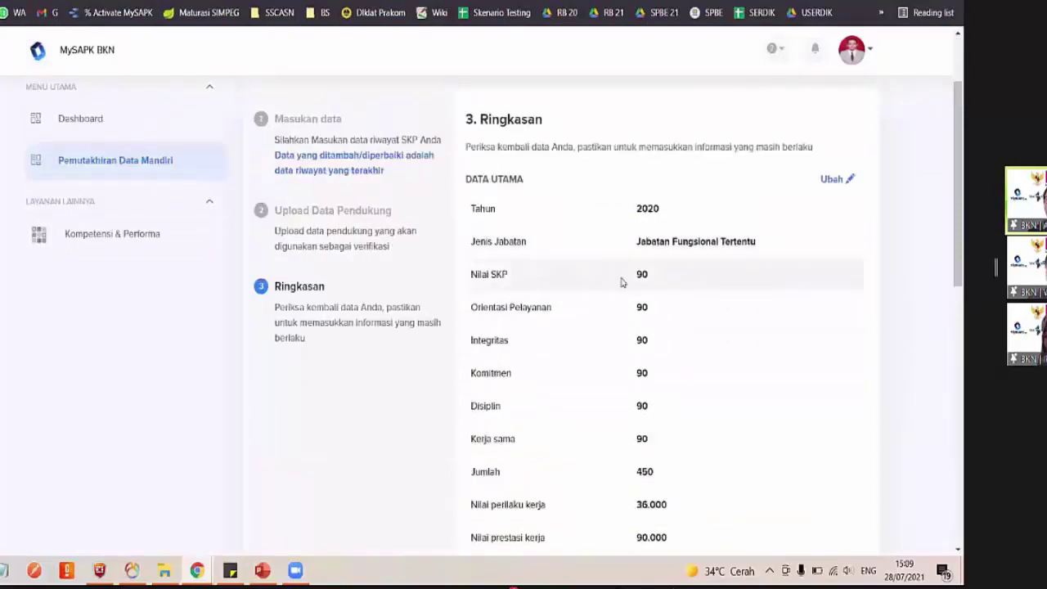
left_click(828, 180)
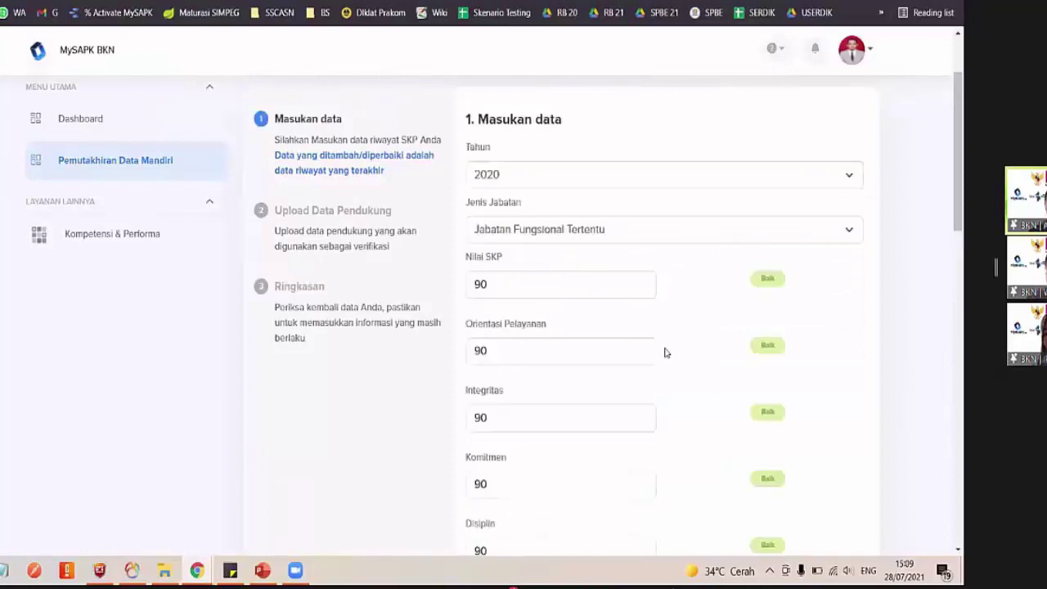
left_click(510, 362)
key("BackSpace")
type("5")
Lower the Integritas score to 70
scroll(691, 295, "down", 2)
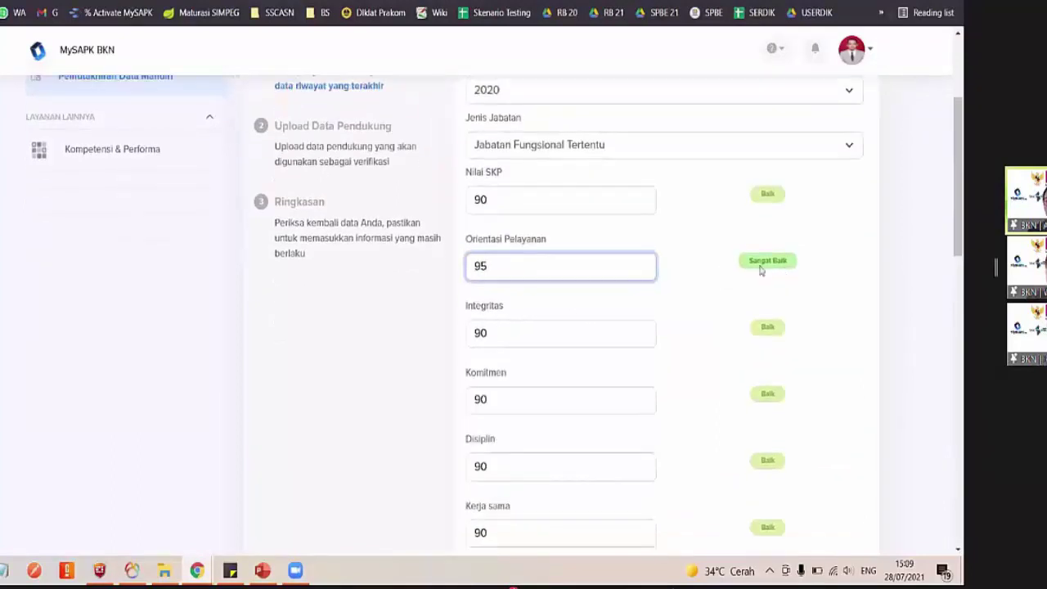
scroll(764, 175, "down", 3)
scroll(771, 187, "up", 4)
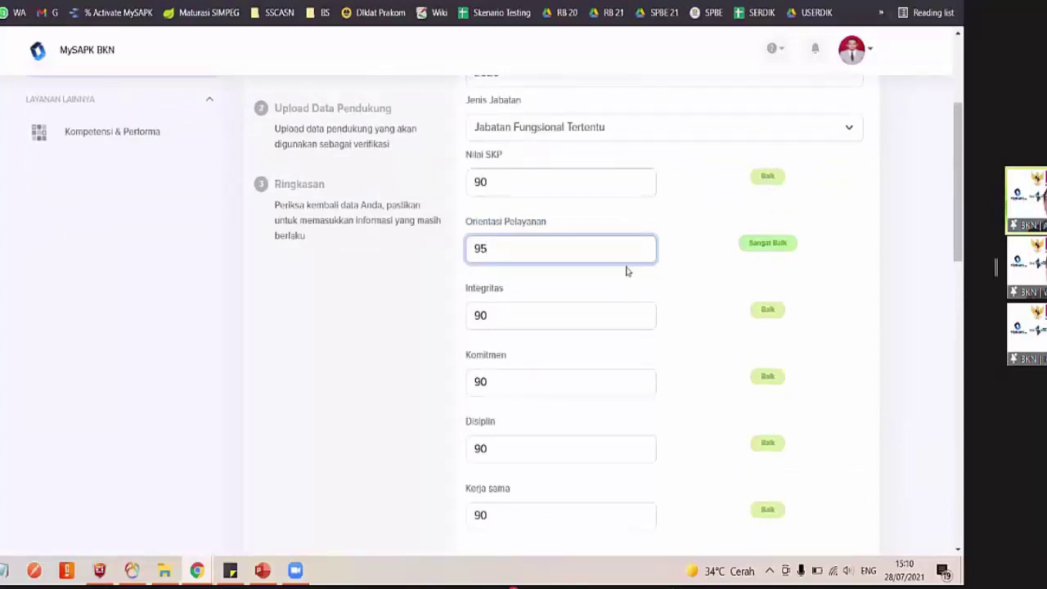
left_click(535, 307)
key("BackSpace")
key("BackSpace")
type("80")
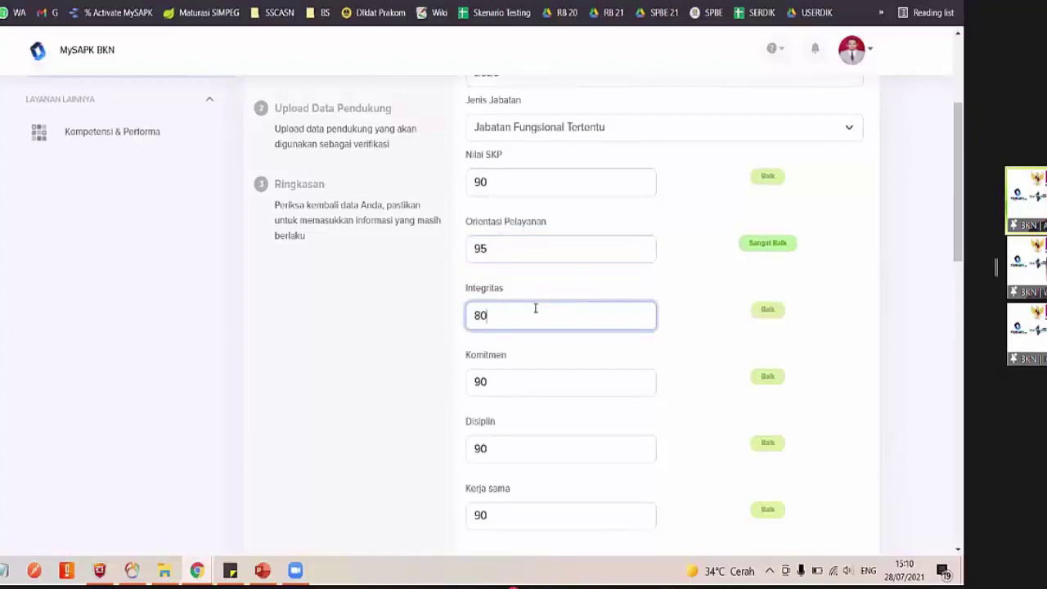
key("BackSpace")
key("BackSpace")
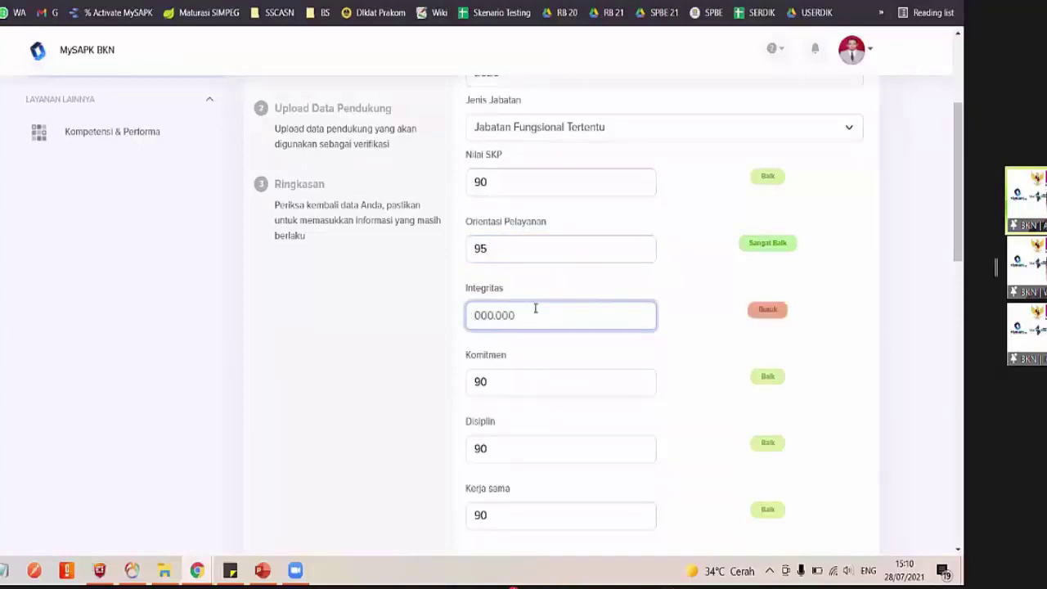
type("70")
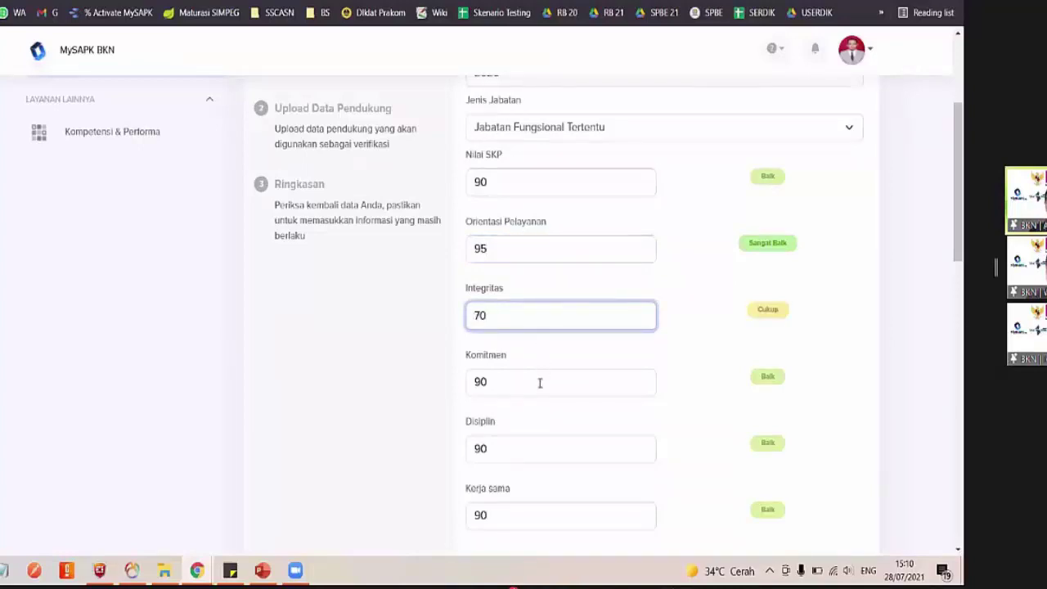
Change the Komitmen score from 90 to 50
left_click(539, 393)
key("BackSpace")
key("BackSpace")
type("5")
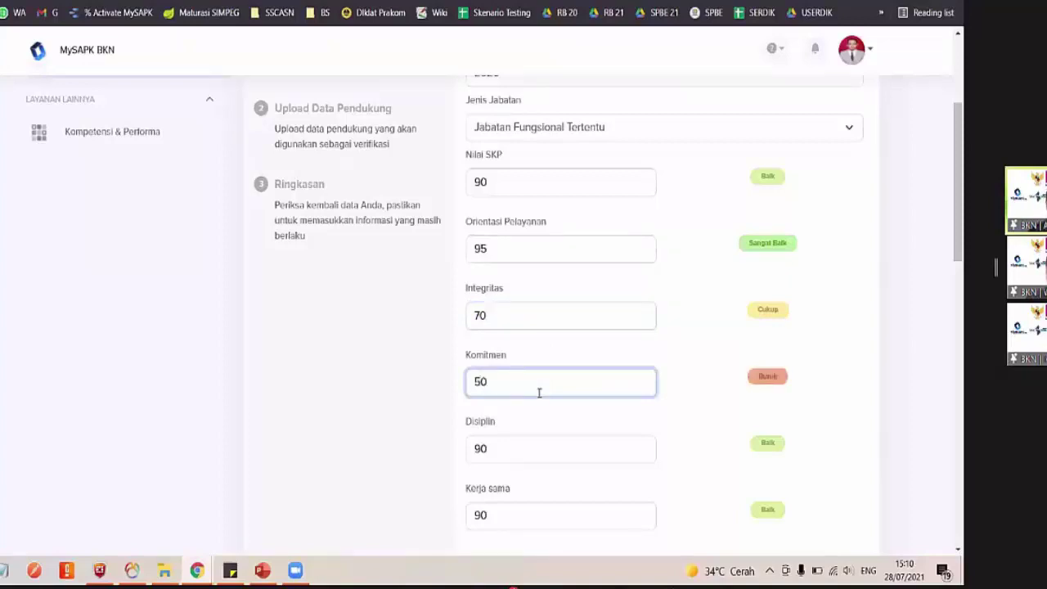
scroll(725, 444, "down", 10)
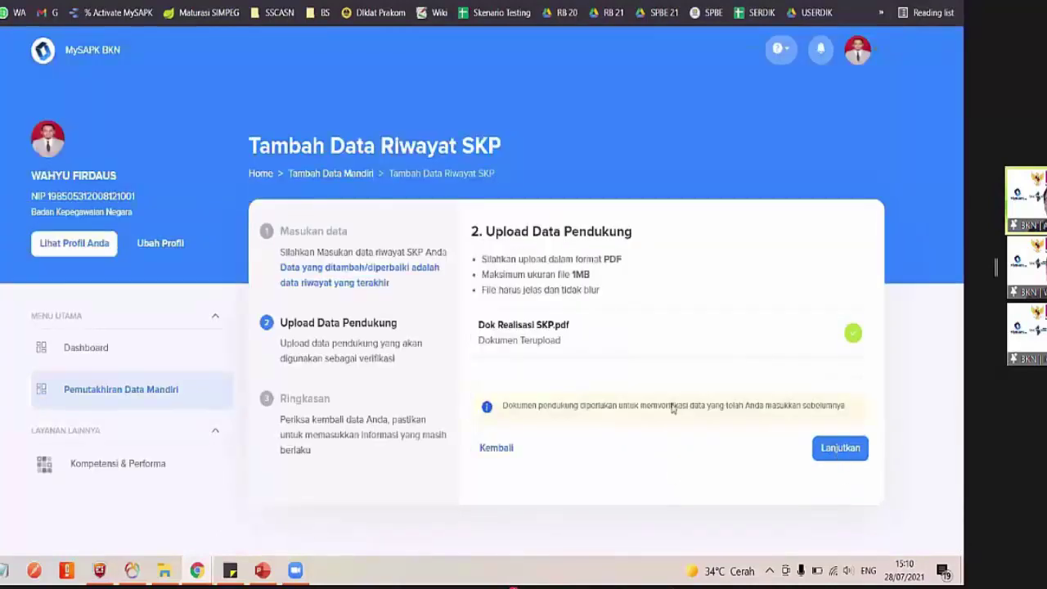
Confirm the 'Saya menyatakan bahwa data yang saya input benar' declaration and submit the SKP record
scroll(470, 460, "down", 5)
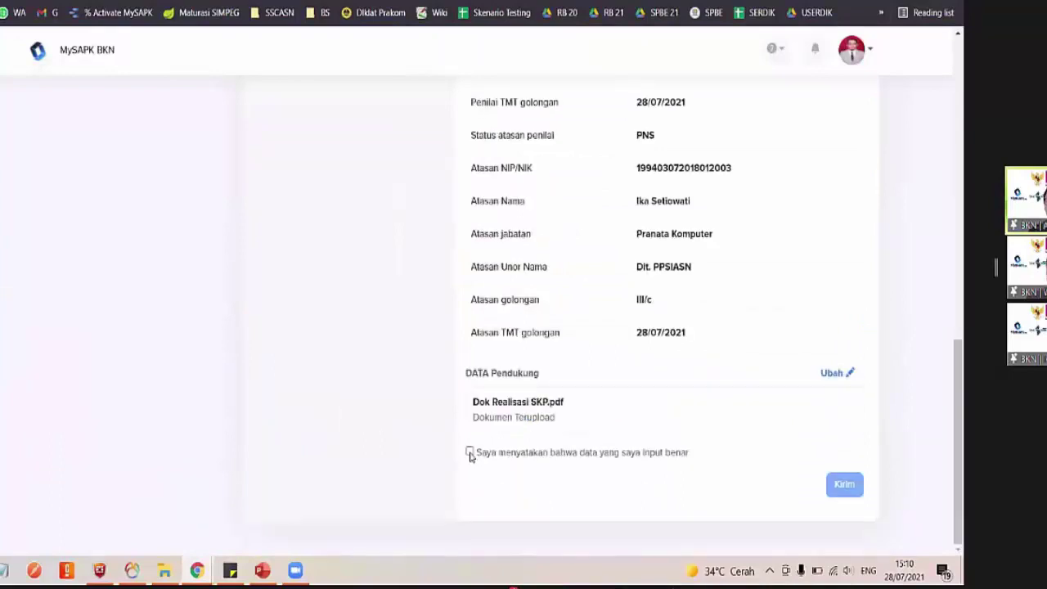
left_click(470, 452)
left_click(848, 484)
left_click(470, 452)
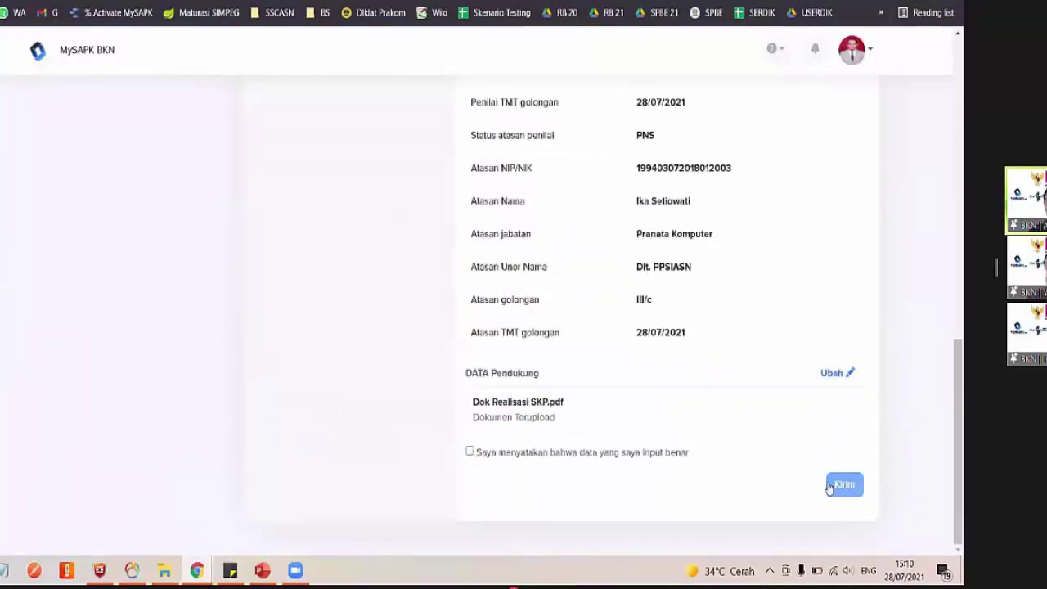
left_click(851, 487)
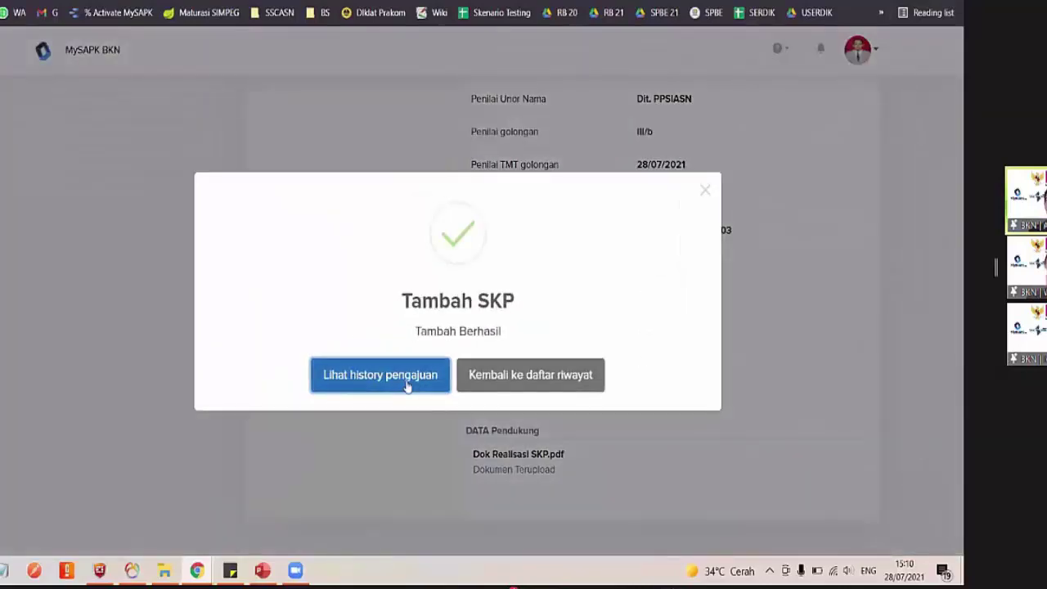
Check the submission history, then look at the Riwayat SKP history
left_click(380, 374)
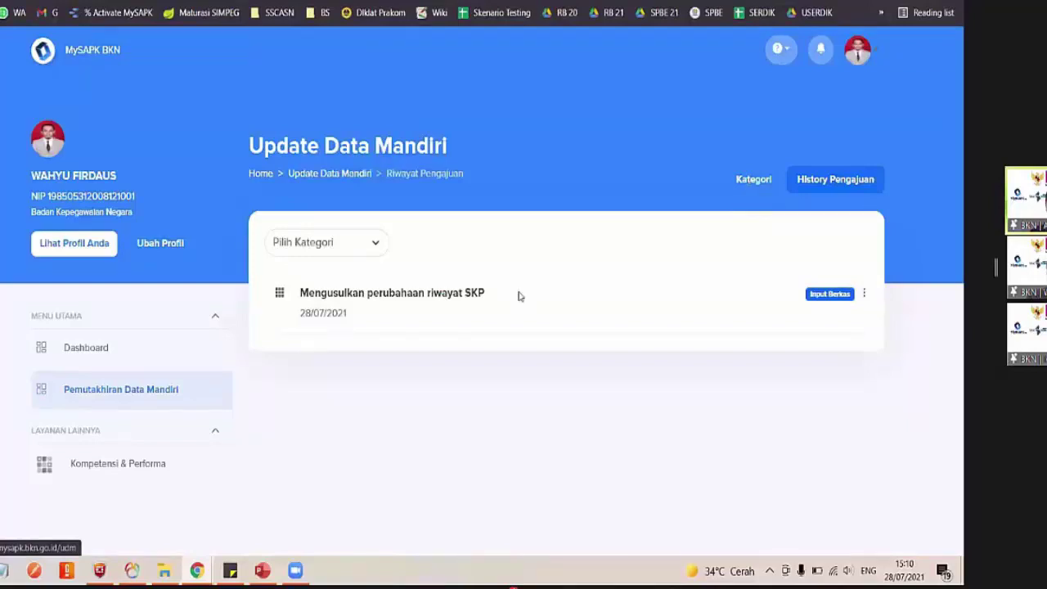
scroll(374, 450, "down", 2)
left_click(374, 451)
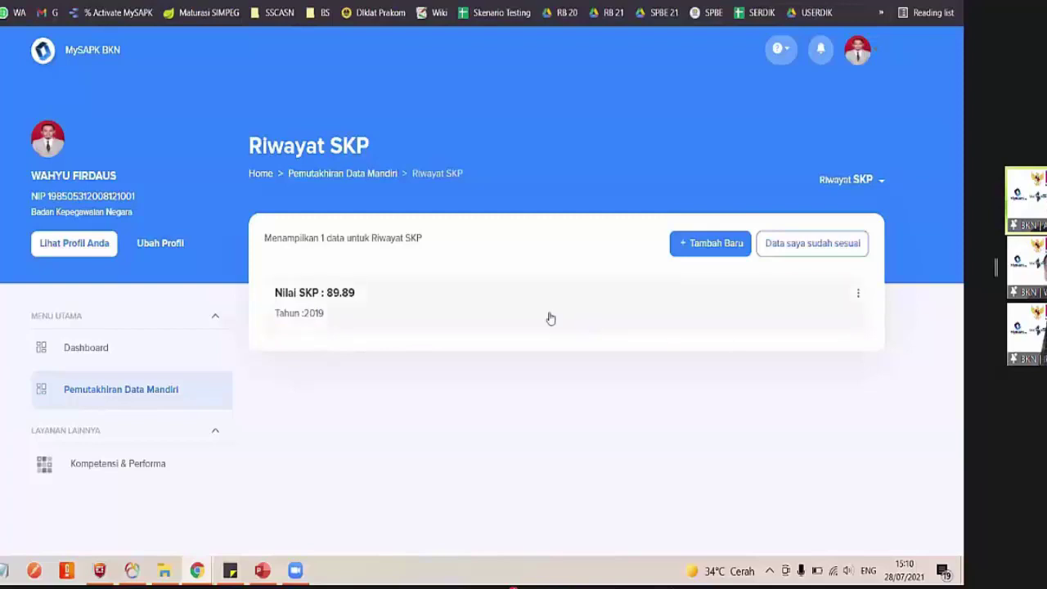
Reopen Riwayat SKP from the category grid and confirm with 'Data saya sudah sesuai' and Iya
left_click(147, 386)
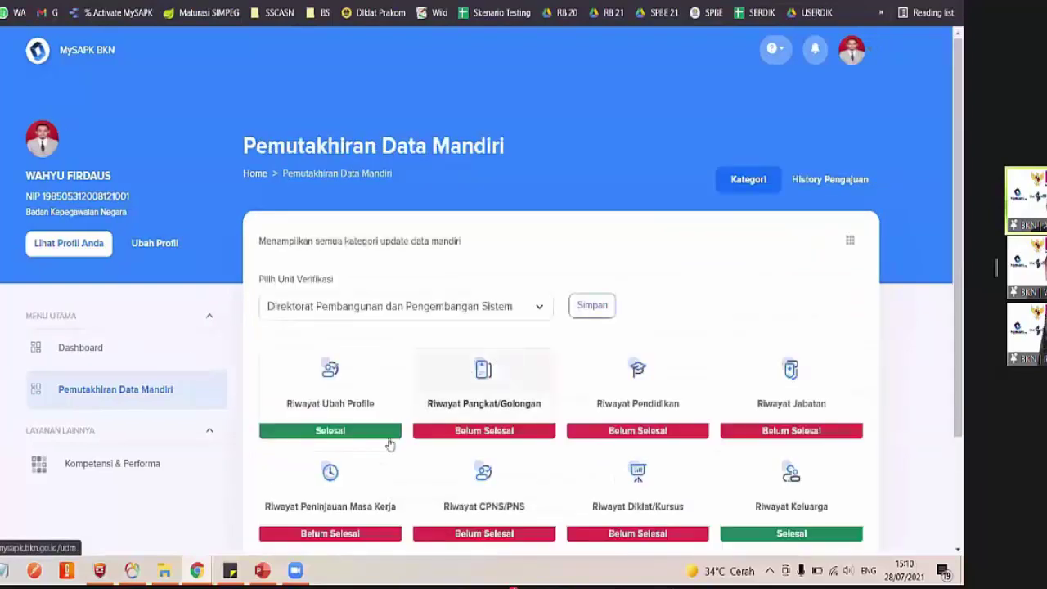
scroll(386, 441, "down", 3)
left_click(330, 446)
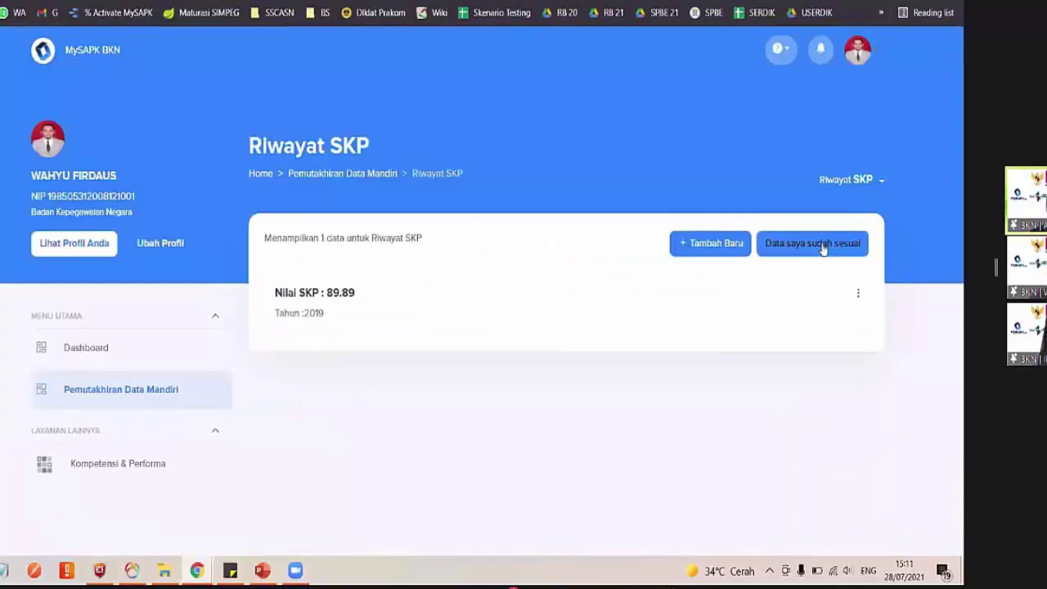
left_click(802, 244)
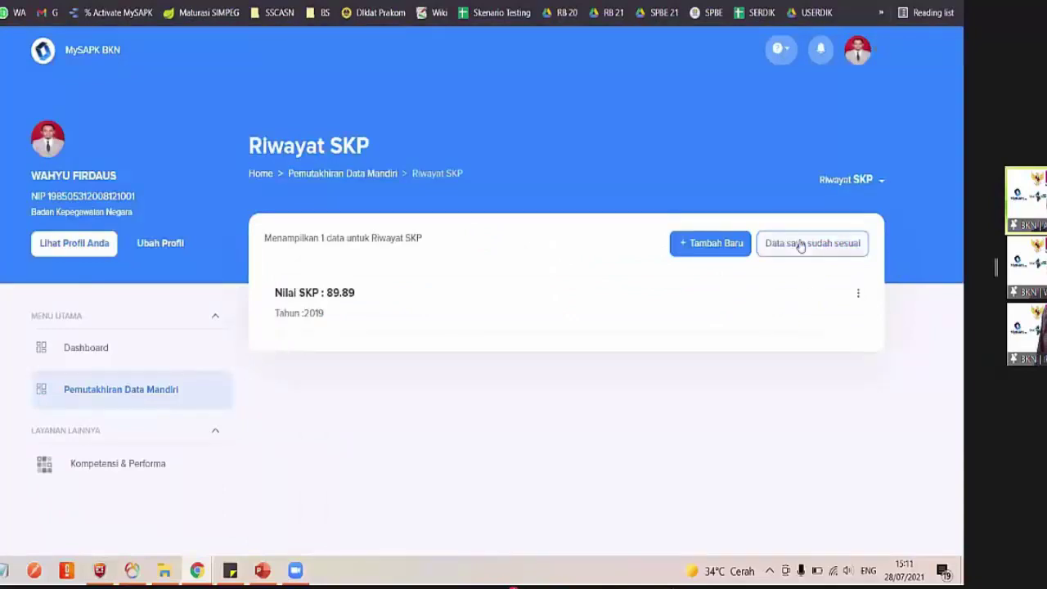
left_click(801, 244)
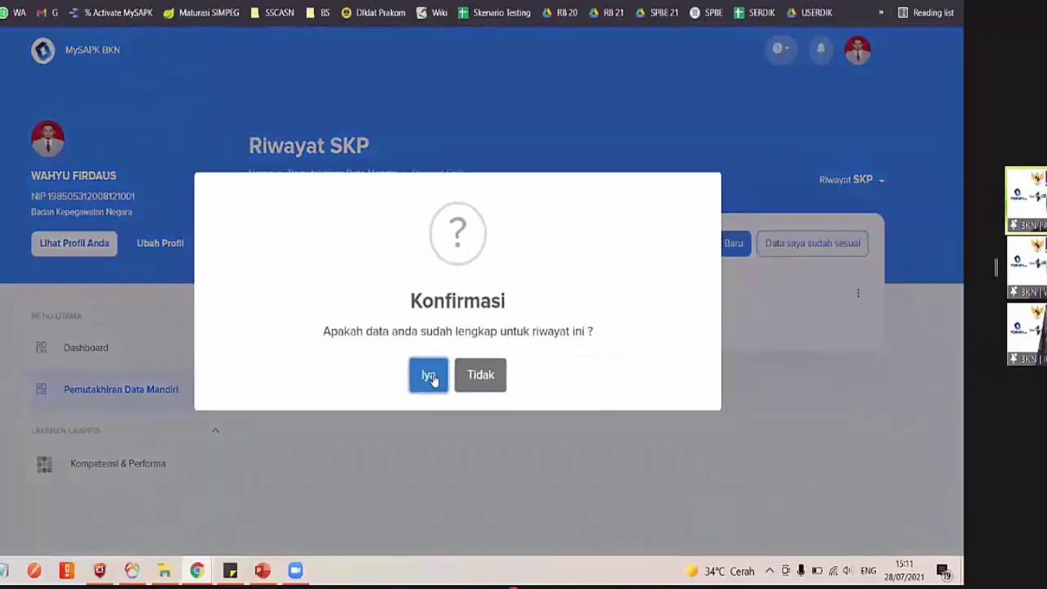
left_click(432, 378)
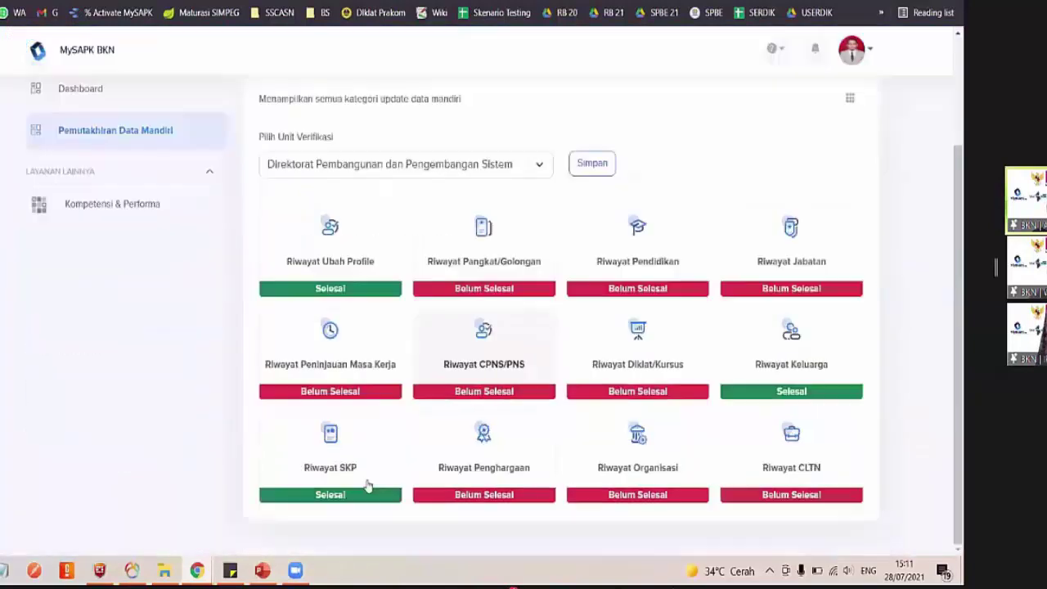
left_click(367, 484)
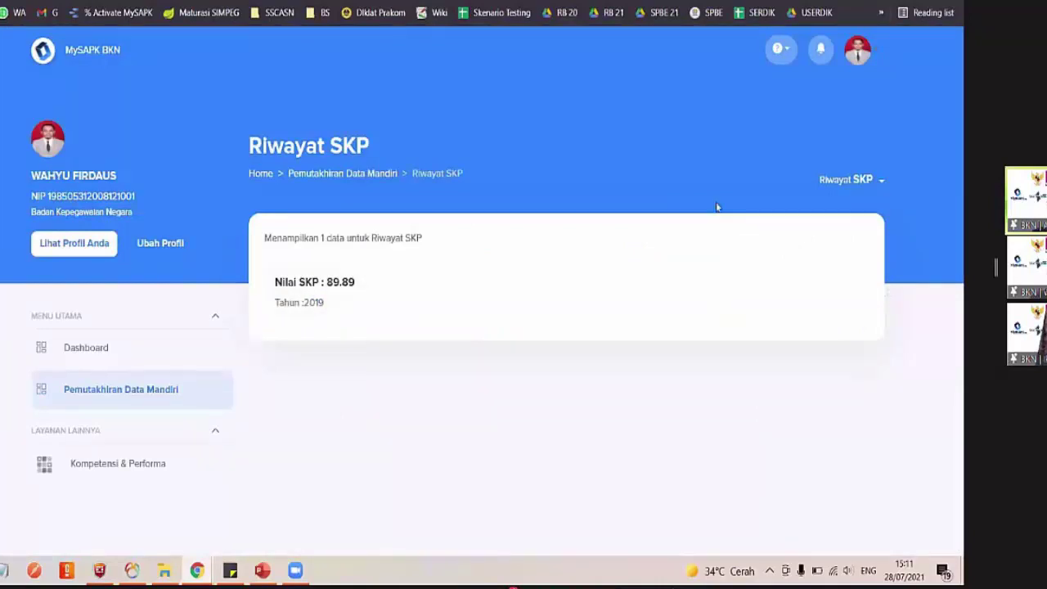
left_click(451, 291)
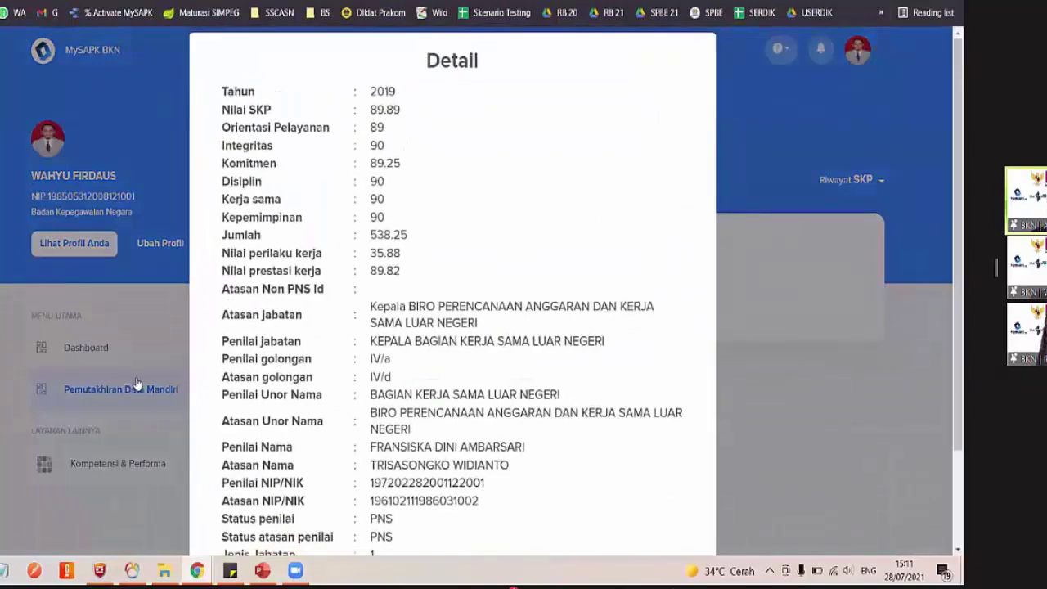
key("Escape")
scroll(445, 375, "down", 2)
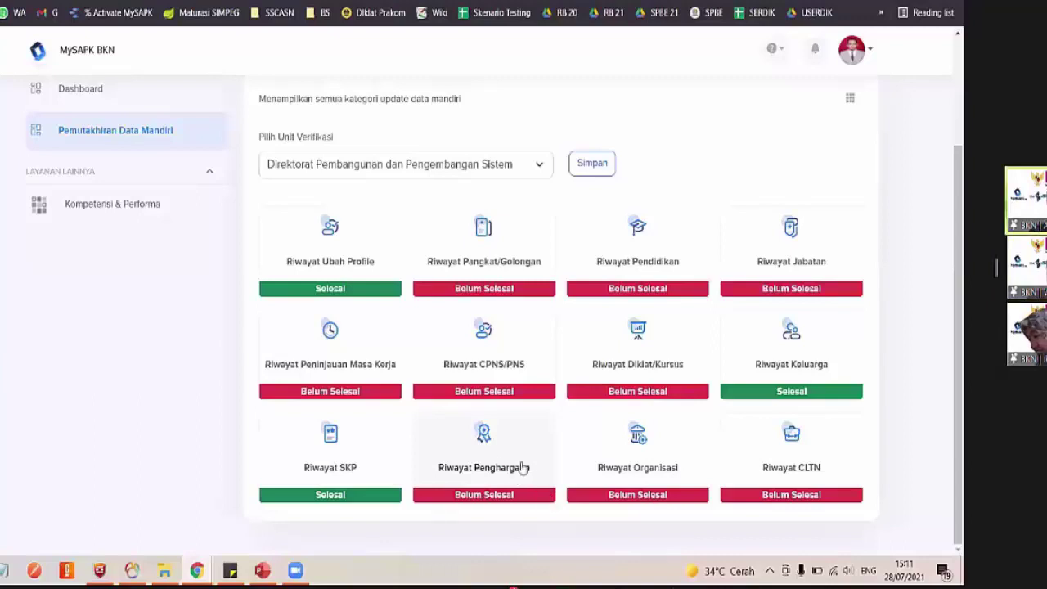
In Riwayat Penghargaan, view the KARYA SATYA 10 TAHUN details, then choose Ubah Data
left_click(491, 456)
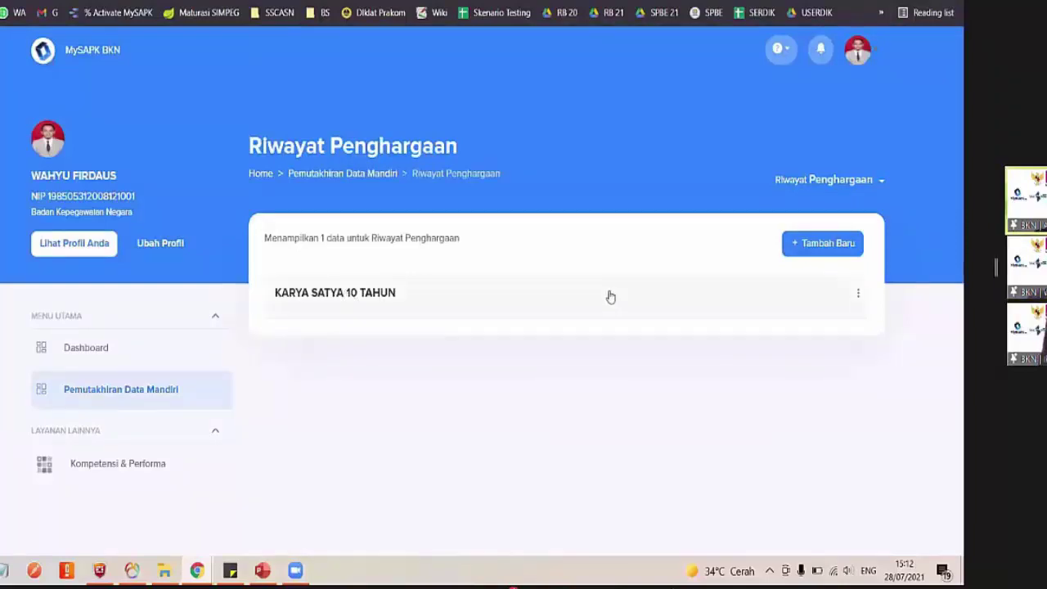
left_click(324, 299)
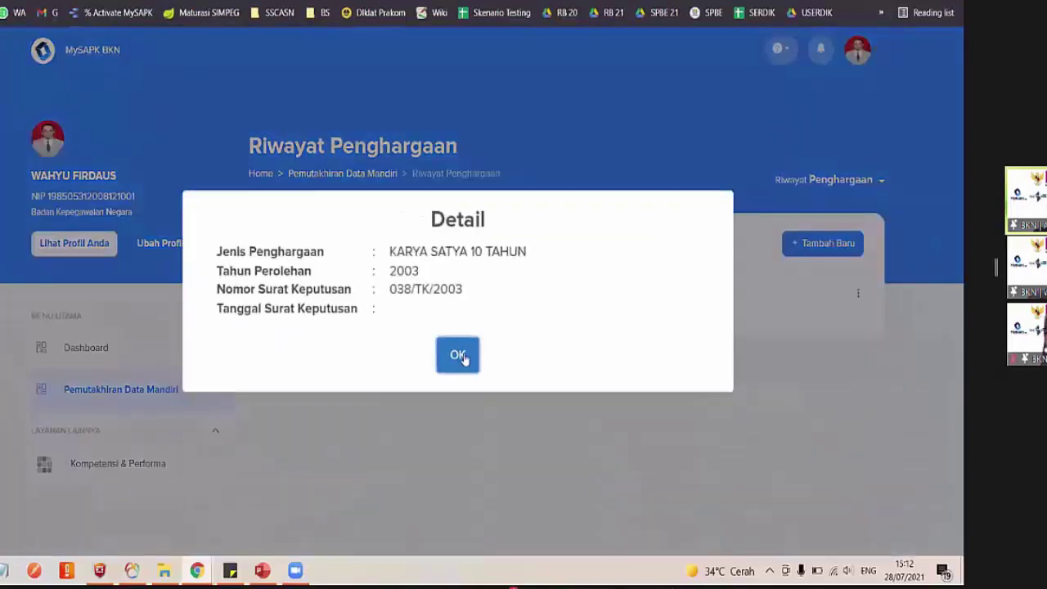
left_click(456, 353)
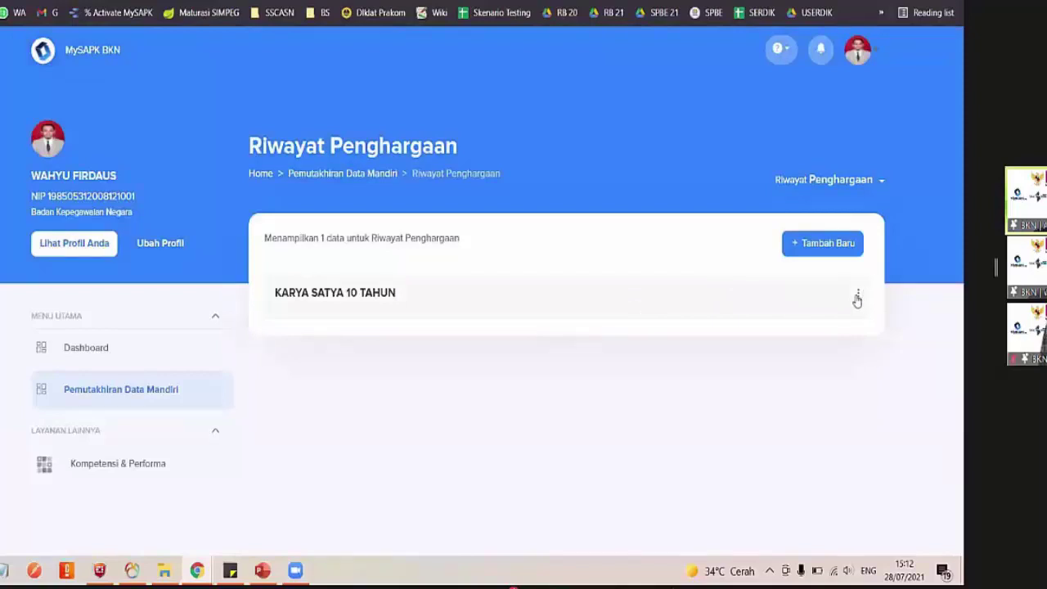
left_click(856, 299)
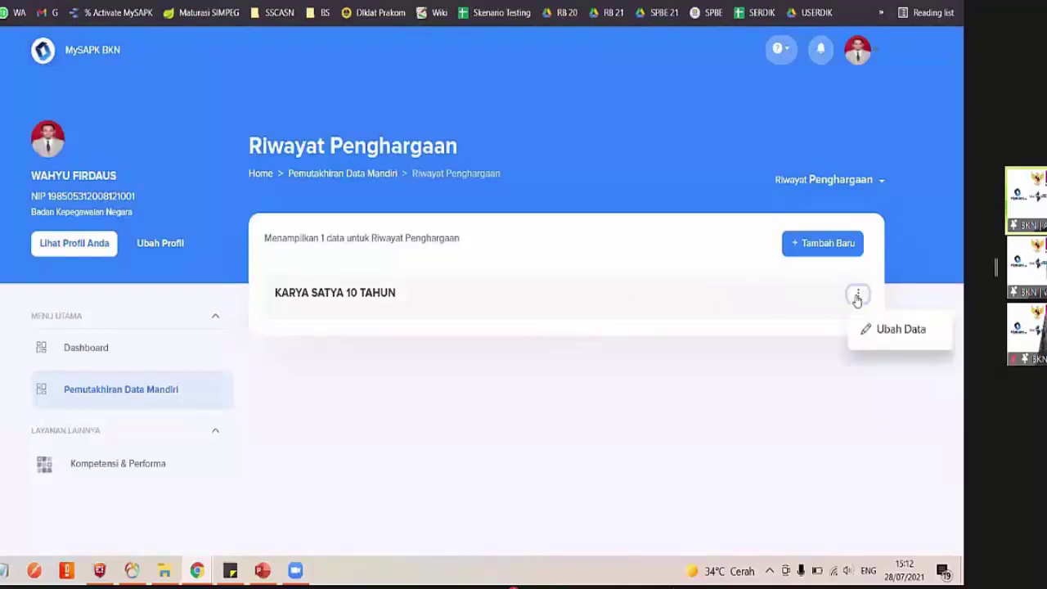
left_click(887, 329)
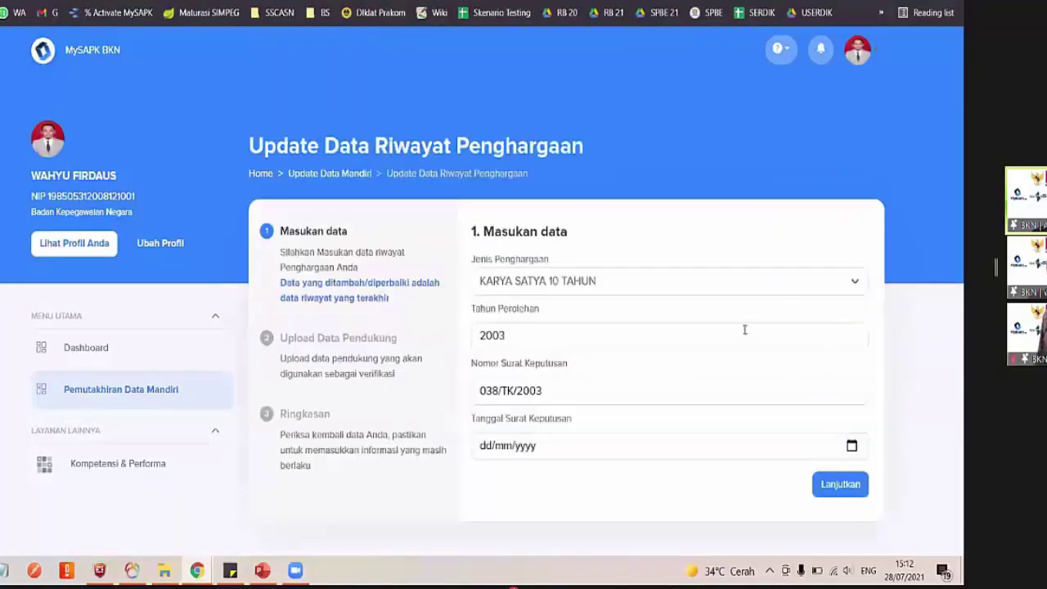
Set the award's decree date to 28/07/2021 and continue to the upload step
left_click(582, 283)
scroll(582, 260, "down", 1)
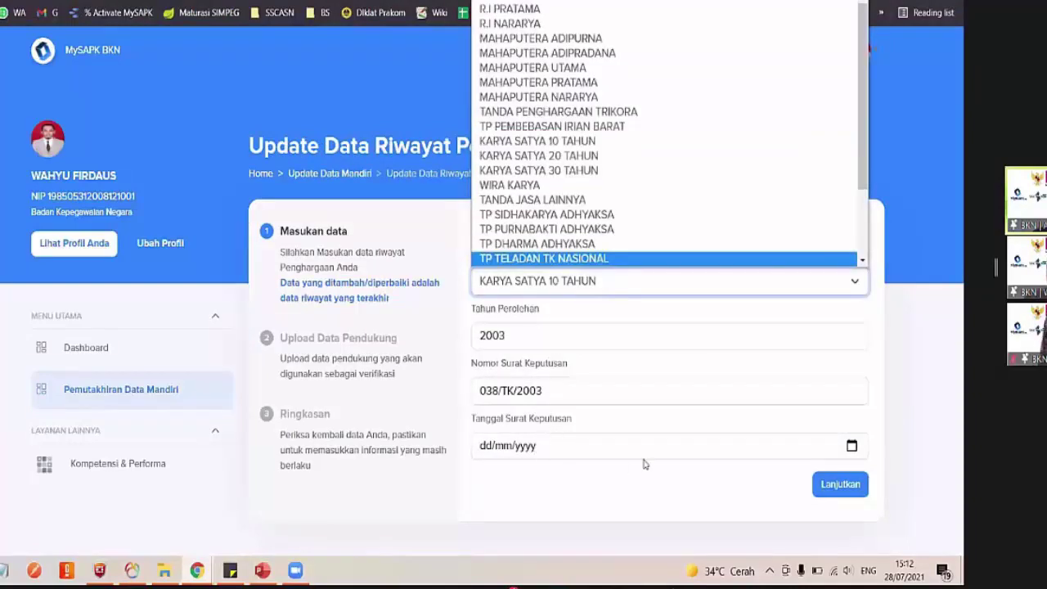
left_click(851, 446)
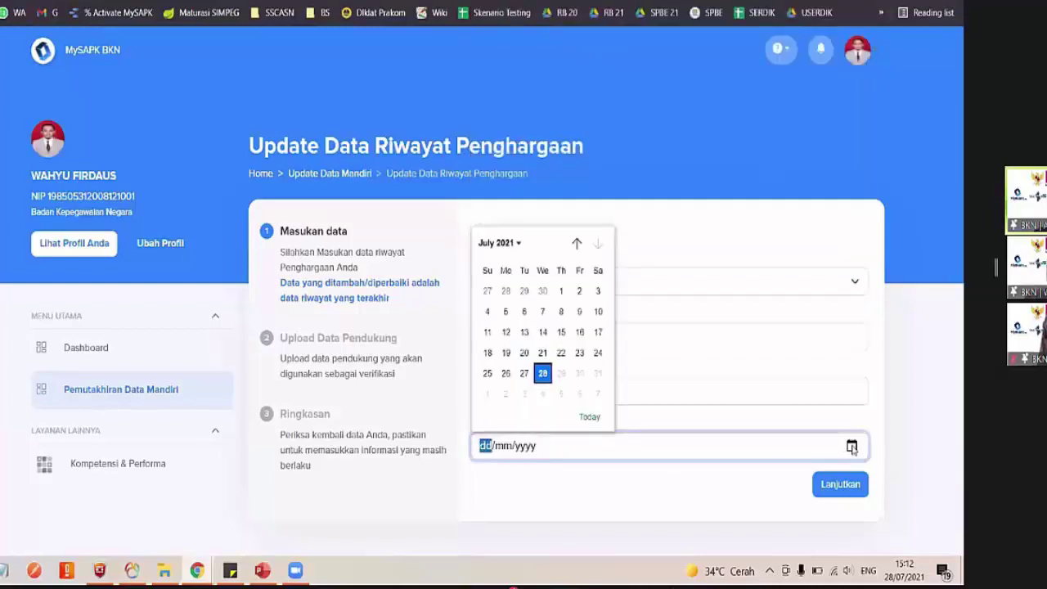
left_click(542, 373)
left_click(826, 483)
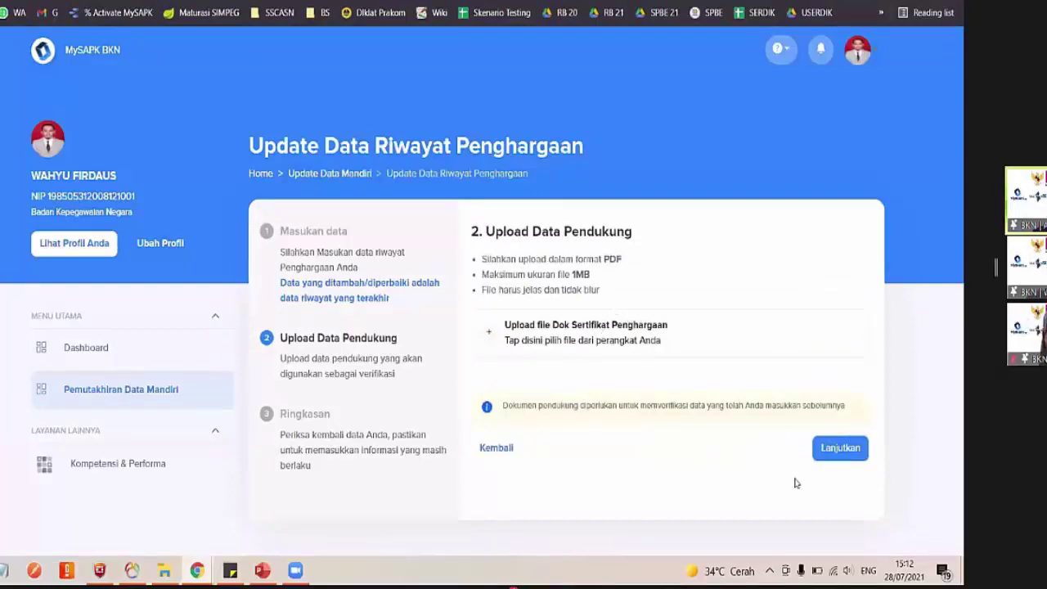
Upload the certificate file from Downloads, review the summary, then return to the category grid
left_click(550, 340)
left_click(106, 180)
key("Return")
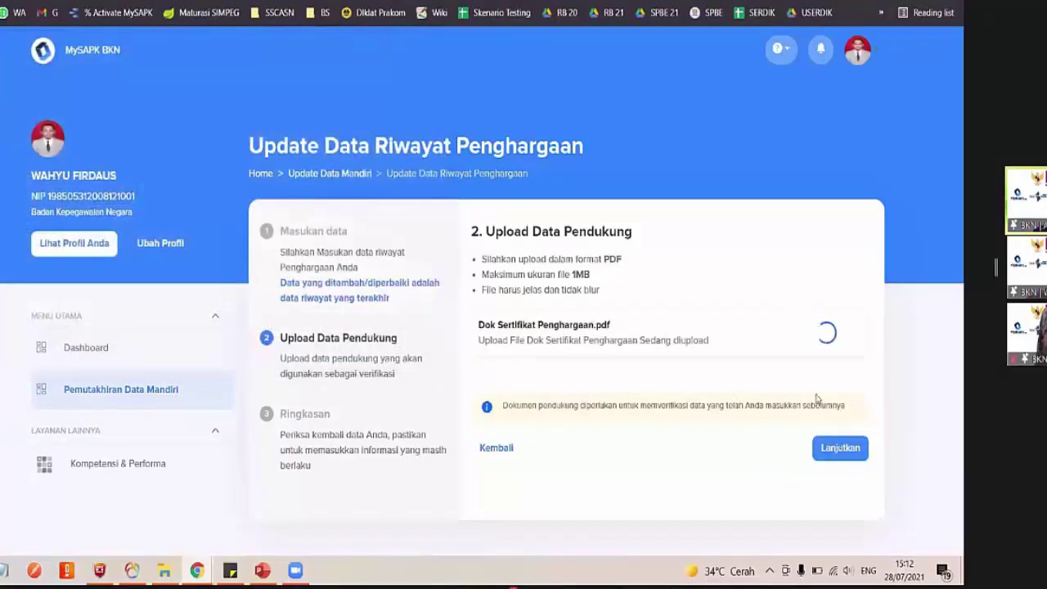
left_click(842, 445)
scroll(731, 431, "down", 2)
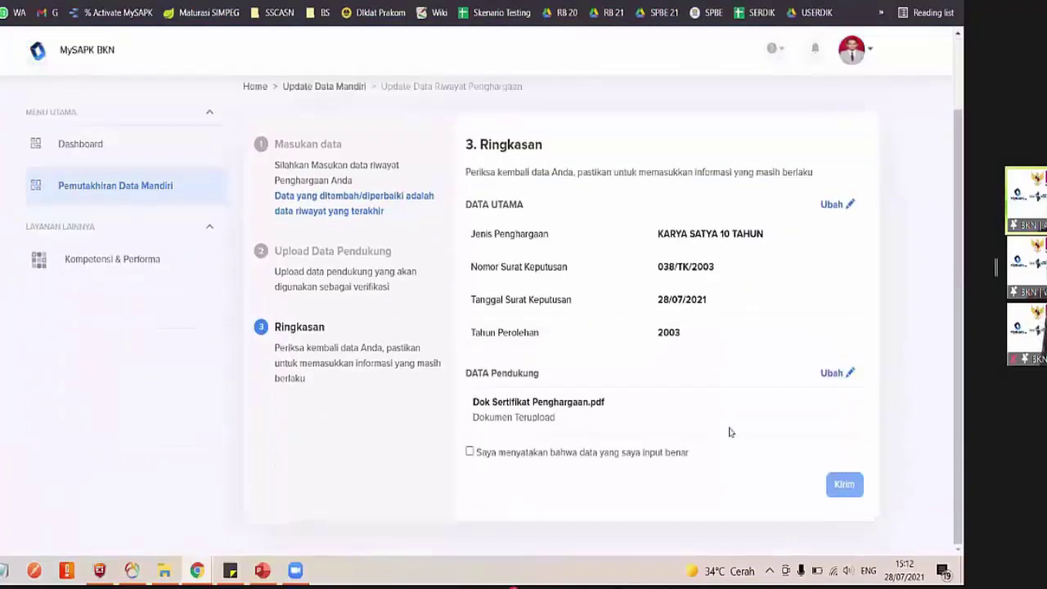
scroll(559, 366, "up", 2)
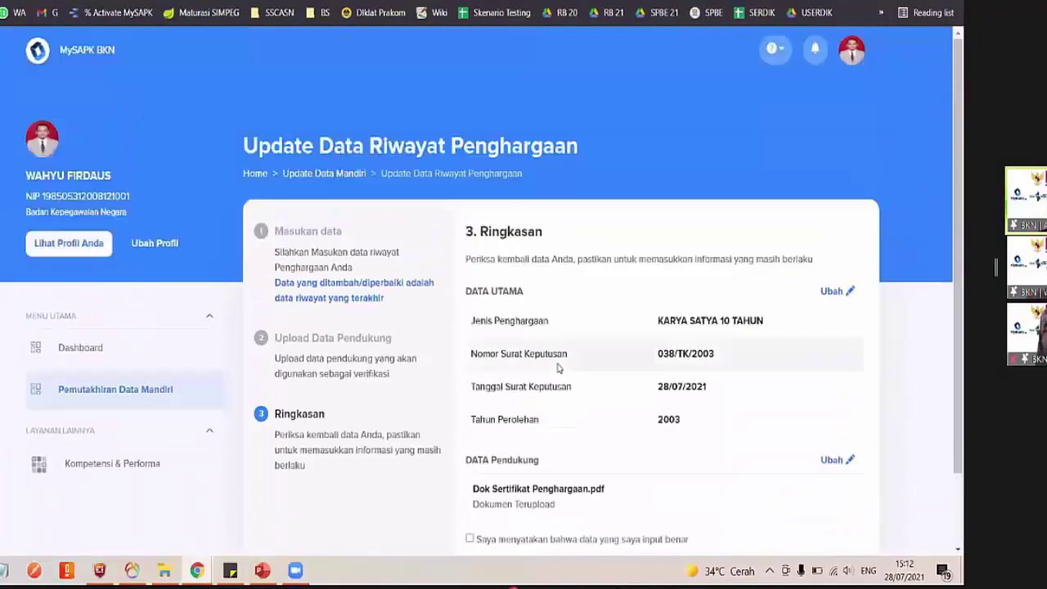
scroll(560, 367, "down", 2)
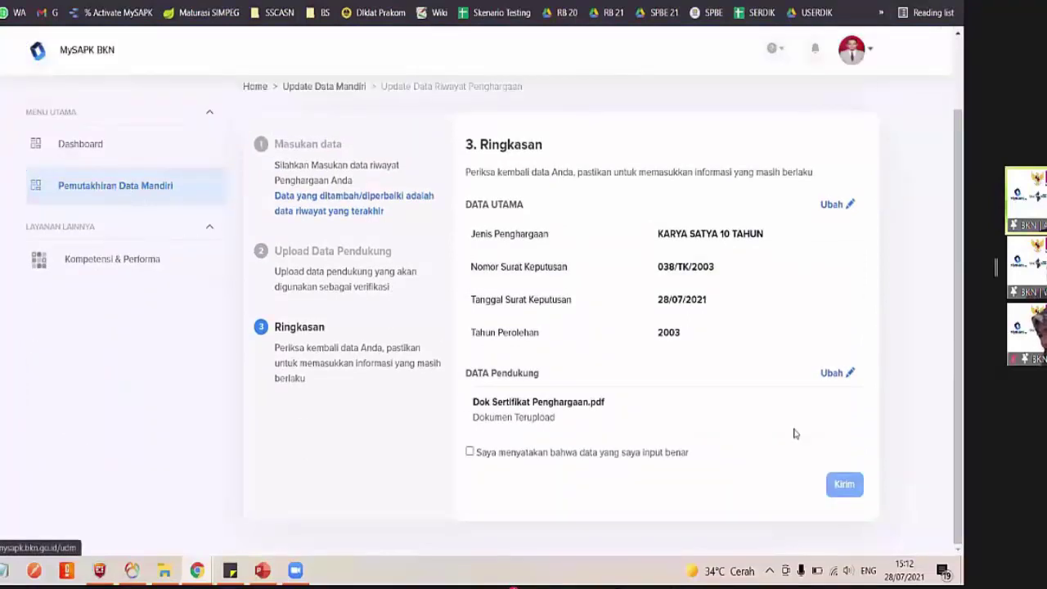
left_click(99, 186)
scroll(644, 440, "down", 2)
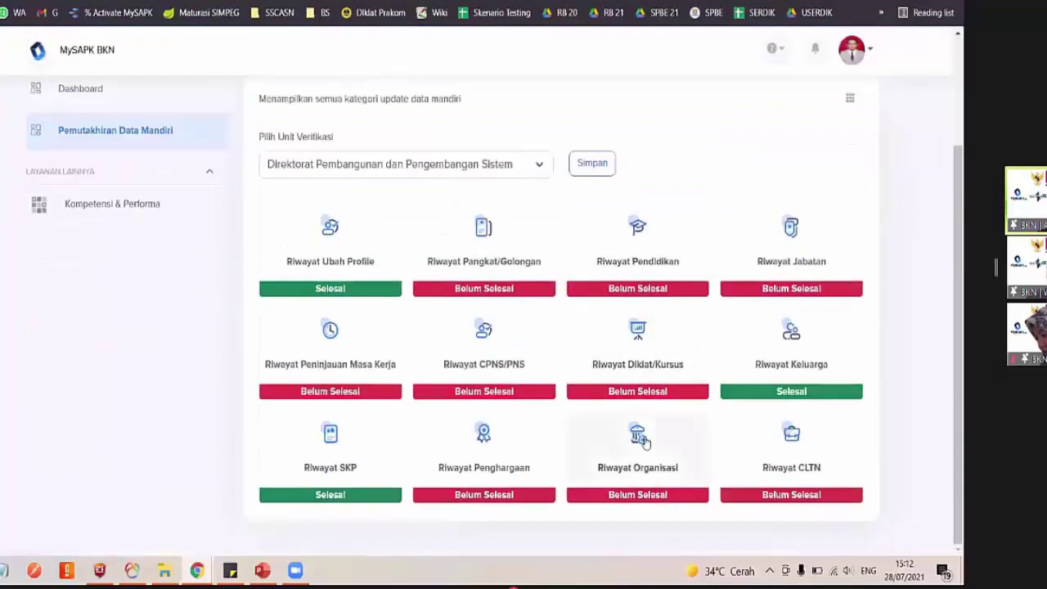
Start a new Riwayat Penghargaan record for KARYA SATYA 20 TAHUN obtained in 2021
left_click(495, 455)
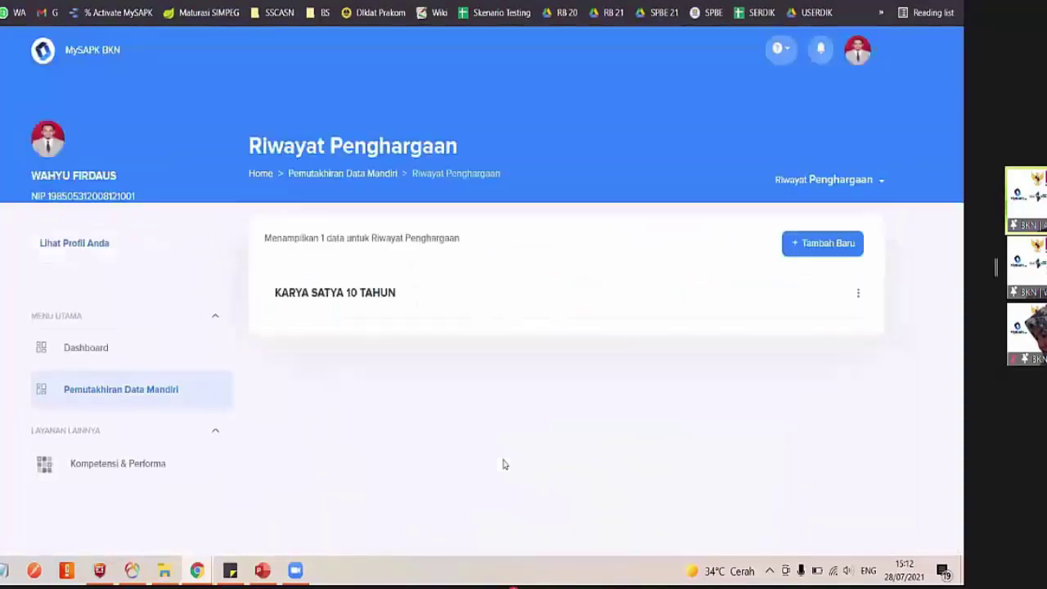
left_click(808, 247)
left_click(494, 283)
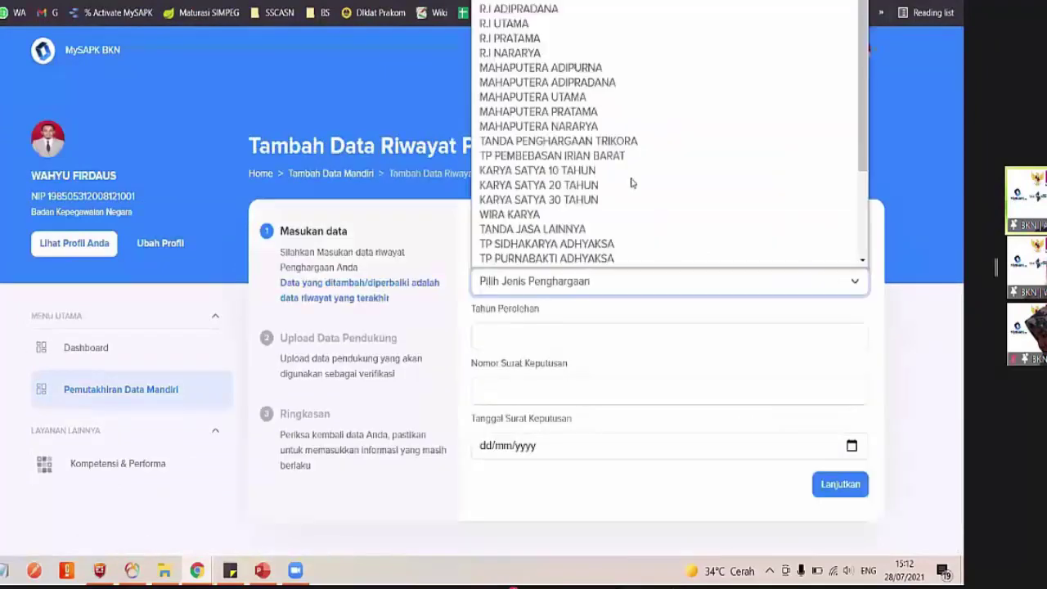
left_click(589, 186)
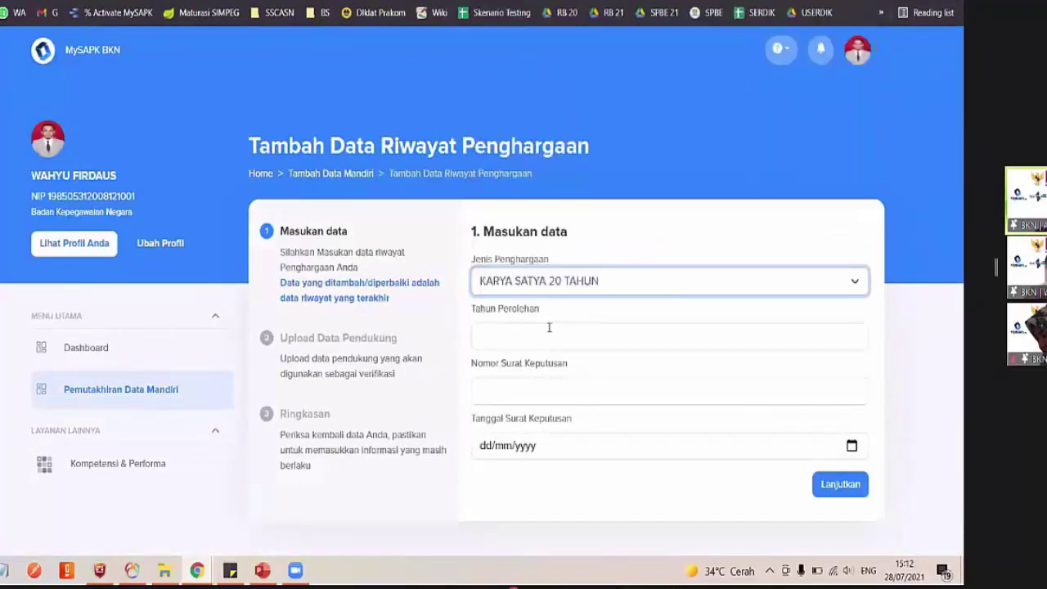
left_click(545, 335)
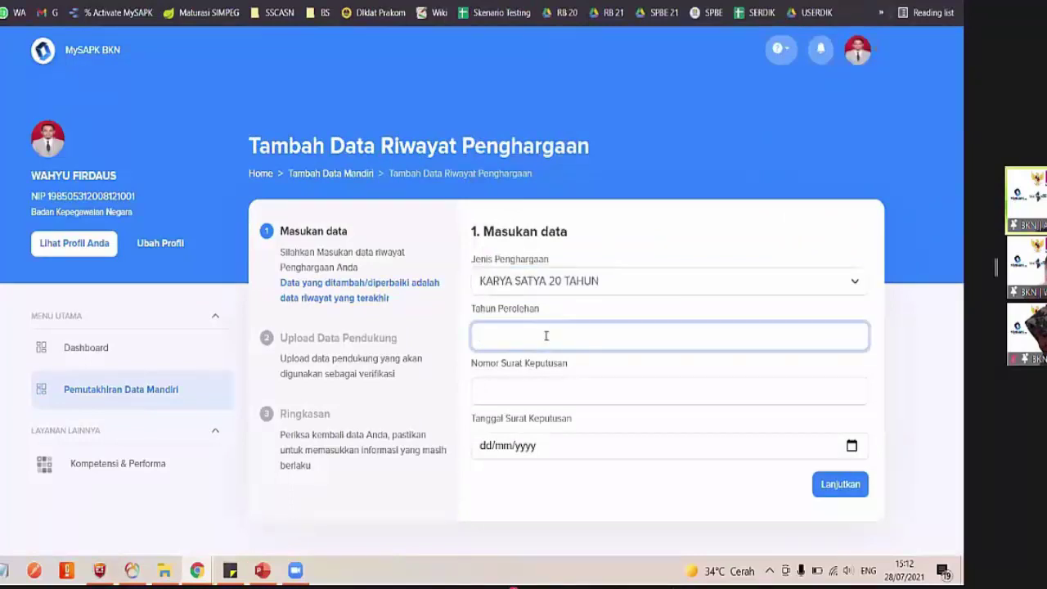
type("2021")
Enter decree number 'qwer' and decree date 28/07/2021
left_click(542, 384)
type("qwerty")
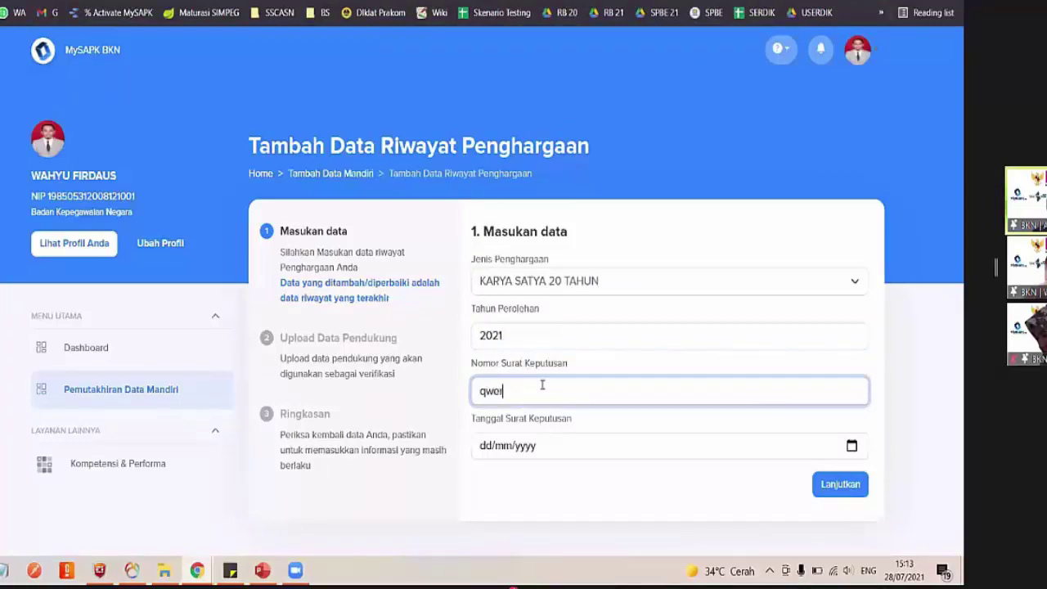
left_click(851, 448)
left_click(851, 447)
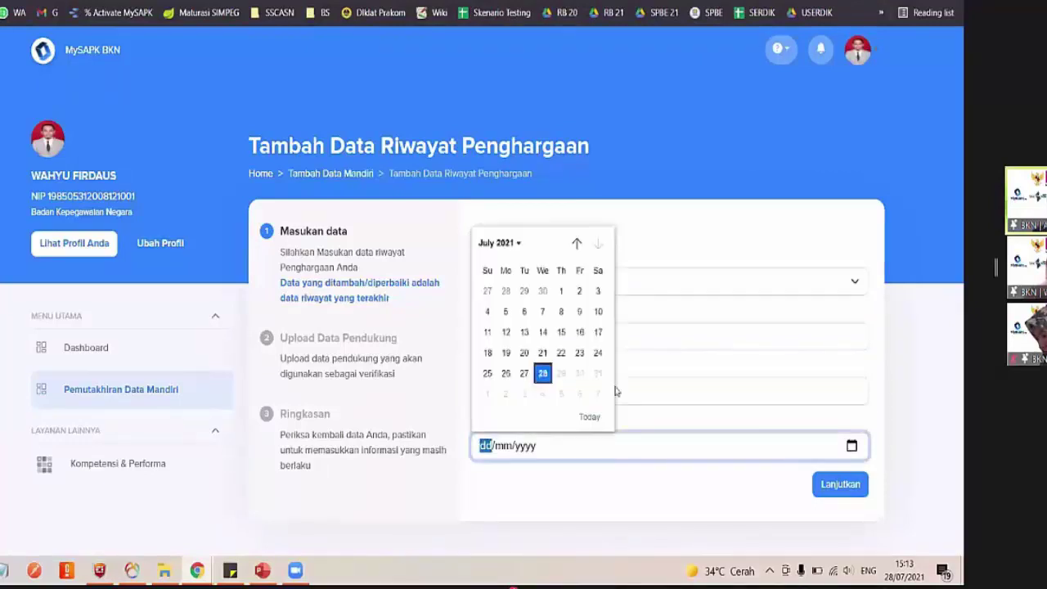
left_click(548, 382)
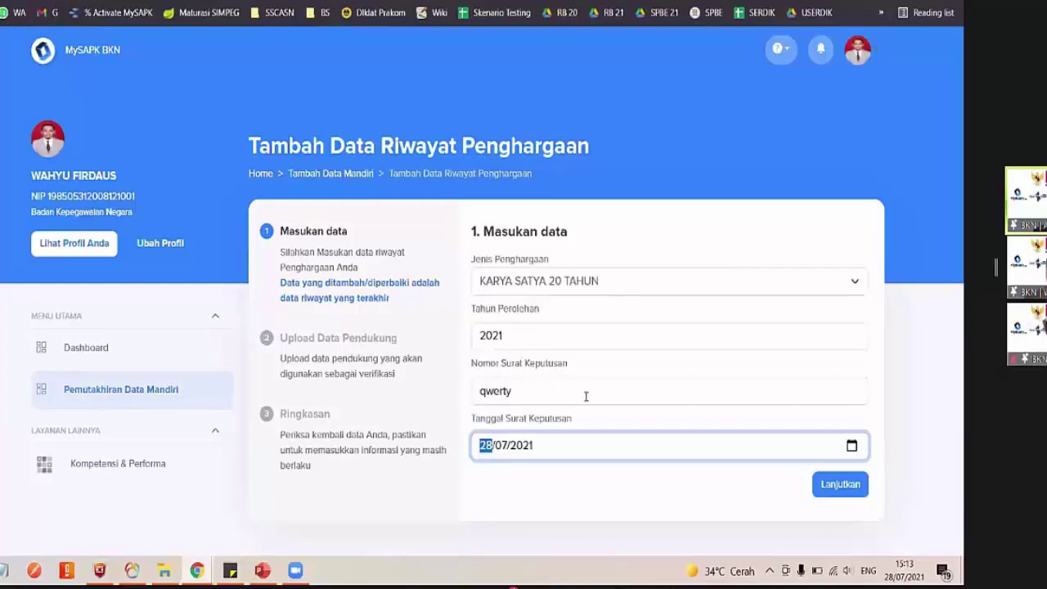
Upload Dok Sertifikat Penghargaan.pdf, declare the data correct, submit, and view the submission history
left_click(828, 489)
left_click(568, 335)
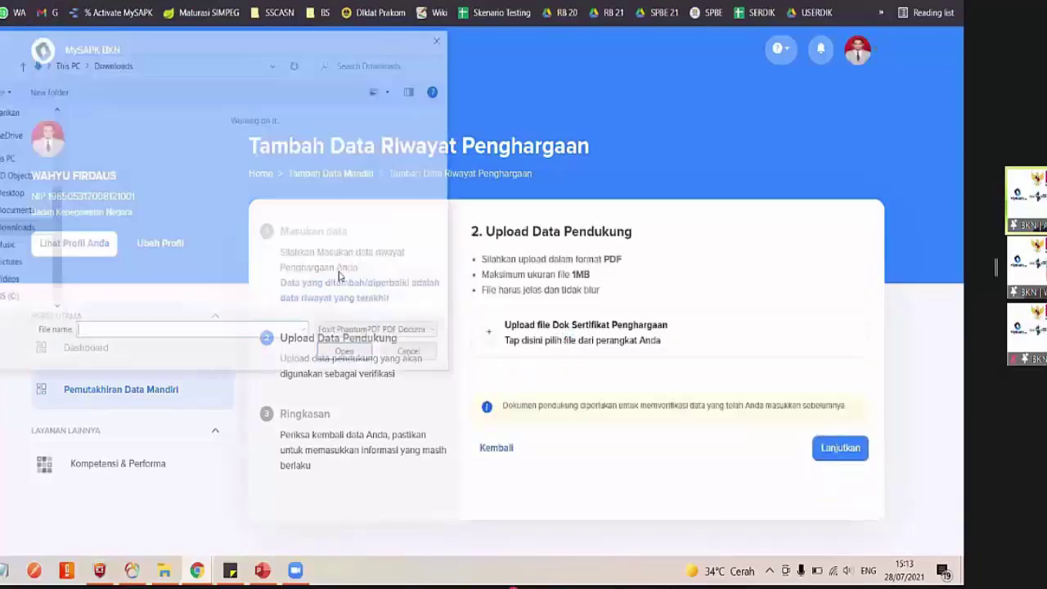
double_click(135, 238)
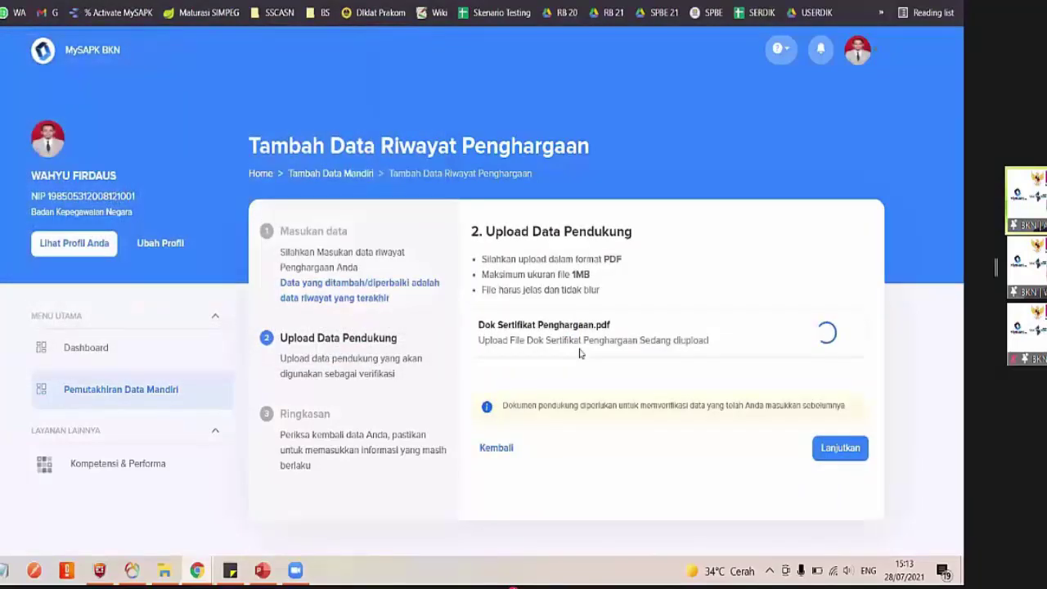
left_click(851, 456)
scroll(659, 447, "down", 1)
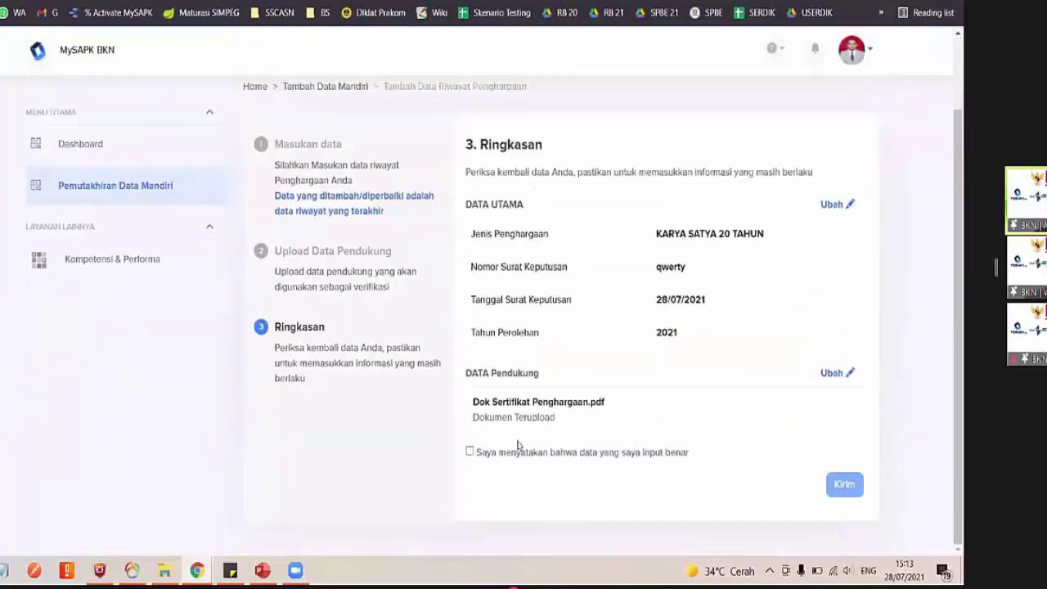
left_click(470, 452)
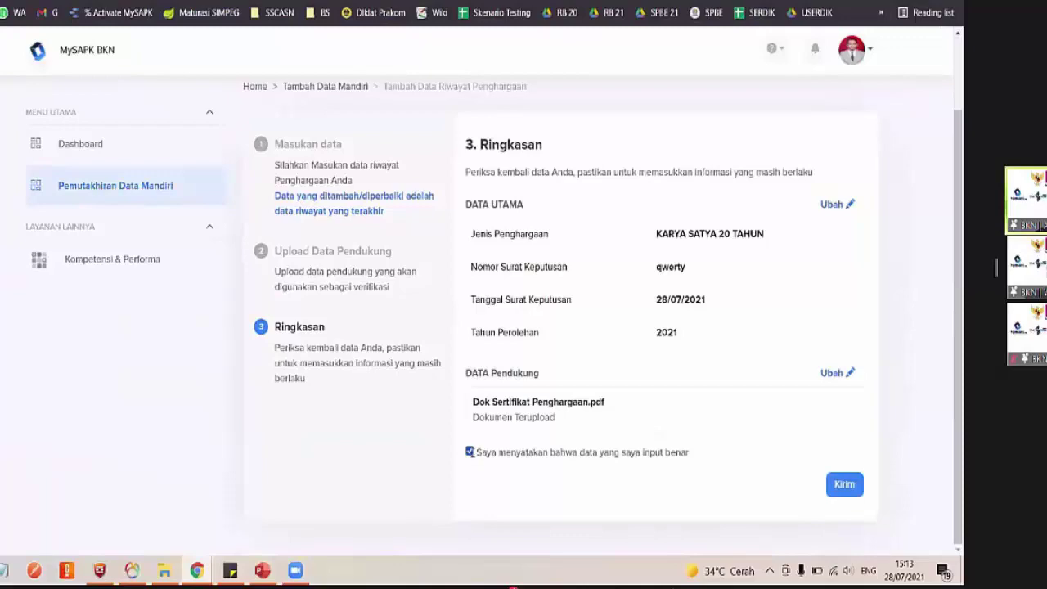
left_click(844, 484)
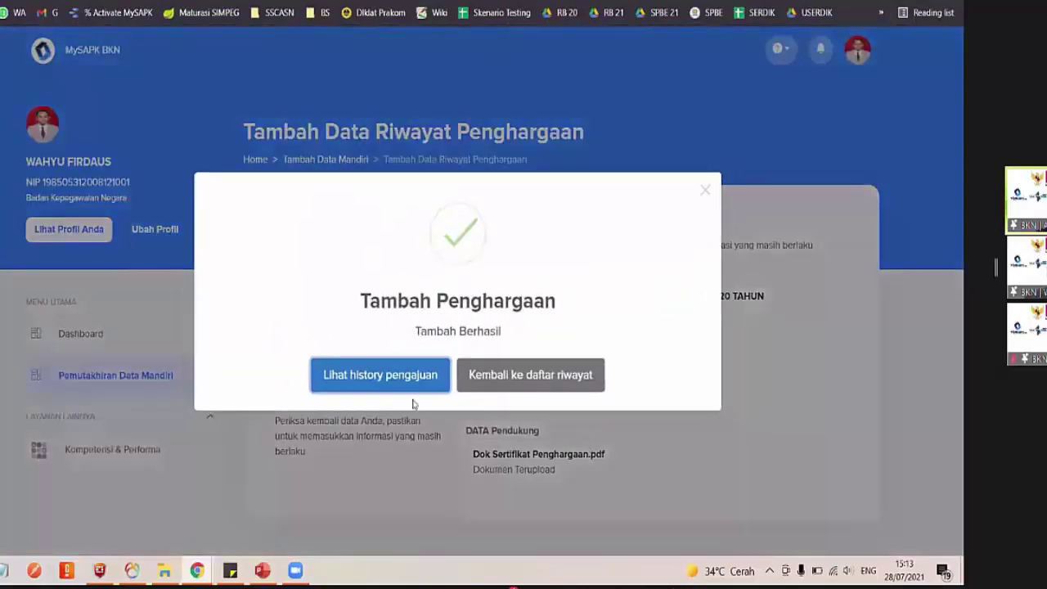
left_click(371, 383)
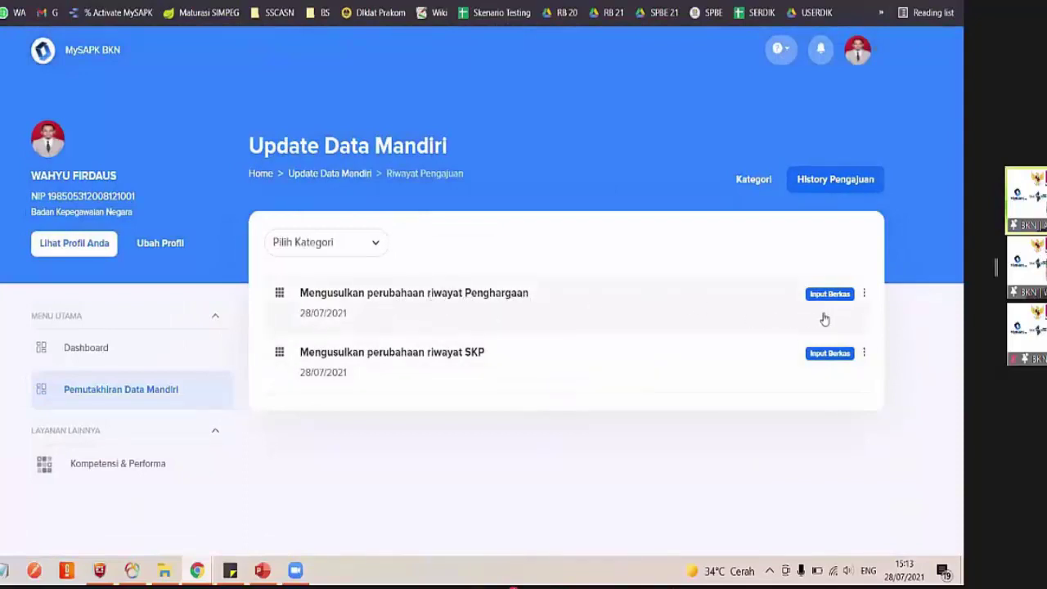
Check the Riwayat Penghargaan card from the category grid, then open Riwayat Organisasi
left_click(139, 406)
scroll(573, 427, "down", 3)
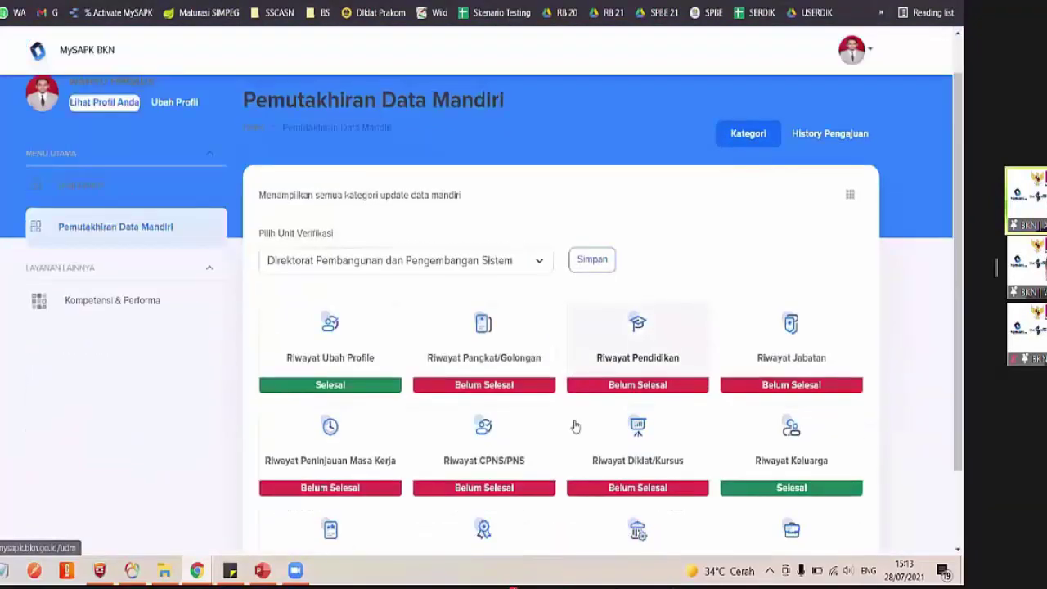
left_click(500, 480)
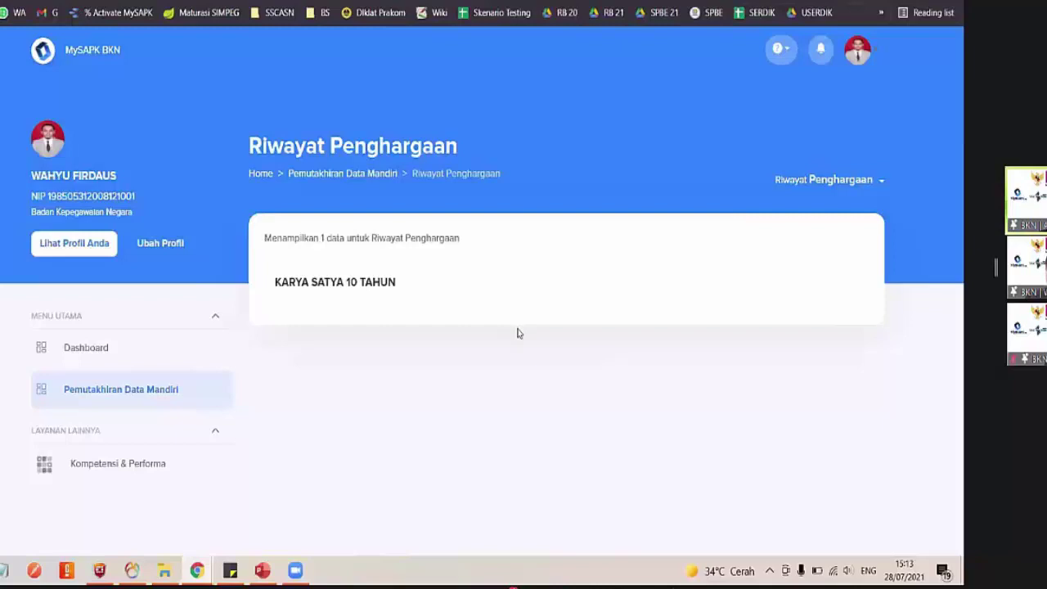
left_click(76, 406)
scroll(559, 416, "down", 2)
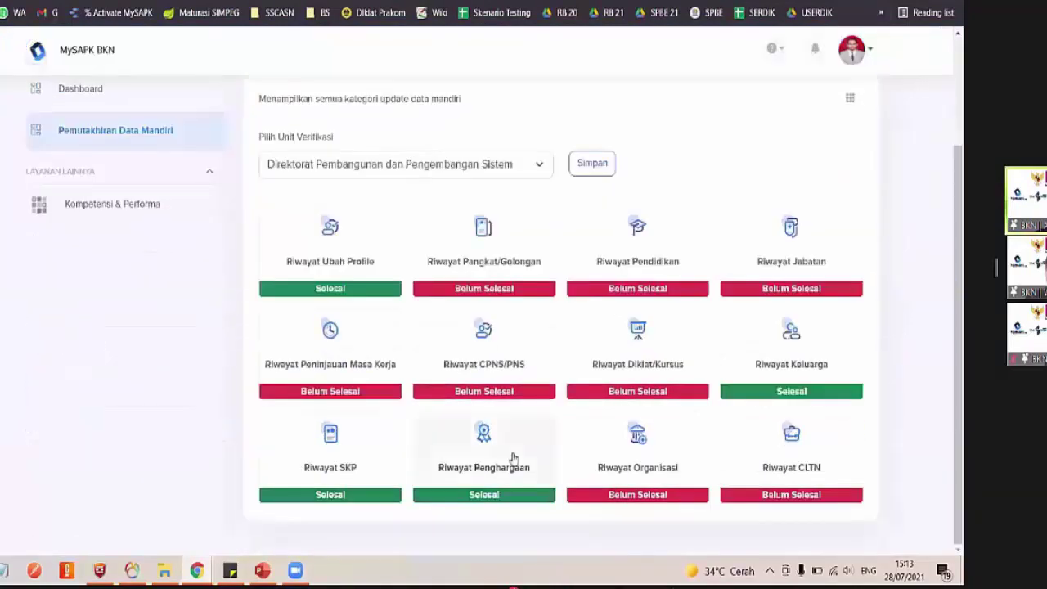
left_click(675, 480)
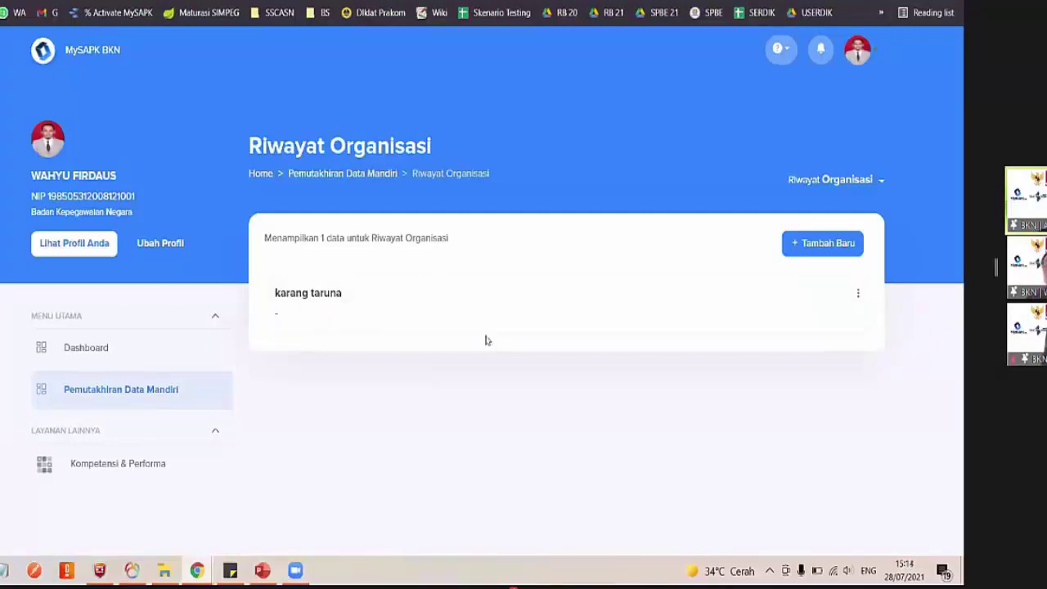
View the karang taruna entry's details, then open it for editing
left_click(319, 295)
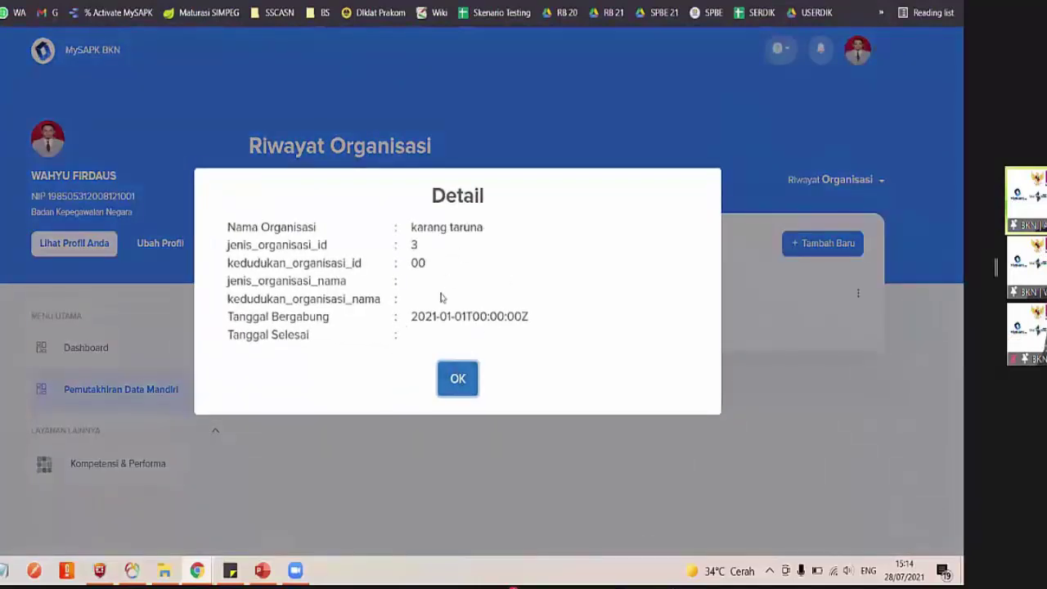
left_click(460, 382)
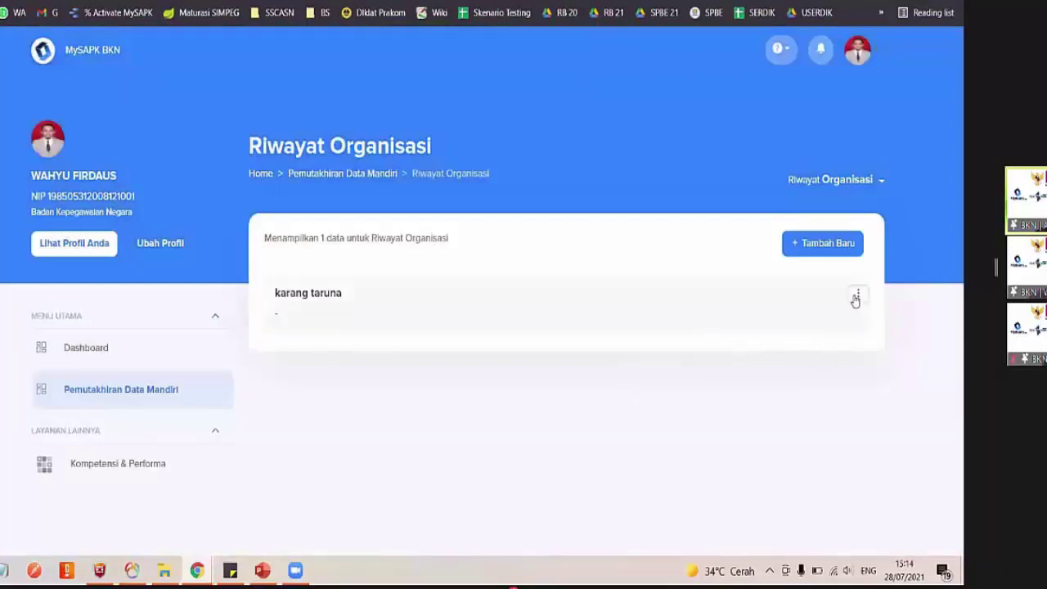
left_click(858, 294)
left_click(881, 331)
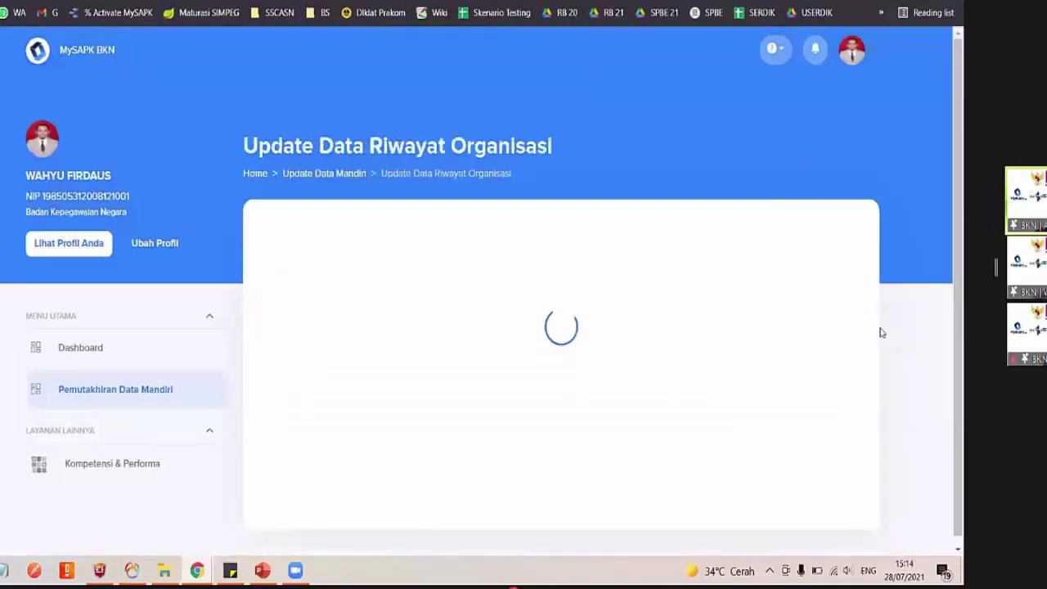
Capitalise the organisation name to 'Karang Taruna'
left_click(488, 286)
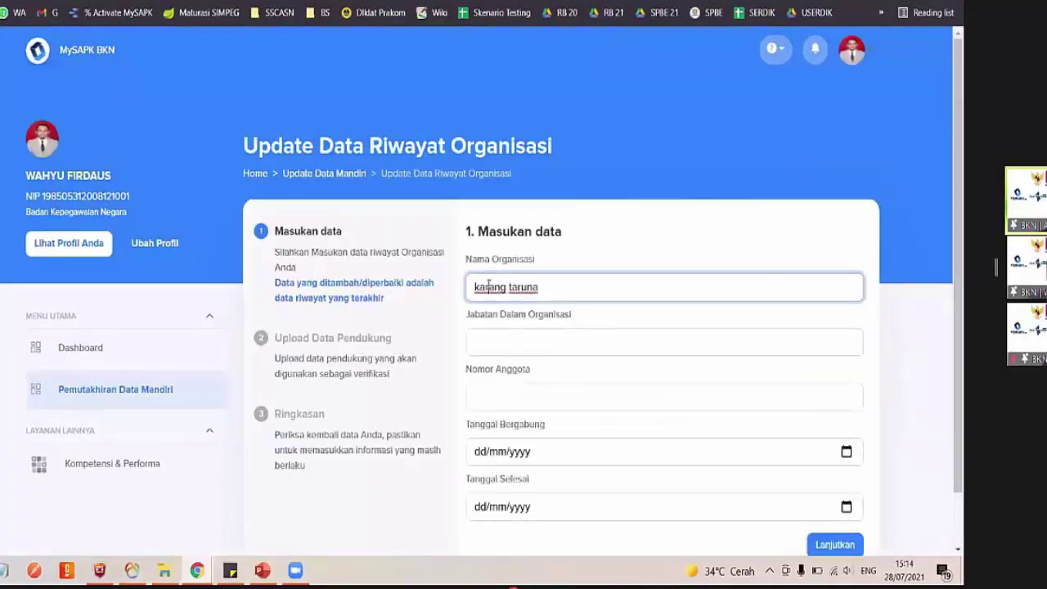
type("K")
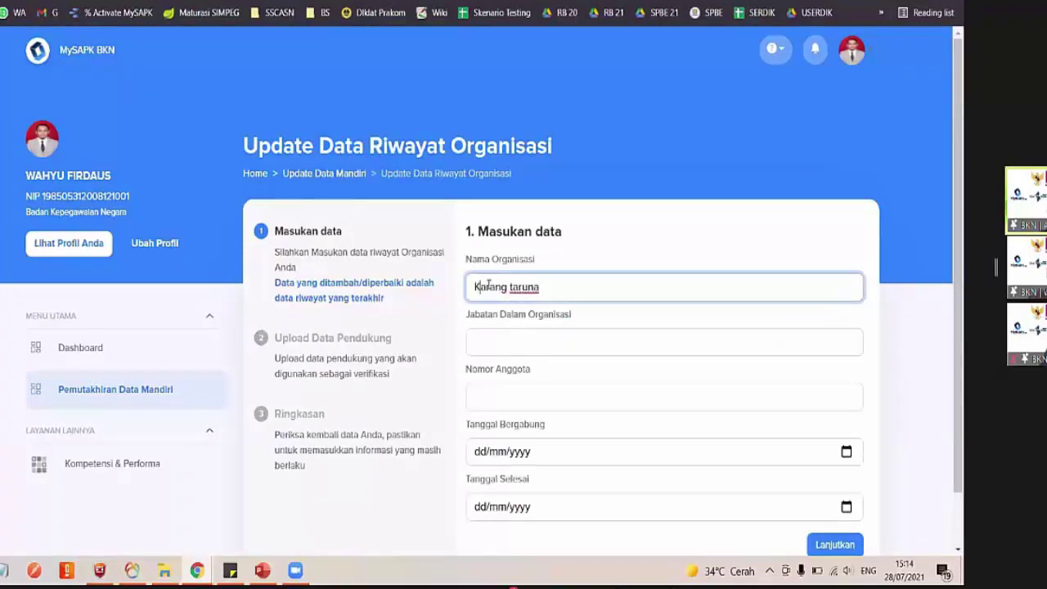
key("shift+Right")
type("T")
Enter 0 as the Nomor Anggota
left_click(525, 333)
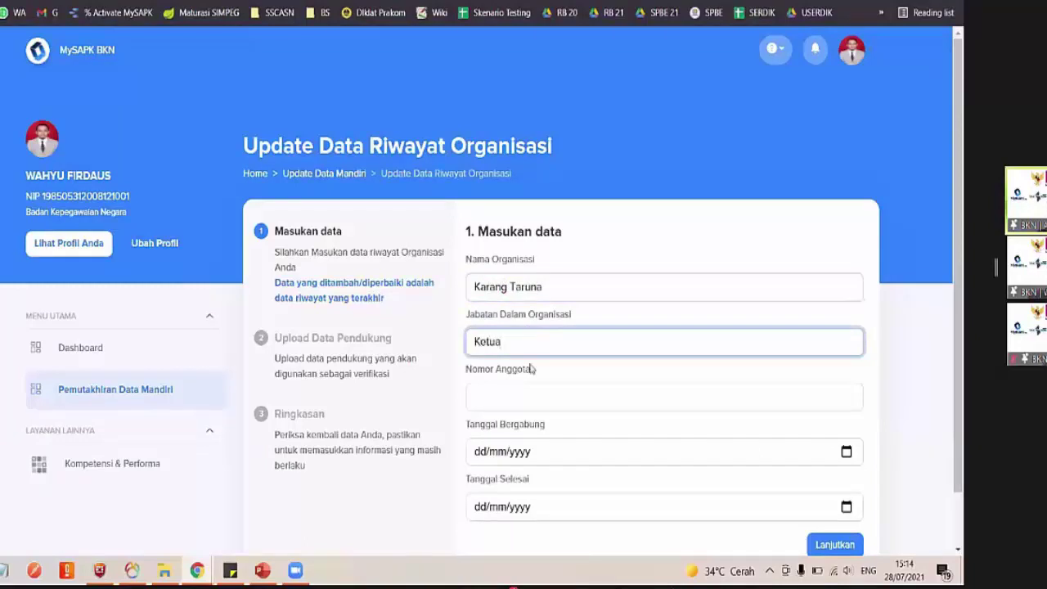
scroll(540, 392, "down", 1)
left_click(526, 340)
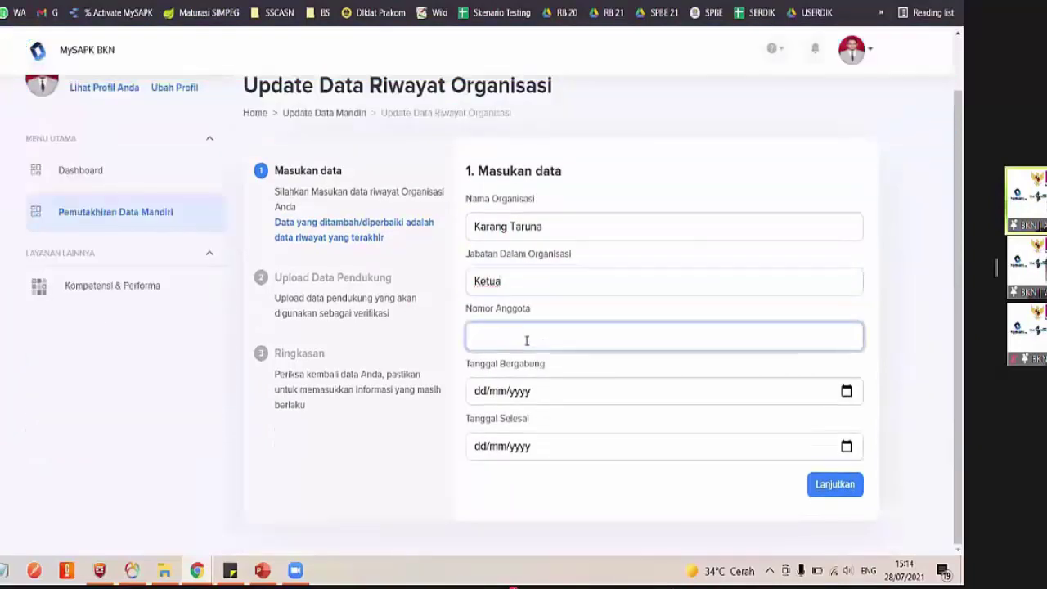
scroll(569, 390, "up", 1)
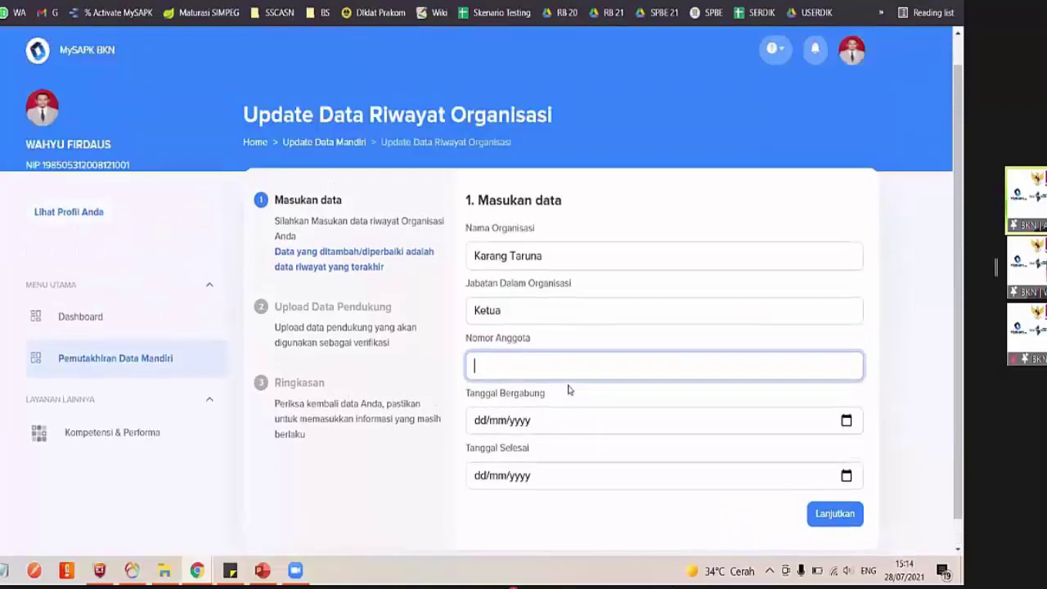
scroll(569, 390, "down", 1)
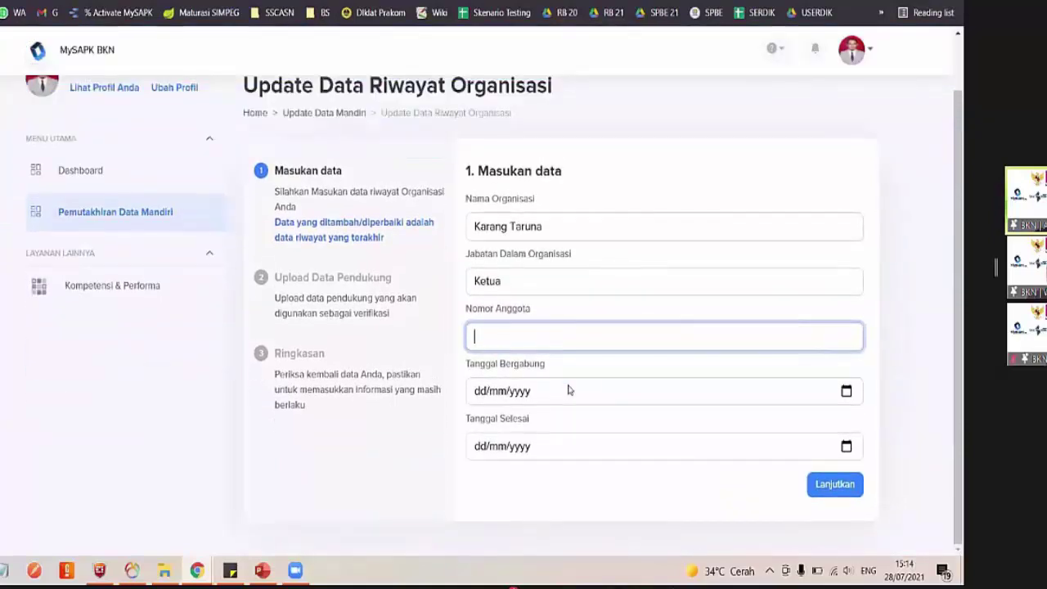
scroll(569, 390, "up", 1)
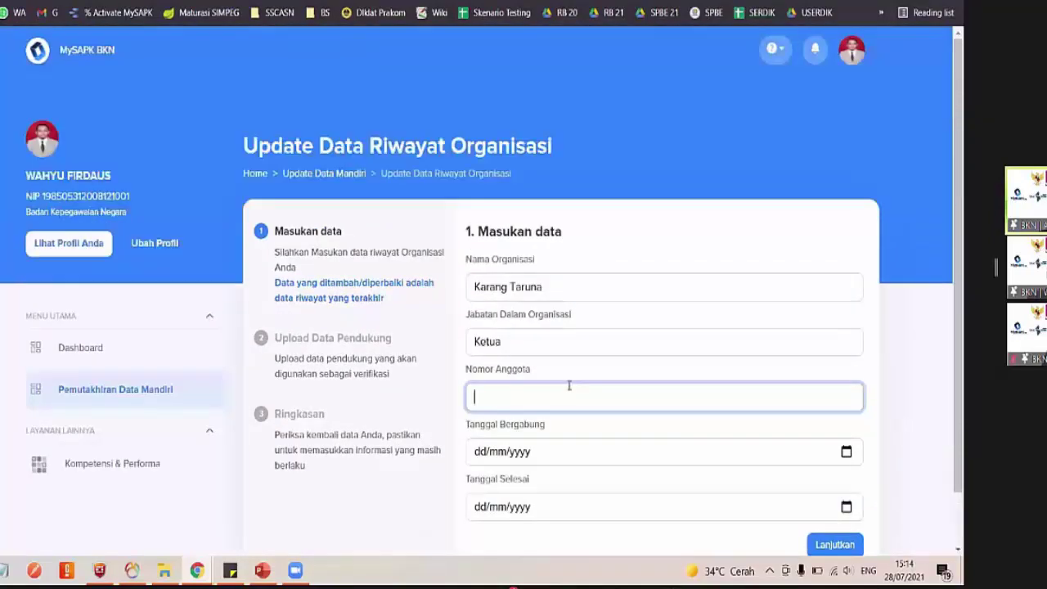
scroll(568, 389, "down", 1)
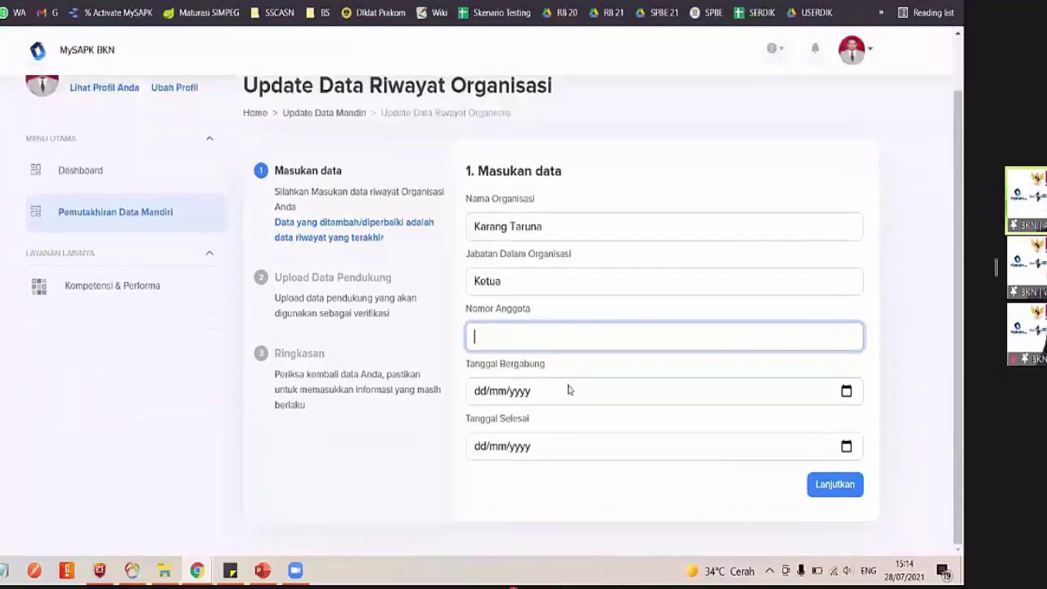
scroll(549, 108, "up", 1)
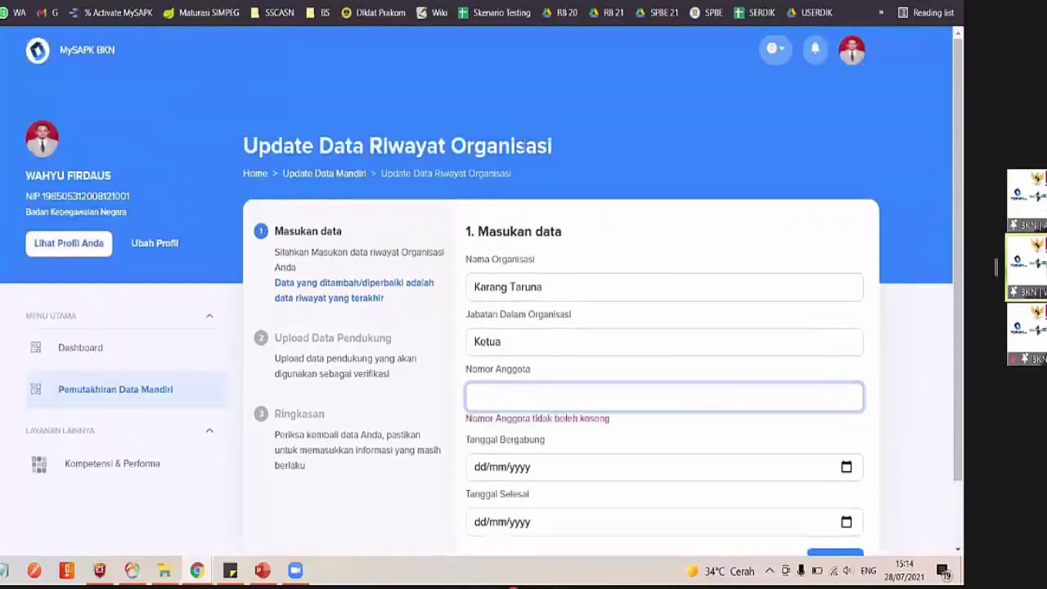
double_click(502, 146)
scroll(588, 314, "down", 2)
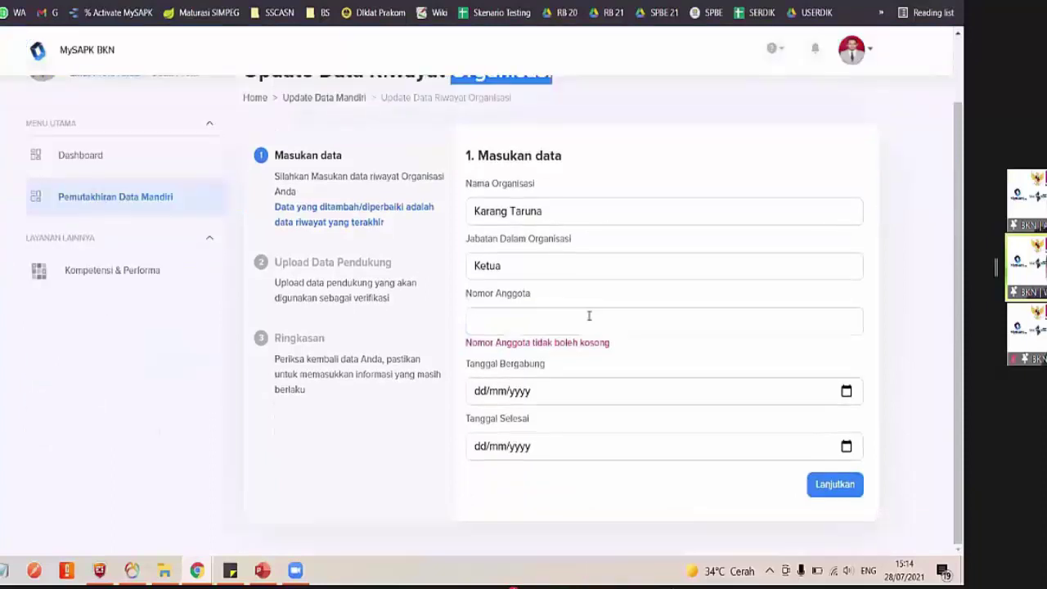
scroll(589, 314, "up", 1)
left_click(608, 166)
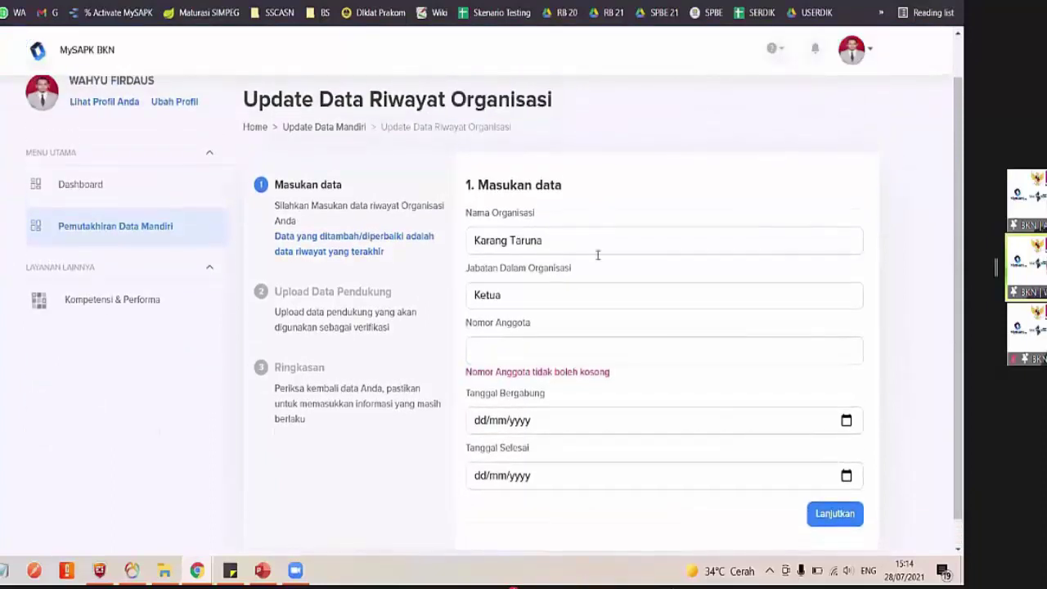
scroll(591, 259, "down", 1)
left_click(541, 324)
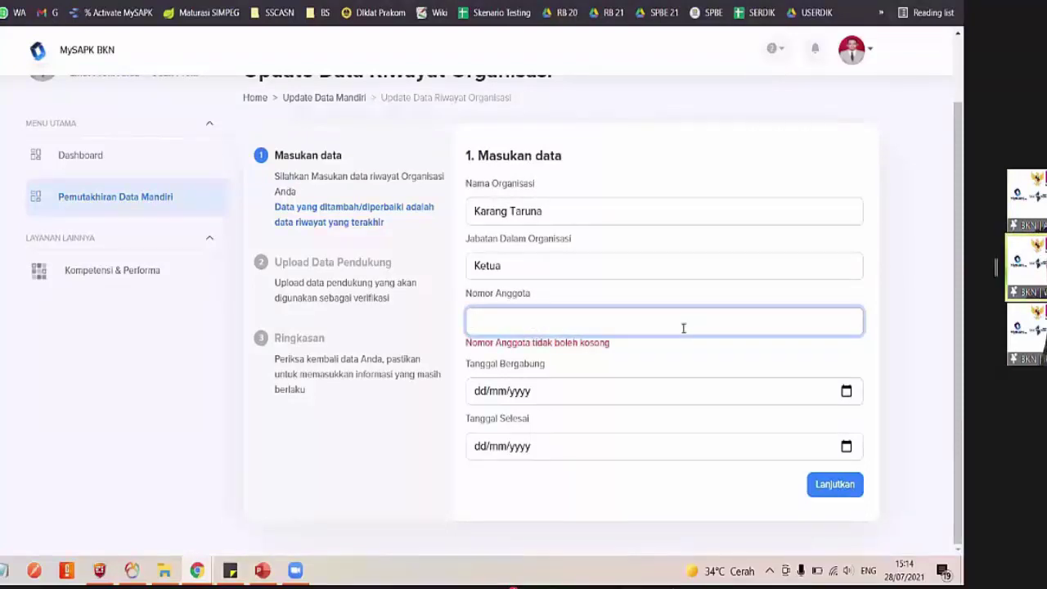
type("0")
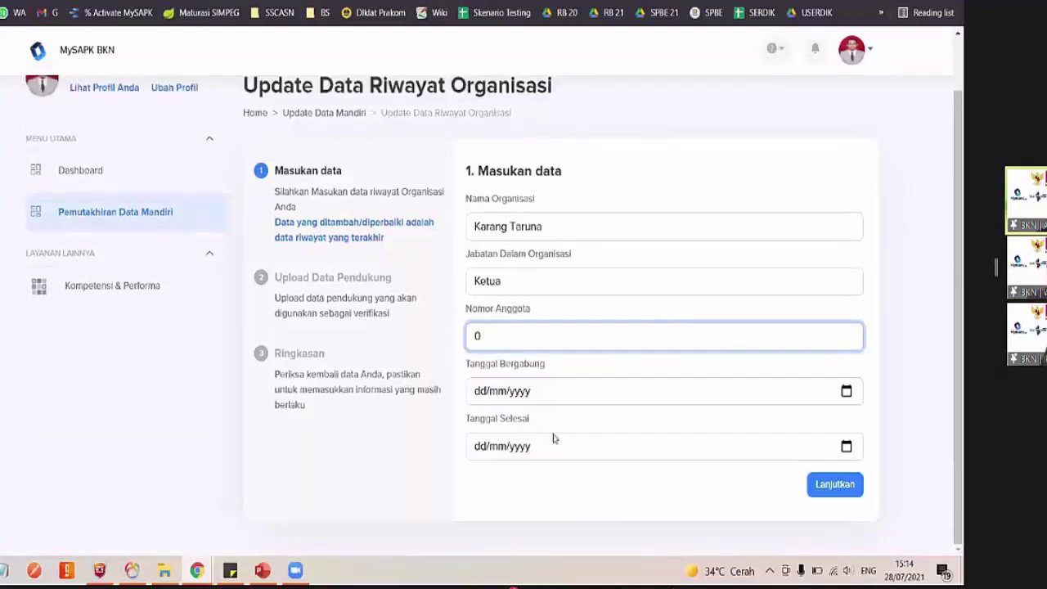
Set Tanggal Bergabung to 27/07/2021 and Tanggal Selesai to 28/07/2021, then continue
left_click(846, 391)
left_click(847, 392)
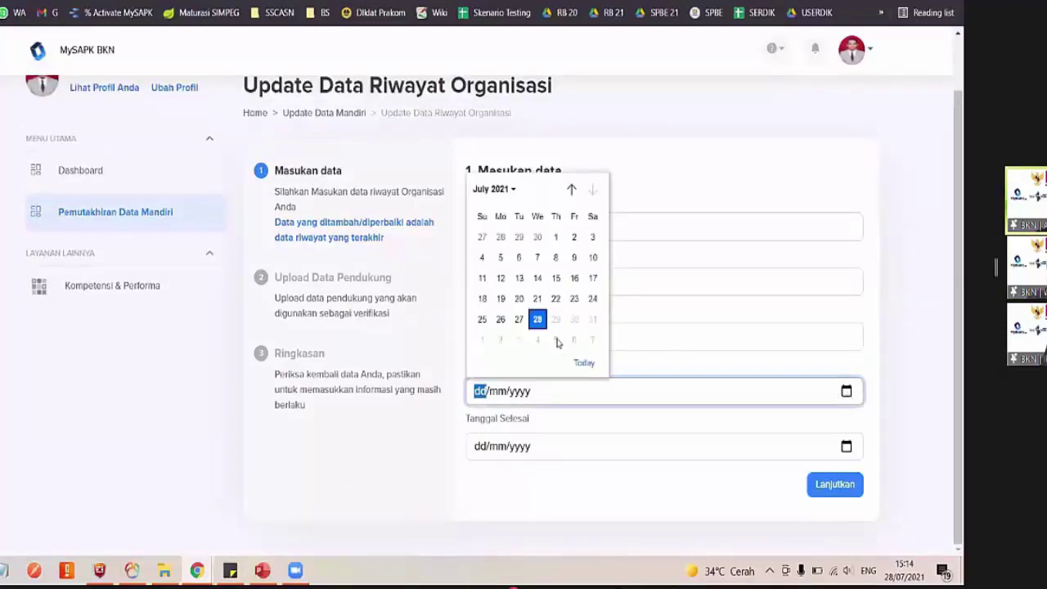
left_click(537, 321)
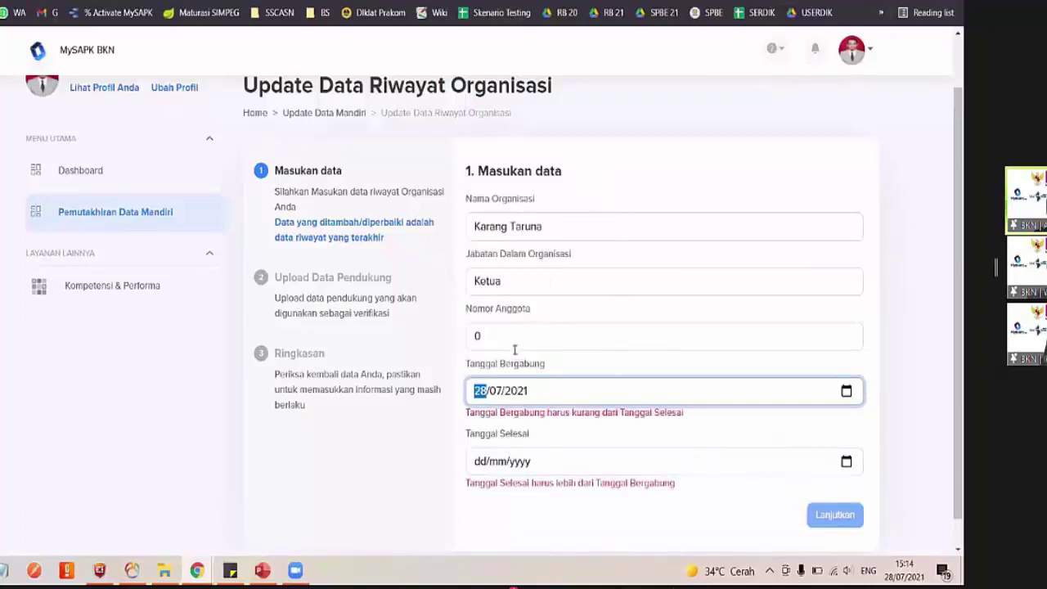
left_click(847, 392)
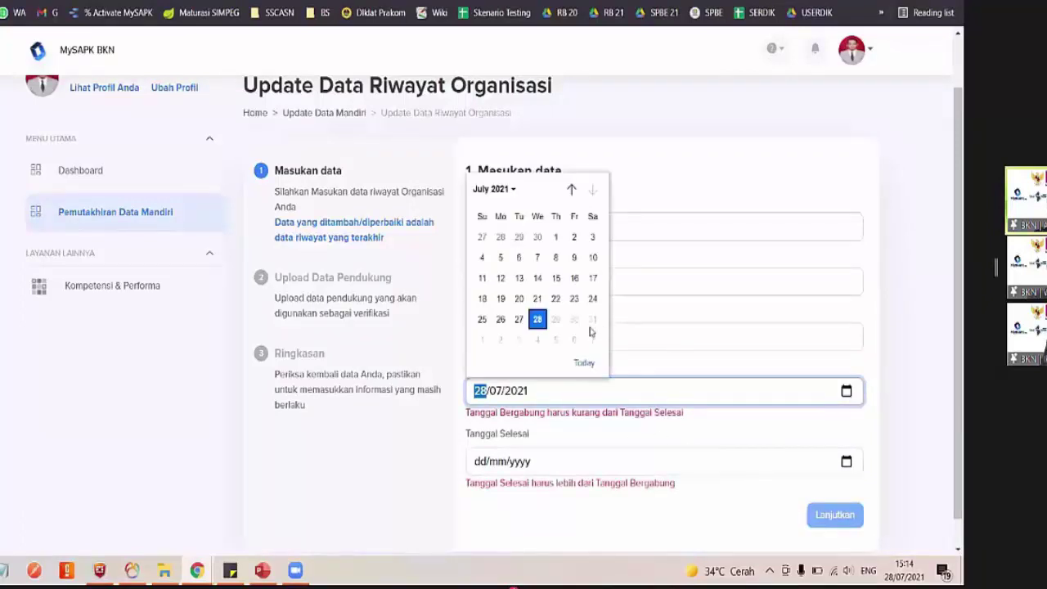
left_click(518, 319)
left_click(842, 463)
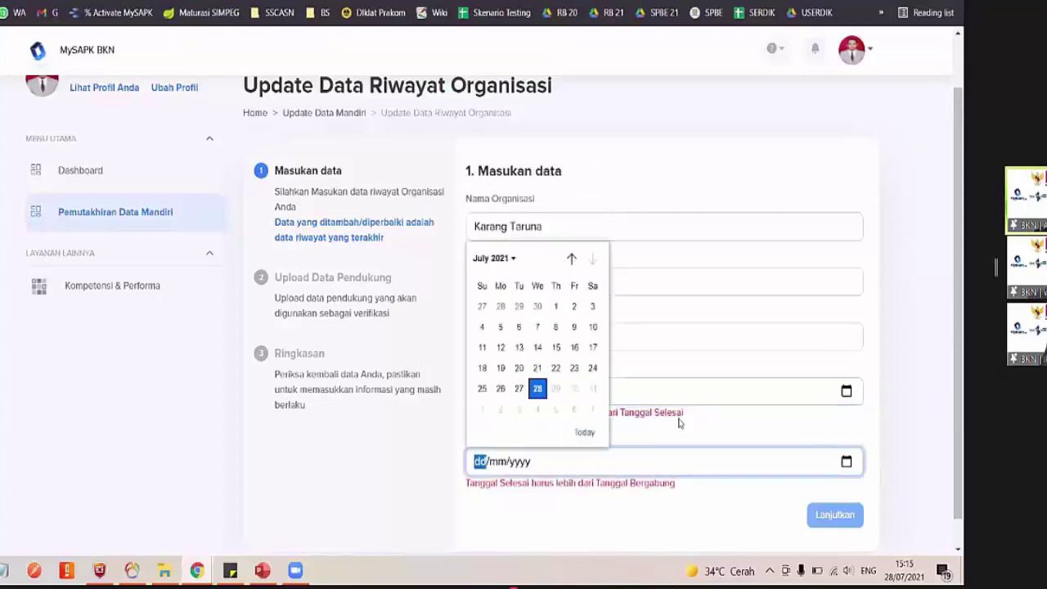
left_click(541, 390)
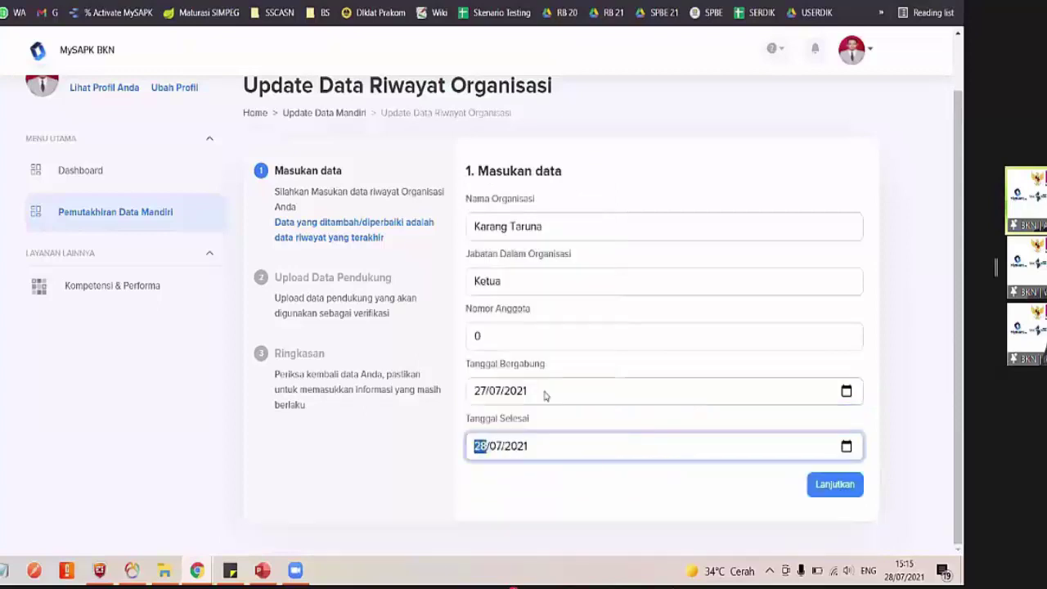
left_click(850, 486)
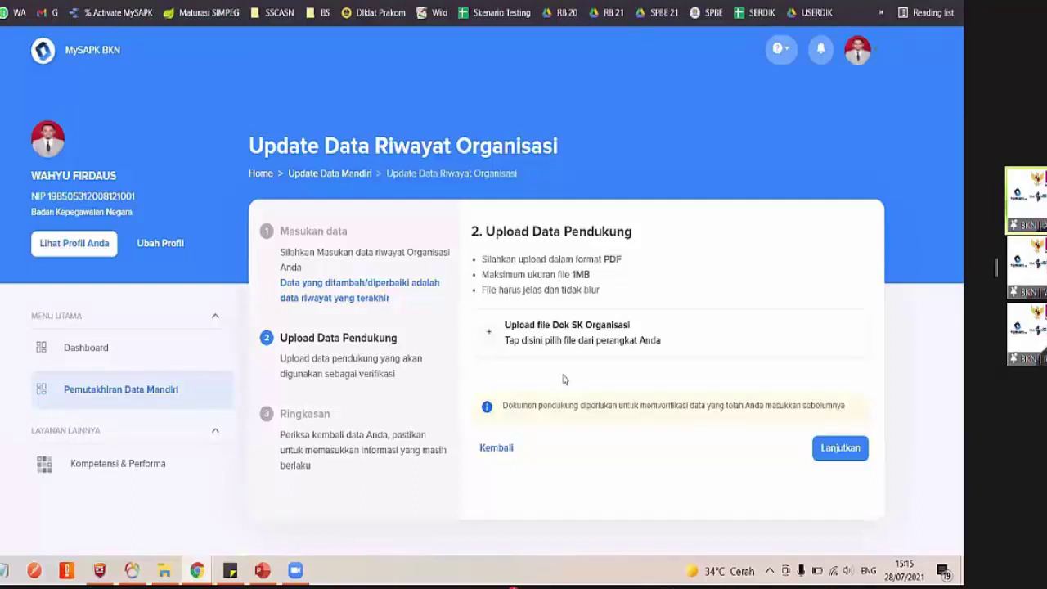
Upload Dok SK Organisasi.pdf from Downloads and continue to the Ringkasan summary
left_click(547, 337)
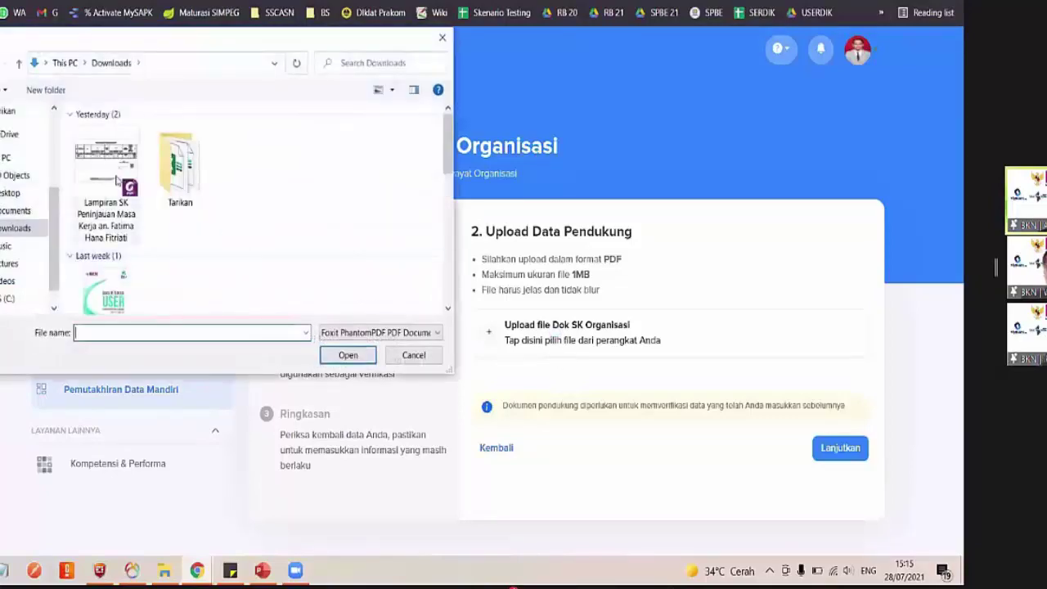
double_click(117, 180)
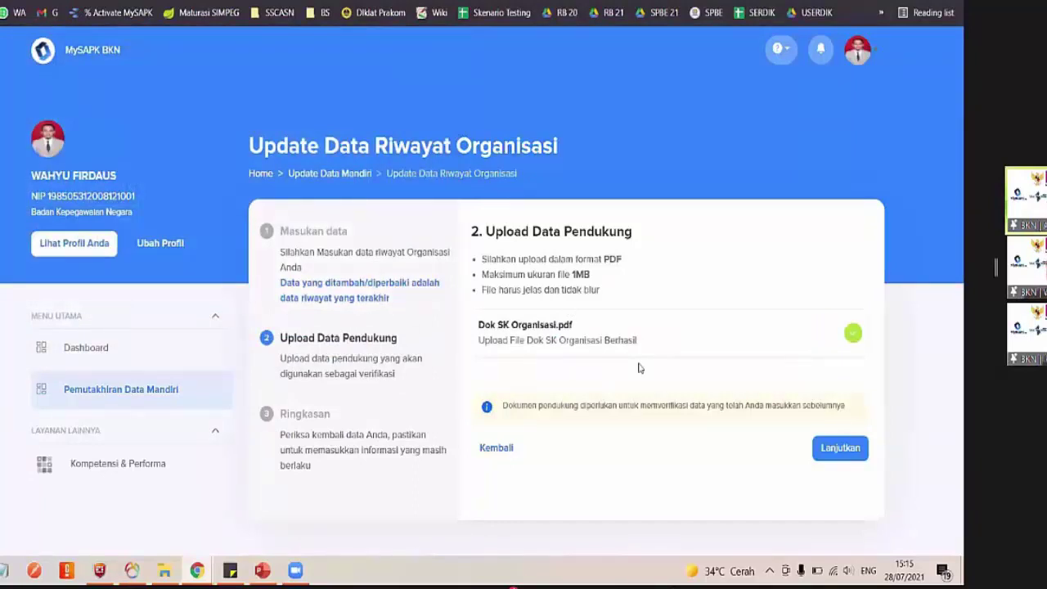
left_click(841, 448)
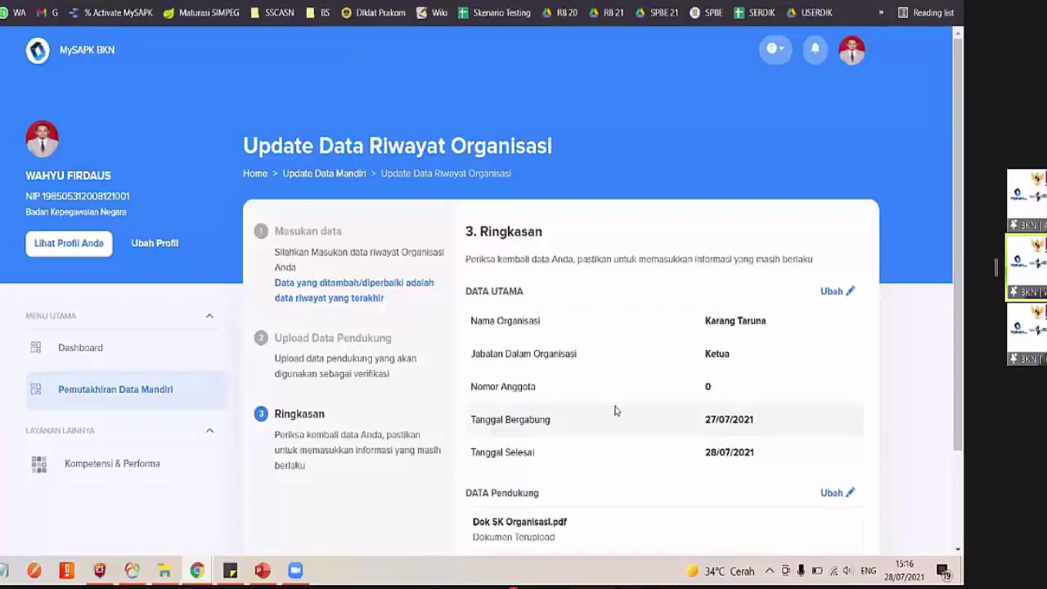
Tick and then clear the data-correctness declaration, leaving the organisation summary unsubmitted
scroll(617, 411, "down", 1)
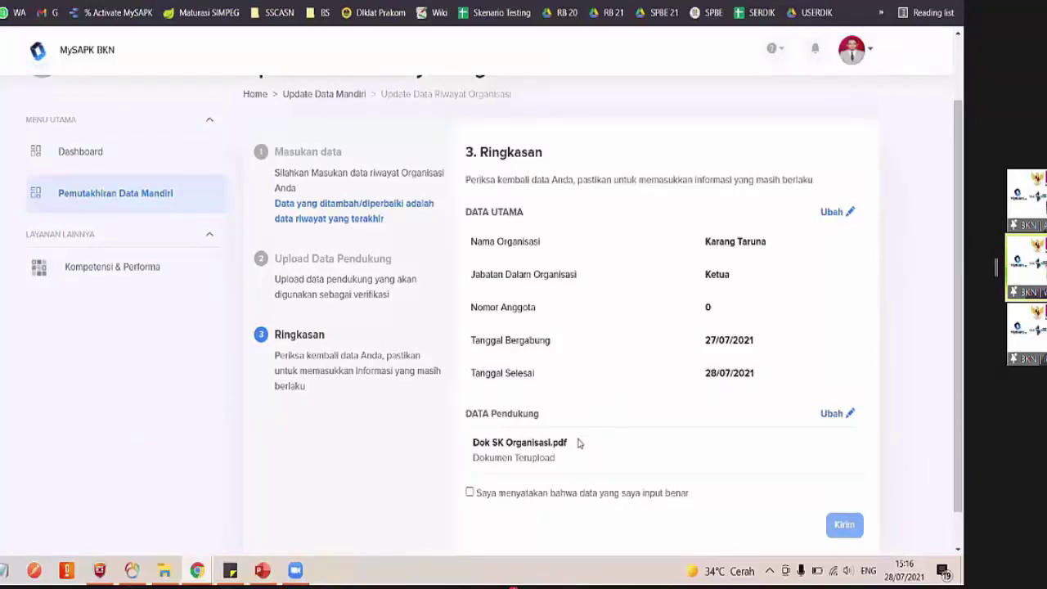
scroll(581, 439, "down", 1)
left_click(471, 457)
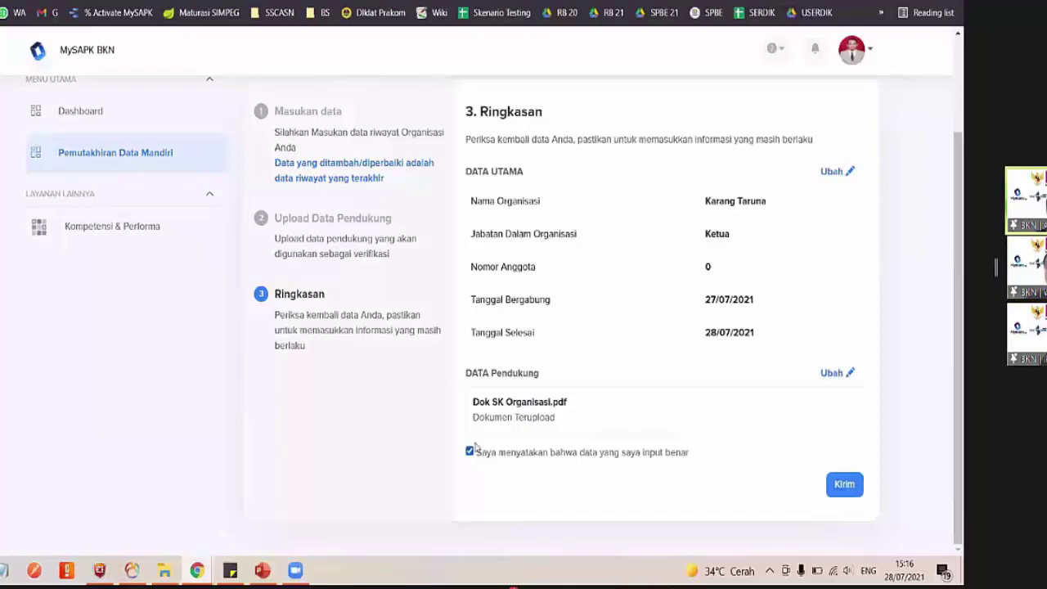
key("space")
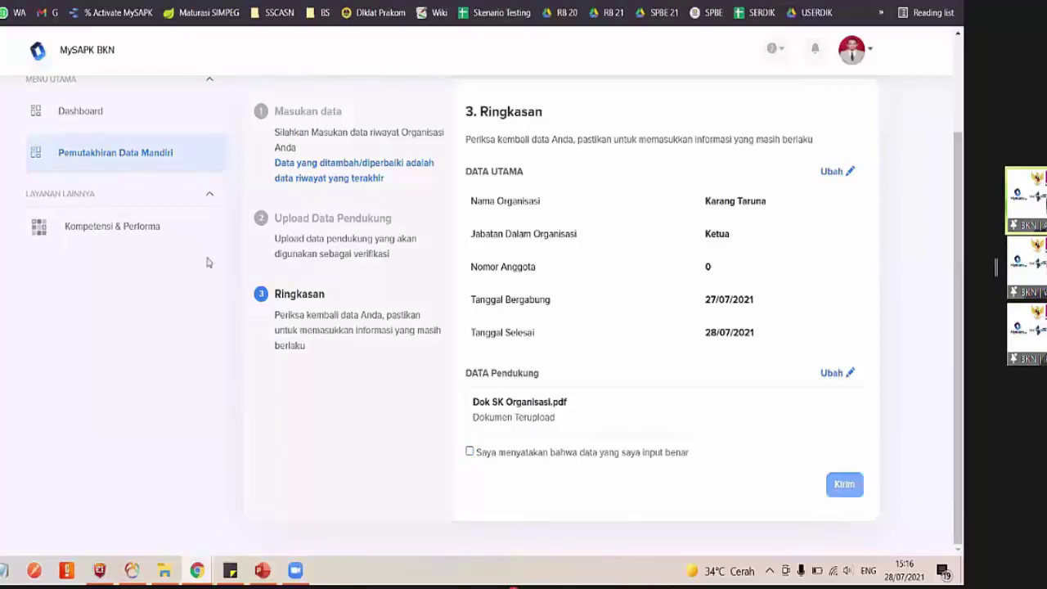
scroll(696, 409, "down", 3)
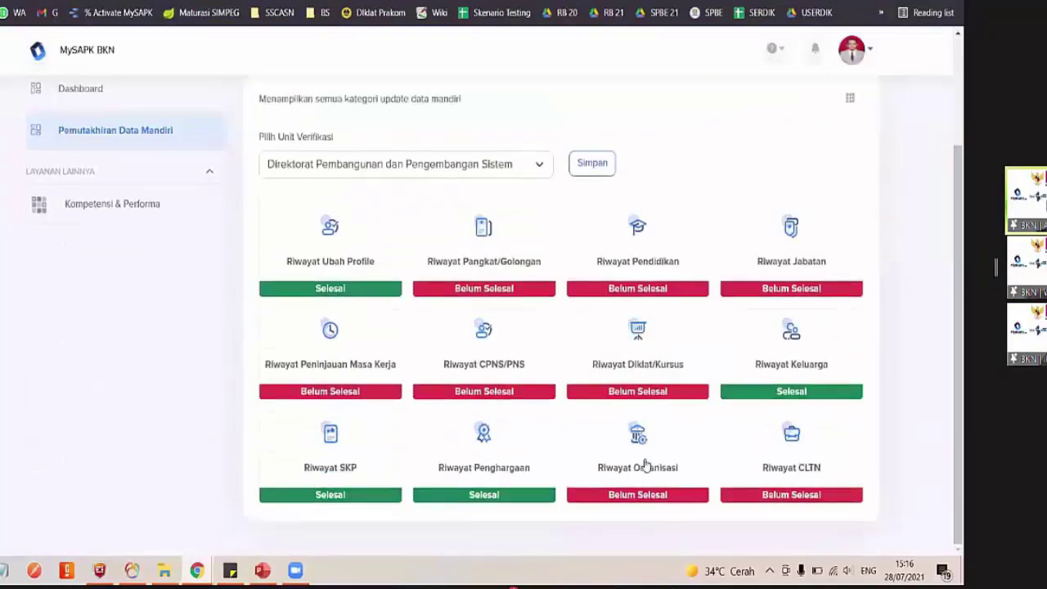
Browse the Riwayat Organisasi category and its record list, then return to the category grid
left_click(646, 466)
left_click(817, 244)
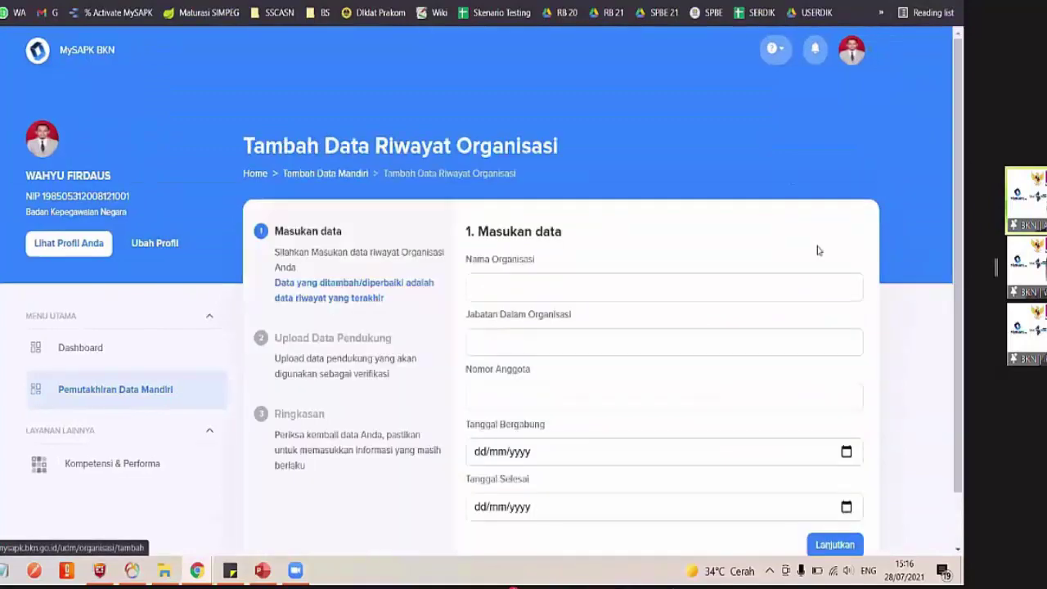
scroll(704, 378, "down", 1)
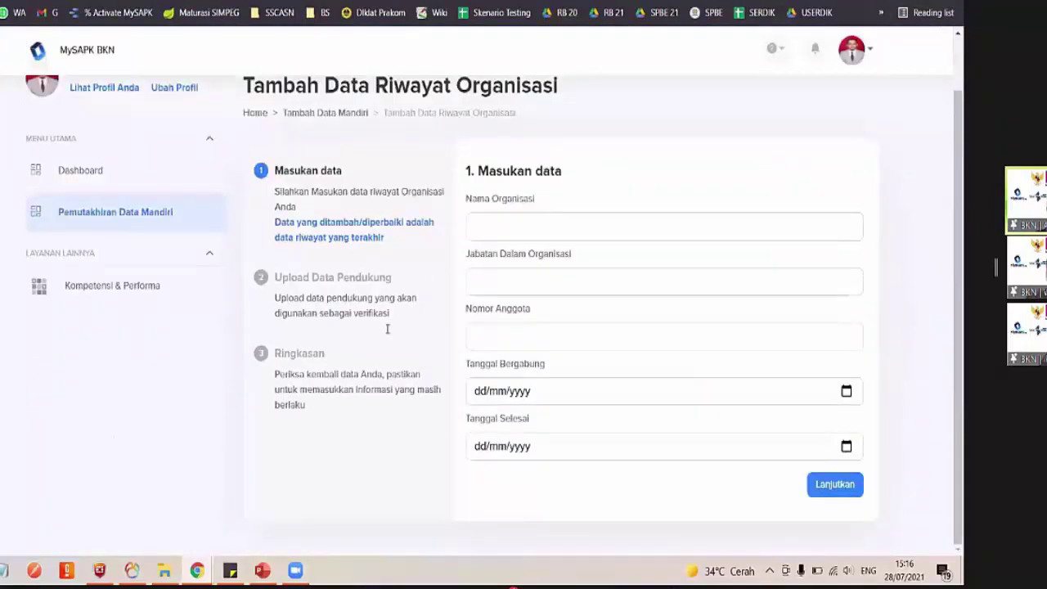
left_click(155, 219)
scroll(587, 373, "down", 2)
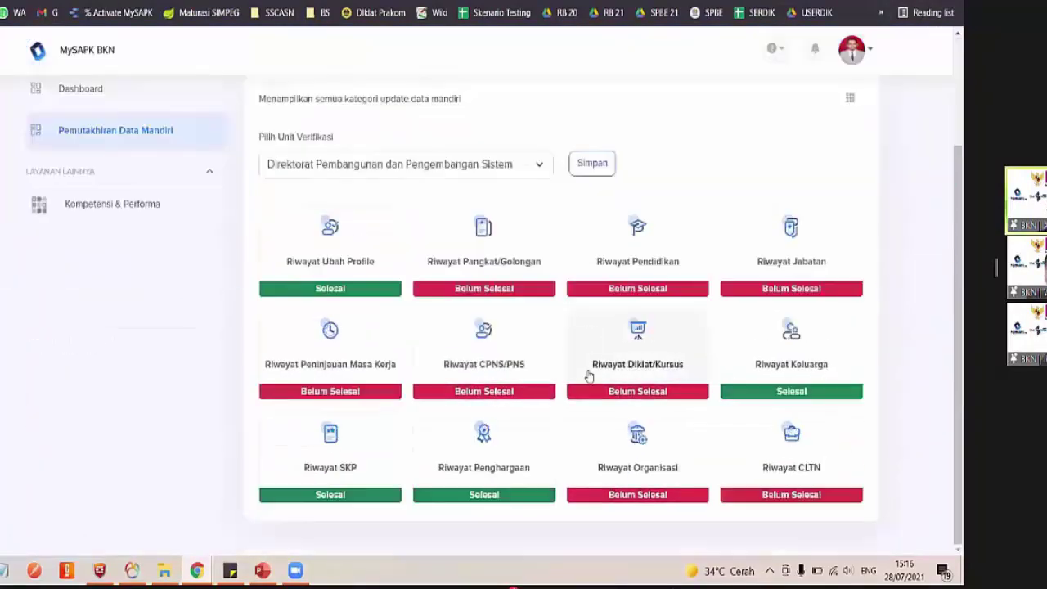
left_click(590, 445)
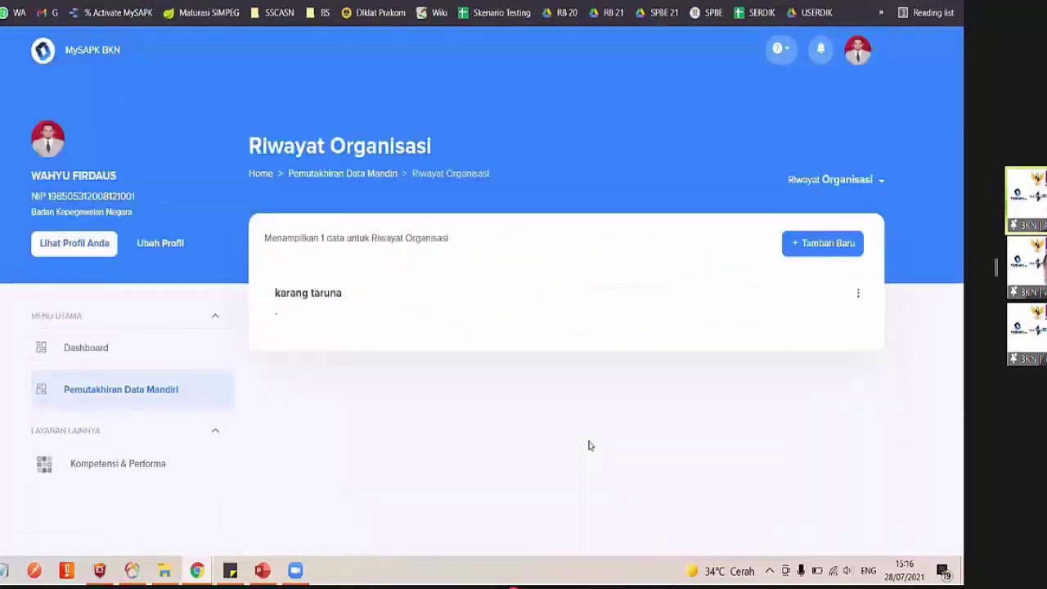
left_click(189, 379)
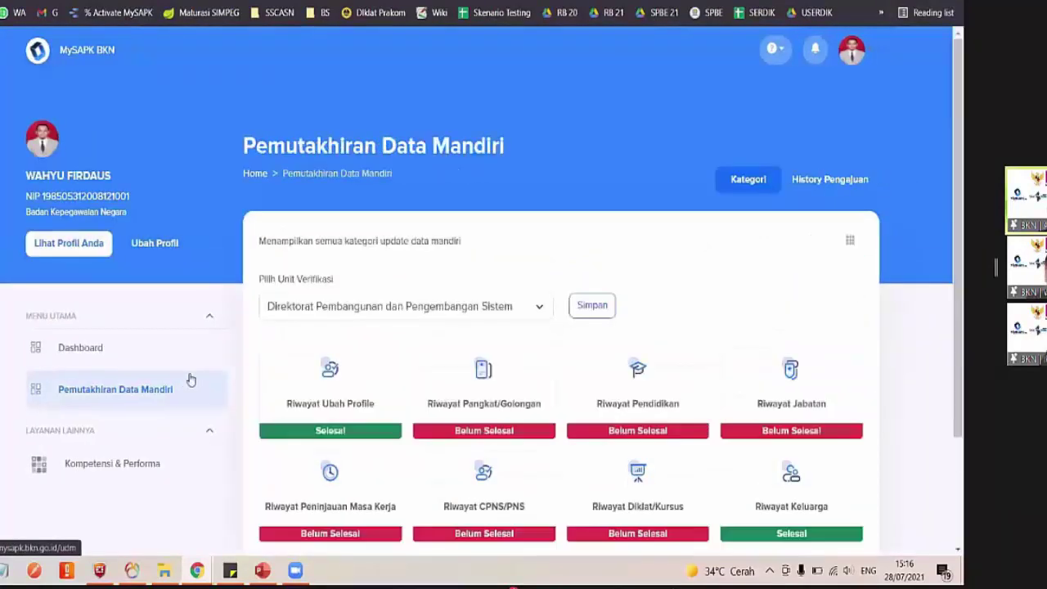
scroll(736, 403, "down", 2)
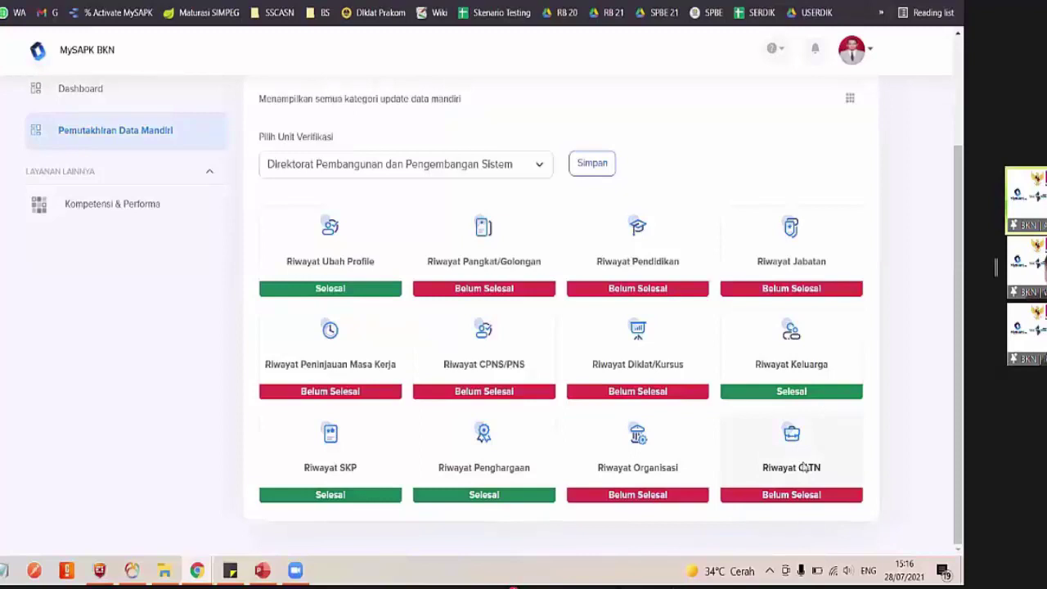
In Riwayat CLTN, review the Penetapan CLTN entry, then start a new CLTN record's Jenis CLTN
left_click(804, 467)
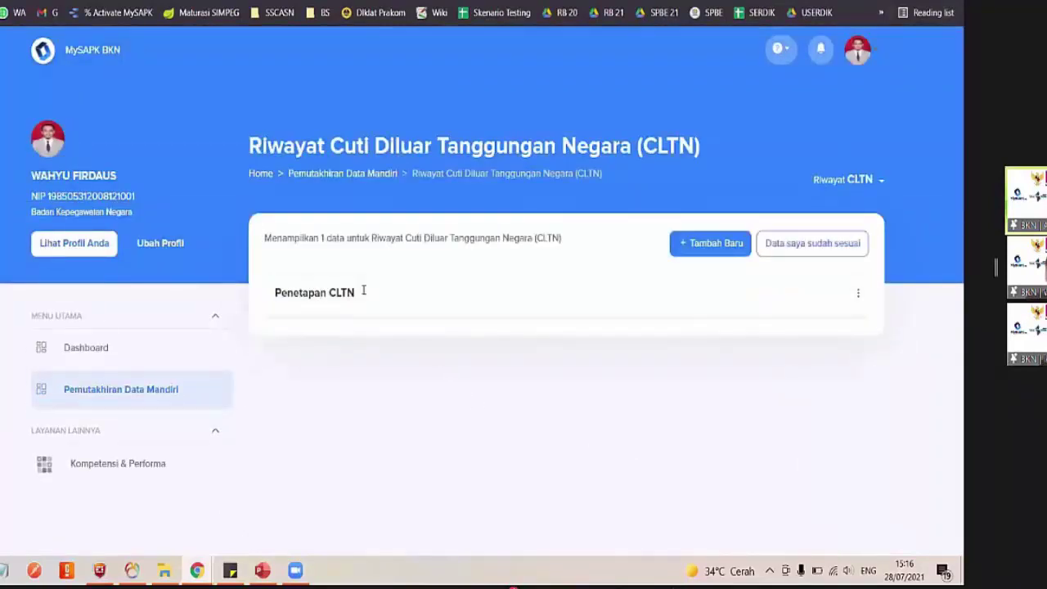
left_click(364, 292)
left_click(458, 404)
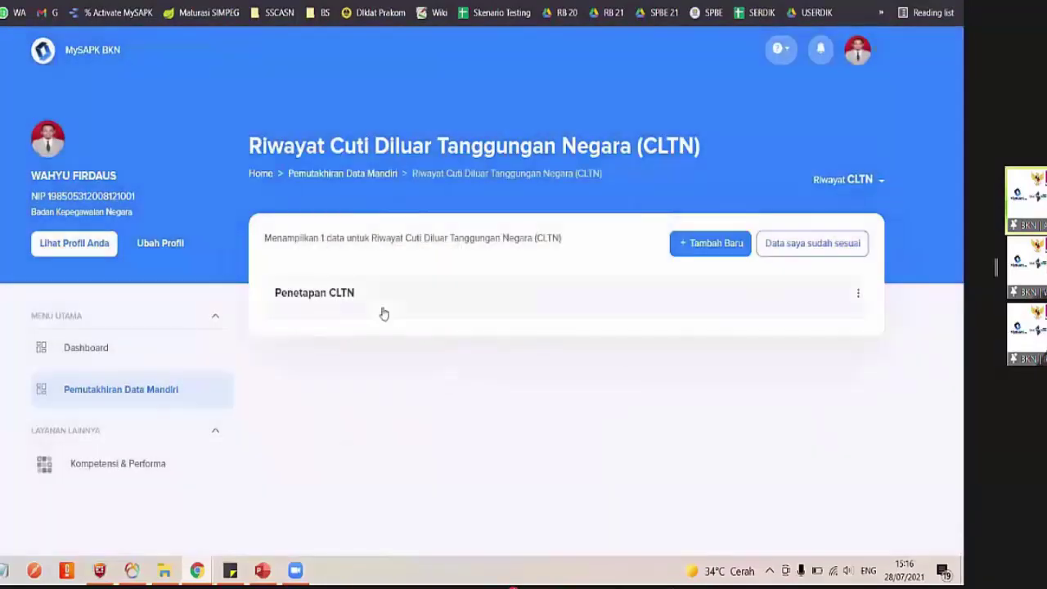
left_click(706, 245)
left_click(626, 283)
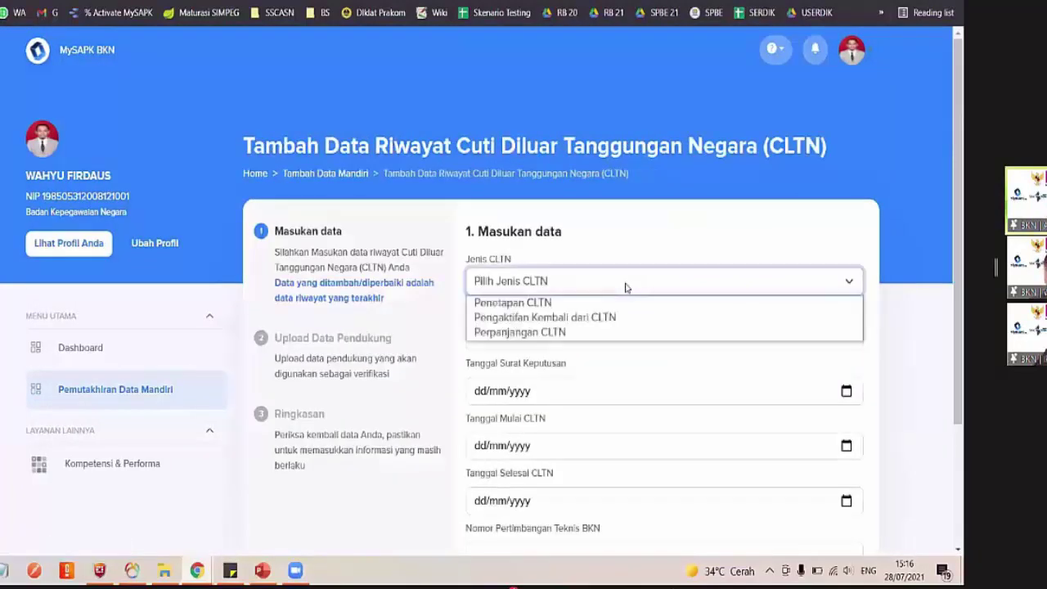
Set Jenis CLTN to Pengaktifan Kembali dari CLTN
left_click(546, 318)
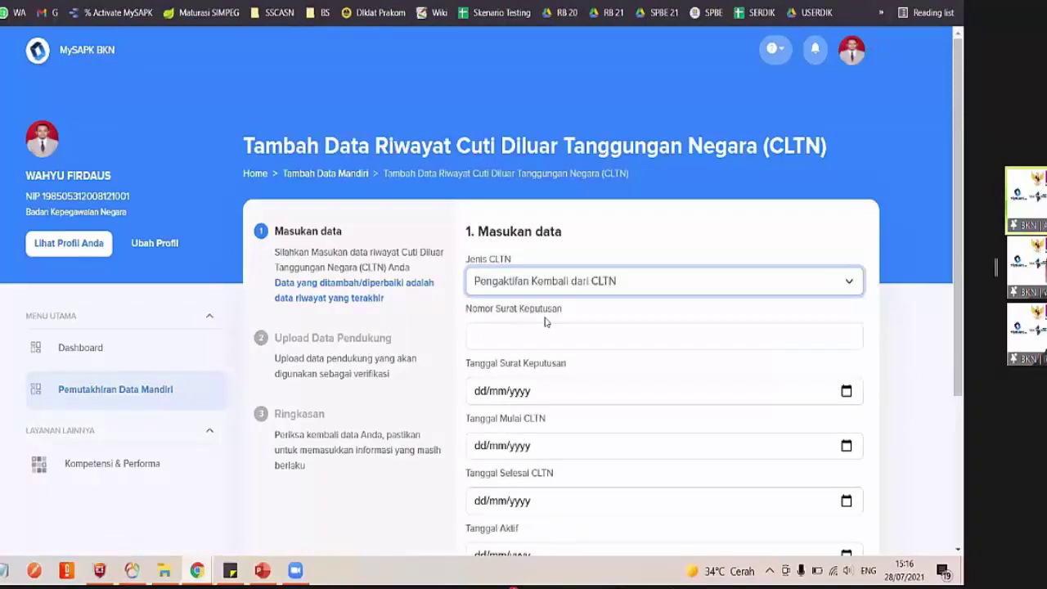
left_click(528, 292)
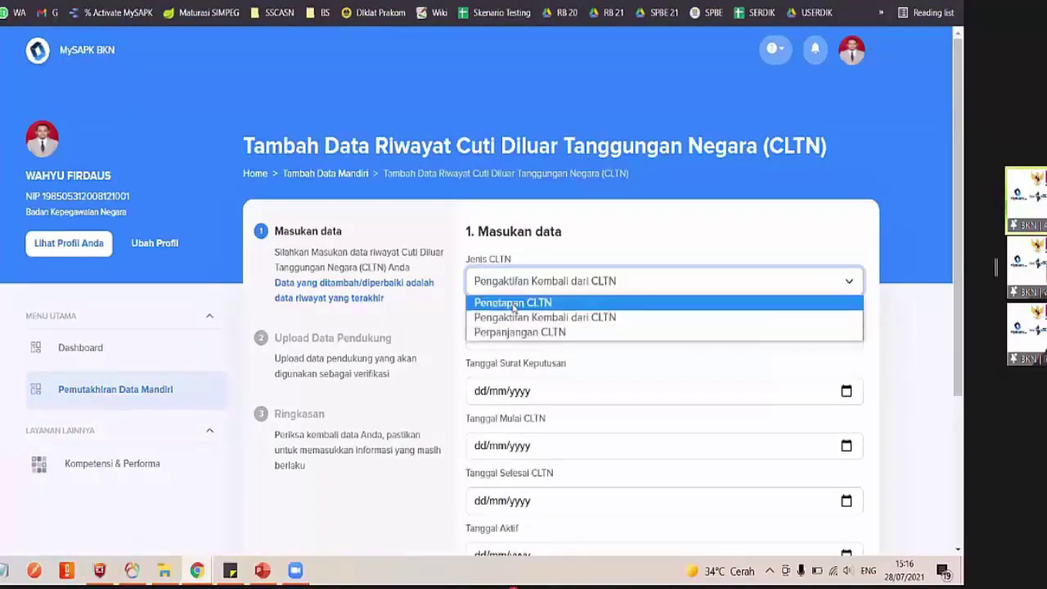
left_click(513, 305)
scroll(643, 491, "down", 2)
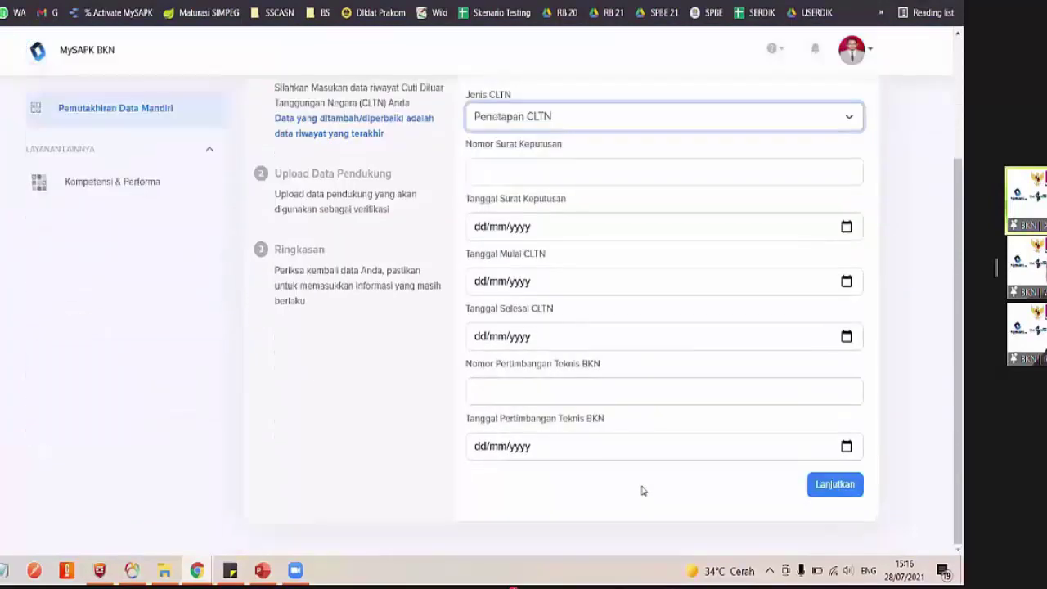
scroll(547, 227, "up", 2)
left_click(535, 231)
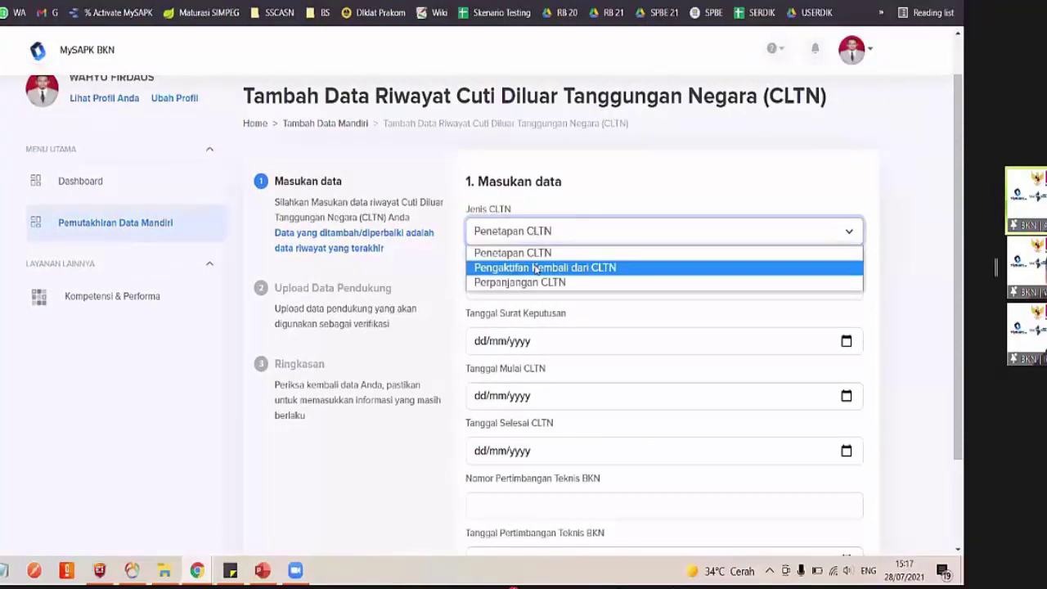
left_click(535, 267)
left_click(515, 229)
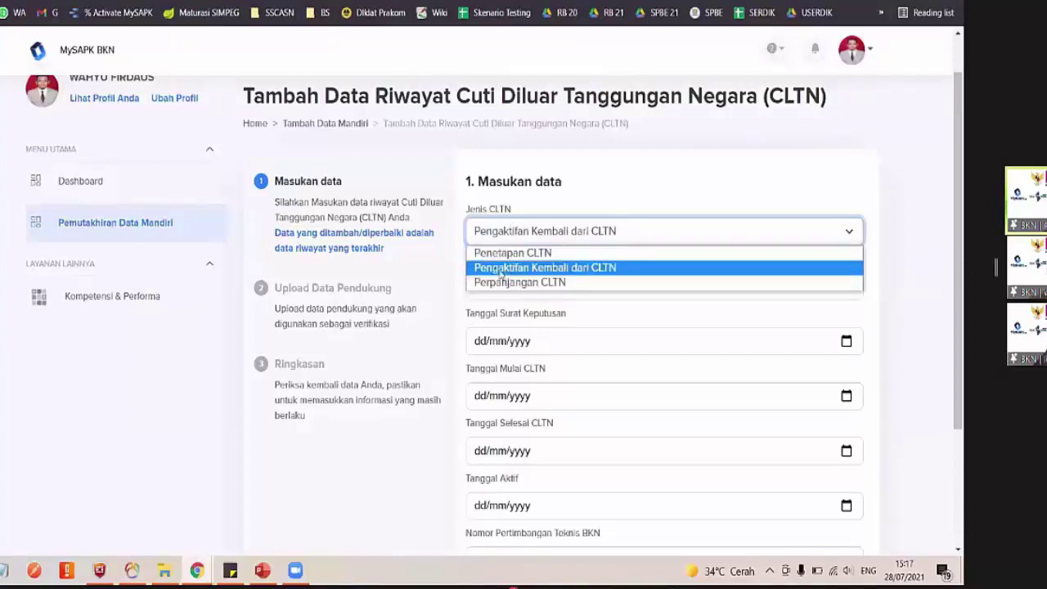
left_click(508, 272)
Enter decree number 1234 with decree date 28/07/2021
left_click(546, 311)
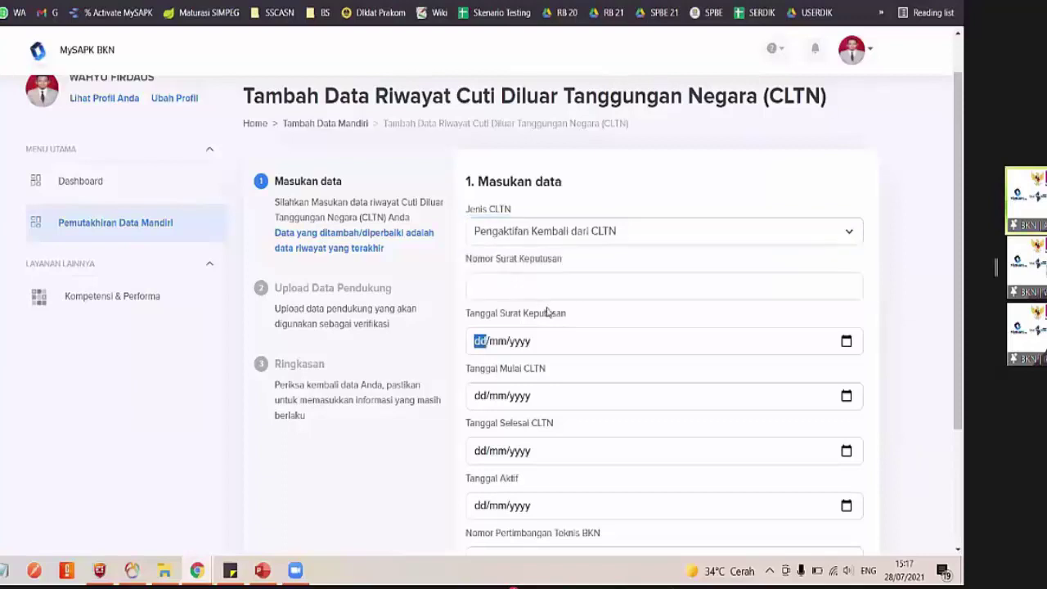
left_click(531, 232)
left_click(497, 286)
type("1")
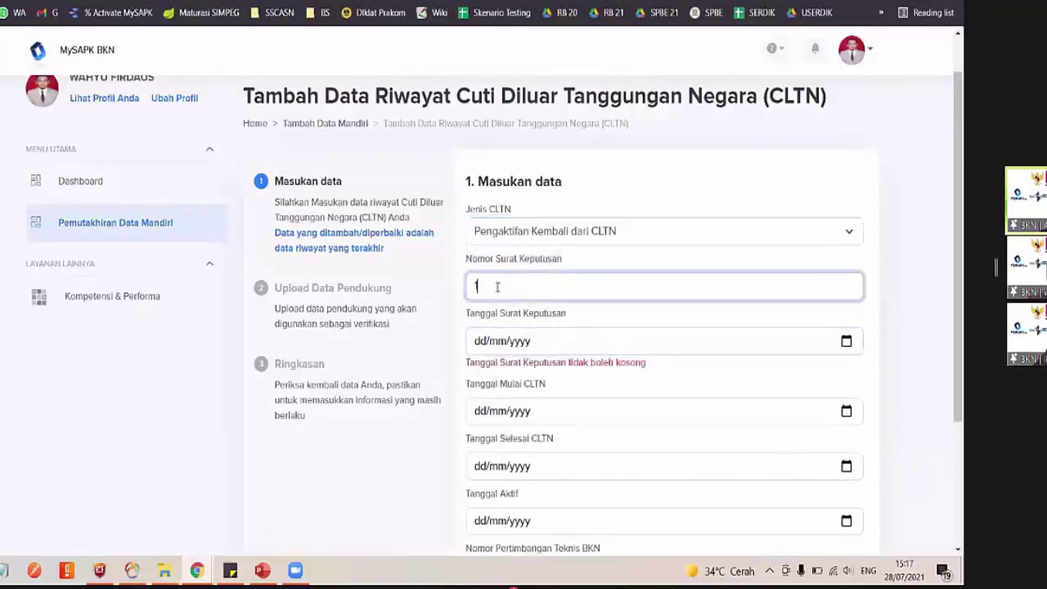
type("234")
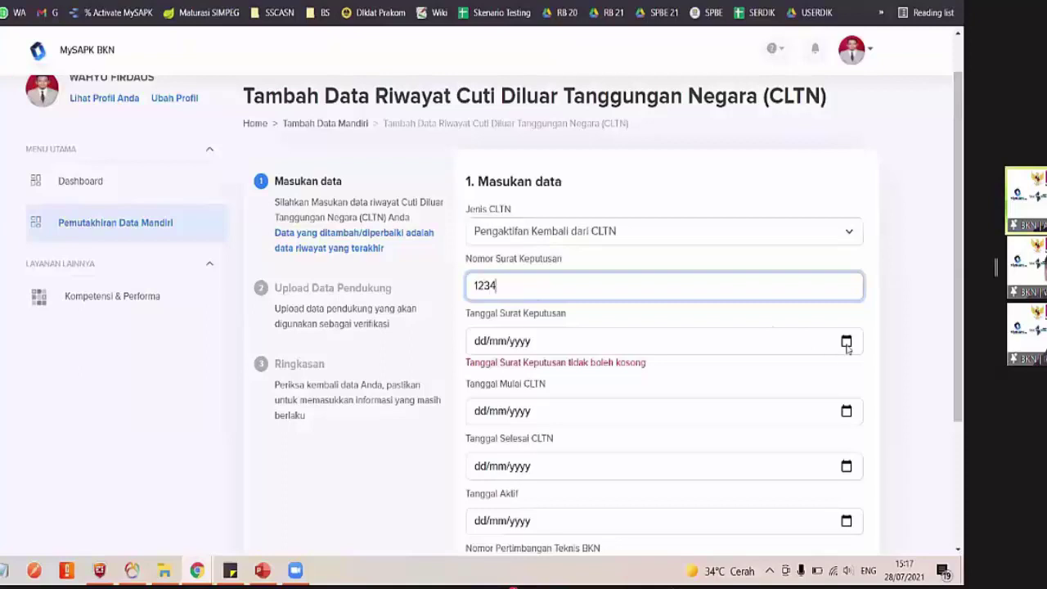
left_click(846, 343)
left_click(537, 267)
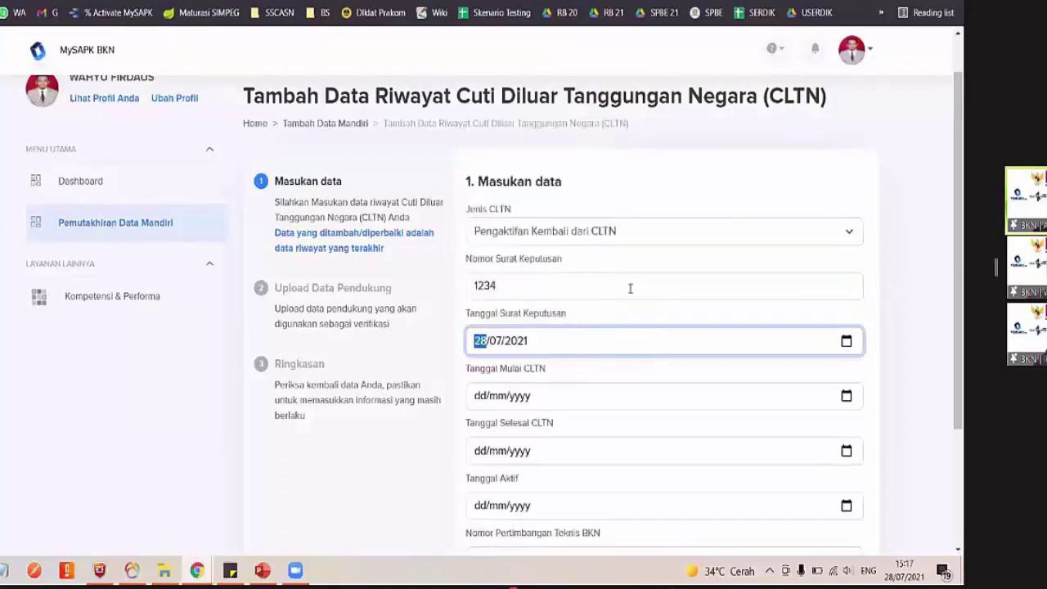
Try Penetapan CLTN to see its technical consideration field, then revert to Pengaktifan Kembali dari CLTN
scroll(628, 290, "down", 1)
left_click(599, 192)
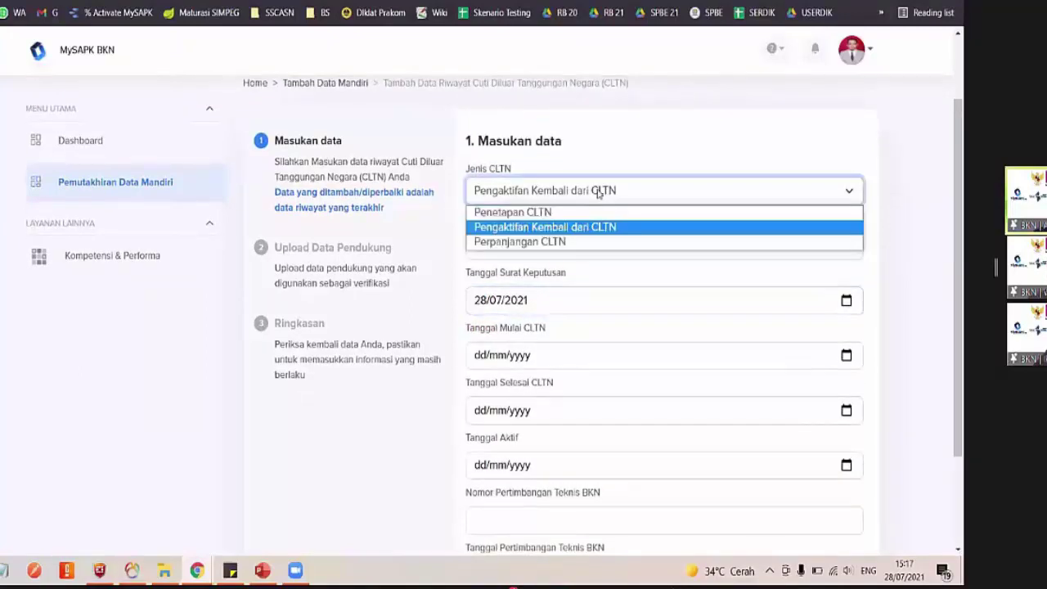
left_click(575, 213)
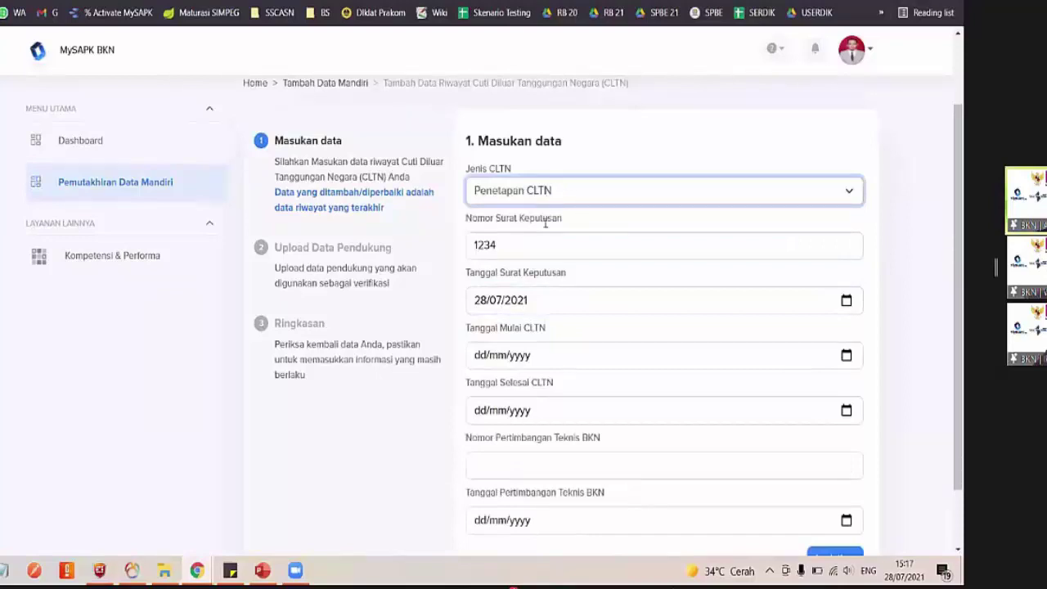
left_click(550, 467)
scroll(549, 474, "down", 1)
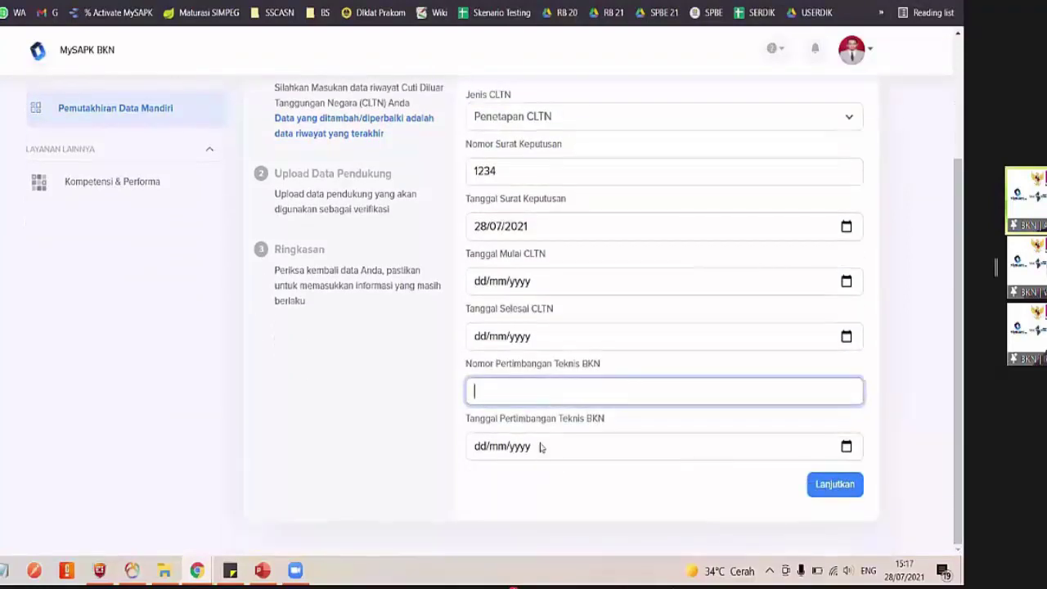
scroll(539, 447, "up", 2)
left_click(526, 260)
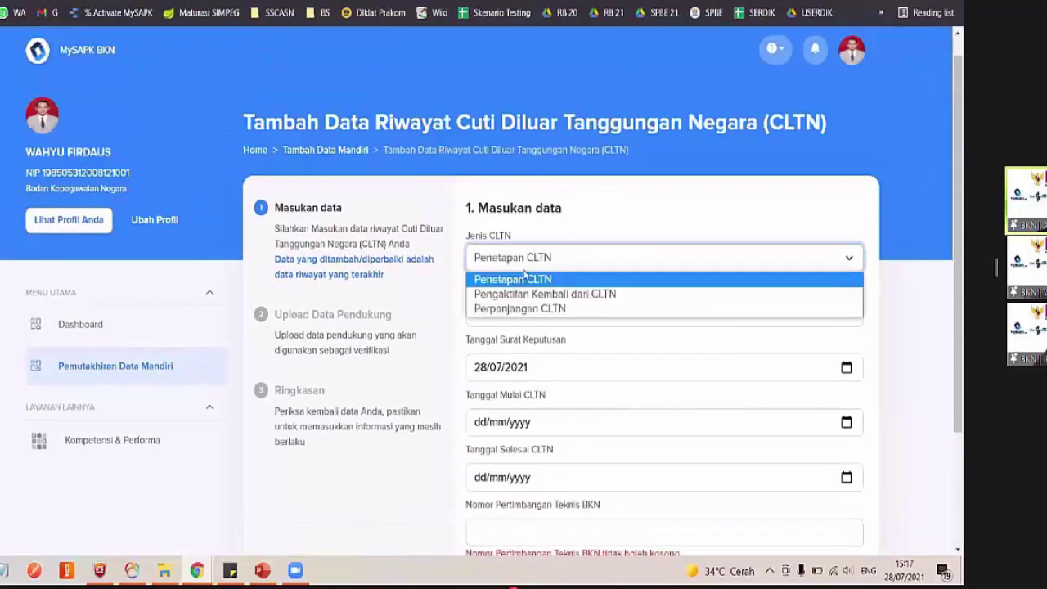
left_click(524, 292)
scroll(524, 293, "down", 2)
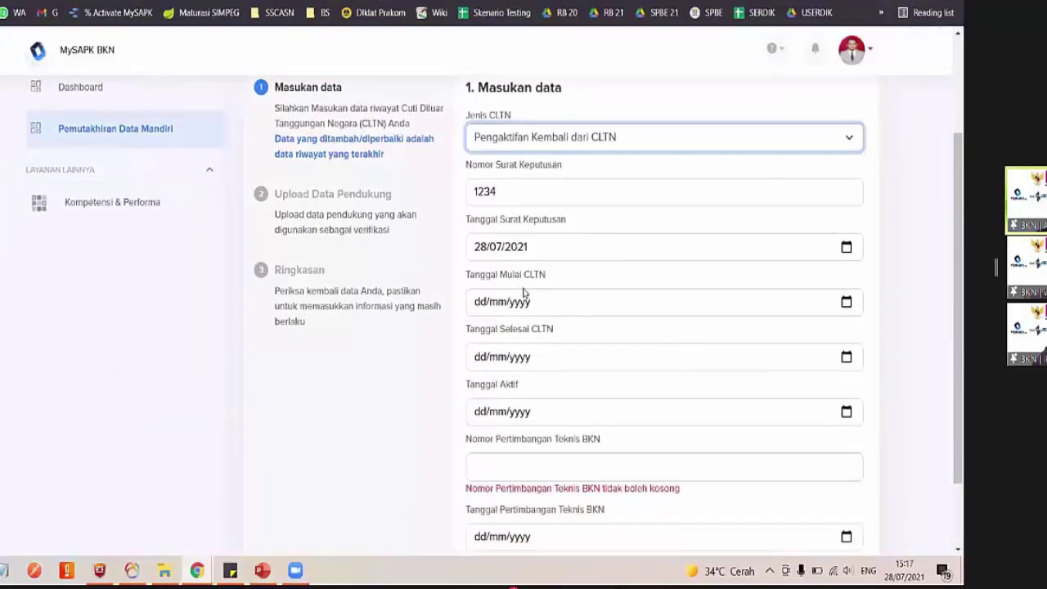
scroll(524, 292, "down", 1)
scroll(524, 293, "up", 1)
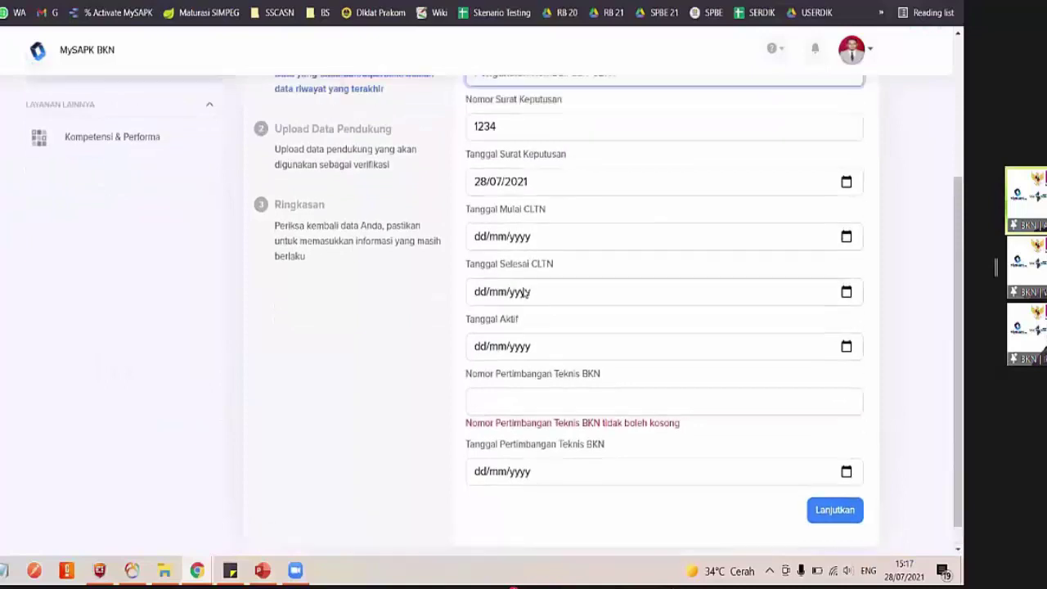
scroll(524, 292, "up", 1)
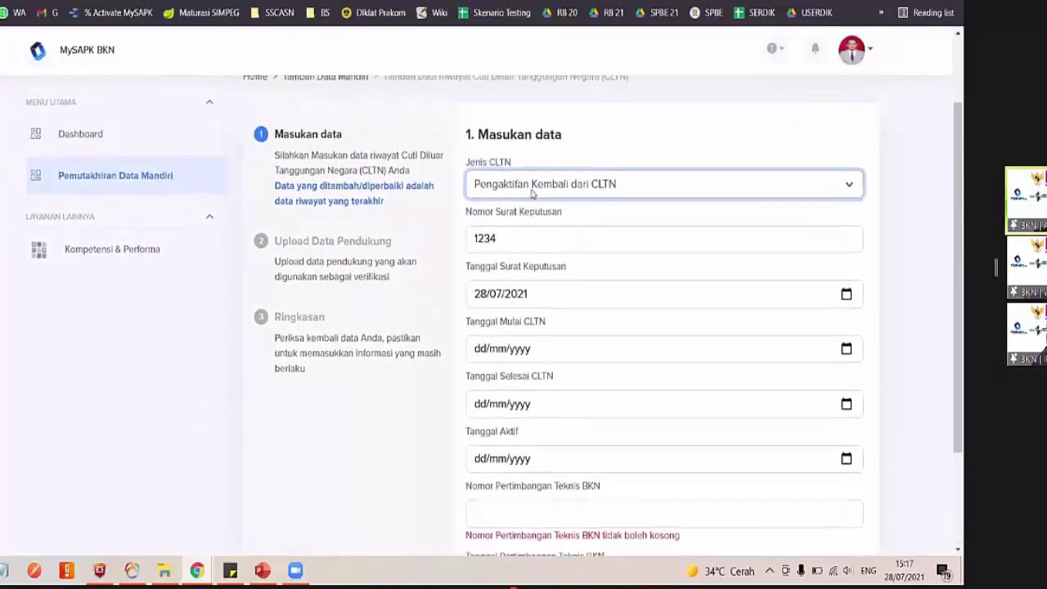
Compare Penetapan CLTN and Perpanjangan CLTN fields, finally keeping Pengaktifan Kembali dari CLTN as the type
left_click(531, 185)
left_click(517, 206)
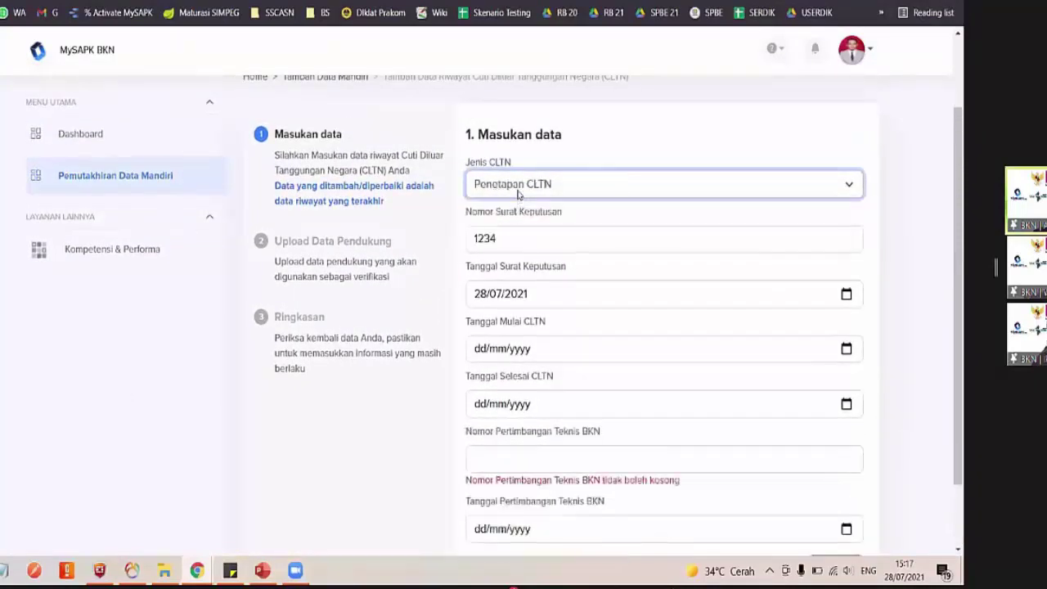
left_click(519, 190)
left_click(515, 235)
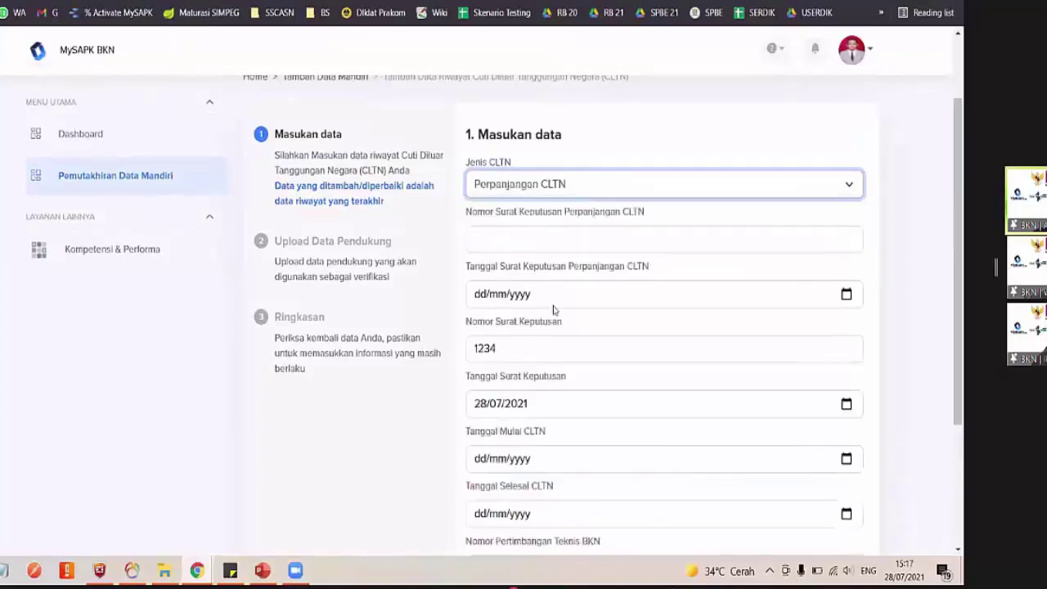
scroll(562, 337, "down", 1)
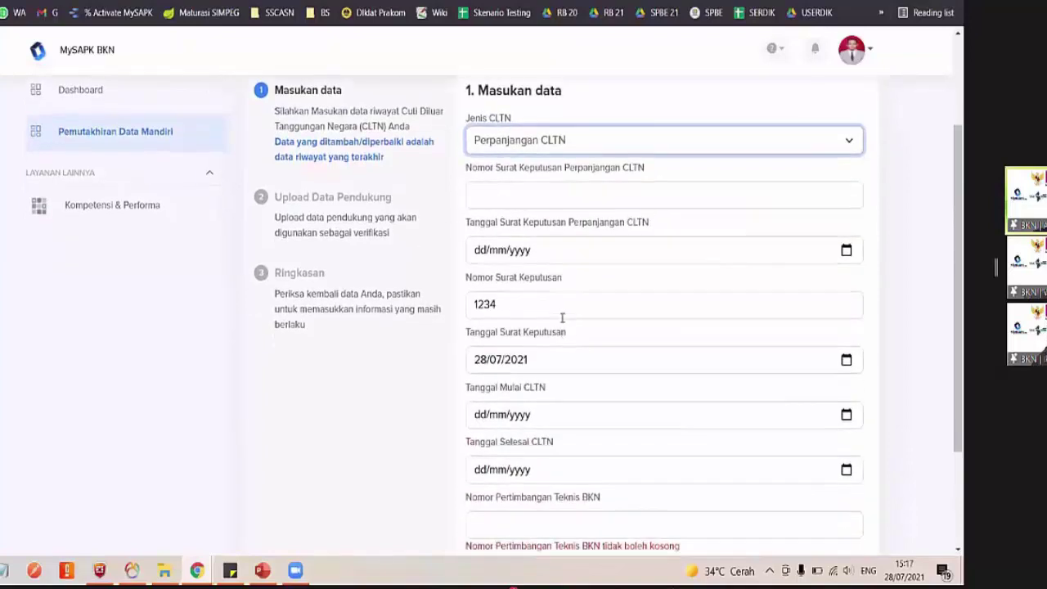
left_click(550, 195)
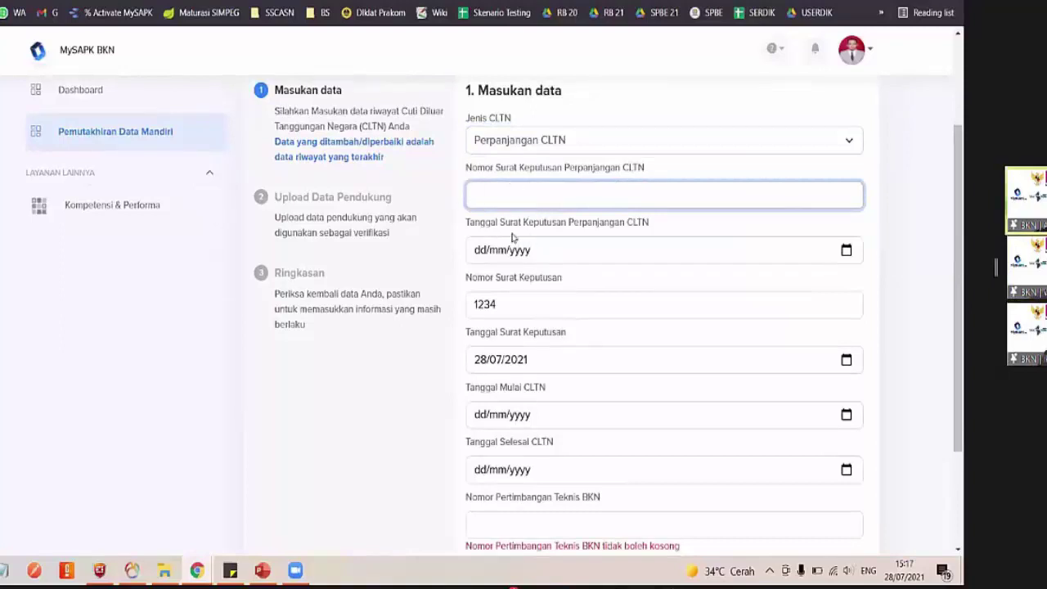
scroll(527, 286, "down", 2)
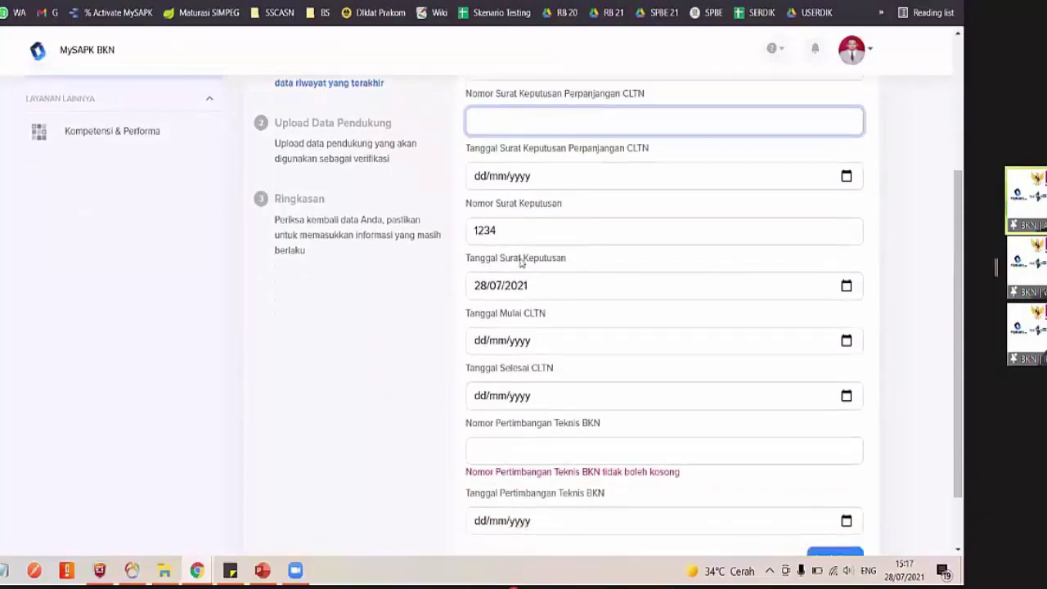
scroll(541, 453, "down", 2)
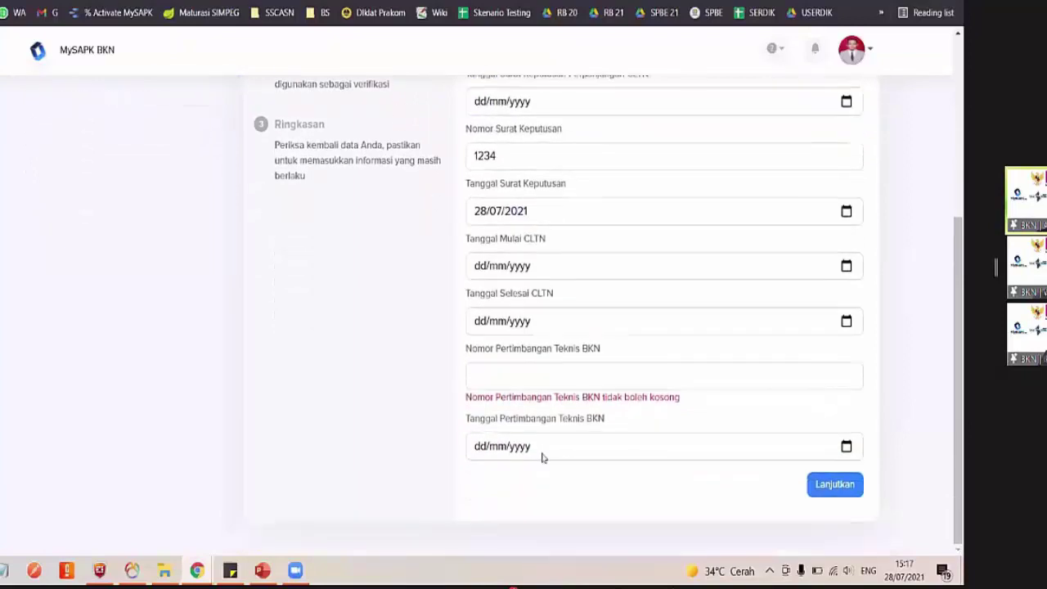
scroll(541, 457, "up", 7)
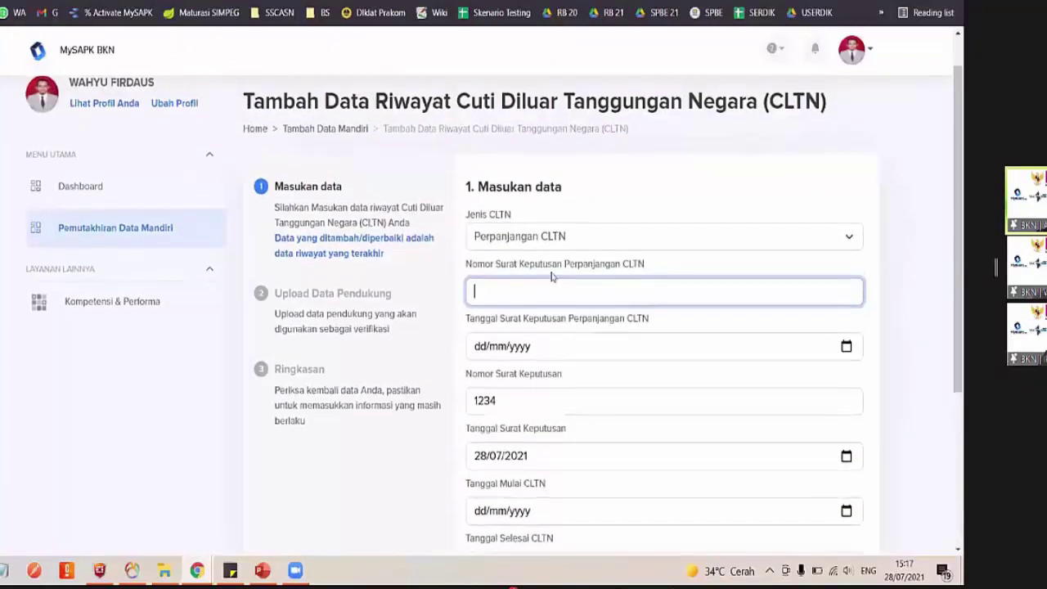
left_click(527, 238)
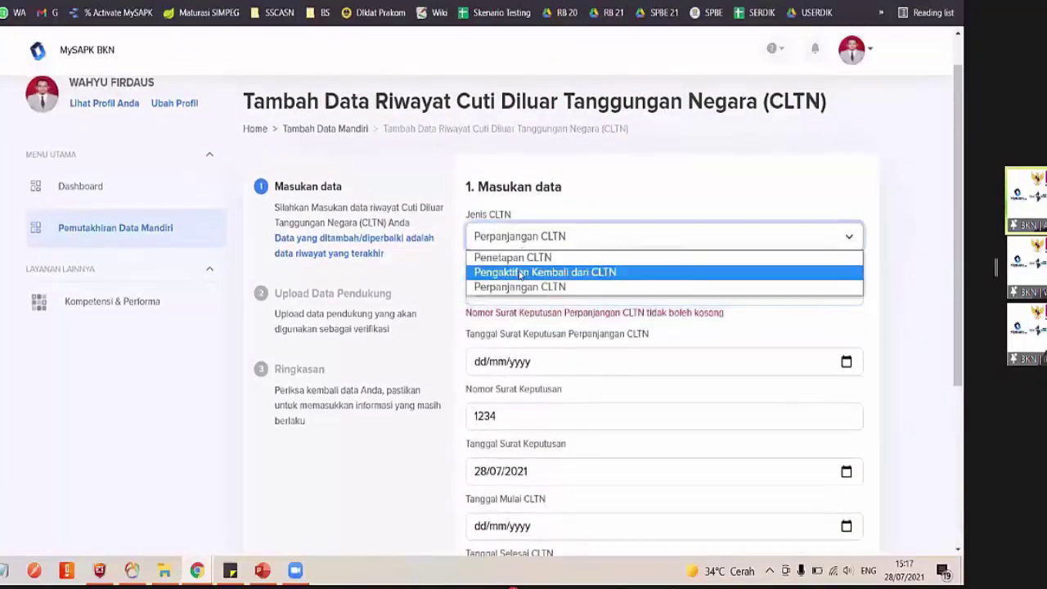
left_click(519, 272)
left_click(515, 244)
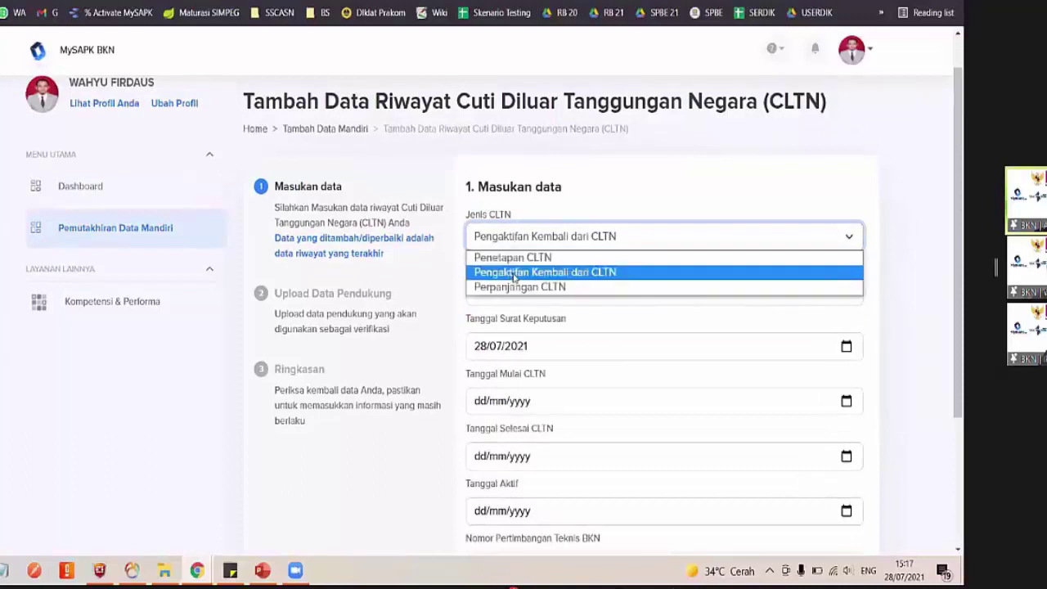
left_click(513, 275)
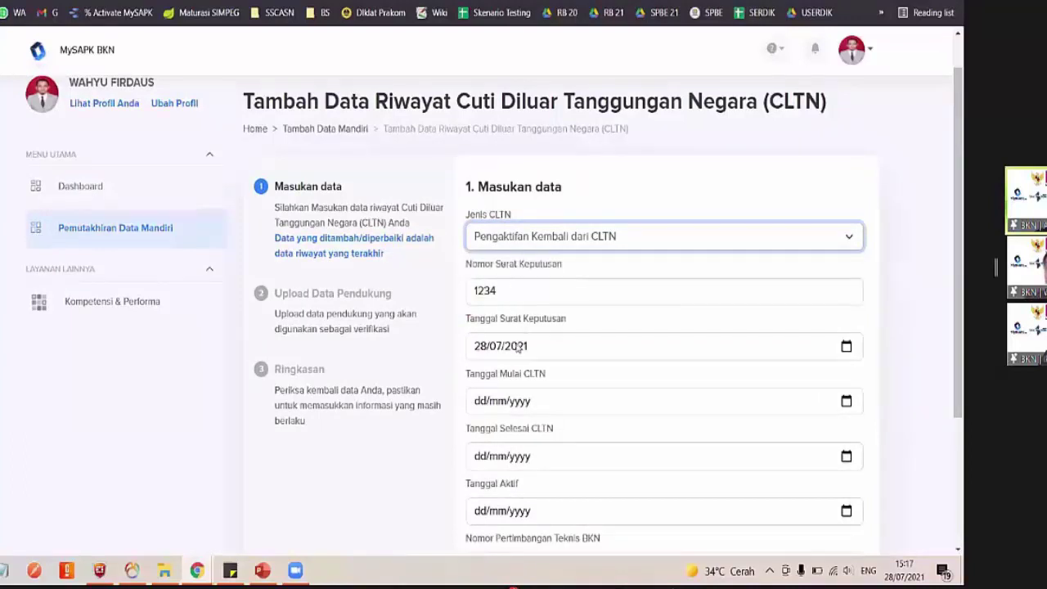
scroll(524, 374, "down", 2)
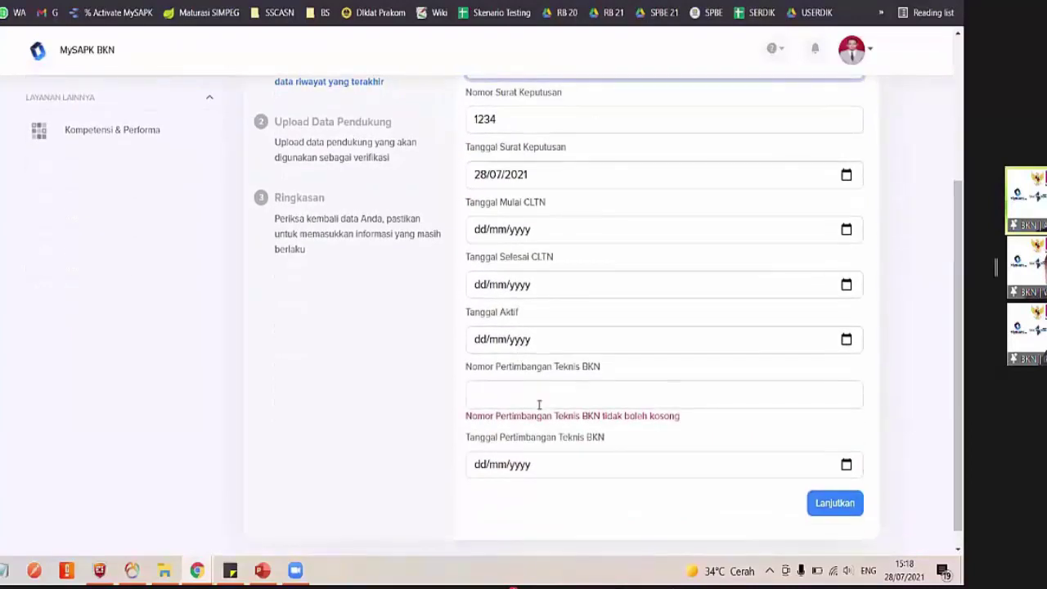
Enter BKN technical consideration number 452 dated 27 July 2021, leaving the CLTN type unchanged
left_click(515, 392)
type("452")
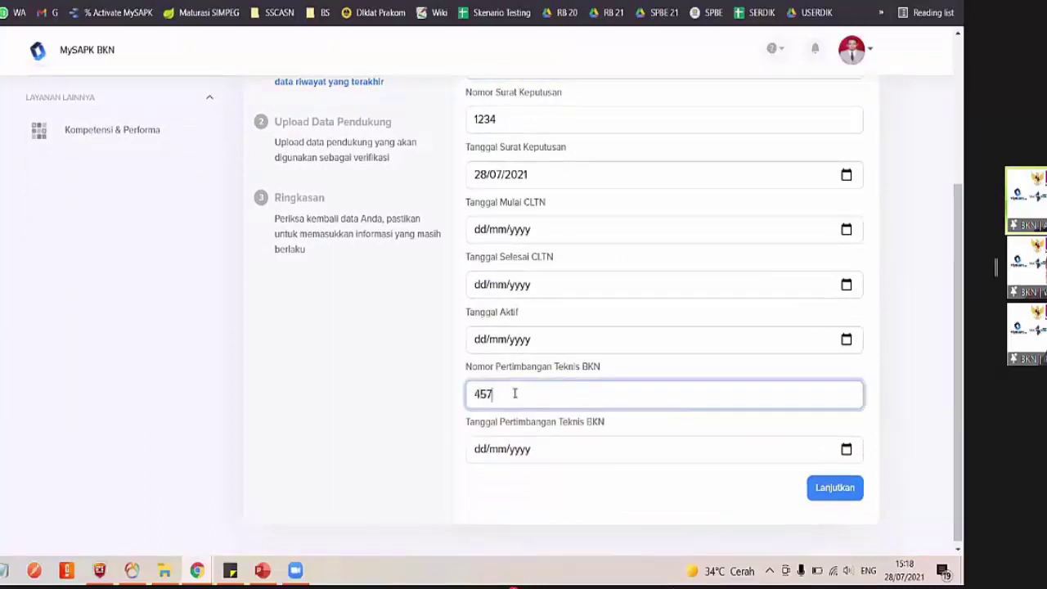
left_click(847, 450)
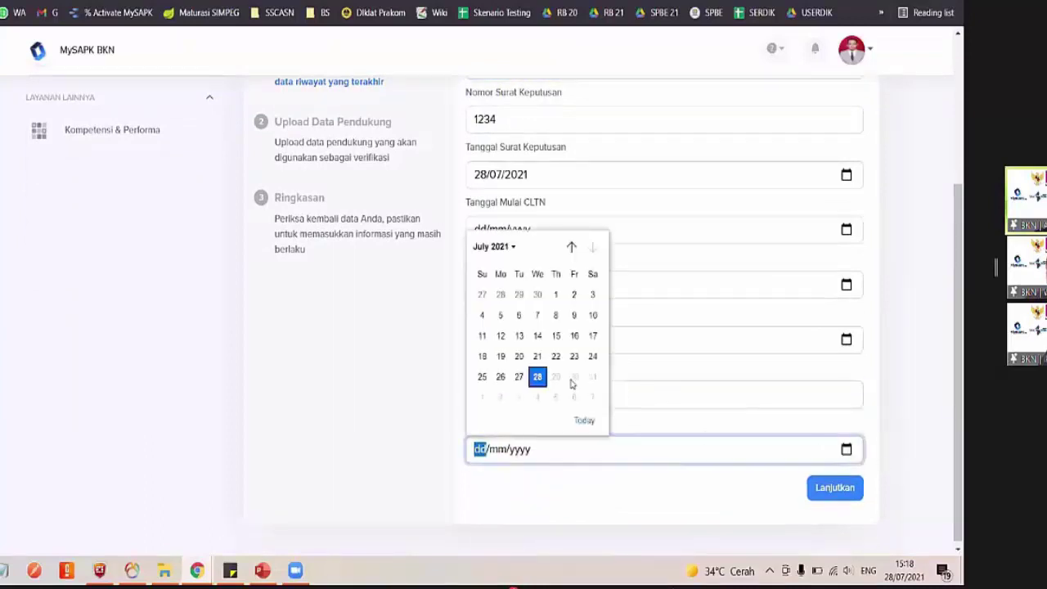
left_click(519, 376)
scroll(638, 379, "up", 3)
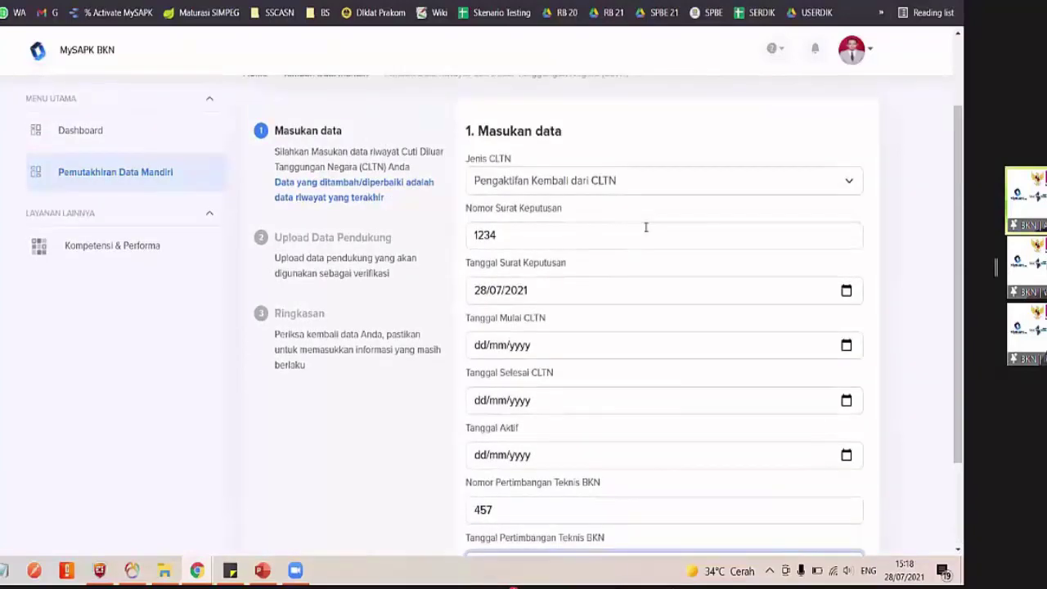
left_click(607, 185)
left_click(605, 184)
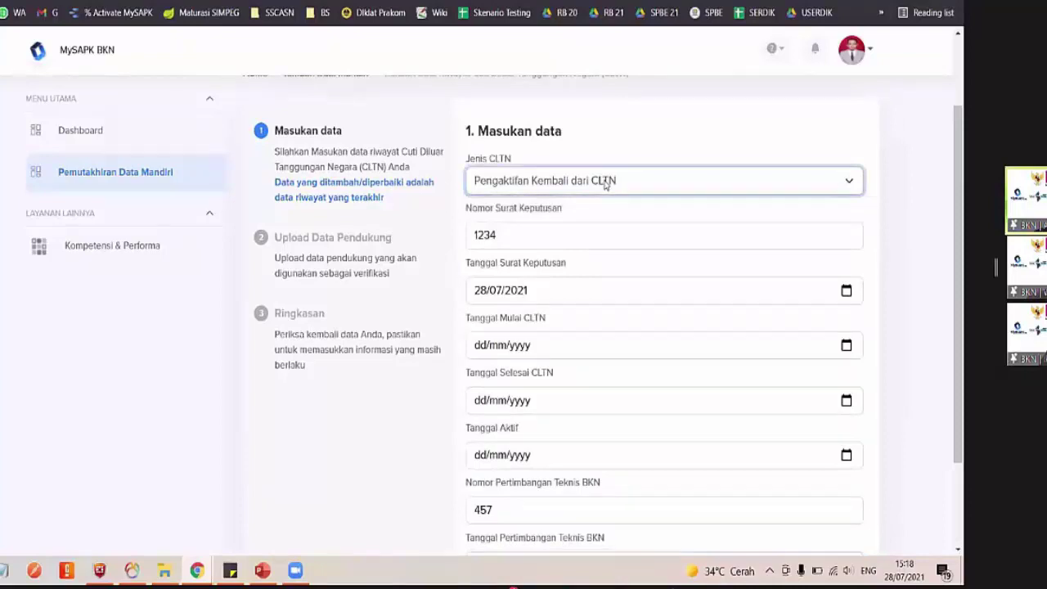
Set the CLTN start, end and active dates to 28/07/2021 and continue to document upload
left_click(846, 345)
left_click(536, 273)
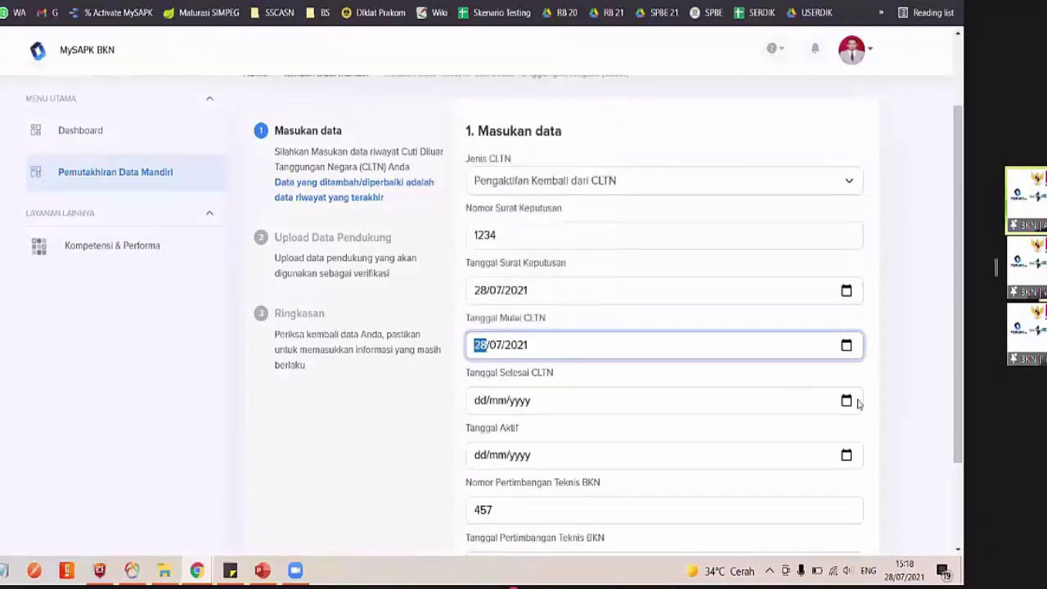
left_click(847, 400)
left_click(538, 328)
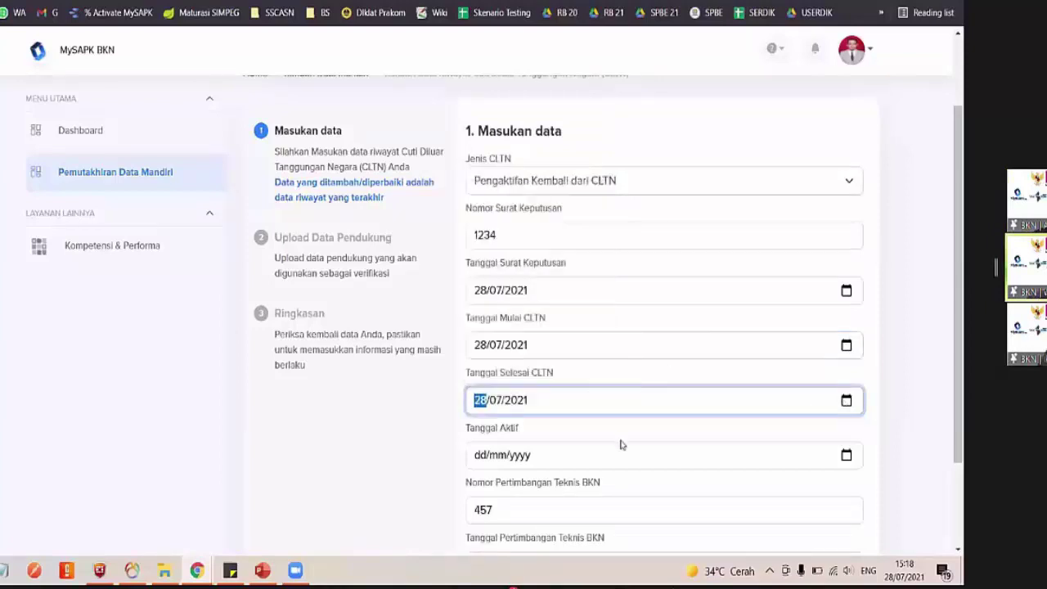
left_click(848, 455)
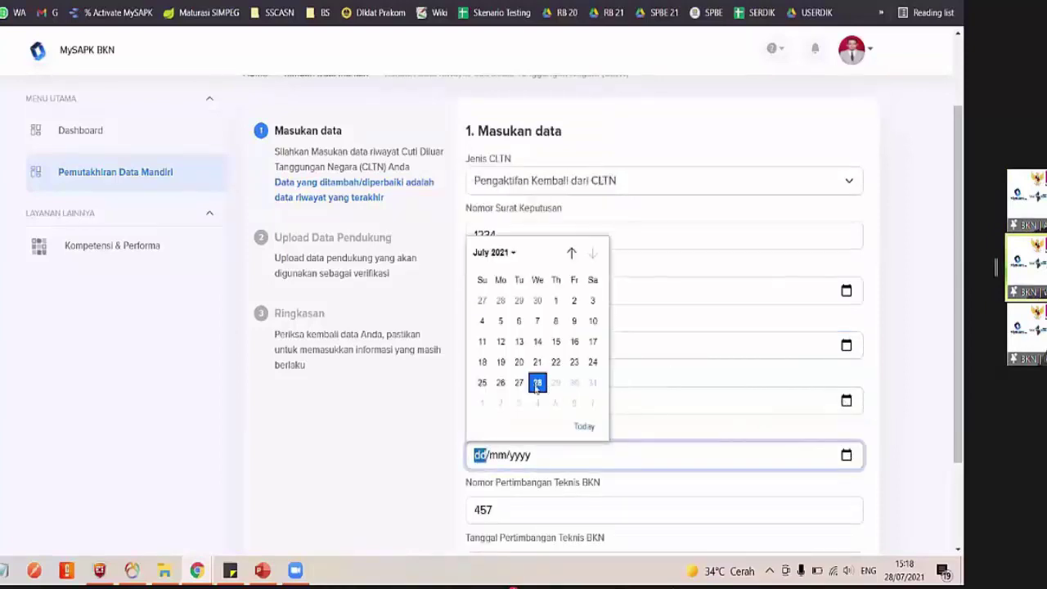
left_click(536, 382)
scroll(535, 385, "down", 2)
left_click(836, 484)
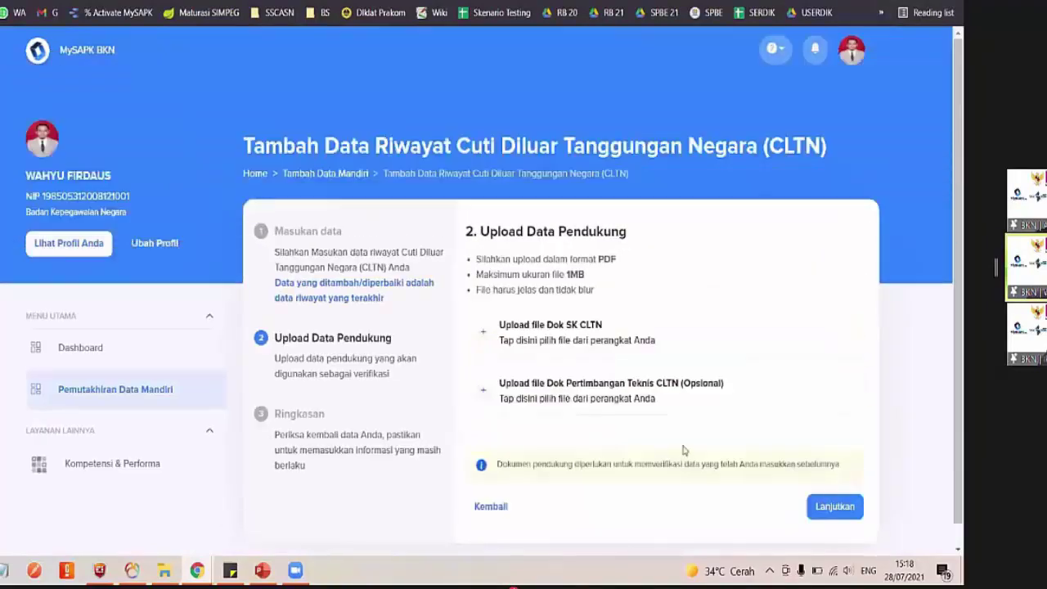
left_click(498, 508)
scroll(678, 463, "down", 3)
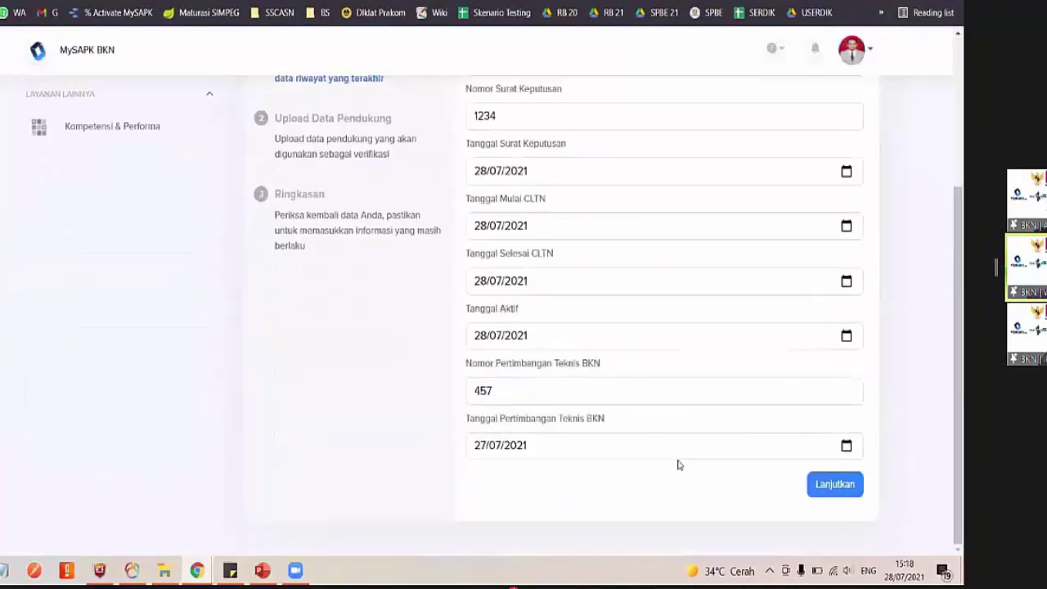
scroll(678, 462, "up", 1)
scroll(677, 463, "up", 2)
left_click(596, 224)
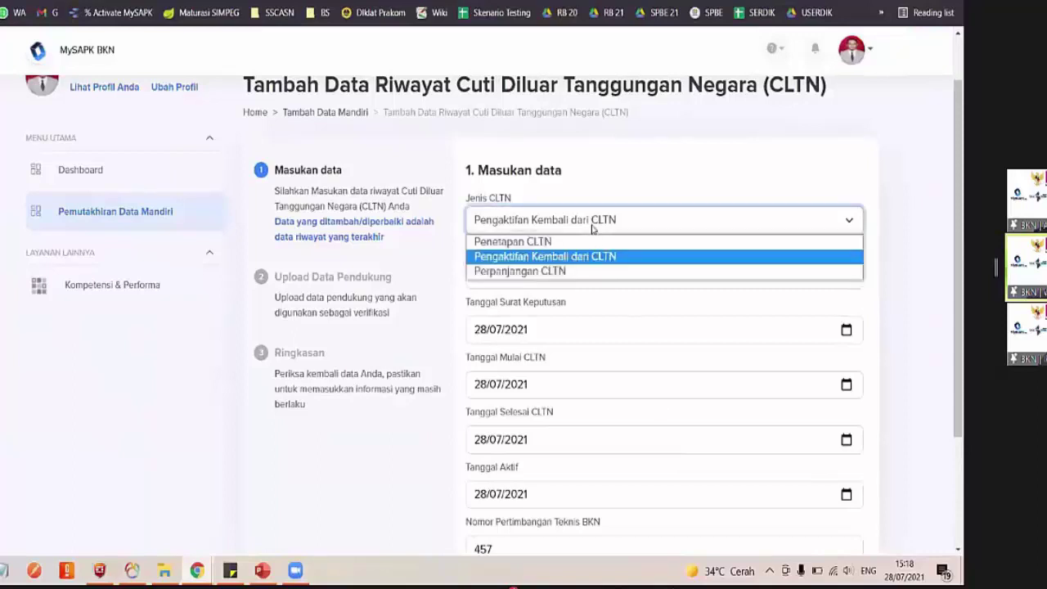
left_click(597, 233)
scroll(697, 361, "down", 2)
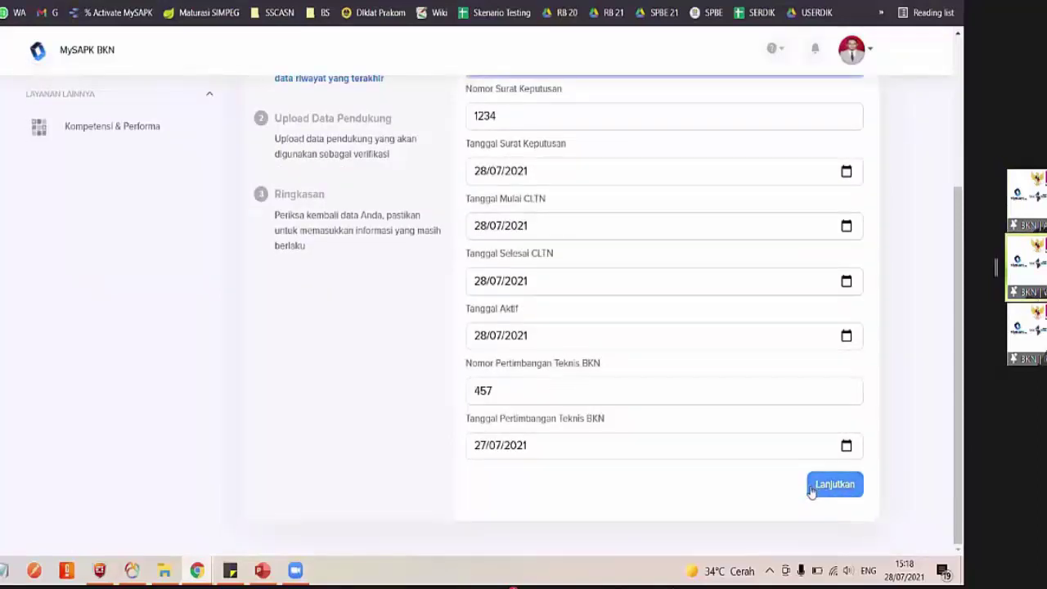
left_click(824, 489)
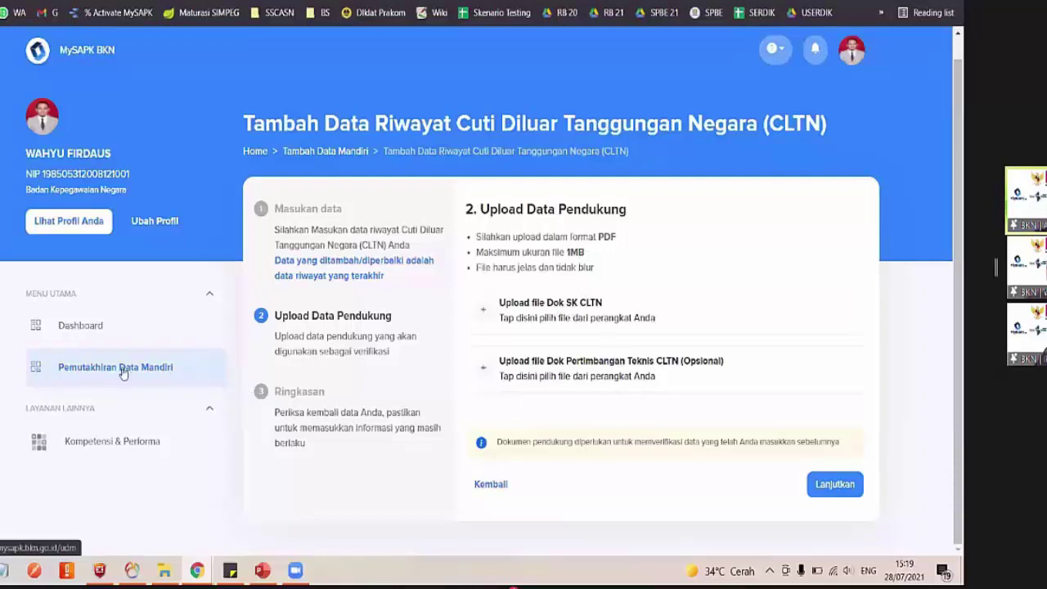
Open the Riwayat CLTN card and confirm 'Data saya sudah sesuai' with Iya
left_click(183, 367)
scroll(684, 441, "down", 2)
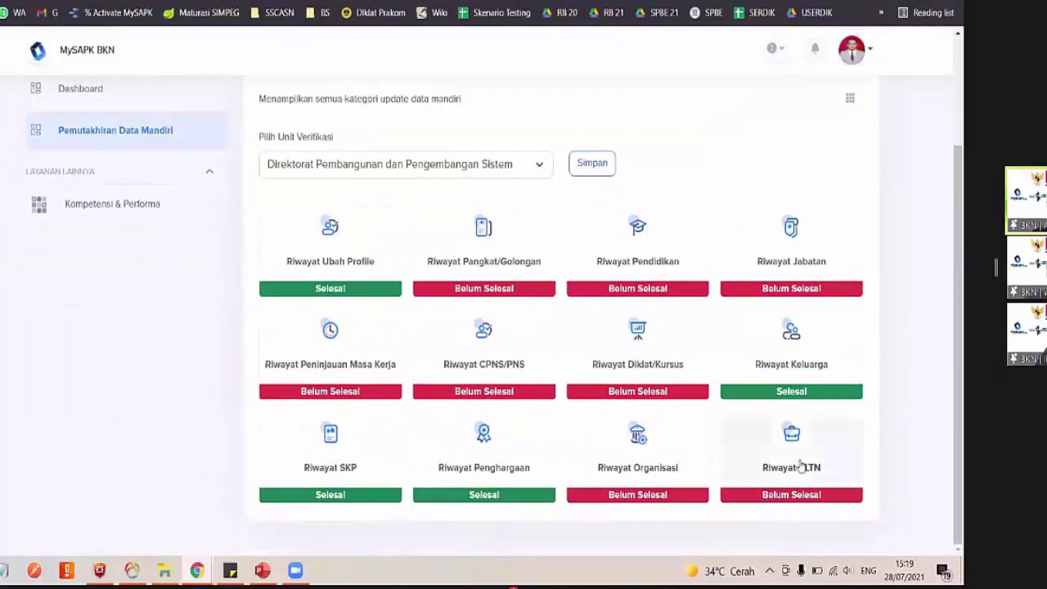
left_click(801, 468)
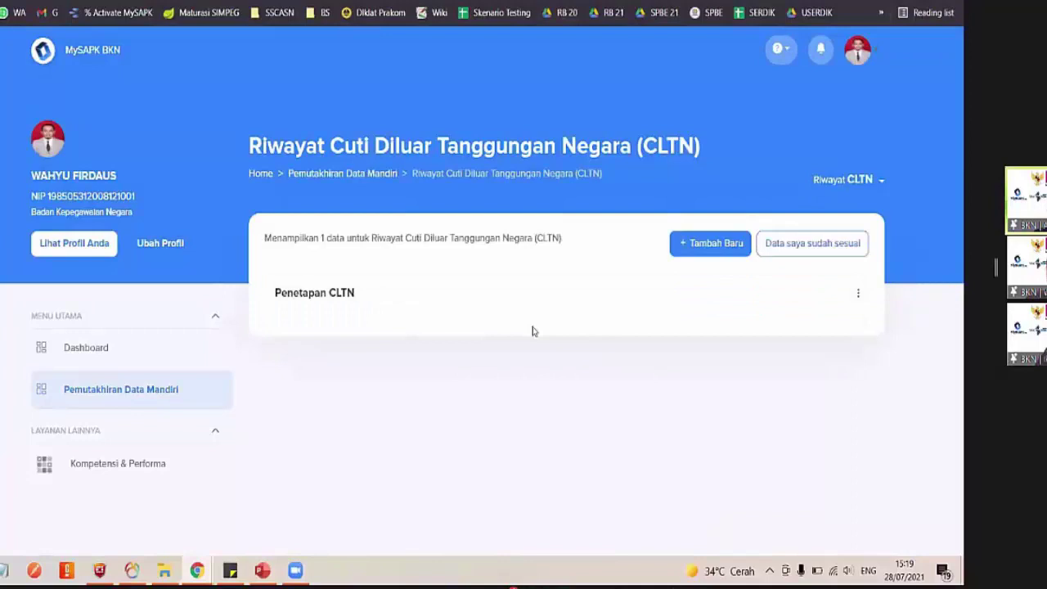
left_click(809, 256)
left_click(430, 384)
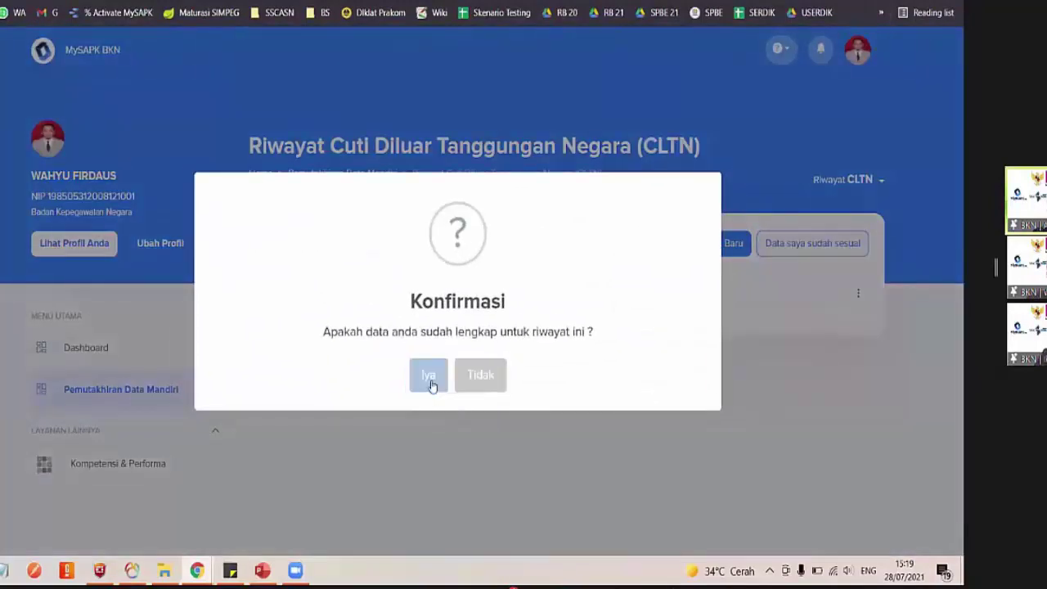
scroll(797, 443, "down", 2)
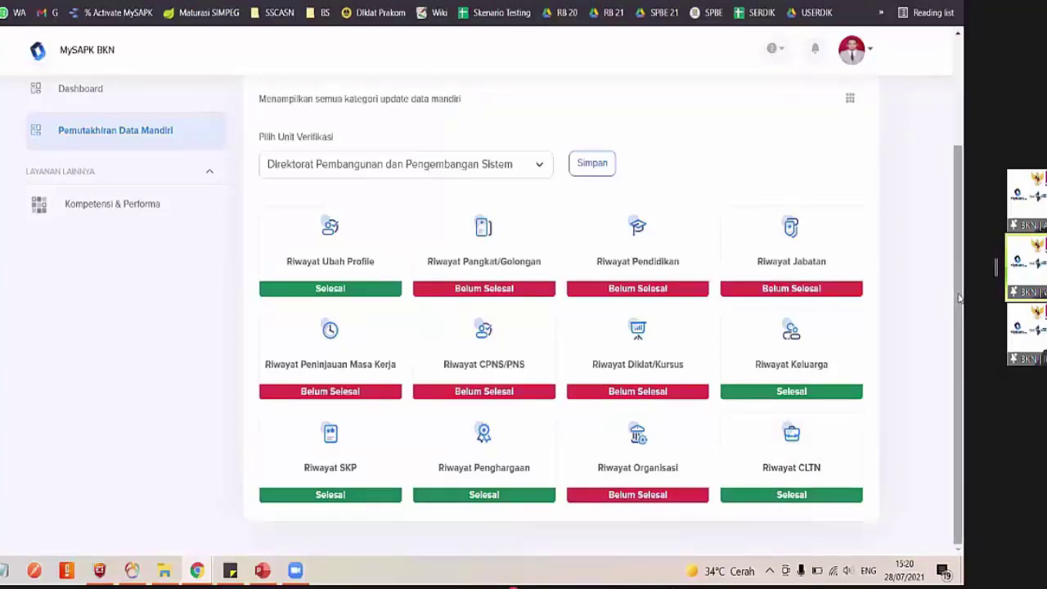
Check History Pengajuan, return to Kategori, then open the Dashboard showing 5/12 Selesai progress
left_click_drag(959, 298, 959, 188)
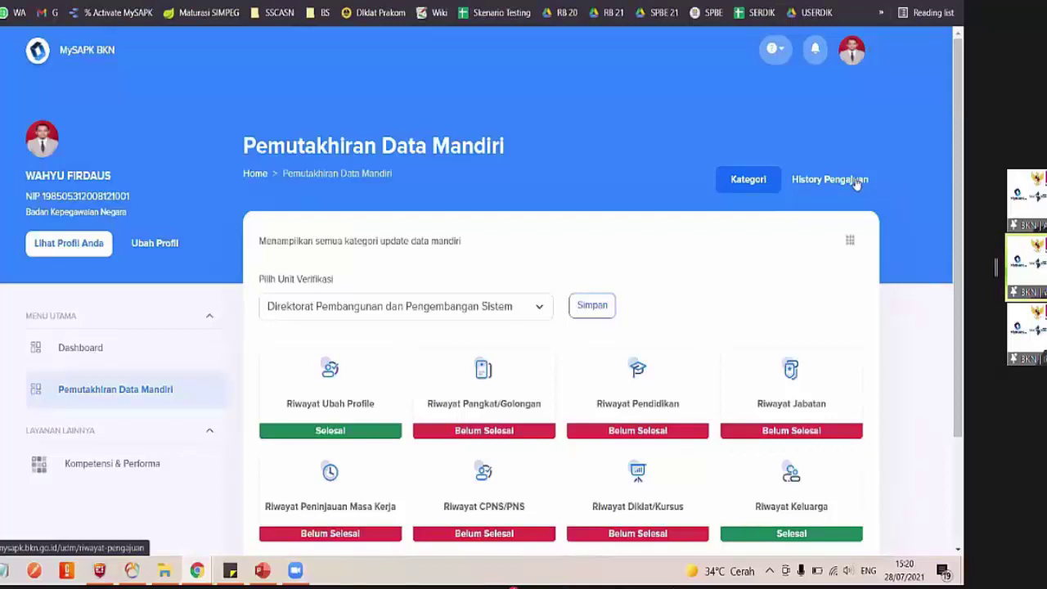
left_click(854, 180)
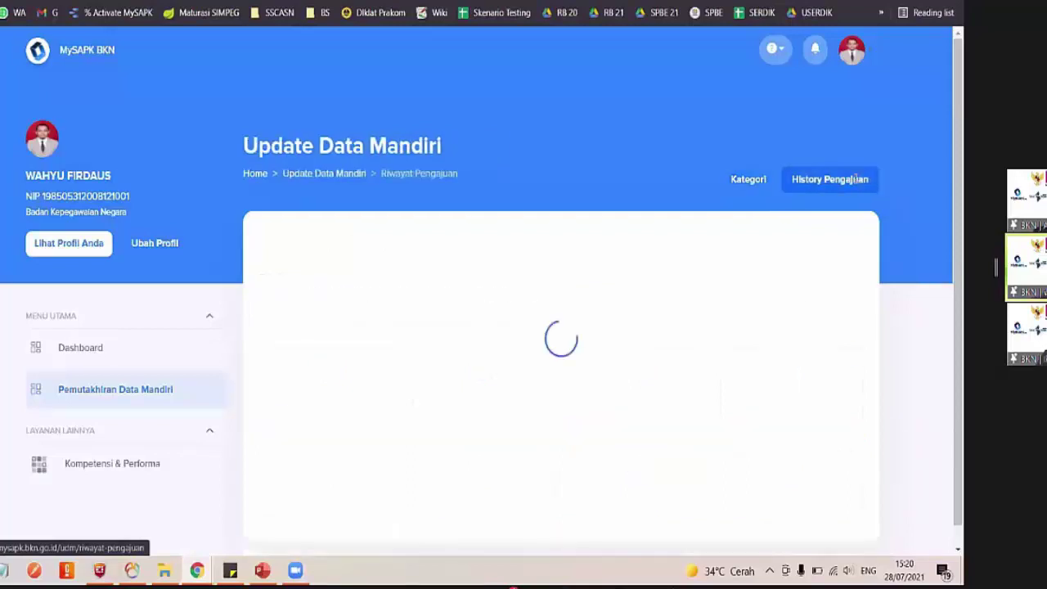
left_click(762, 182)
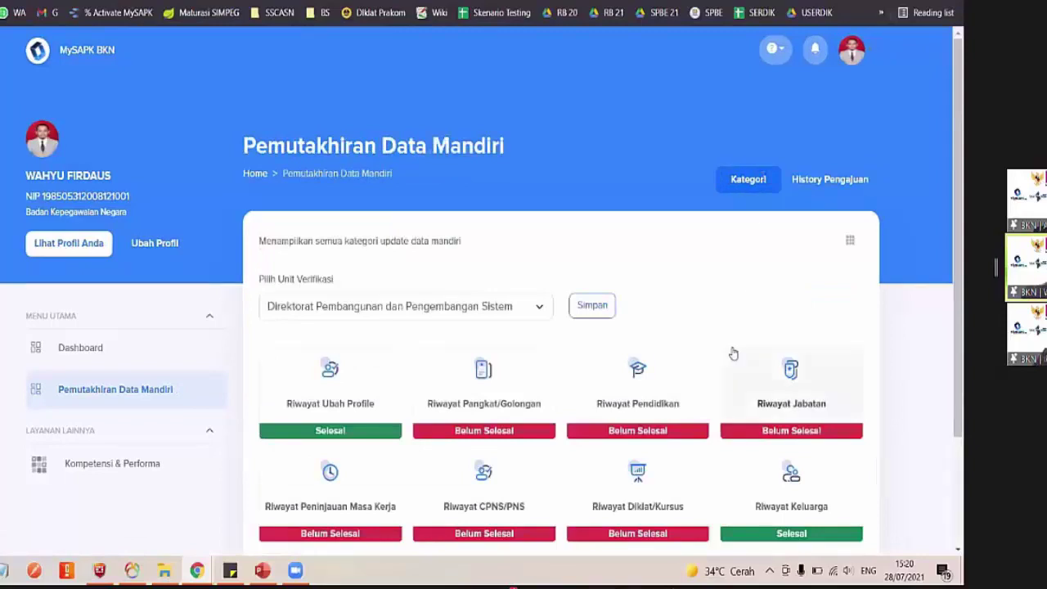
scroll(733, 353, "down", 2)
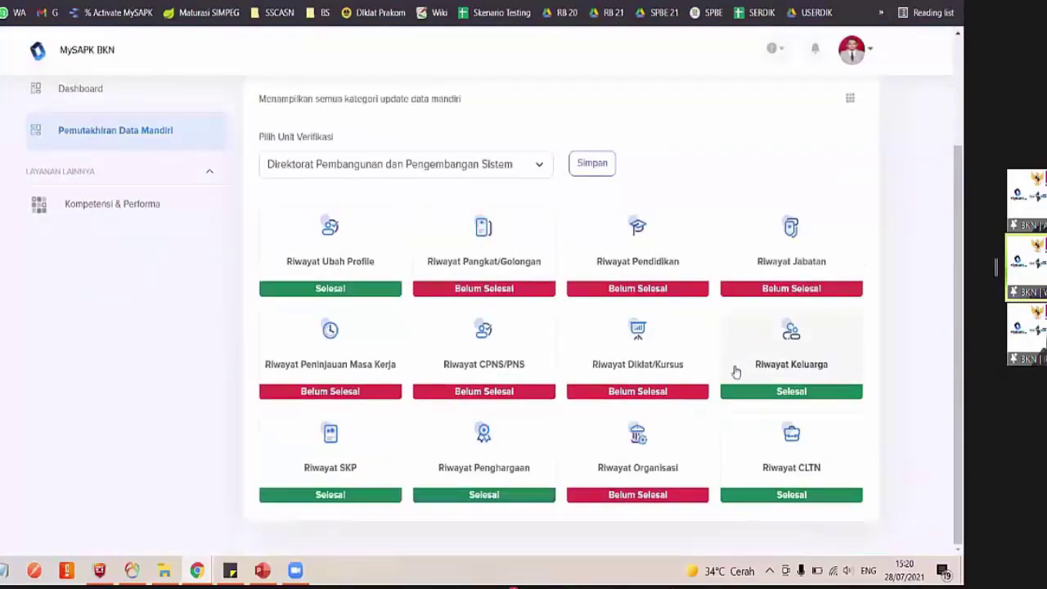
scroll(735, 372, "up", 2)
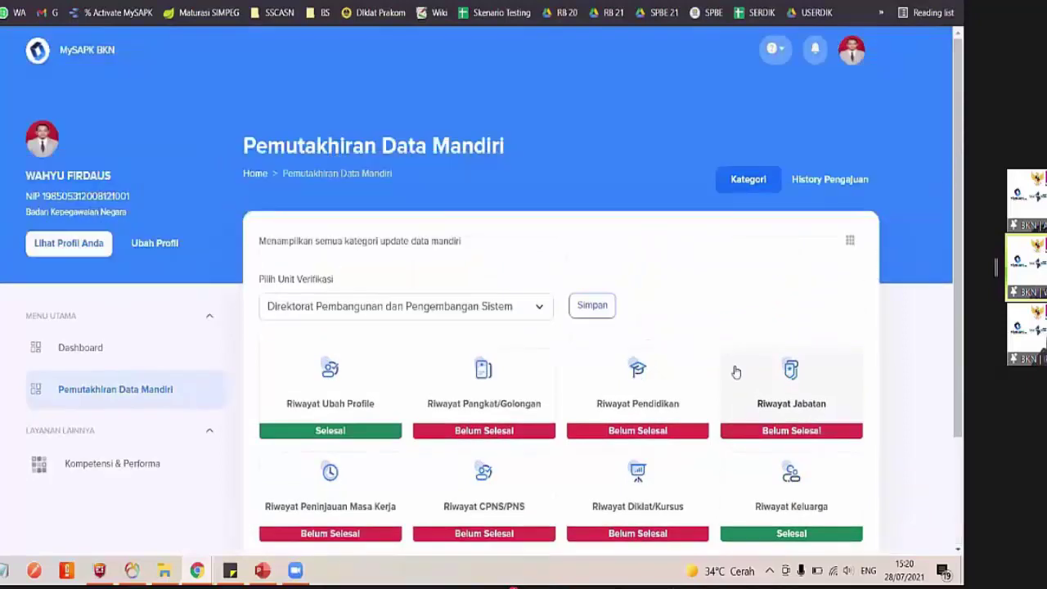
scroll(735, 372, "down", 2)
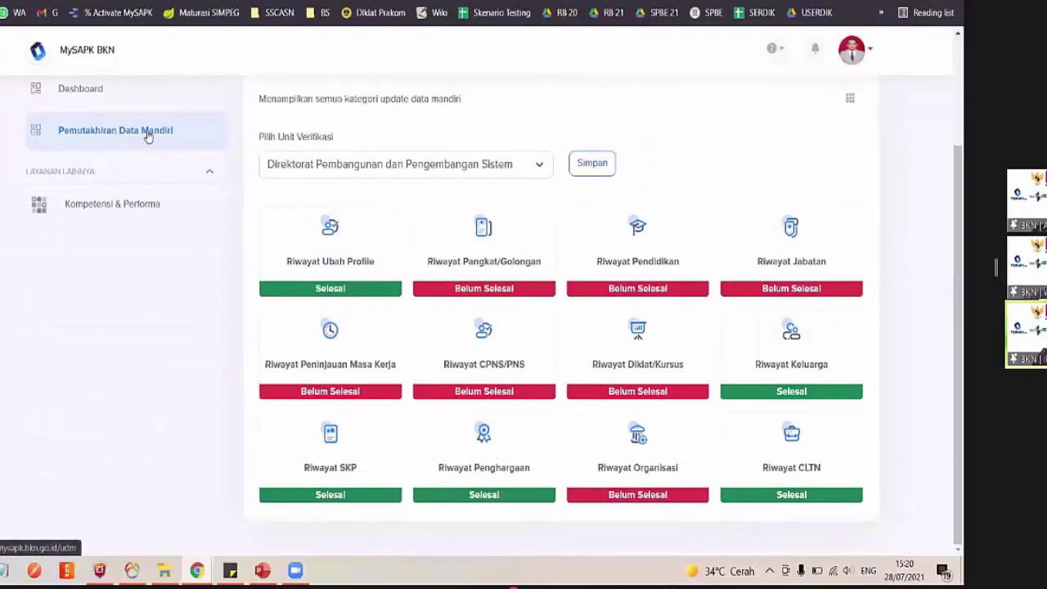
scroll(147, 136, "up", 2)
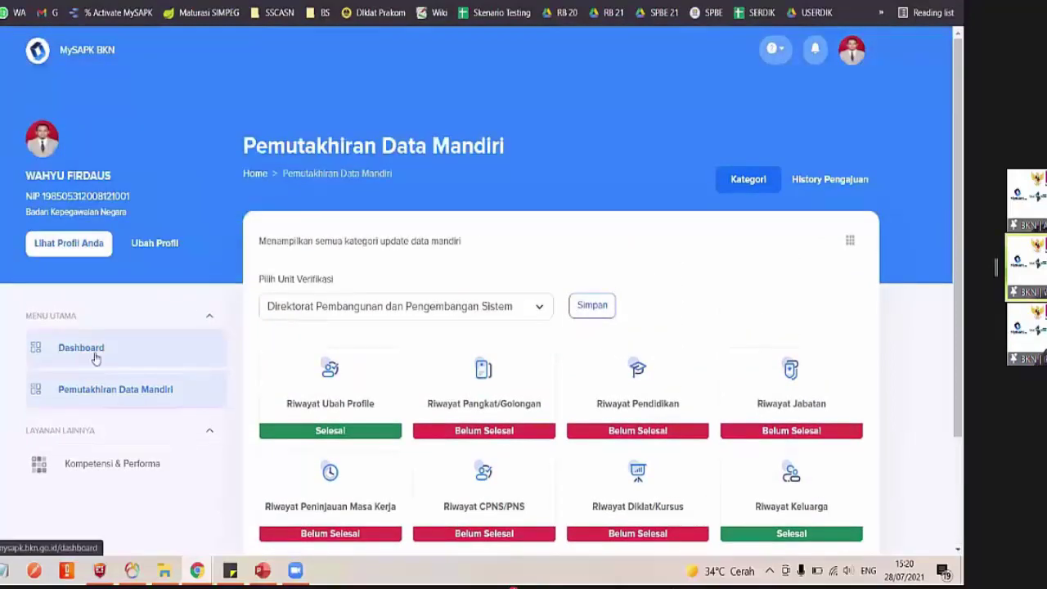
left_click(81, 348)
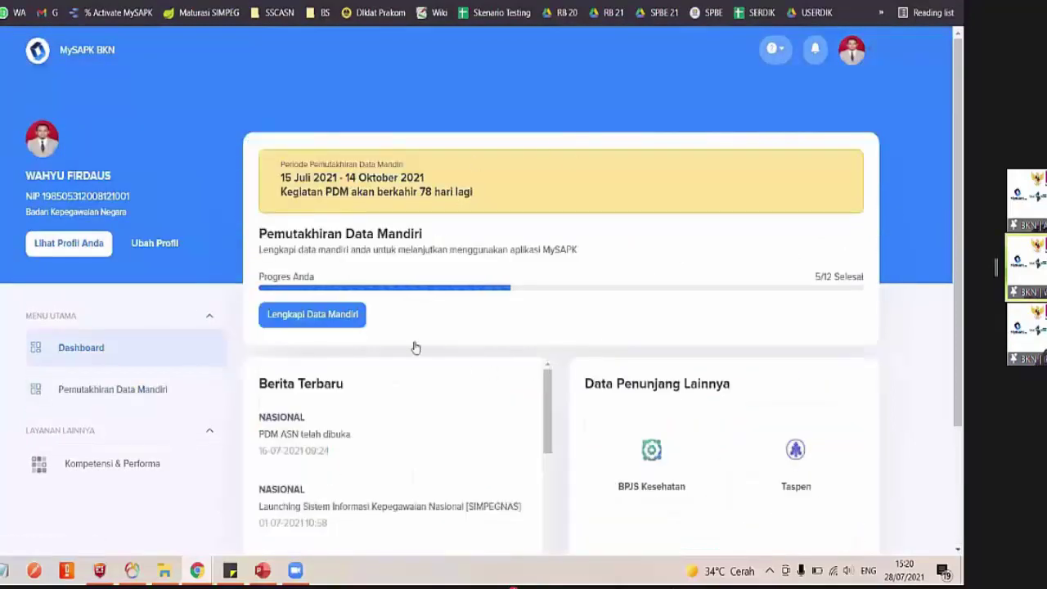
scroll(414, 348, "down", 2)
scroll(415, 347, "up", 2)
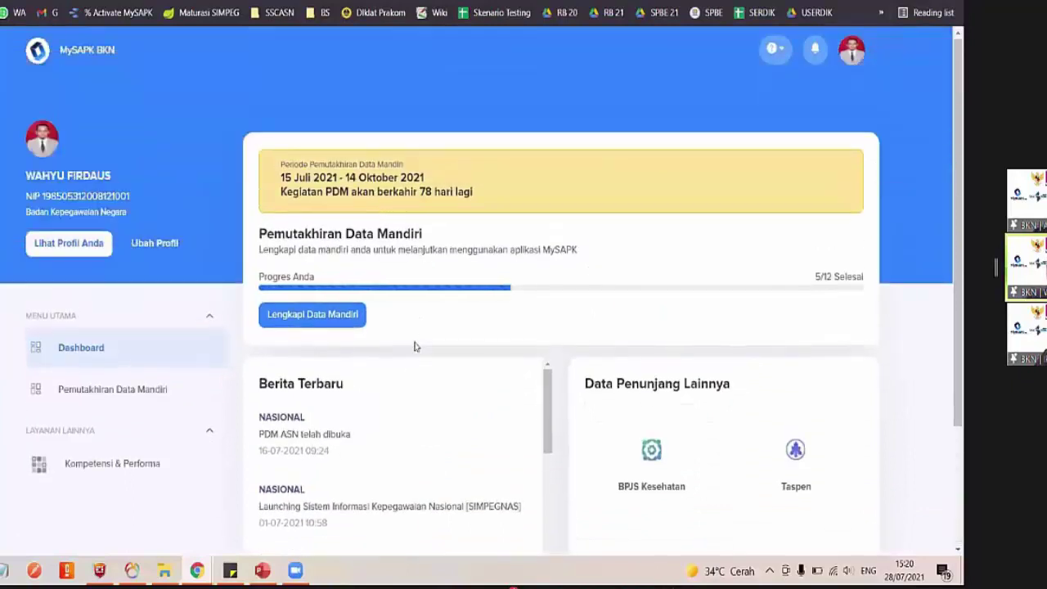